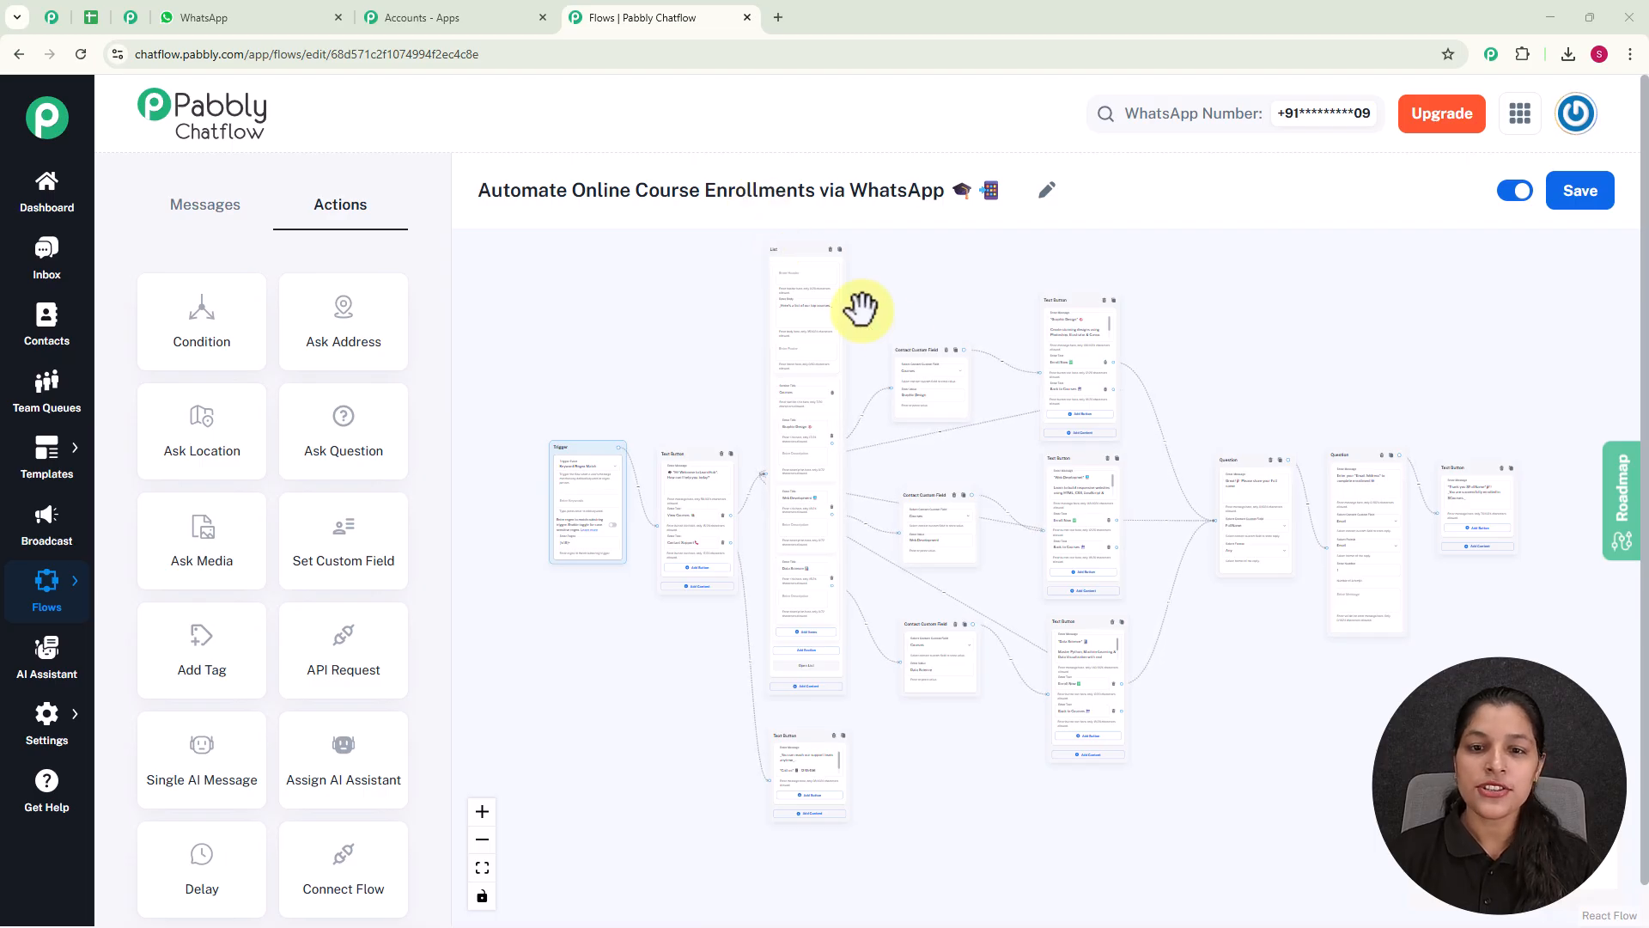
Examine the course enrollment flow from the course list and custom field nodes through the enrollment questions to the final message.
scroll(909, 320, up, 5)
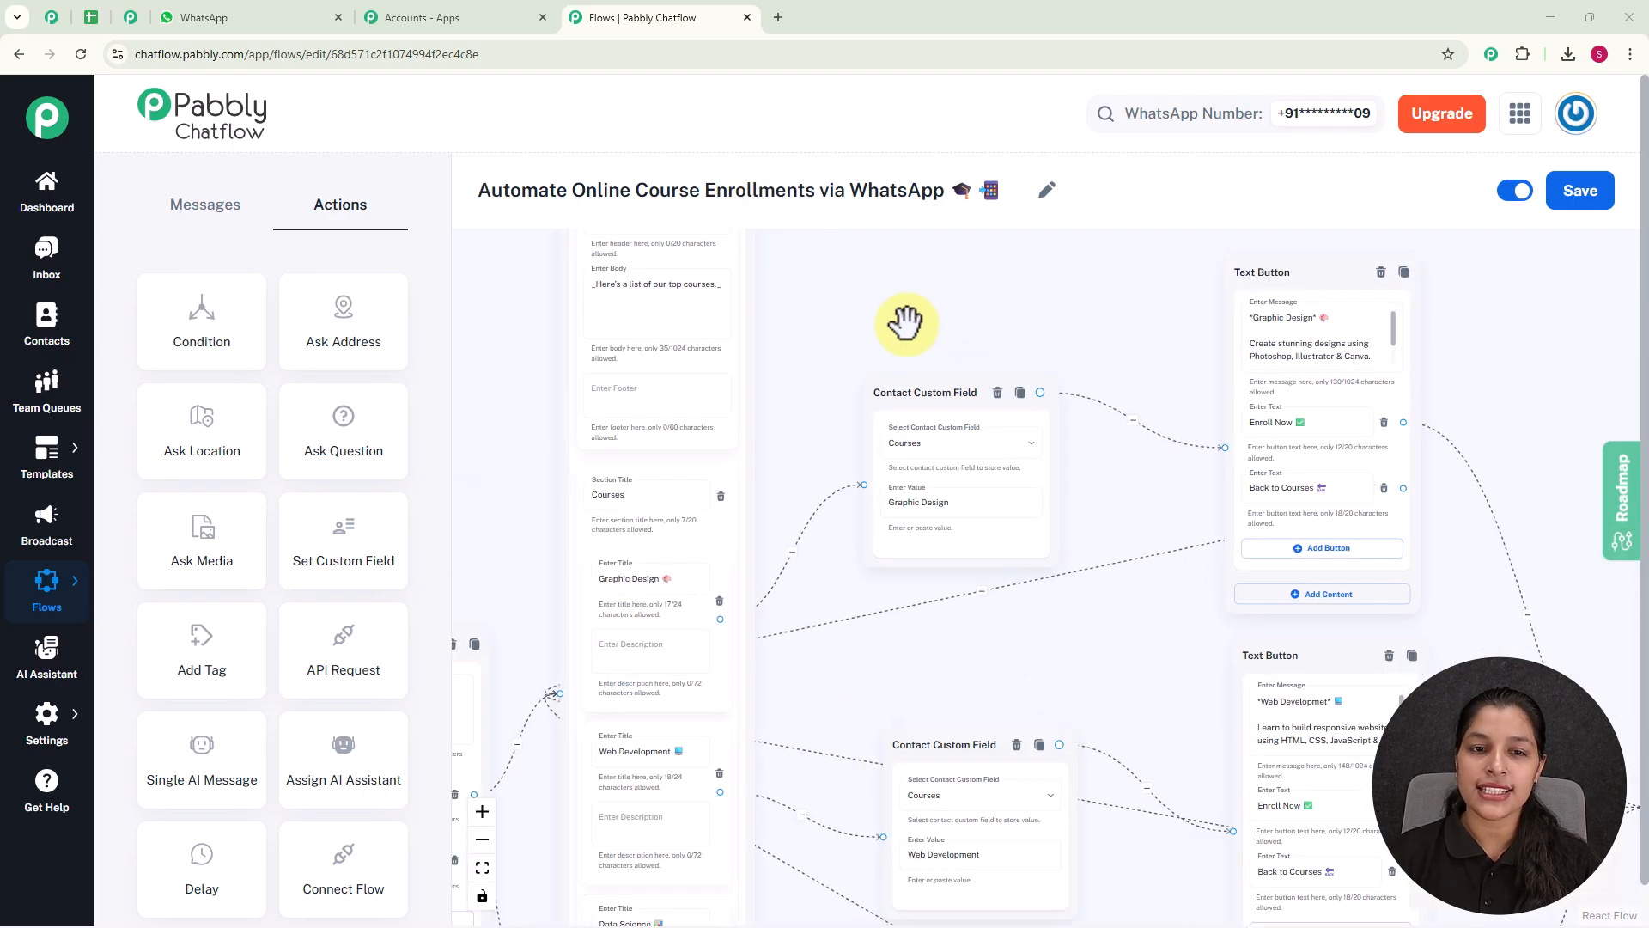
scroll(945, 300, up, 2)
drag(970, 613, 917, 454)
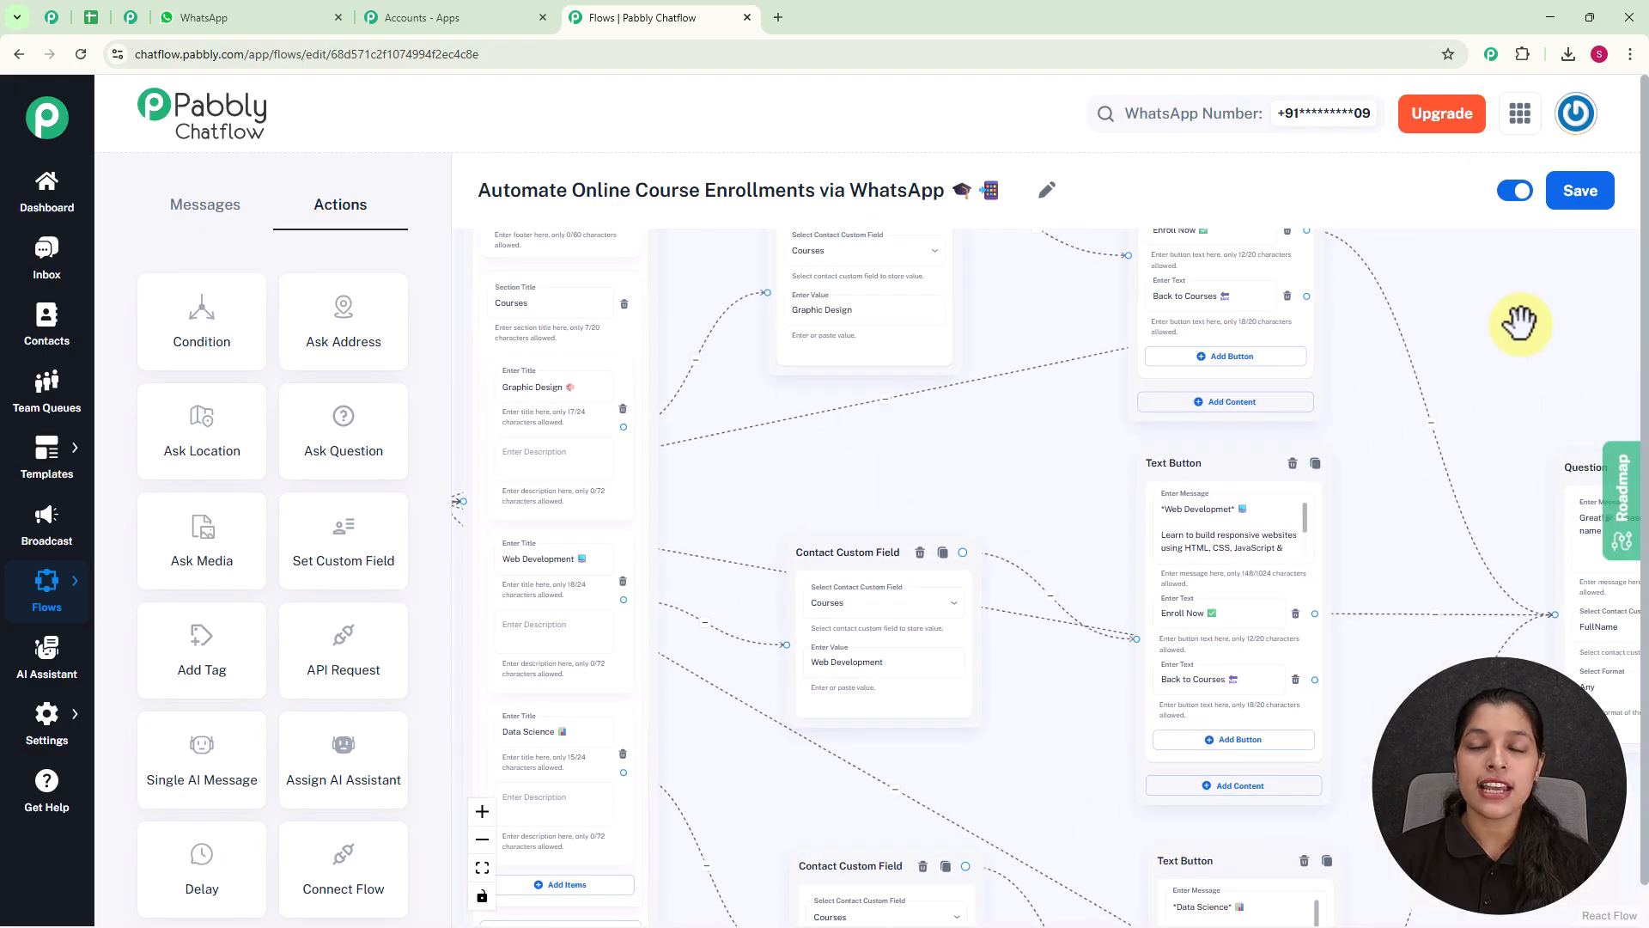
scroll(1517, 323, down, 2)
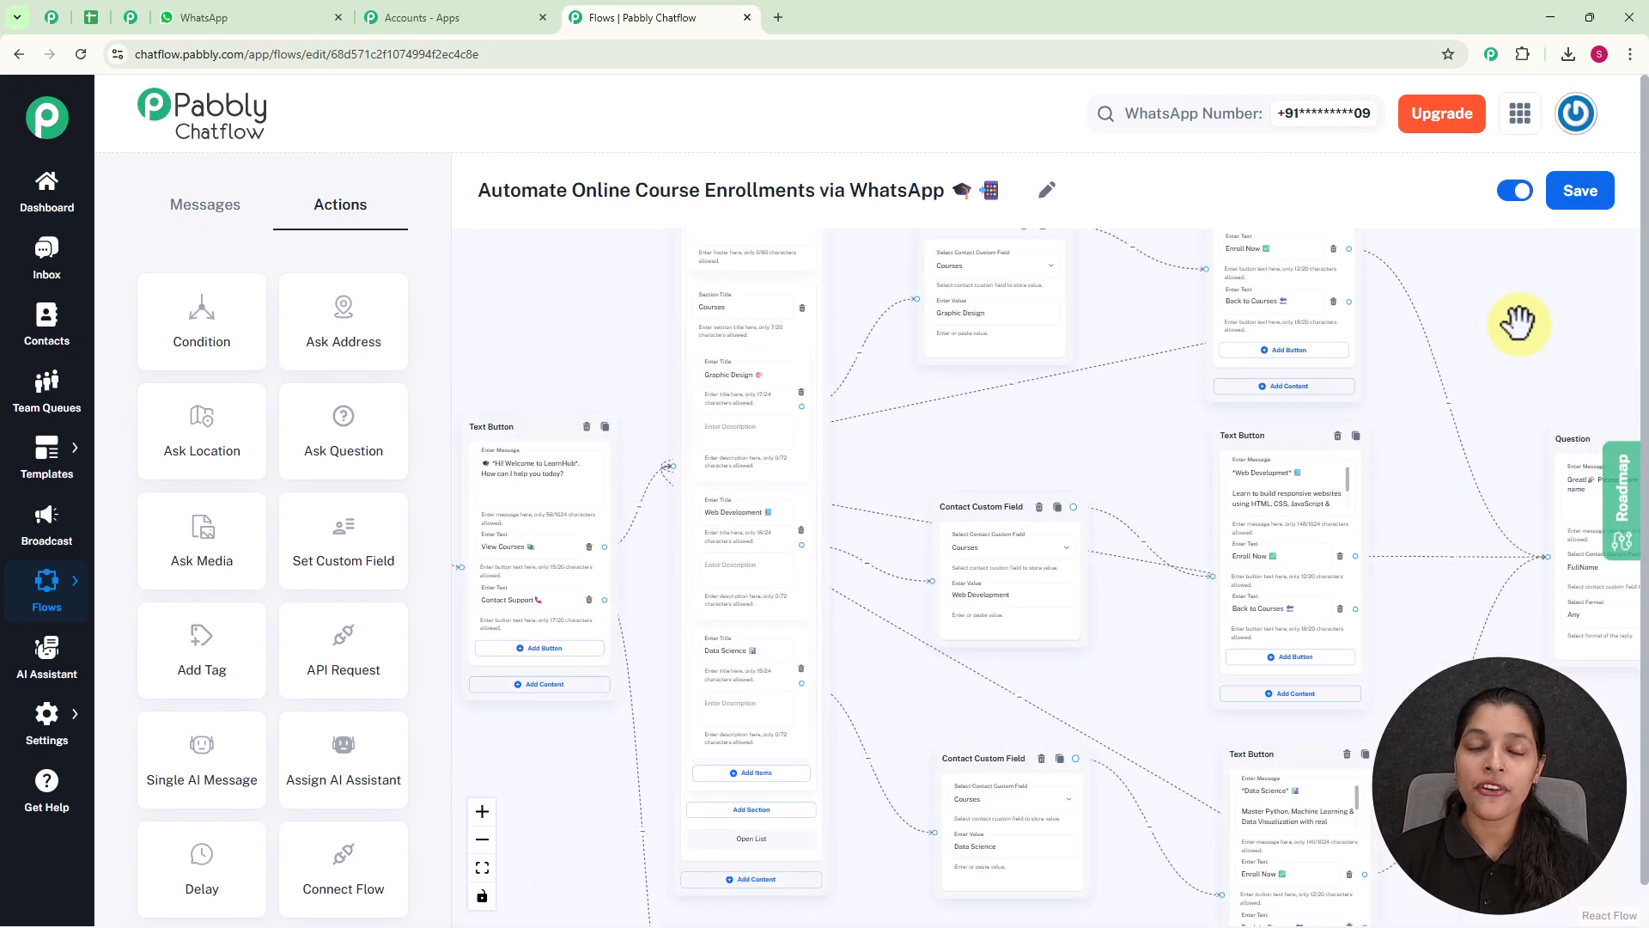
drag(1517, 323, 1131, 353)
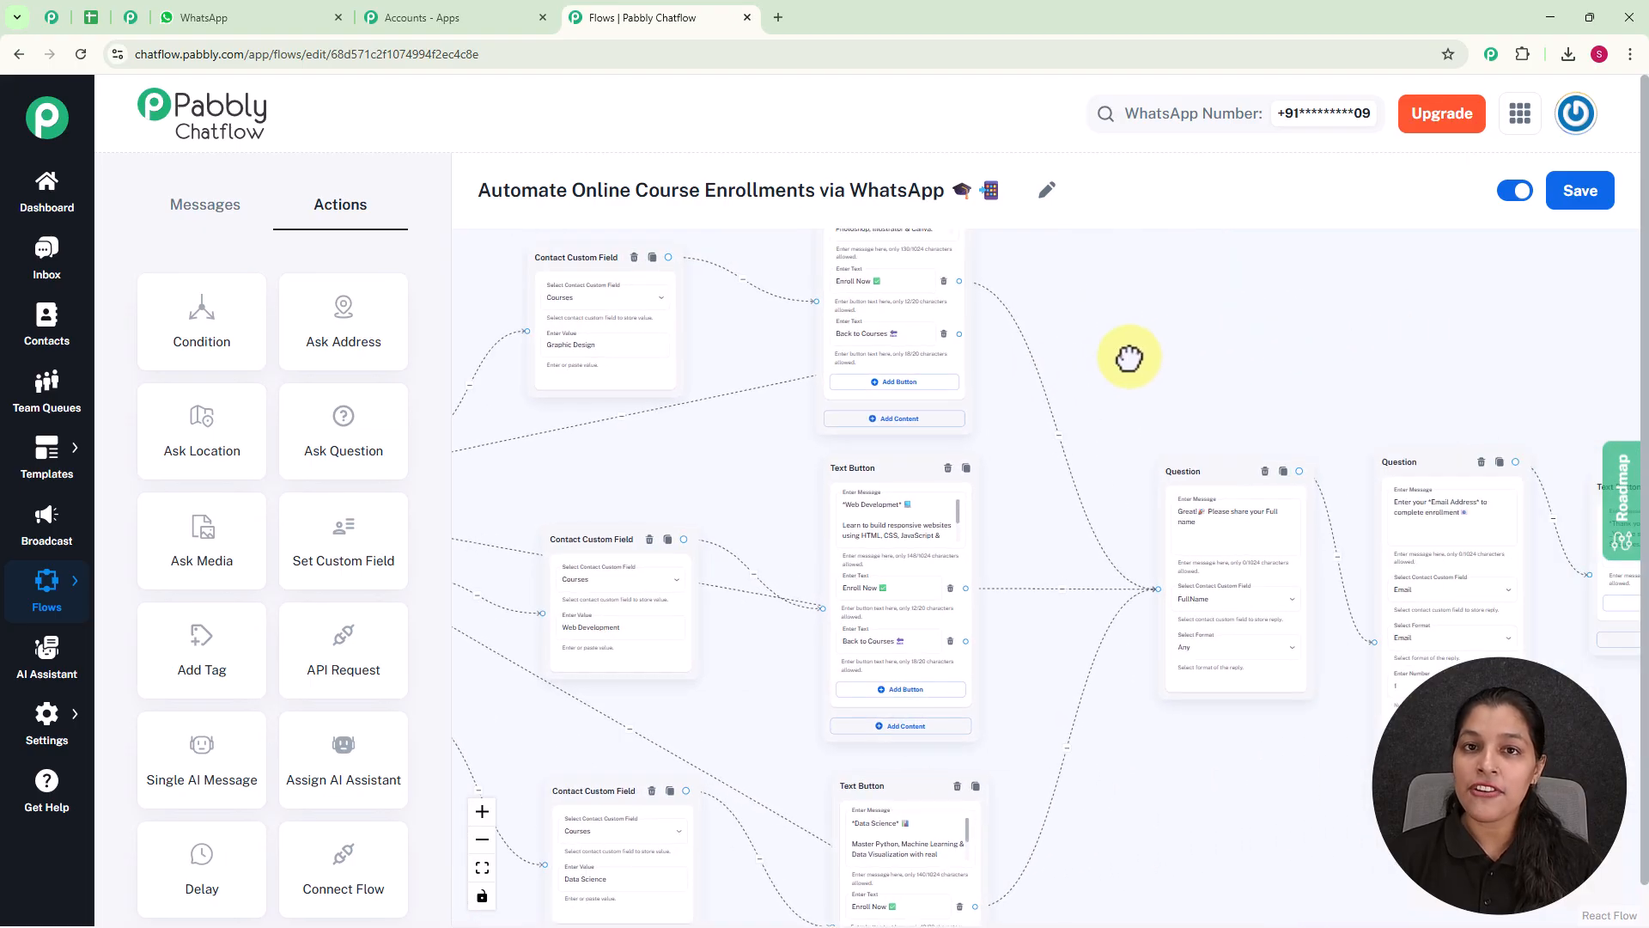
scroll(1182, 361, down, 2)
scroll(1182, 367, down, 2)
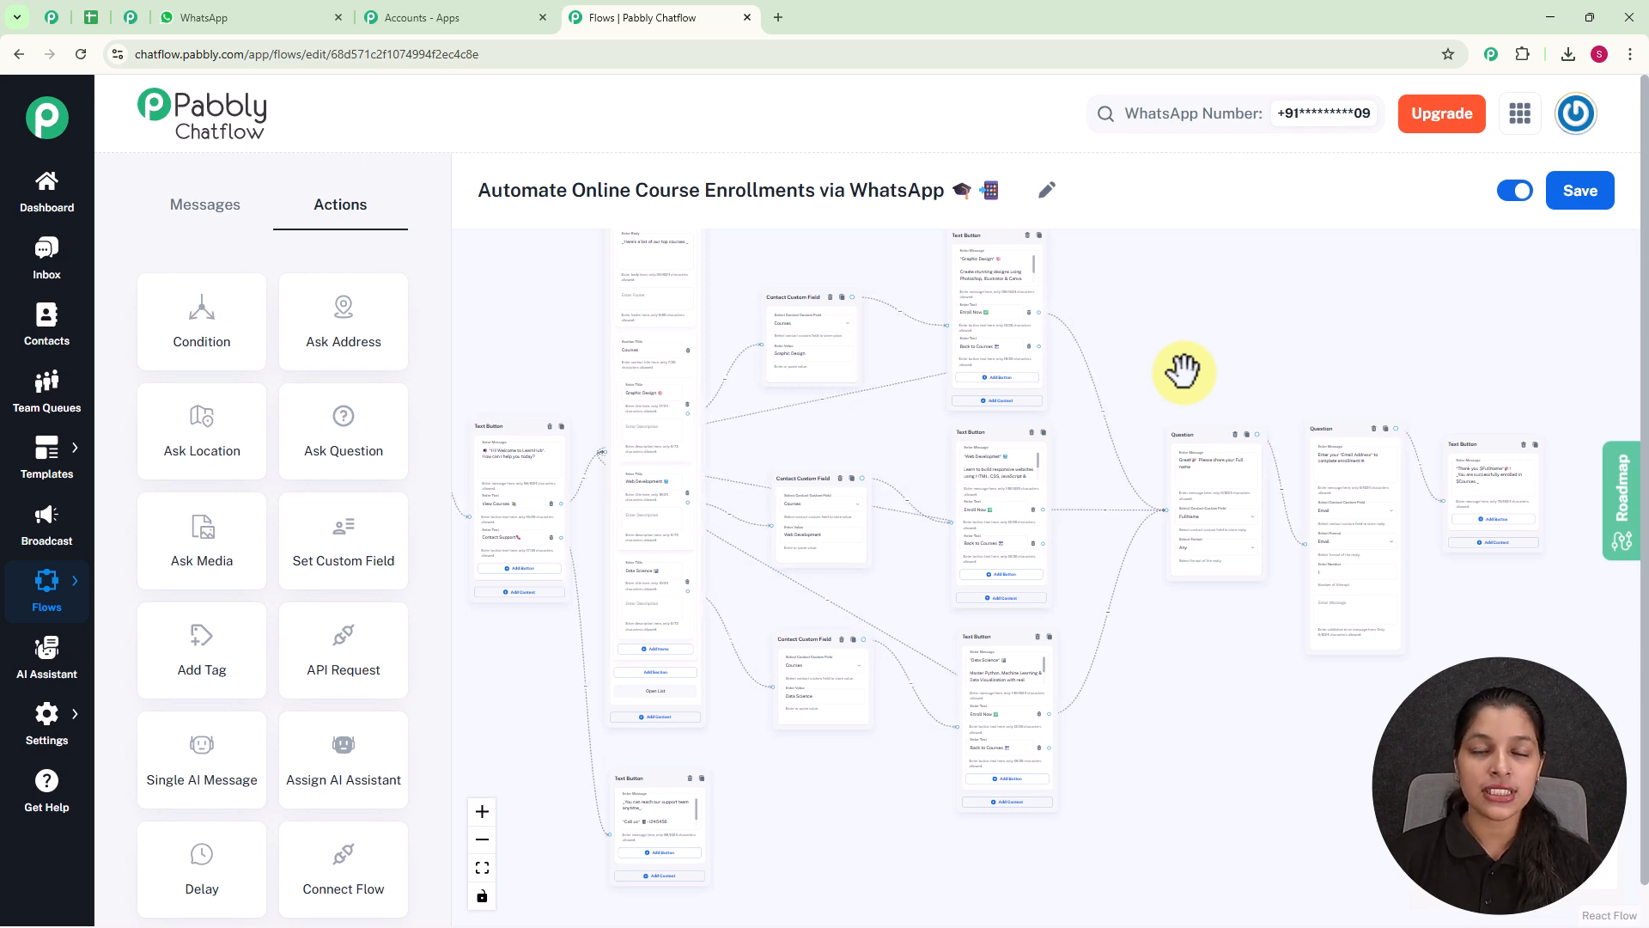
drag(1182, 371, 1200, 447)
scroll(1203, 446, down, 2)
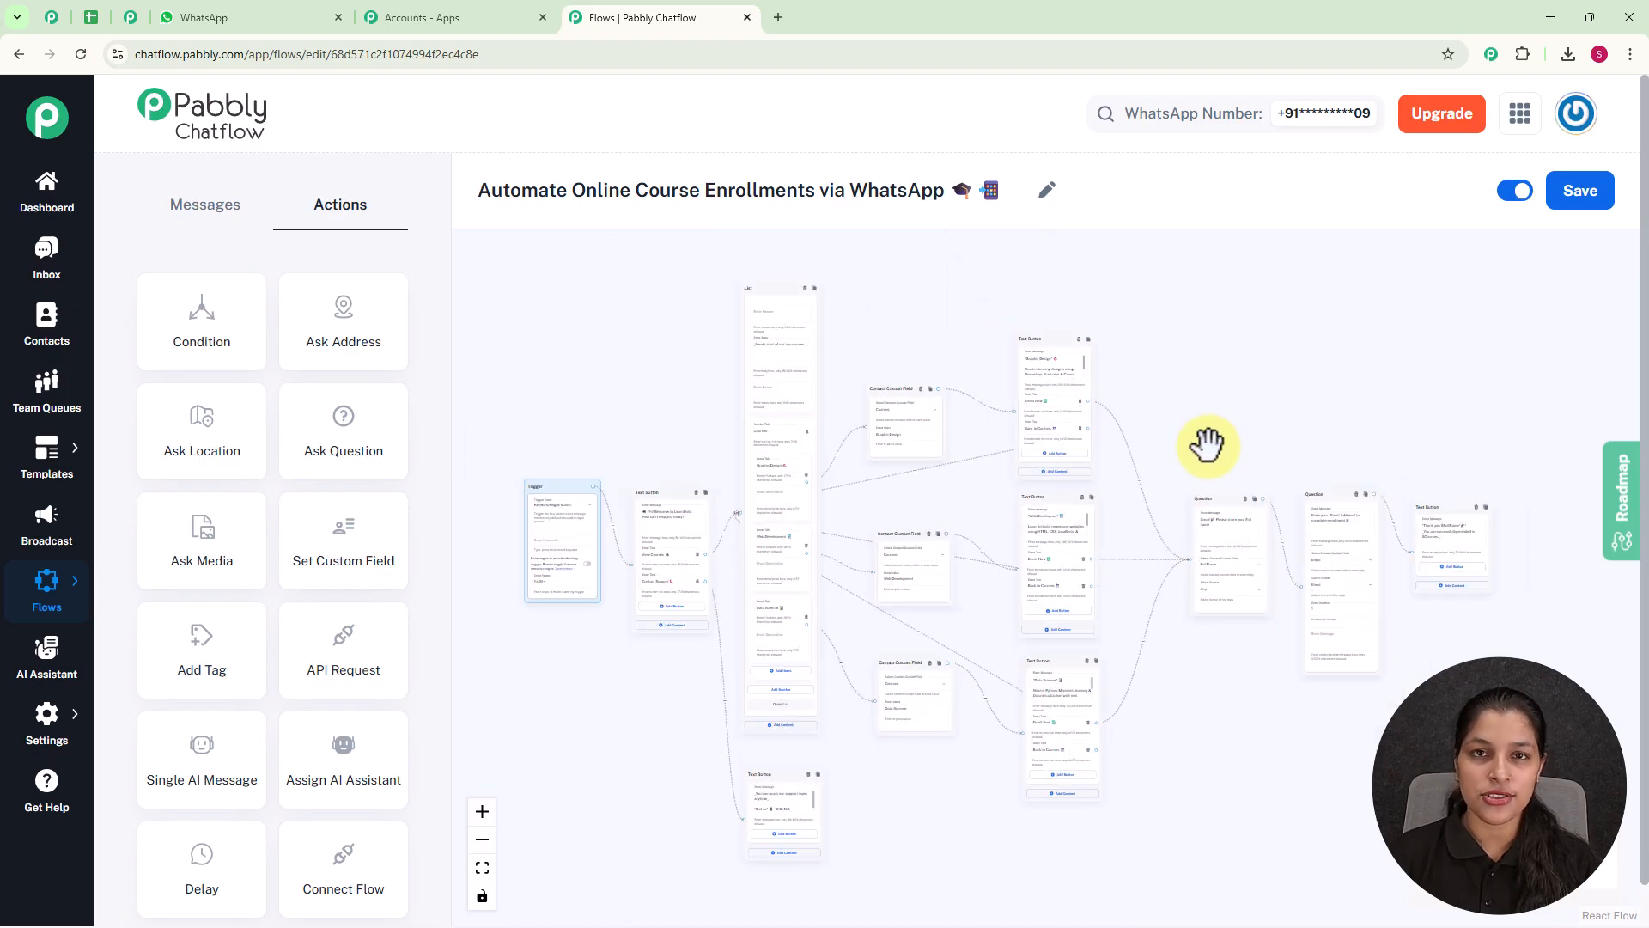
Switch to WhatsApp Web and send "I need to enroll in a course" in the My Test Number chat.
click(282, 26)
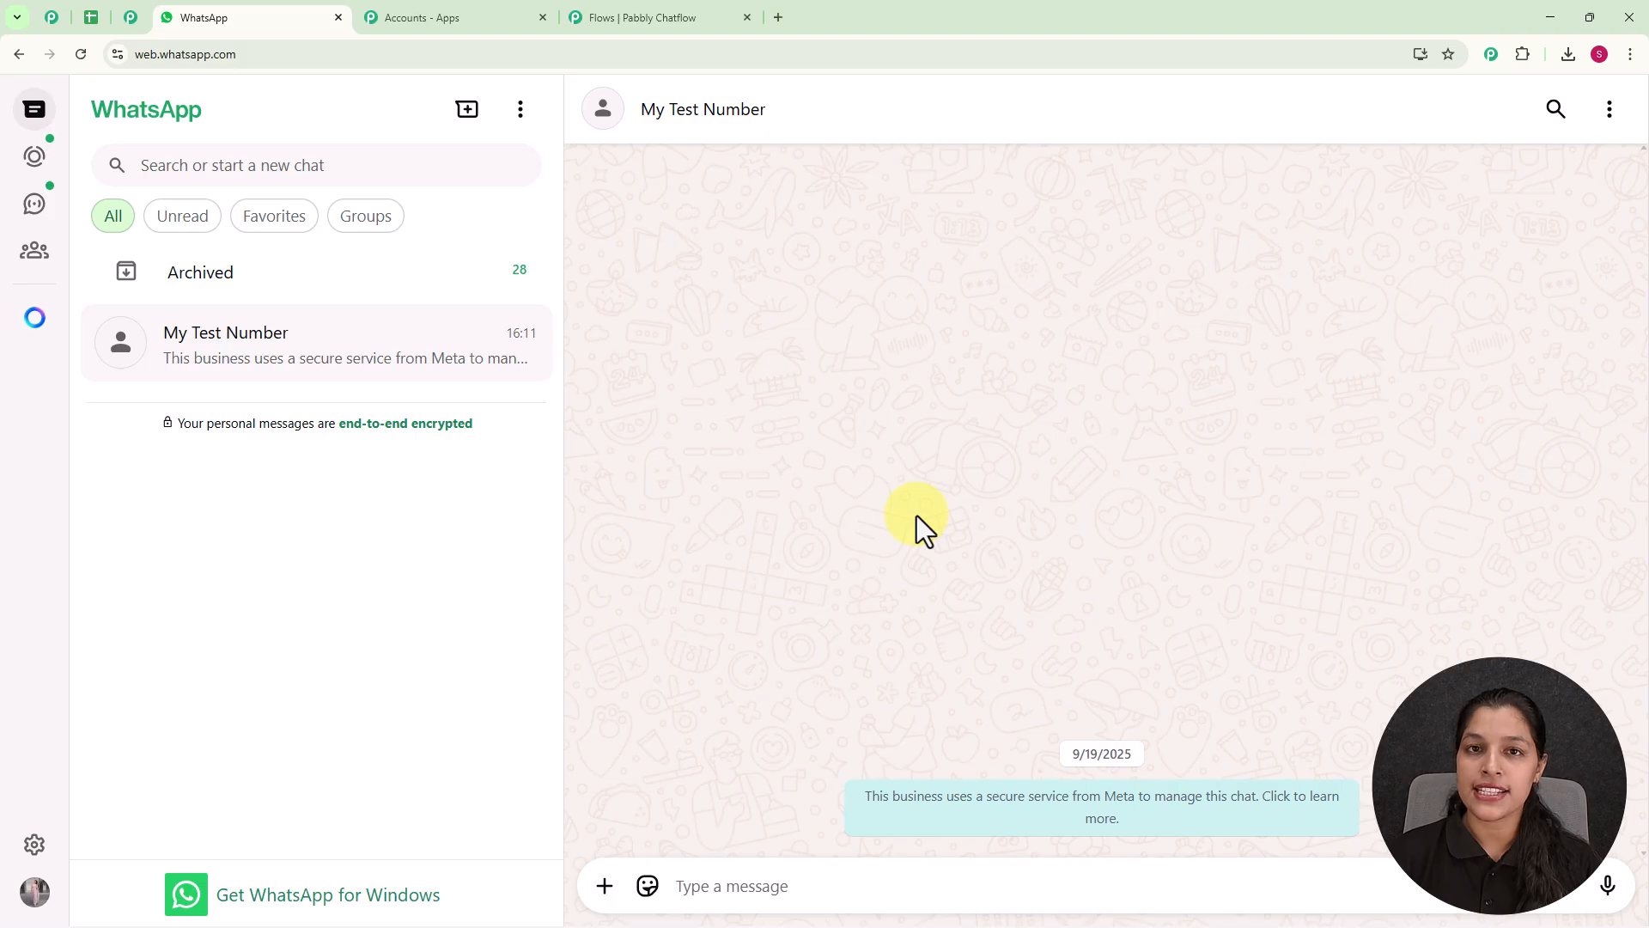
text(I need to enroll in a course)
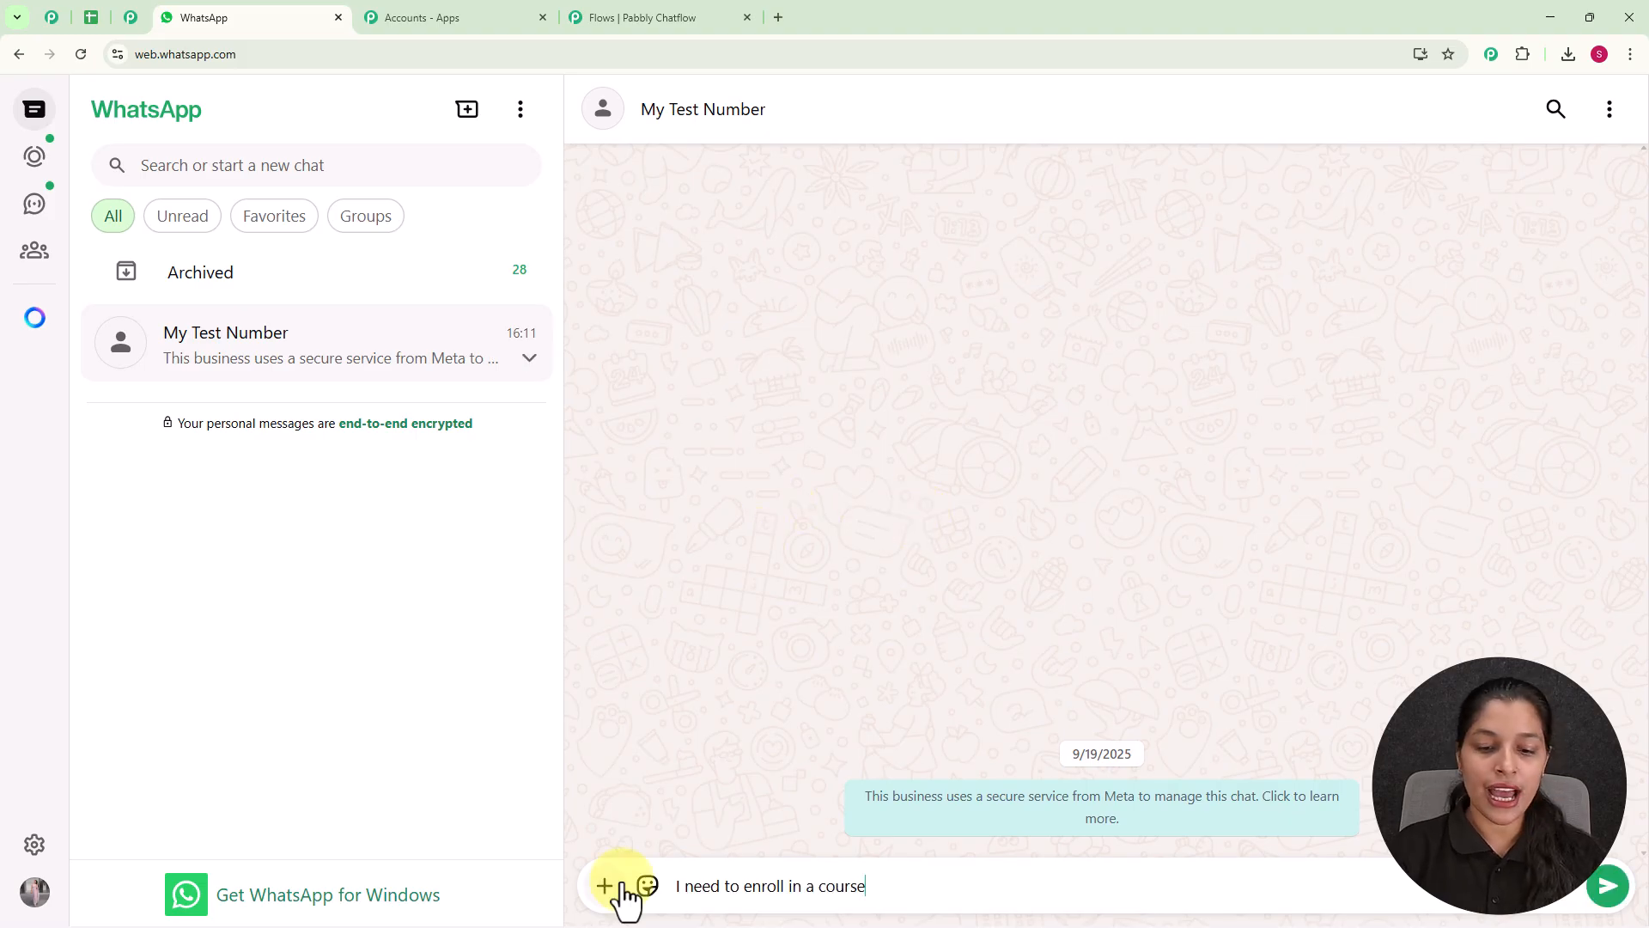
key(Return)
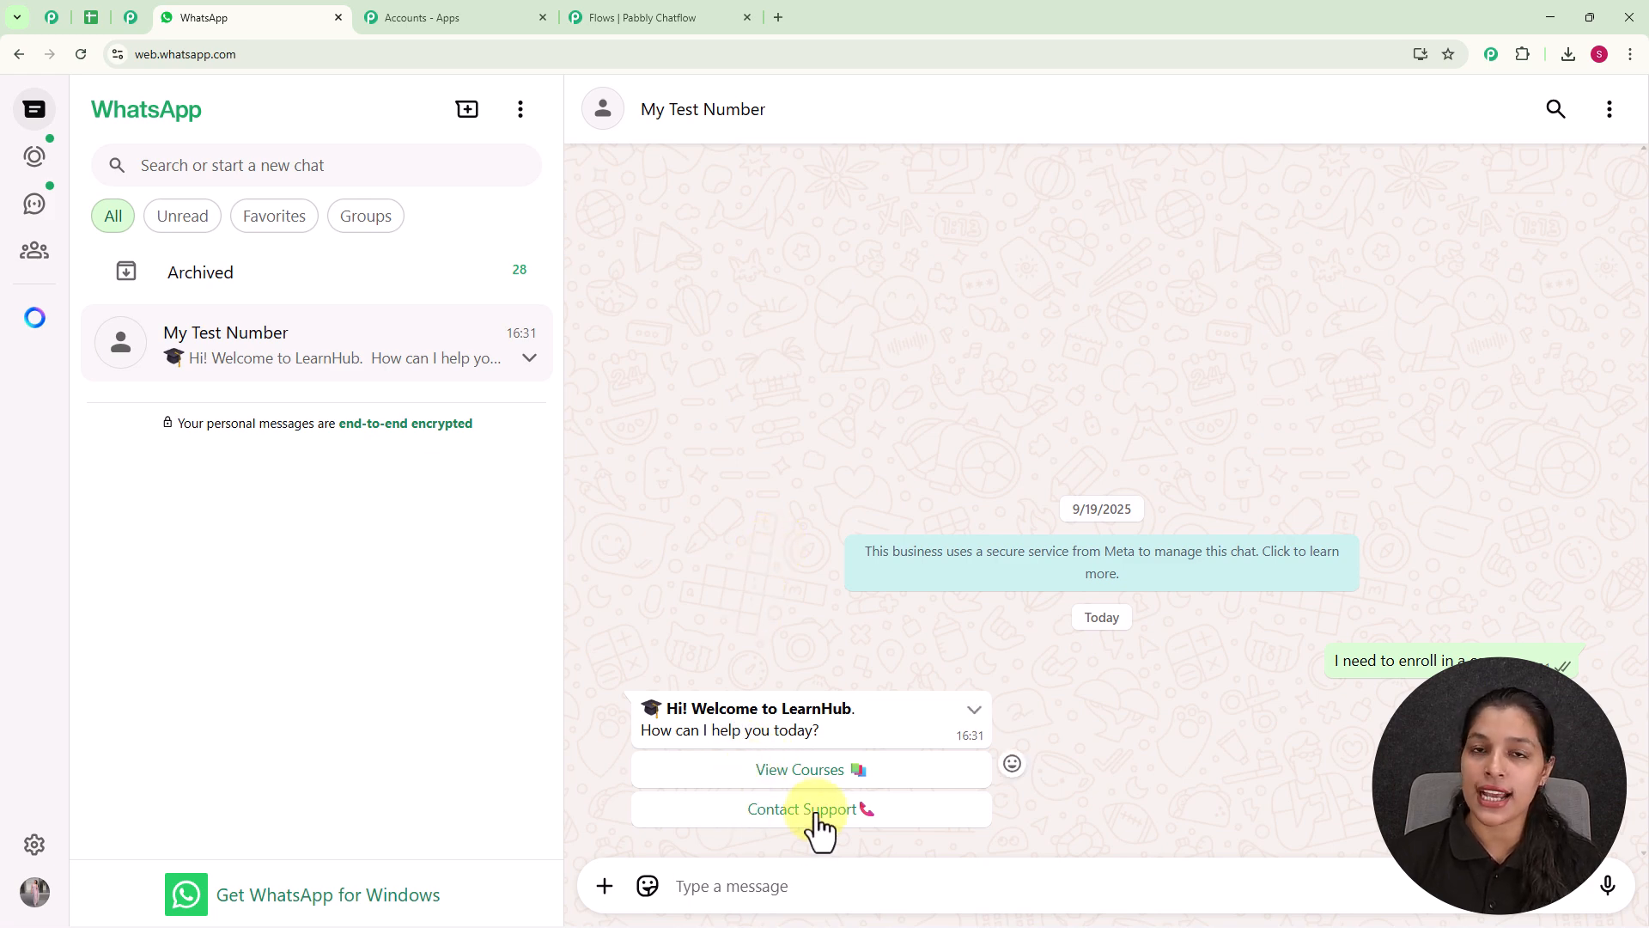
Reply to the welcome message with View Courses and send Graphic Design from the course list.
click(777, 773)
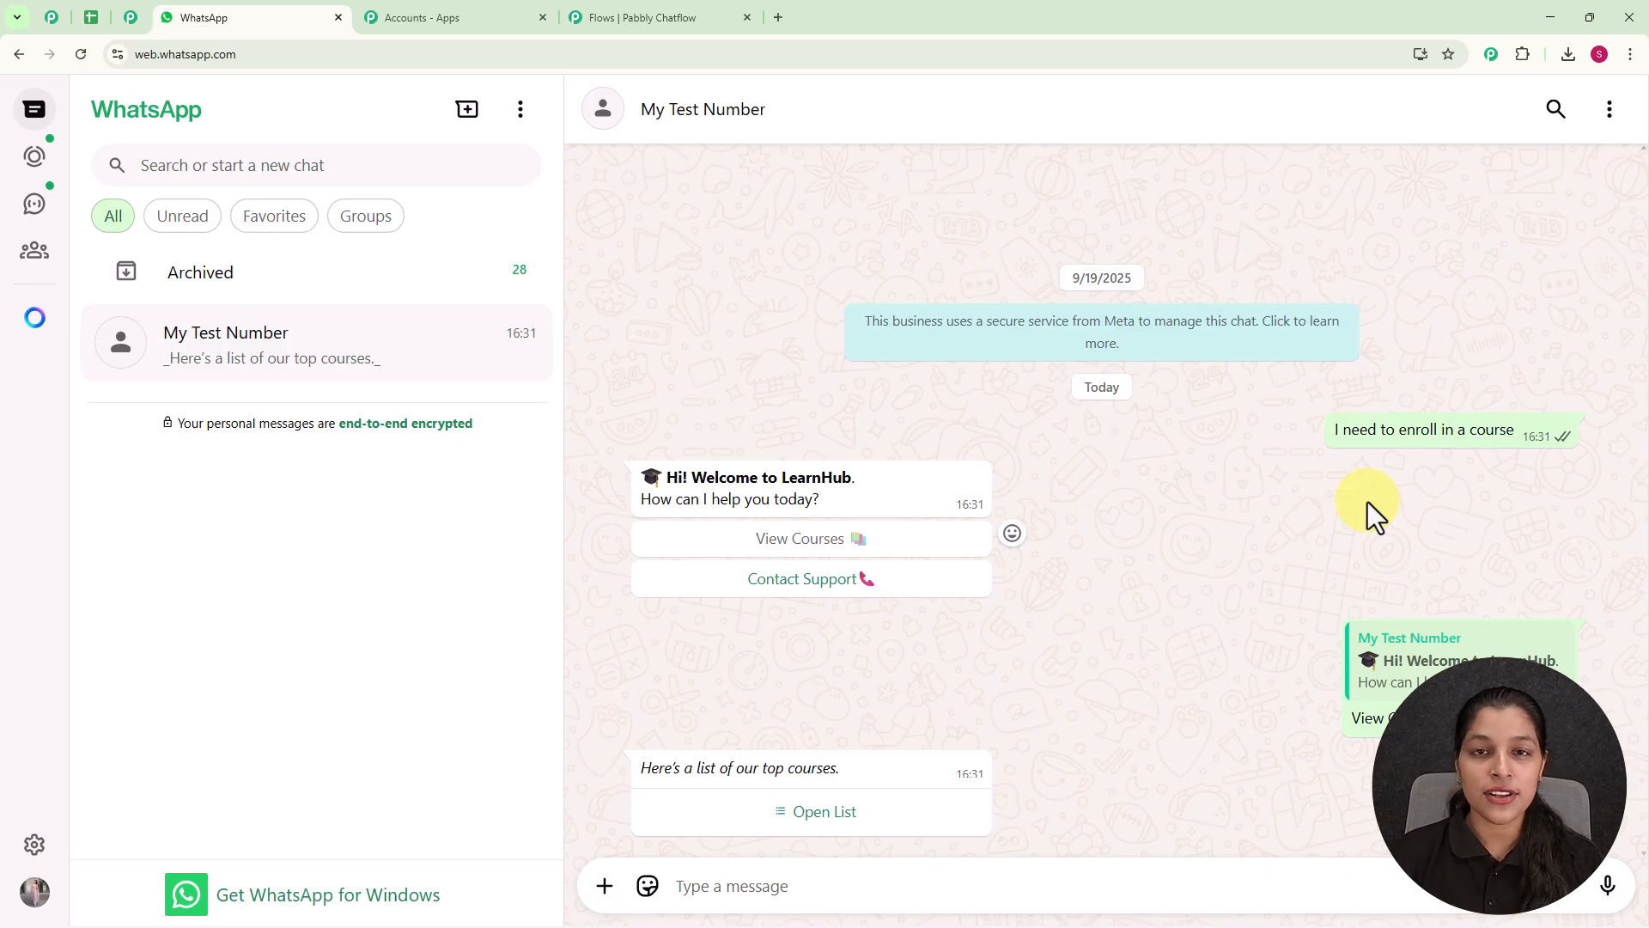
click(786, 825)
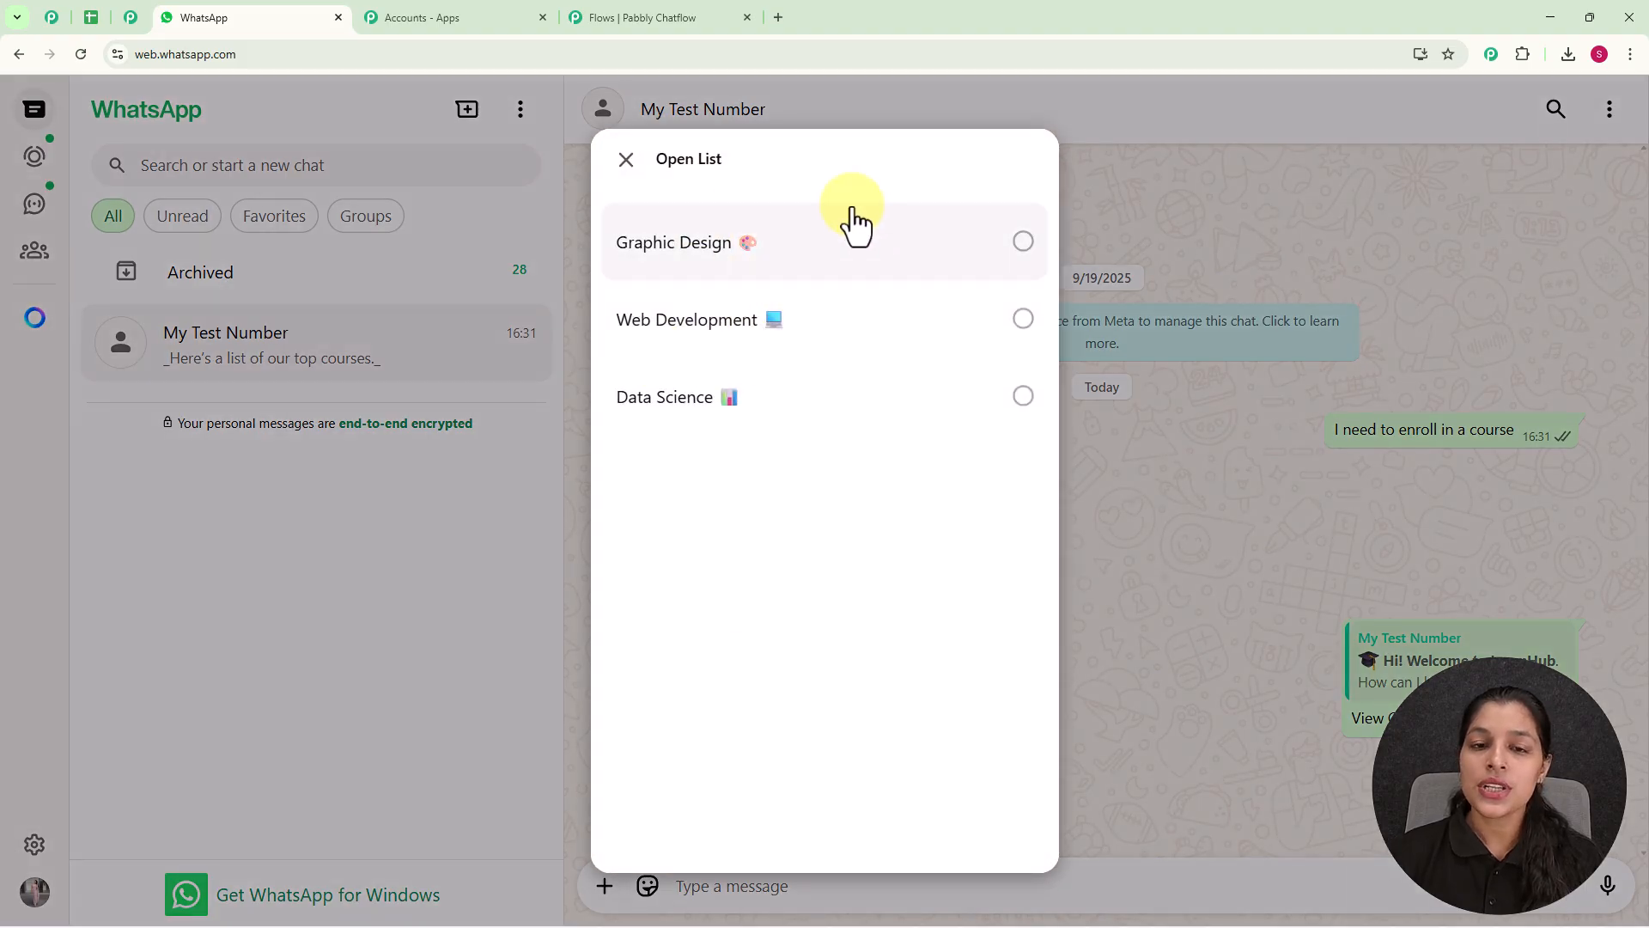
click(803, 262)
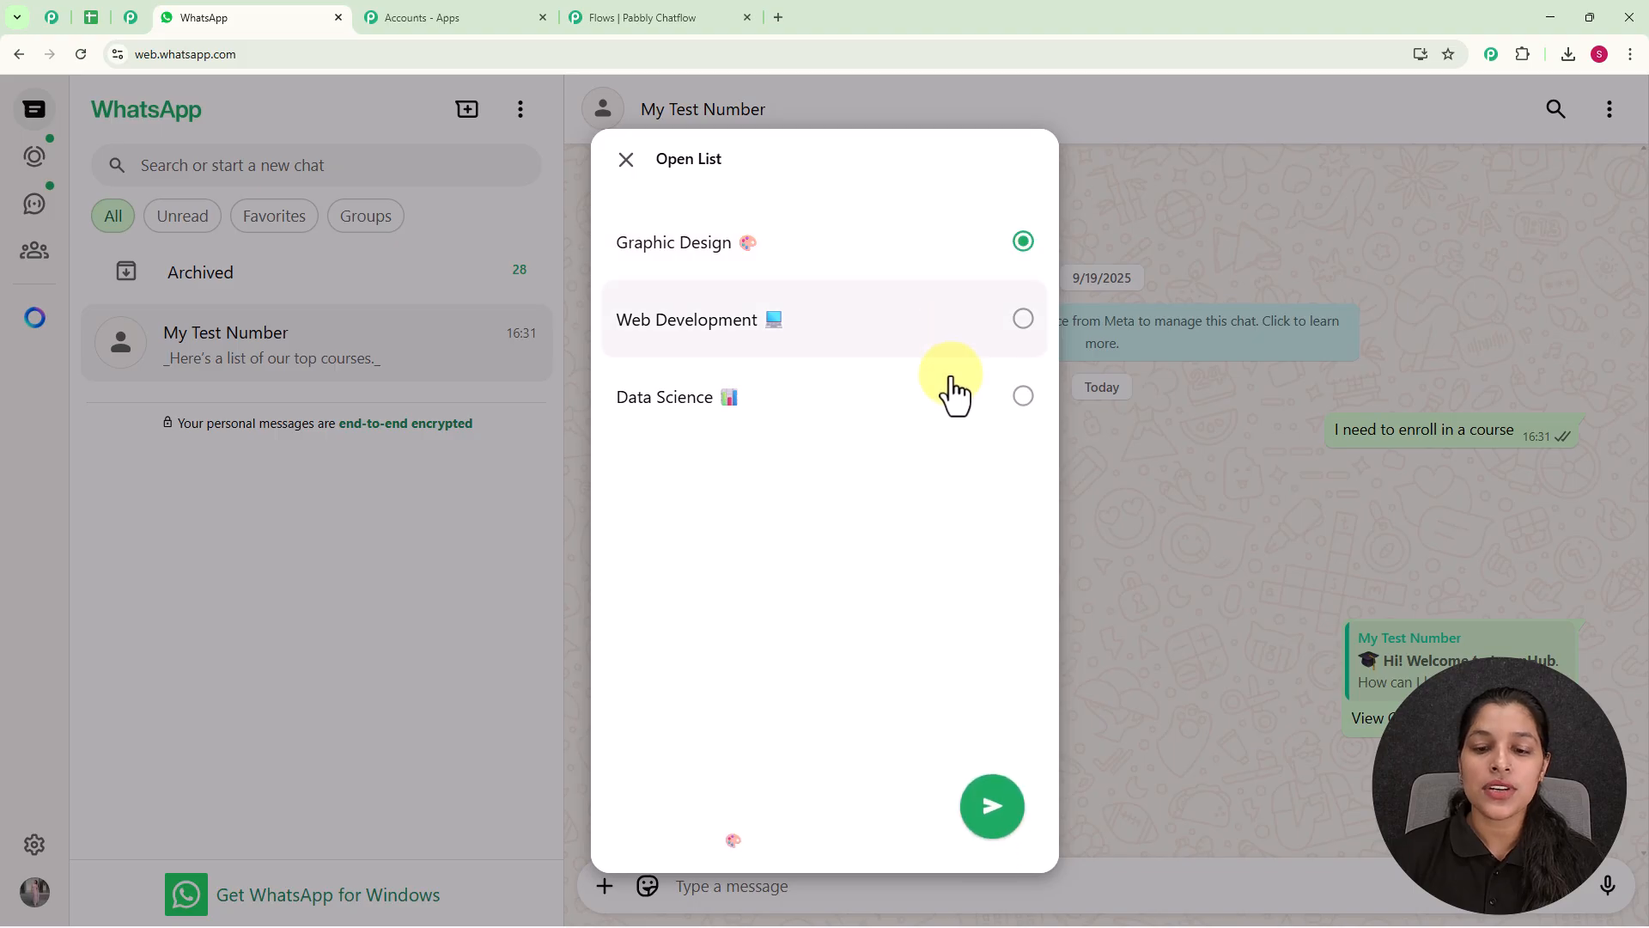
click(992, 810)
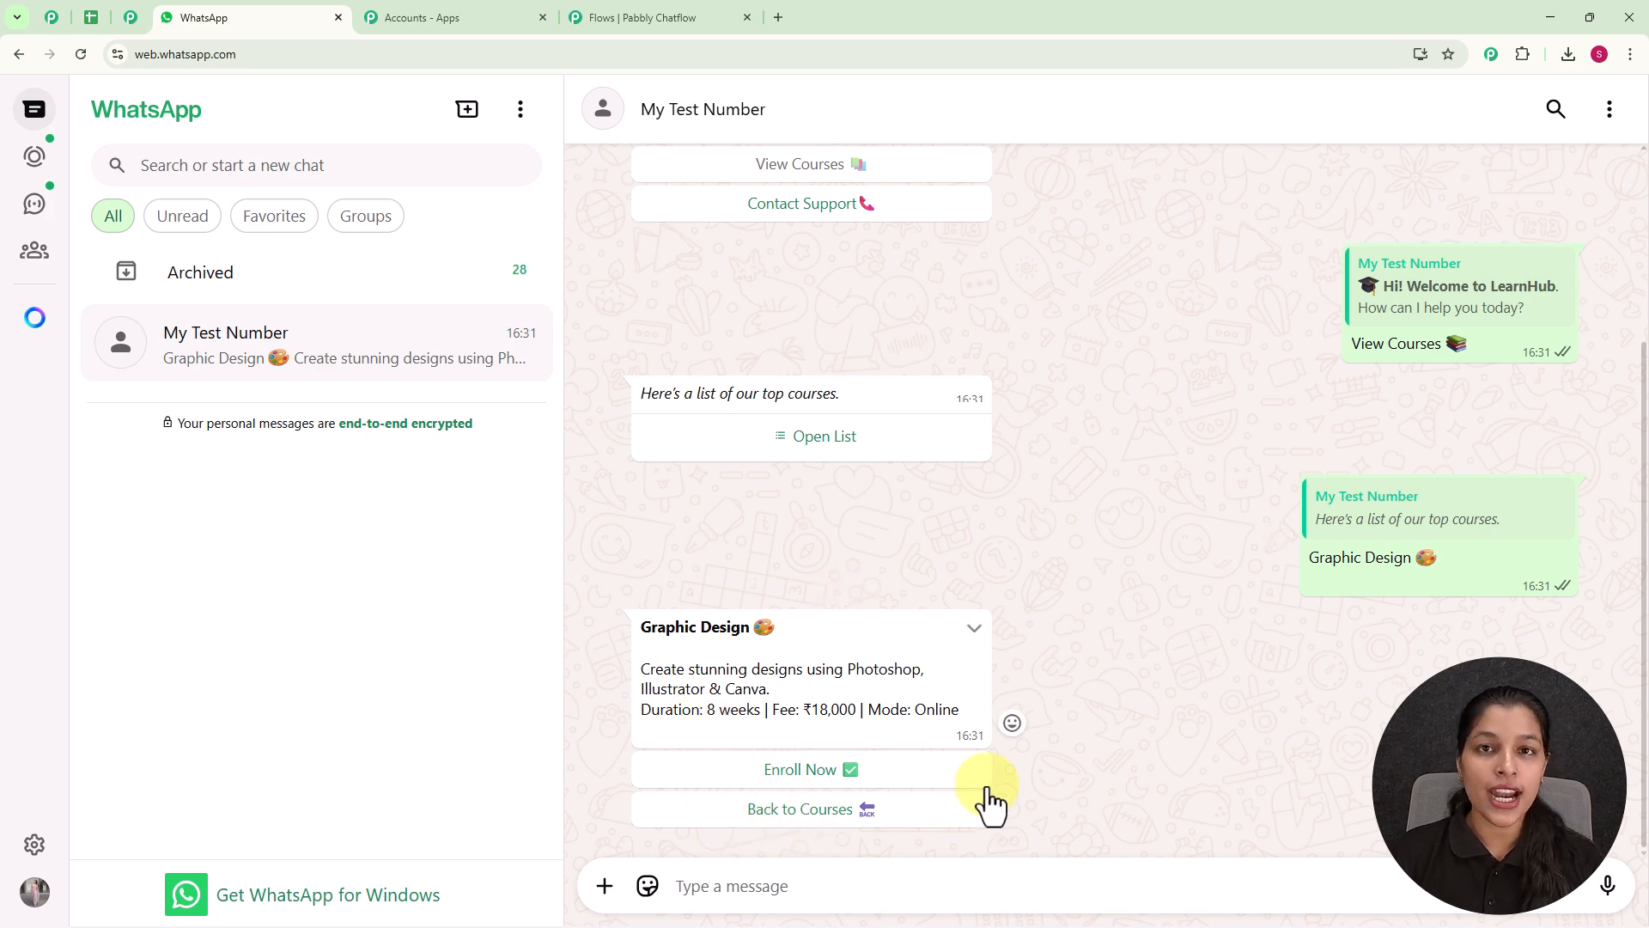
Go back to the courses from the Graphic Design message and send Web Development from the course list.
click(824, 810)
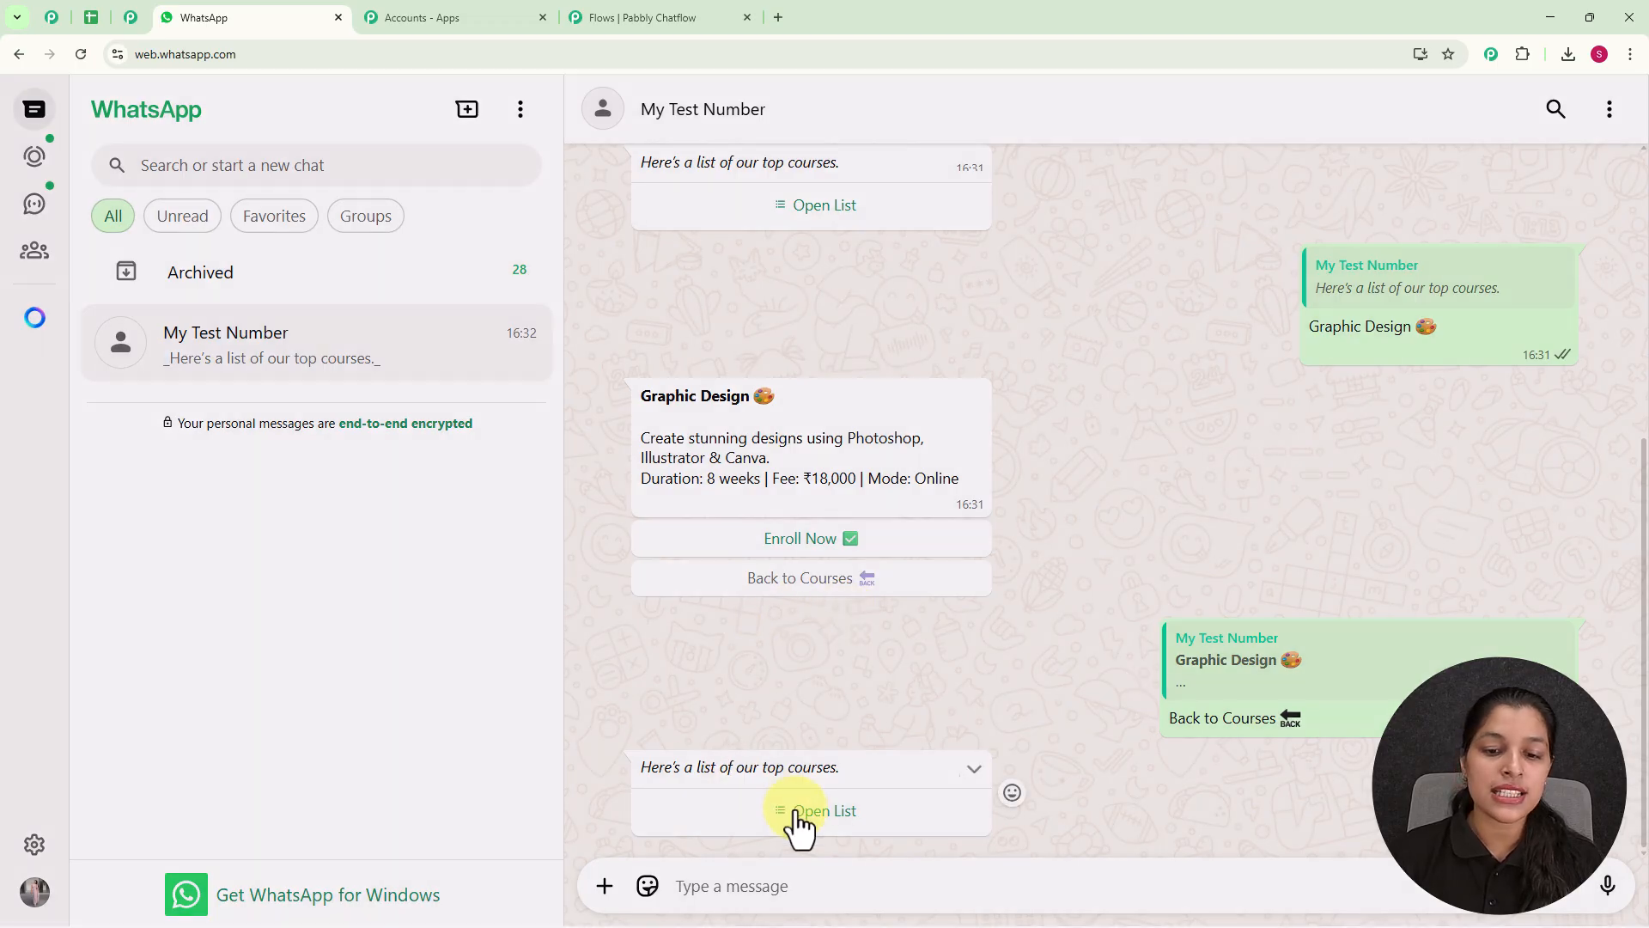
click(811, 810)
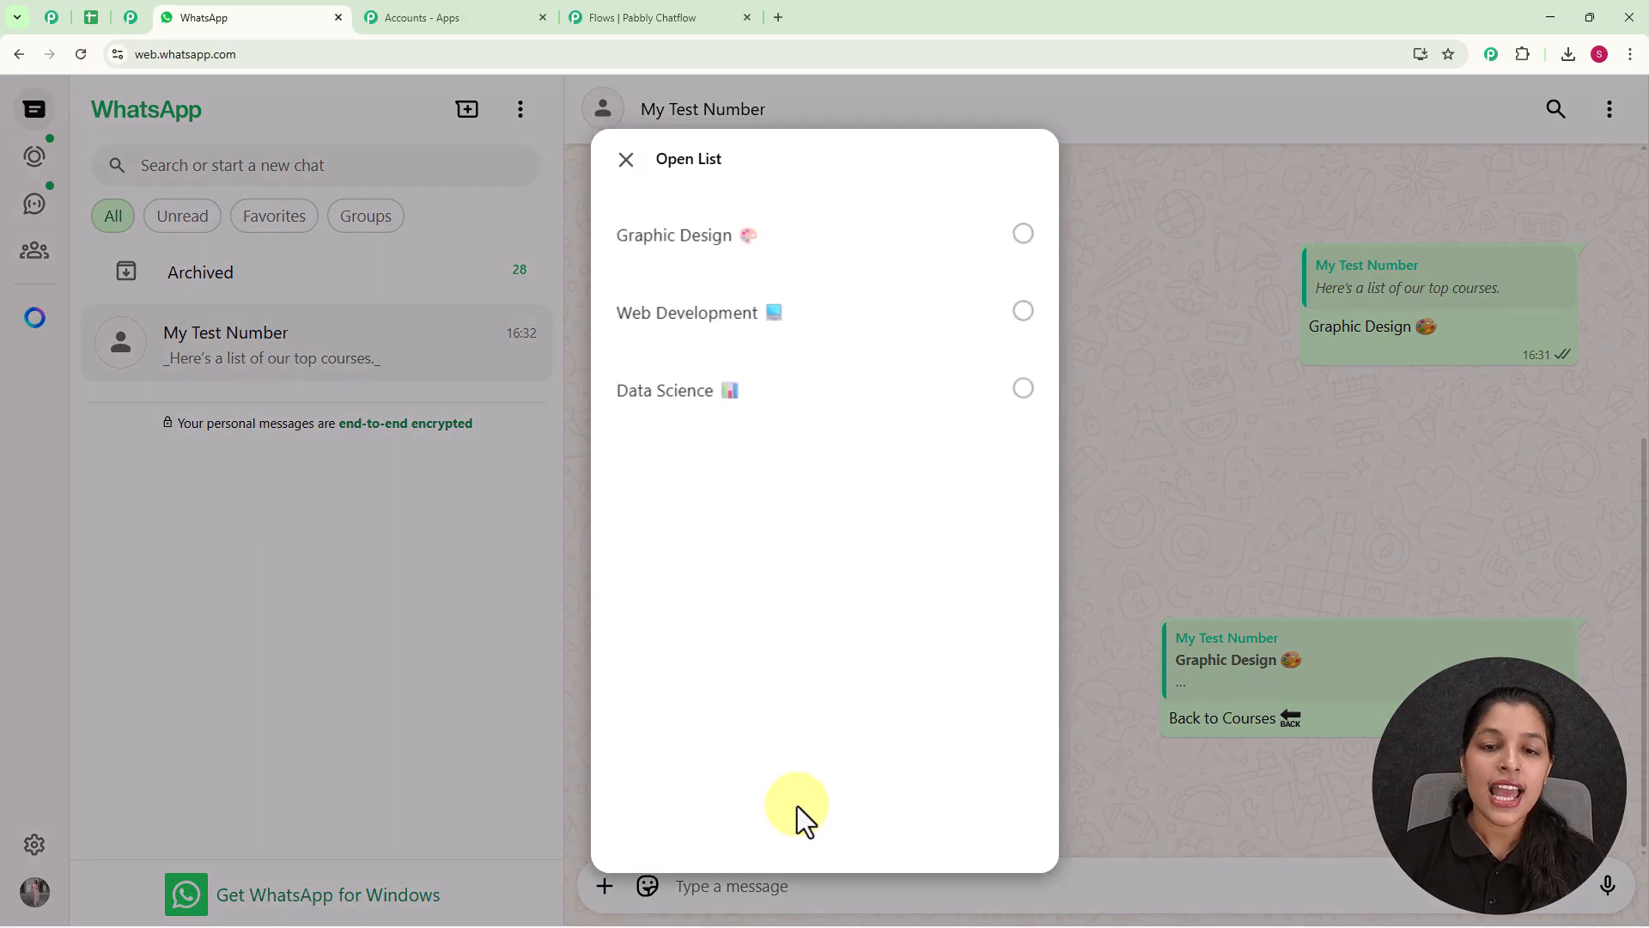
click(850, 319)
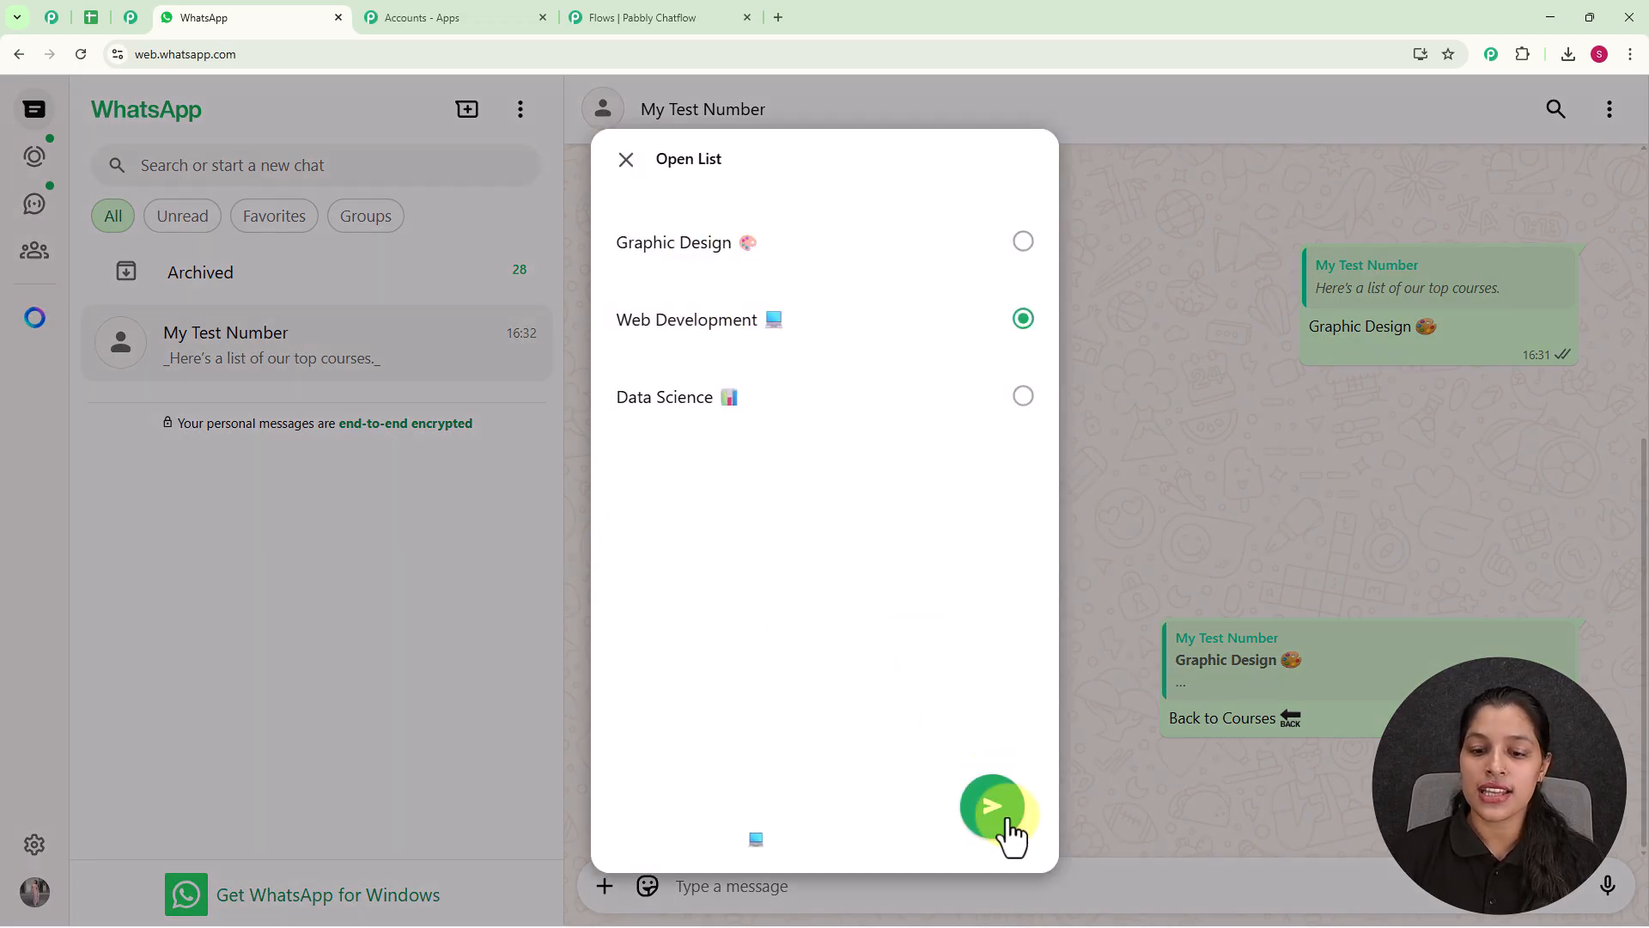
click(992, 809)
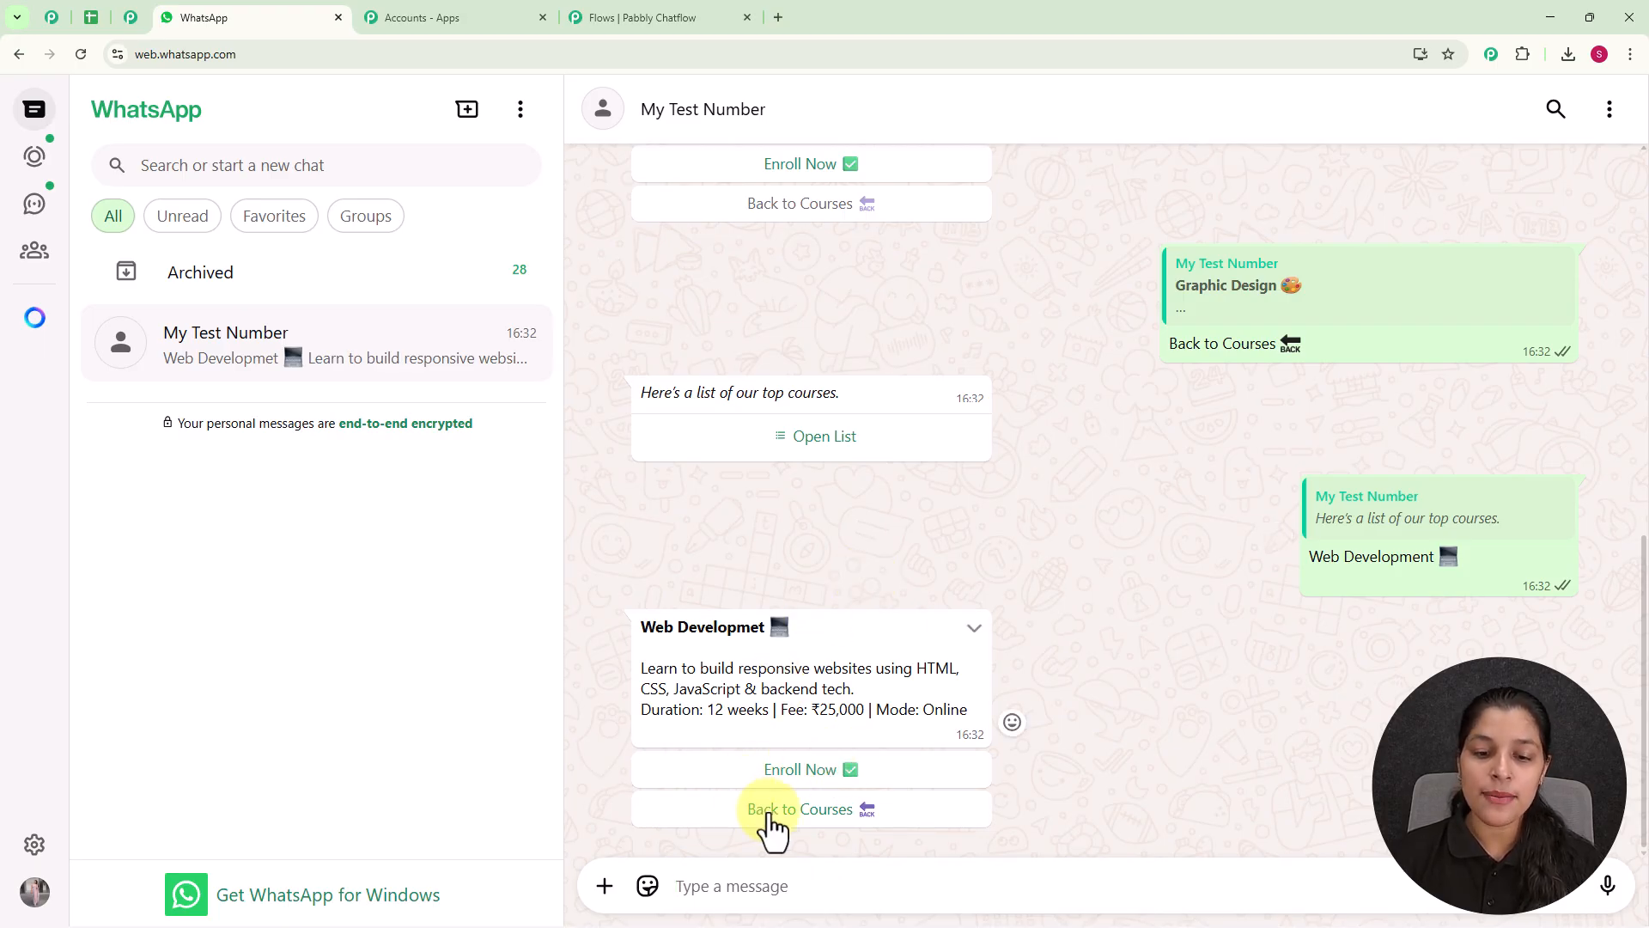
Choose Enroll Now for the Web Development course and send the full name as the answer.
click(817, 778)
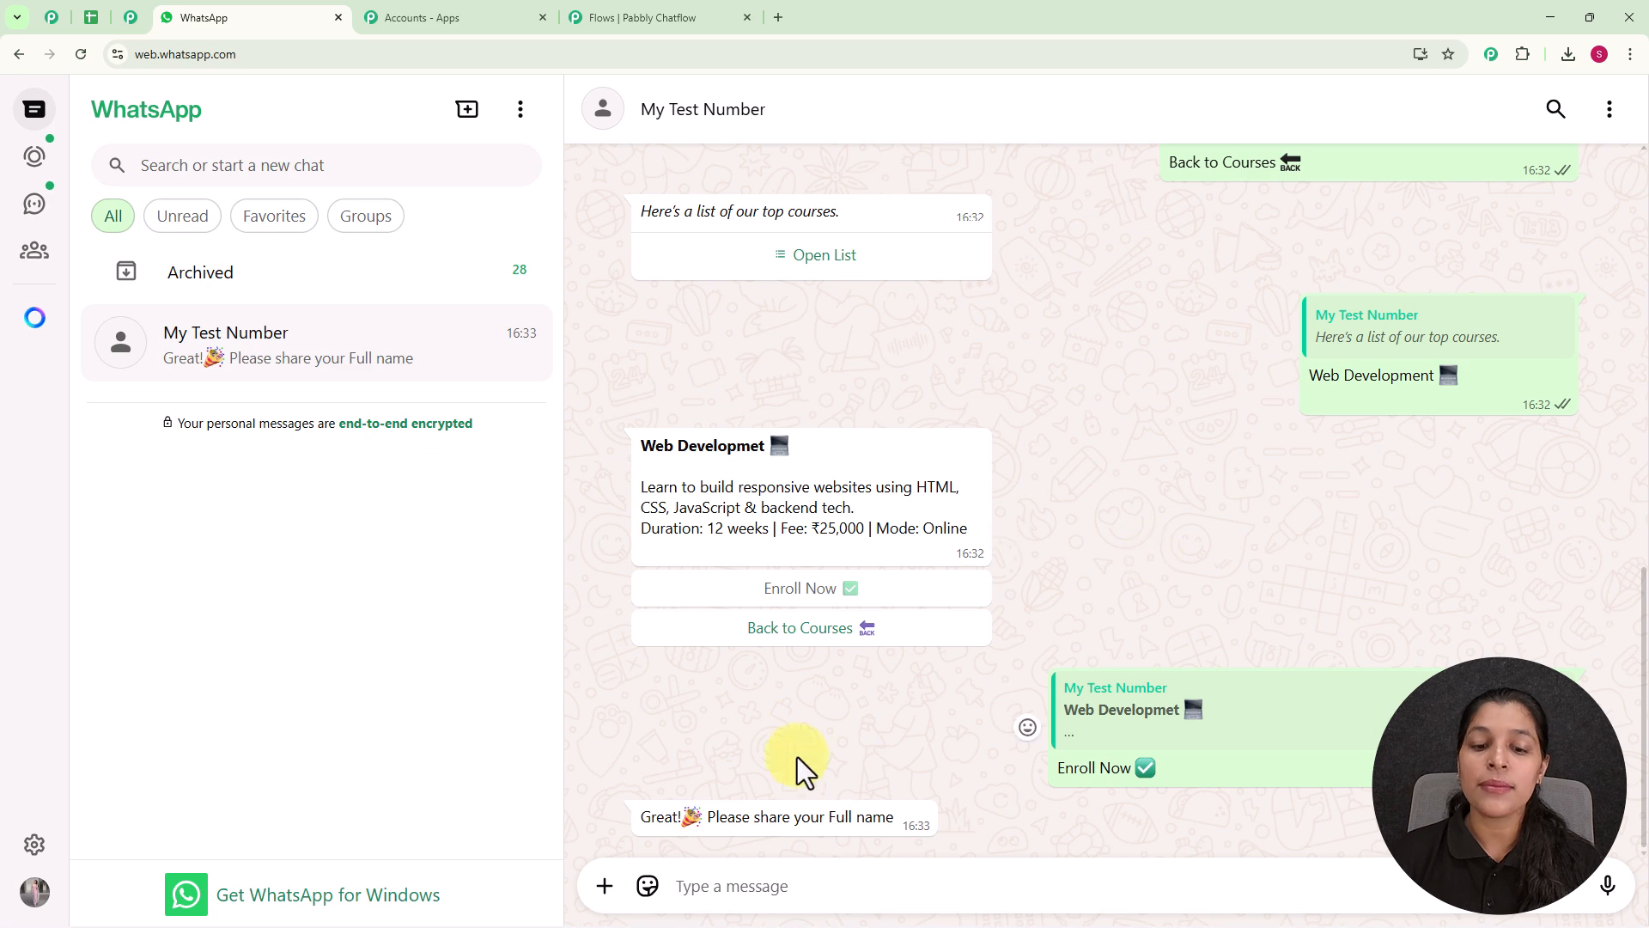
click(831, 874)
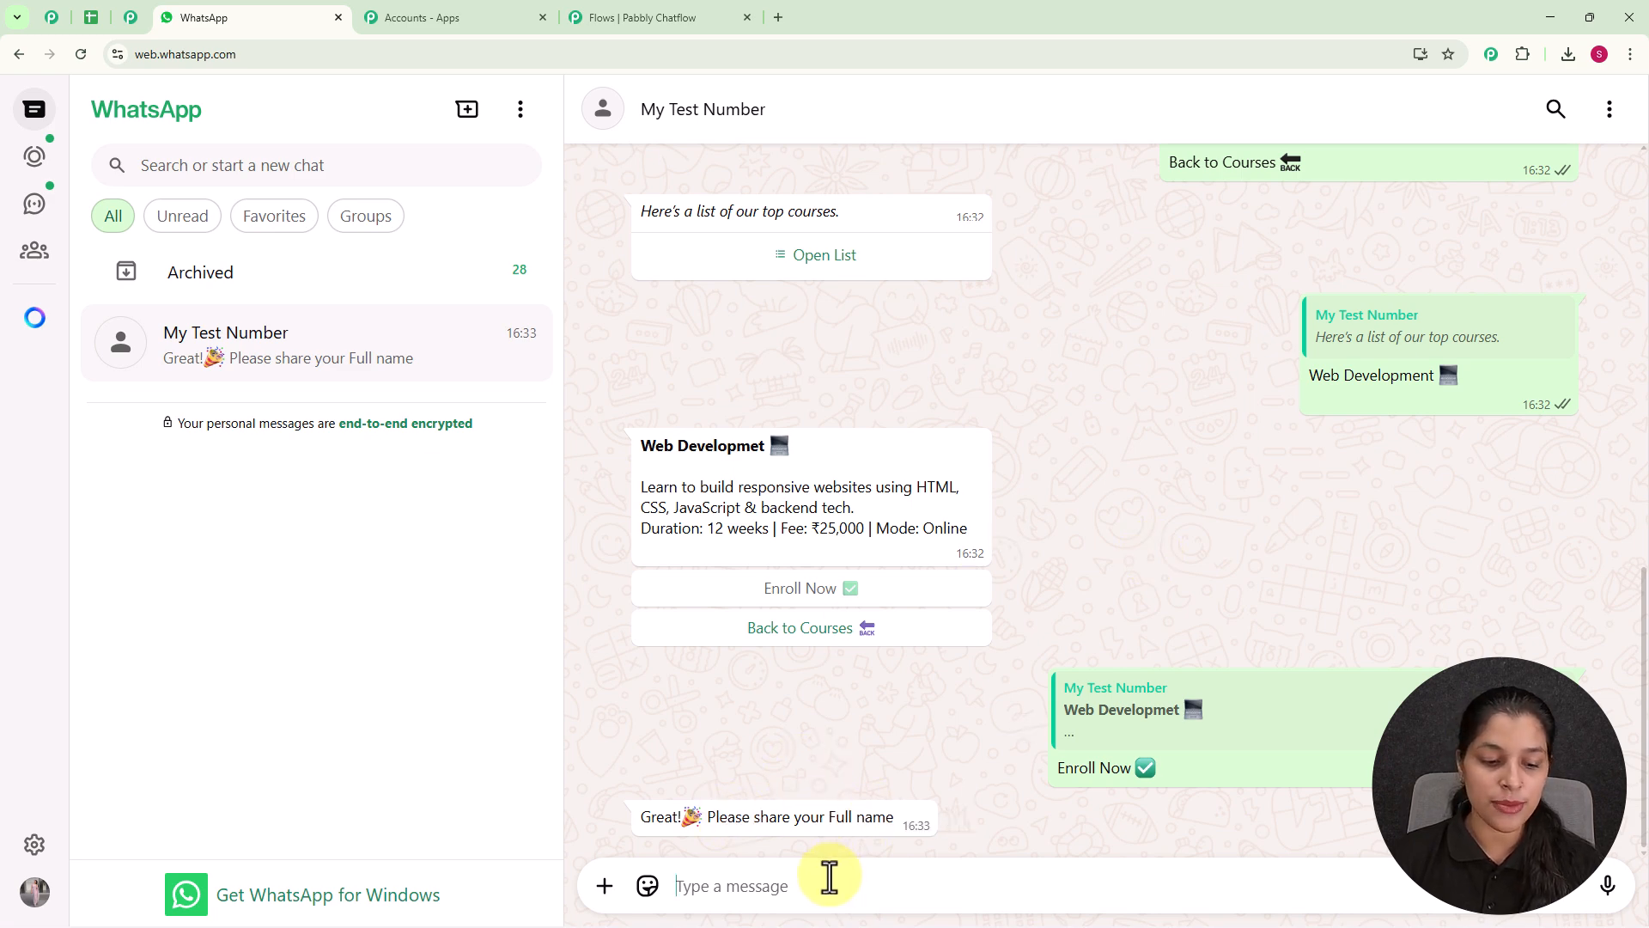
text(Testing user)
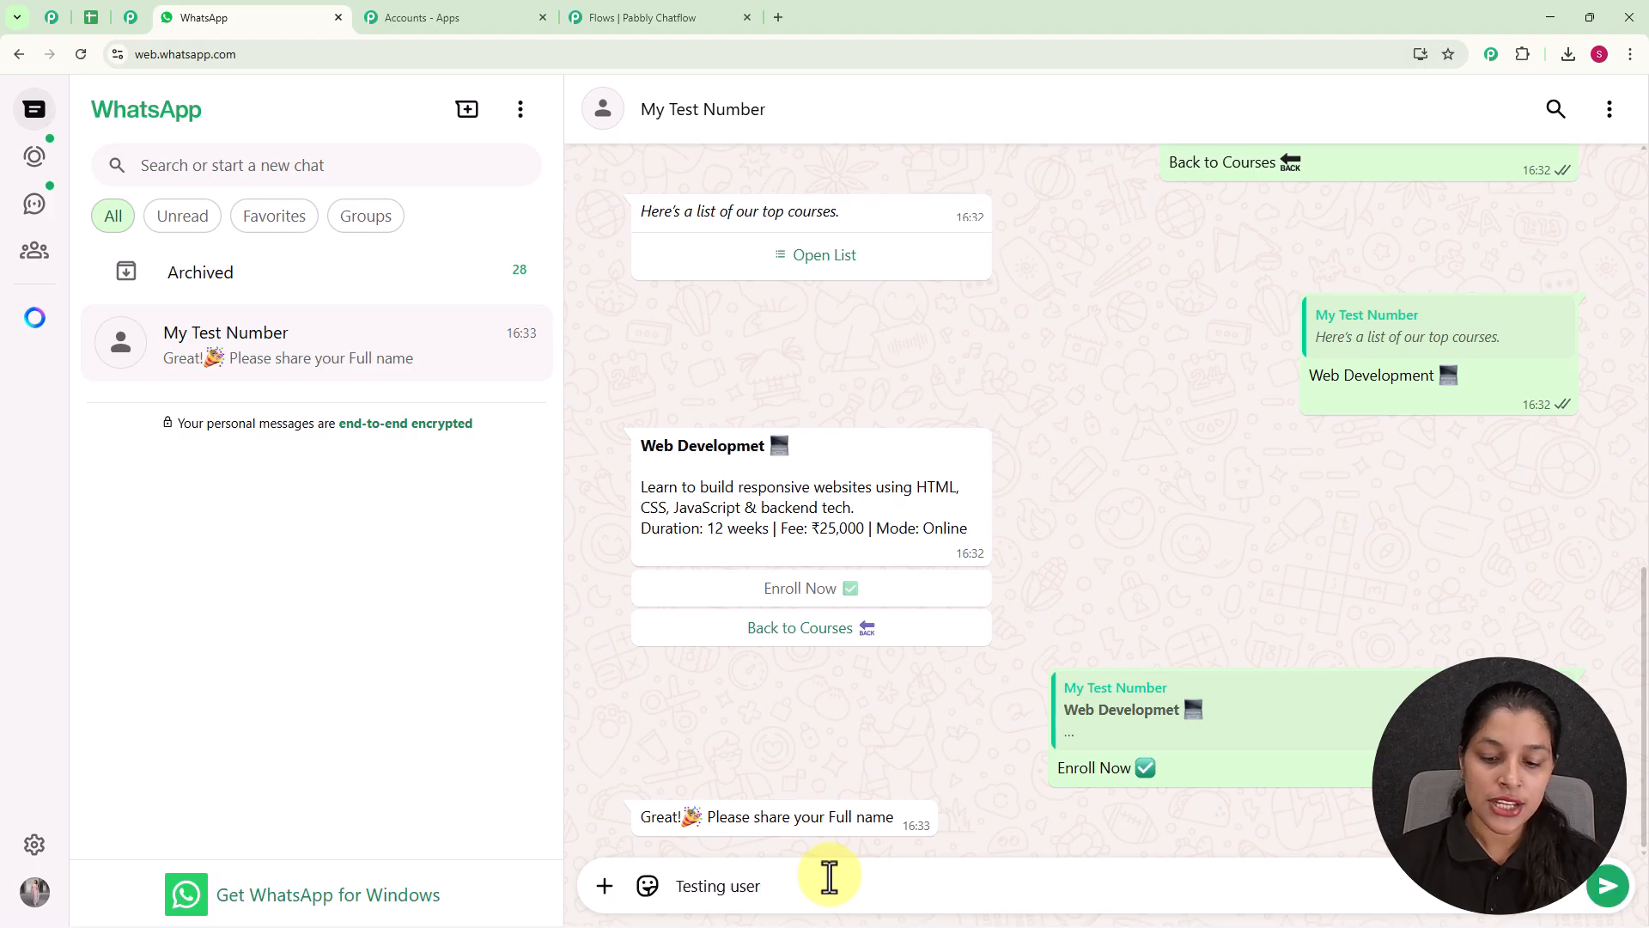
key(Return)
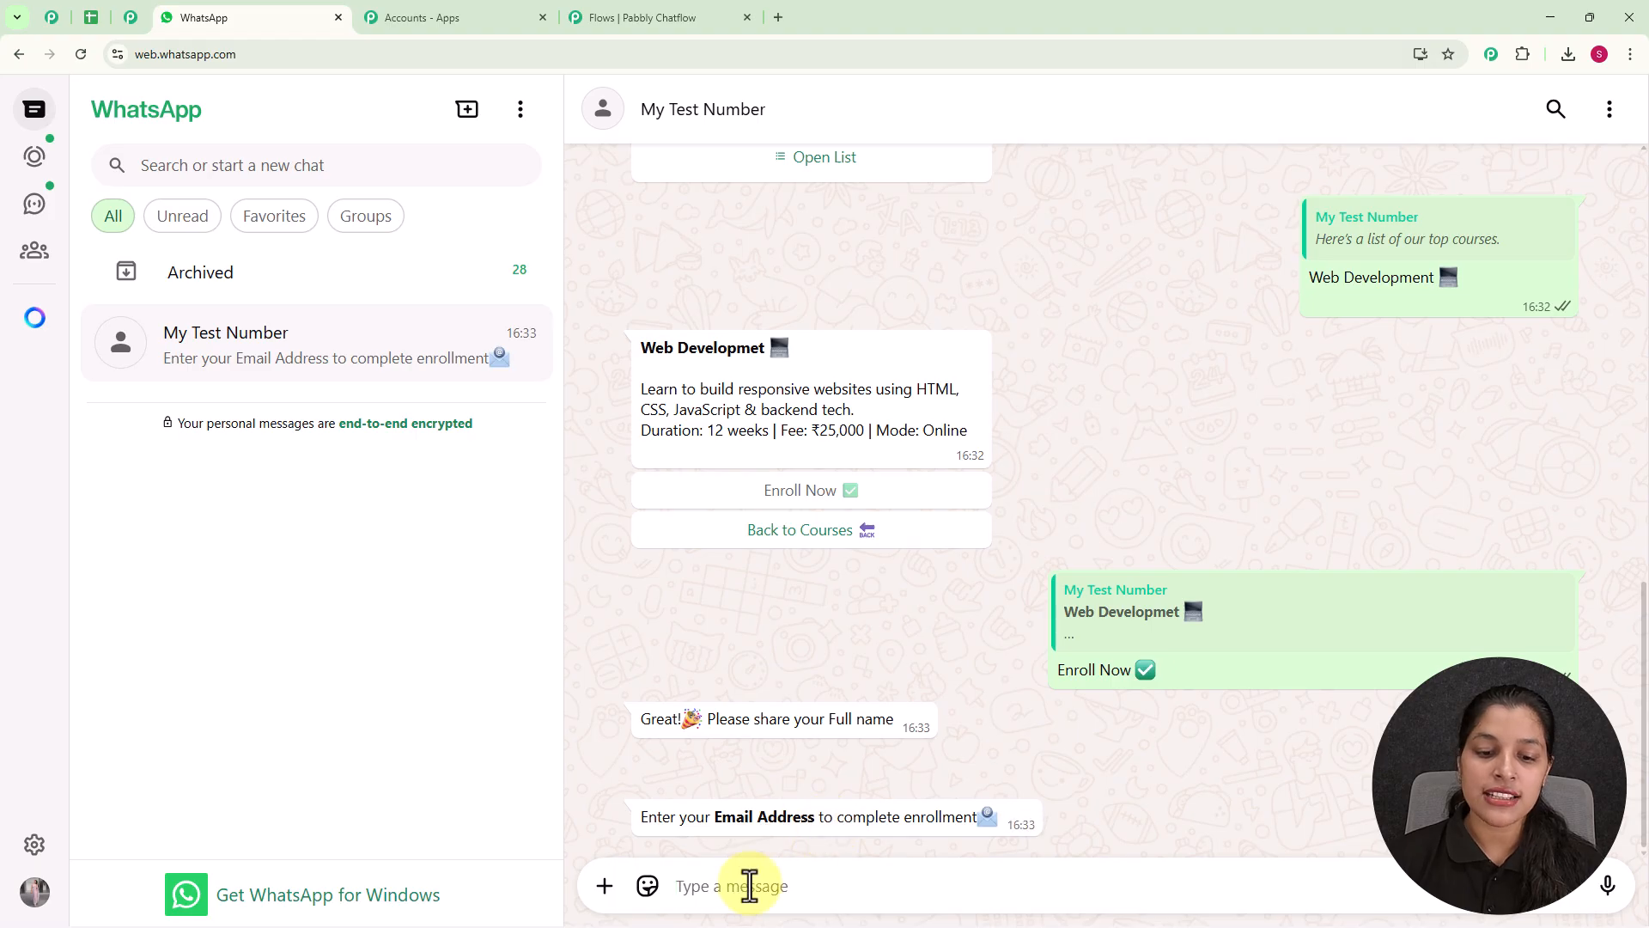
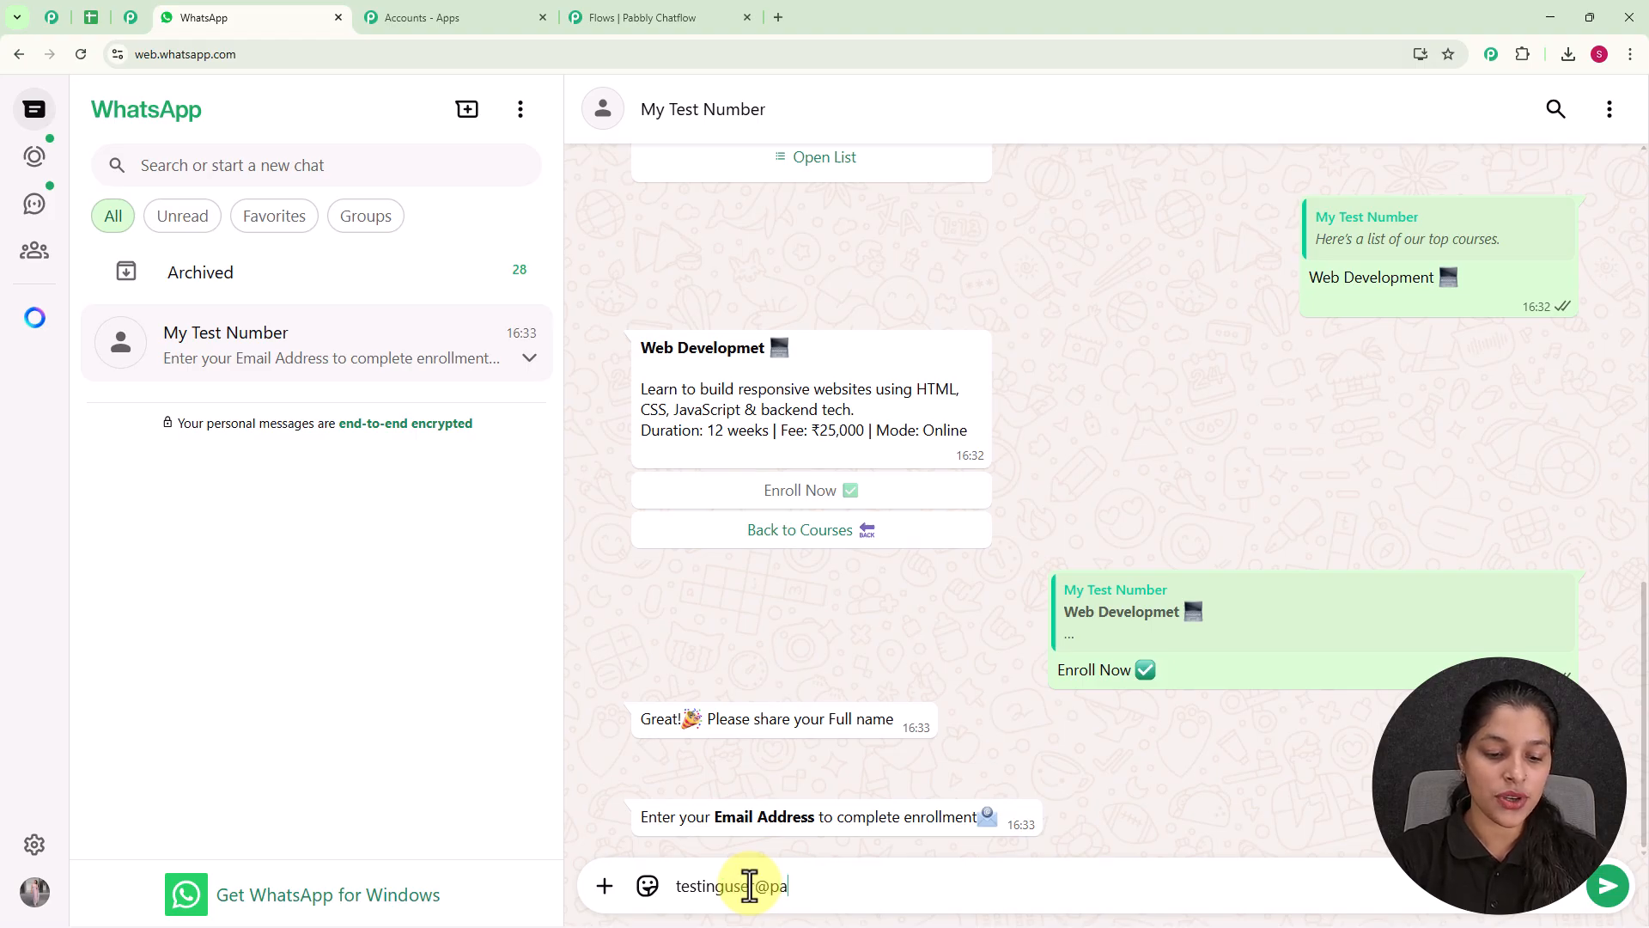
Send the email address in reply to the enrollment question.
key(Return)
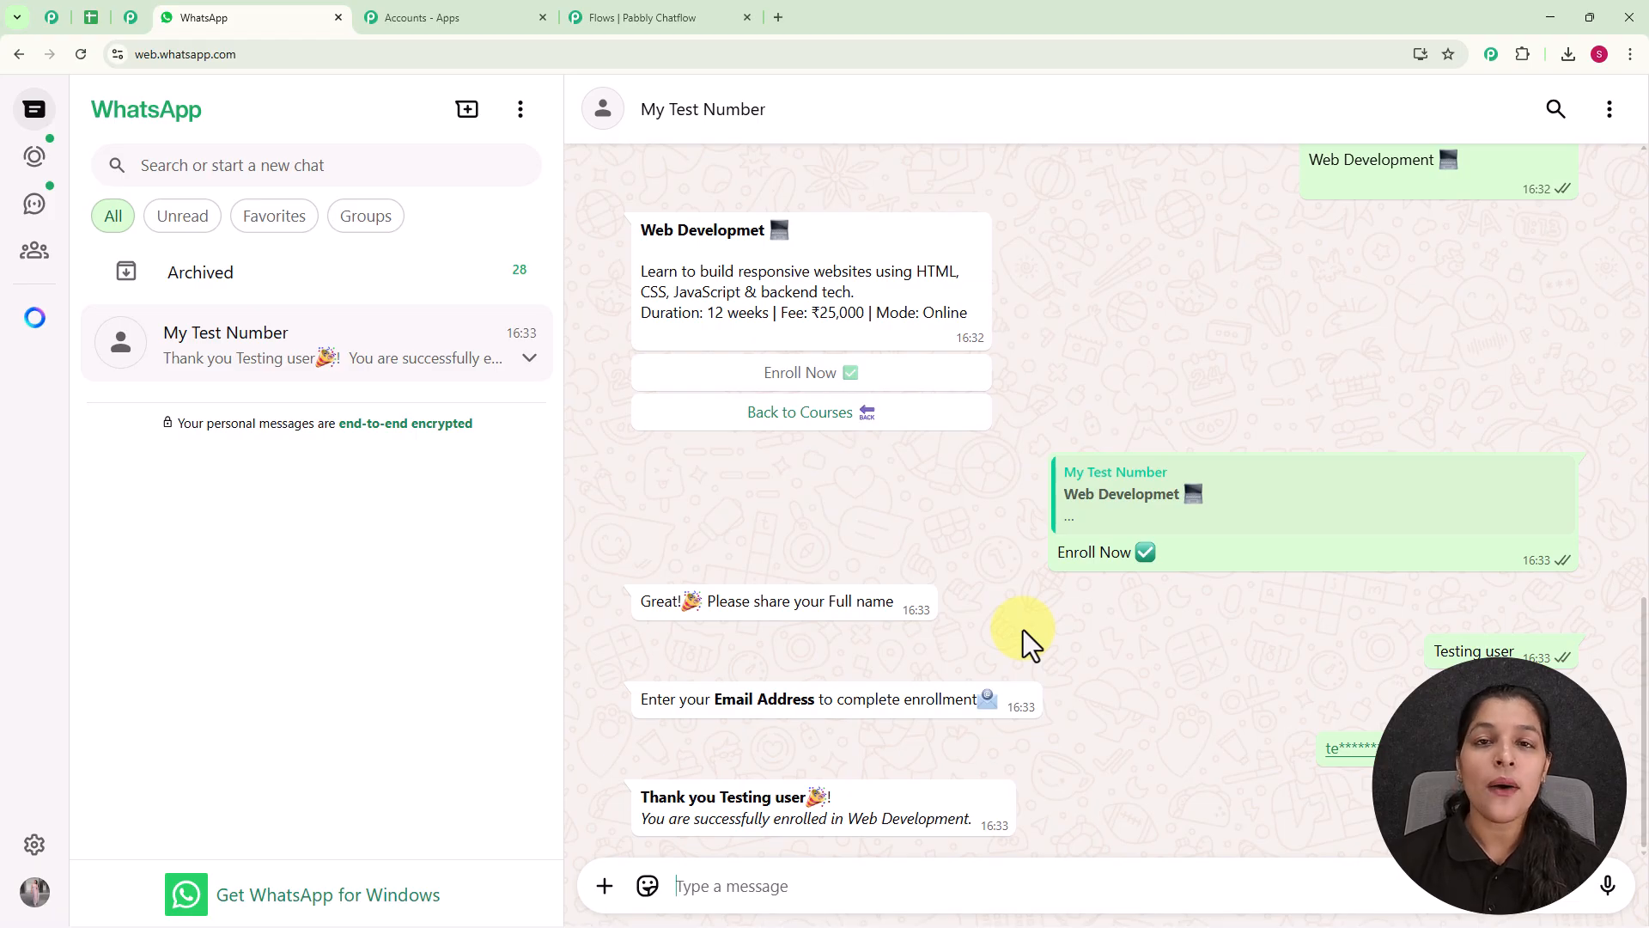
Return to the welcome message in the chat and choose its Contact Support option.
scroll(1023, 631, up, 15)
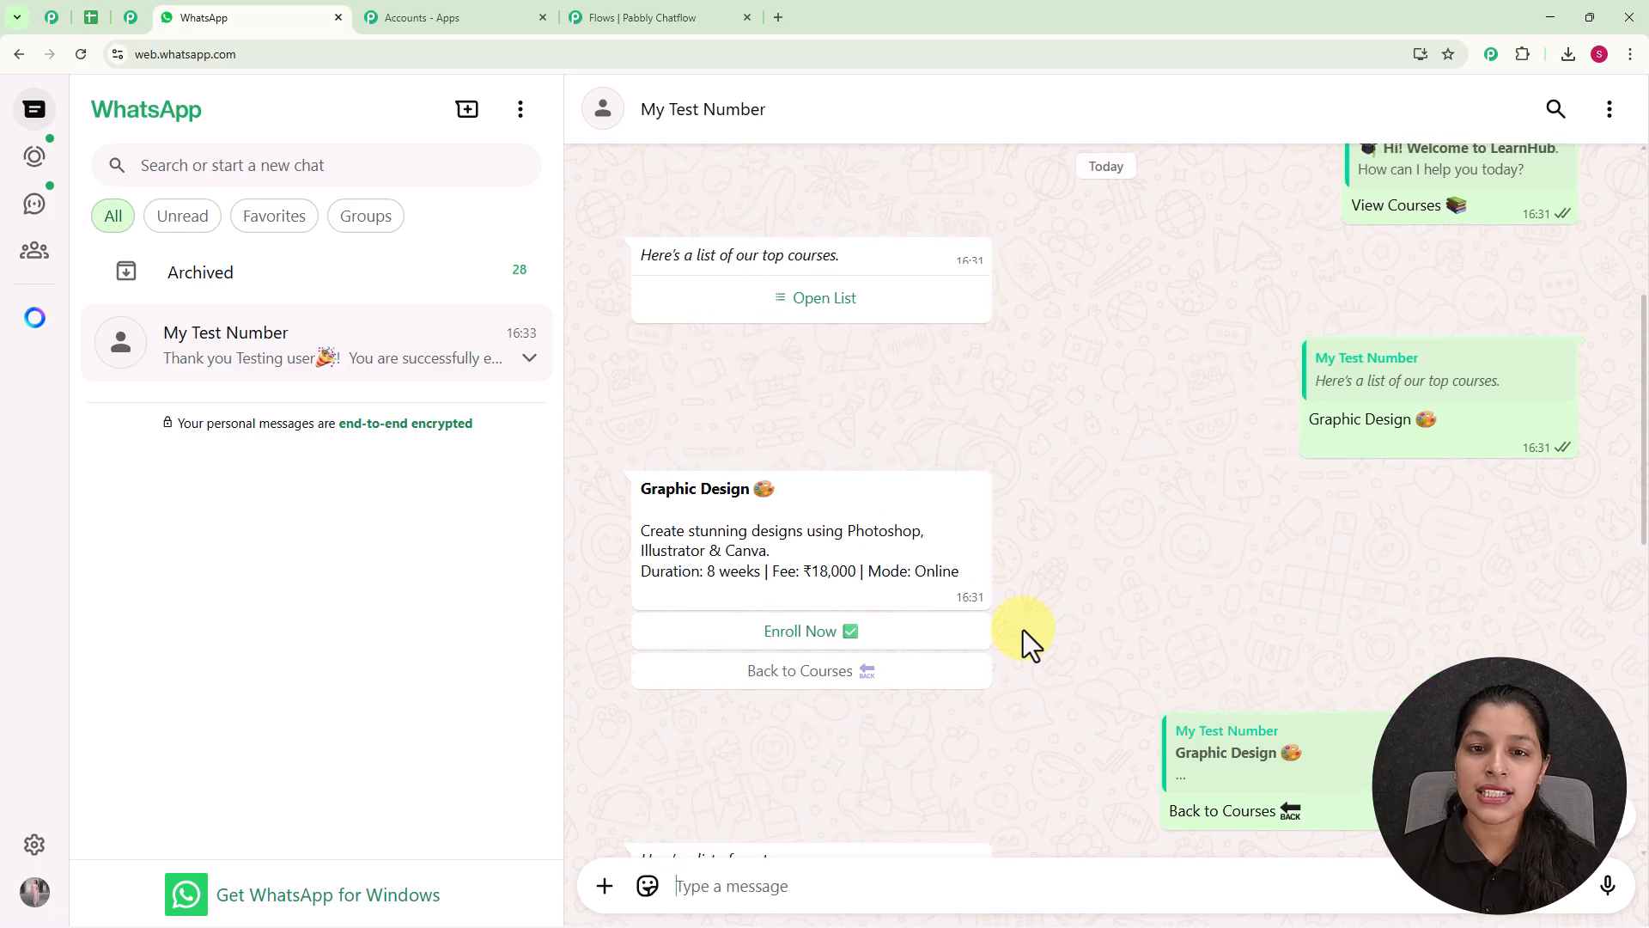
click(816, 479)
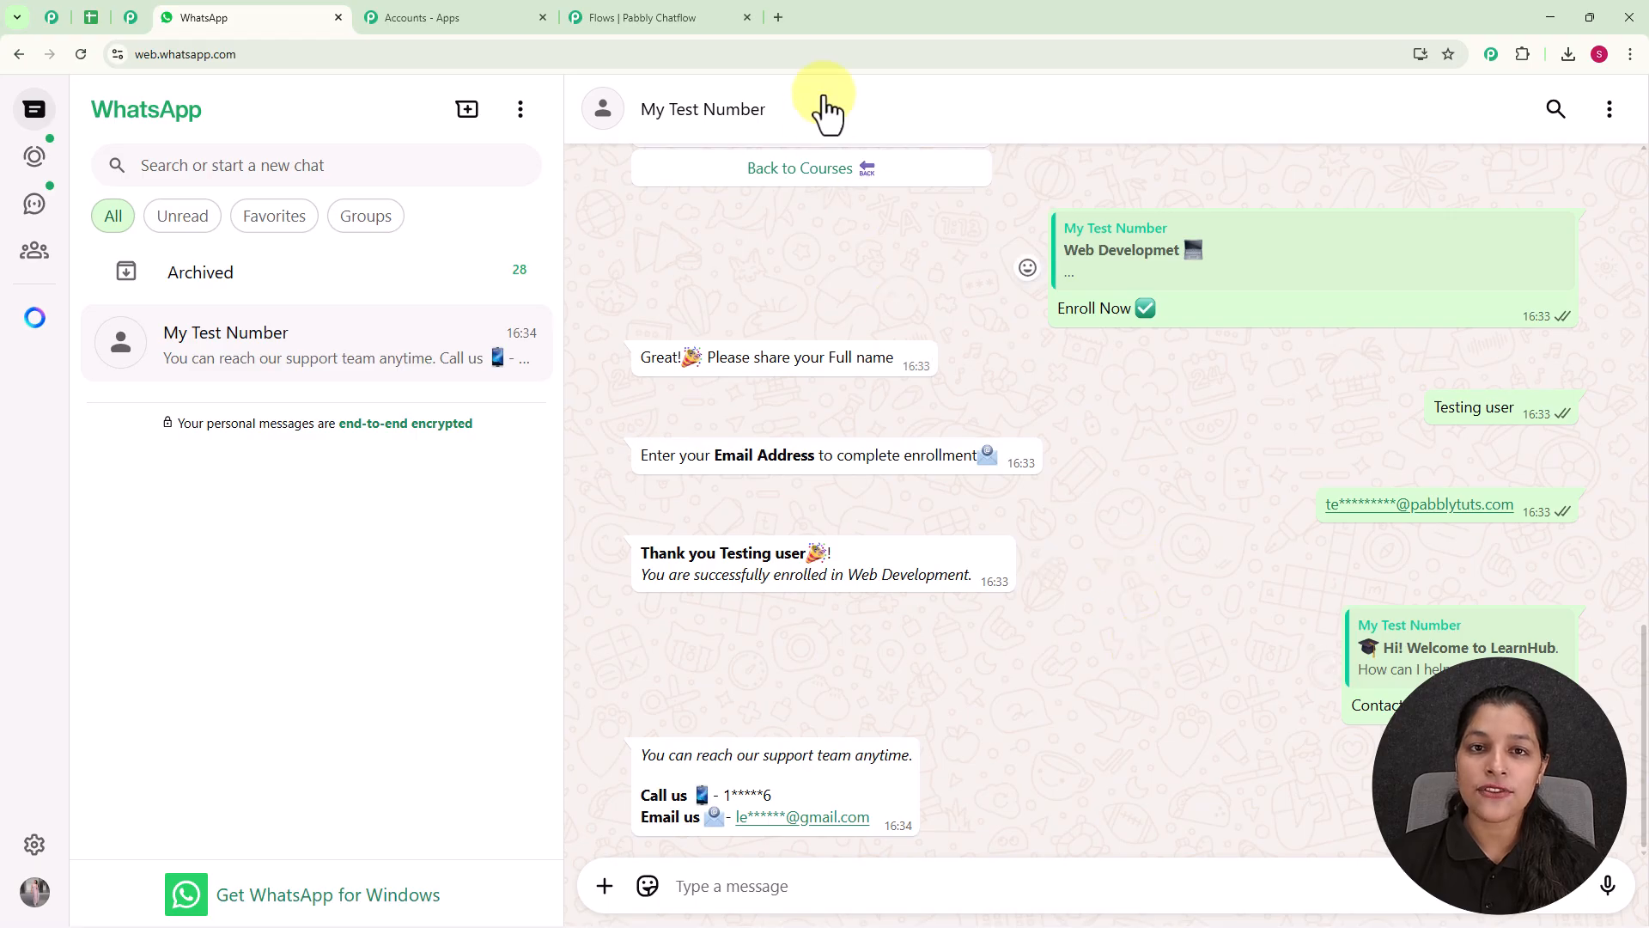
Open pabbly.com/chatflow in a new browser tab.
click(777, 18)
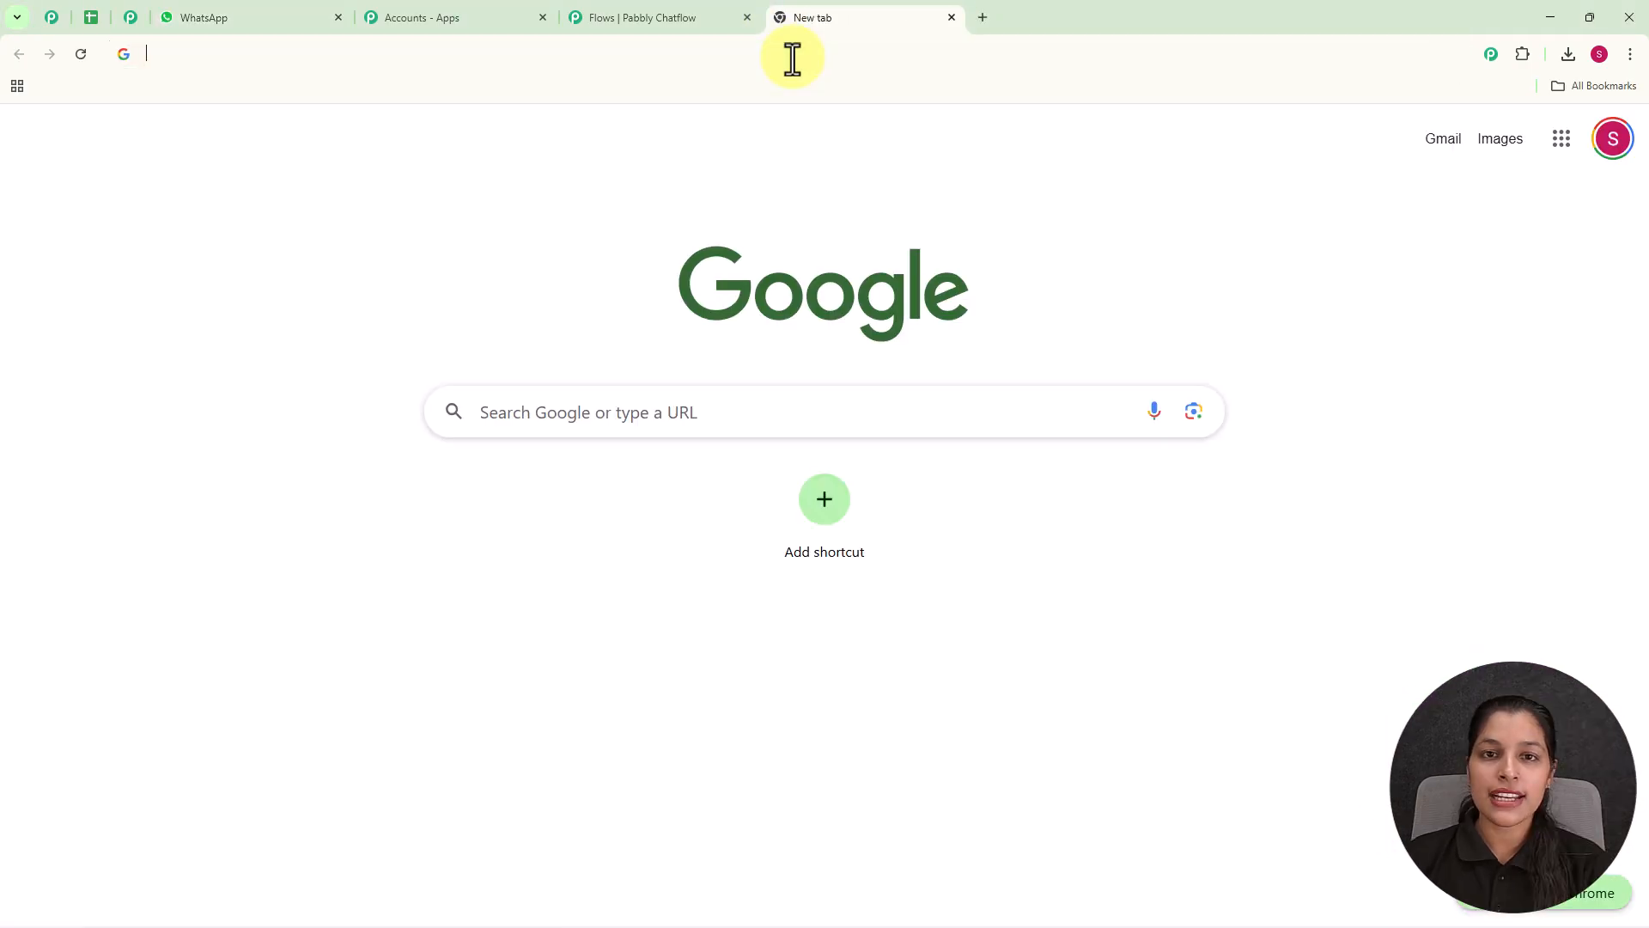
text(p)
key(Right)
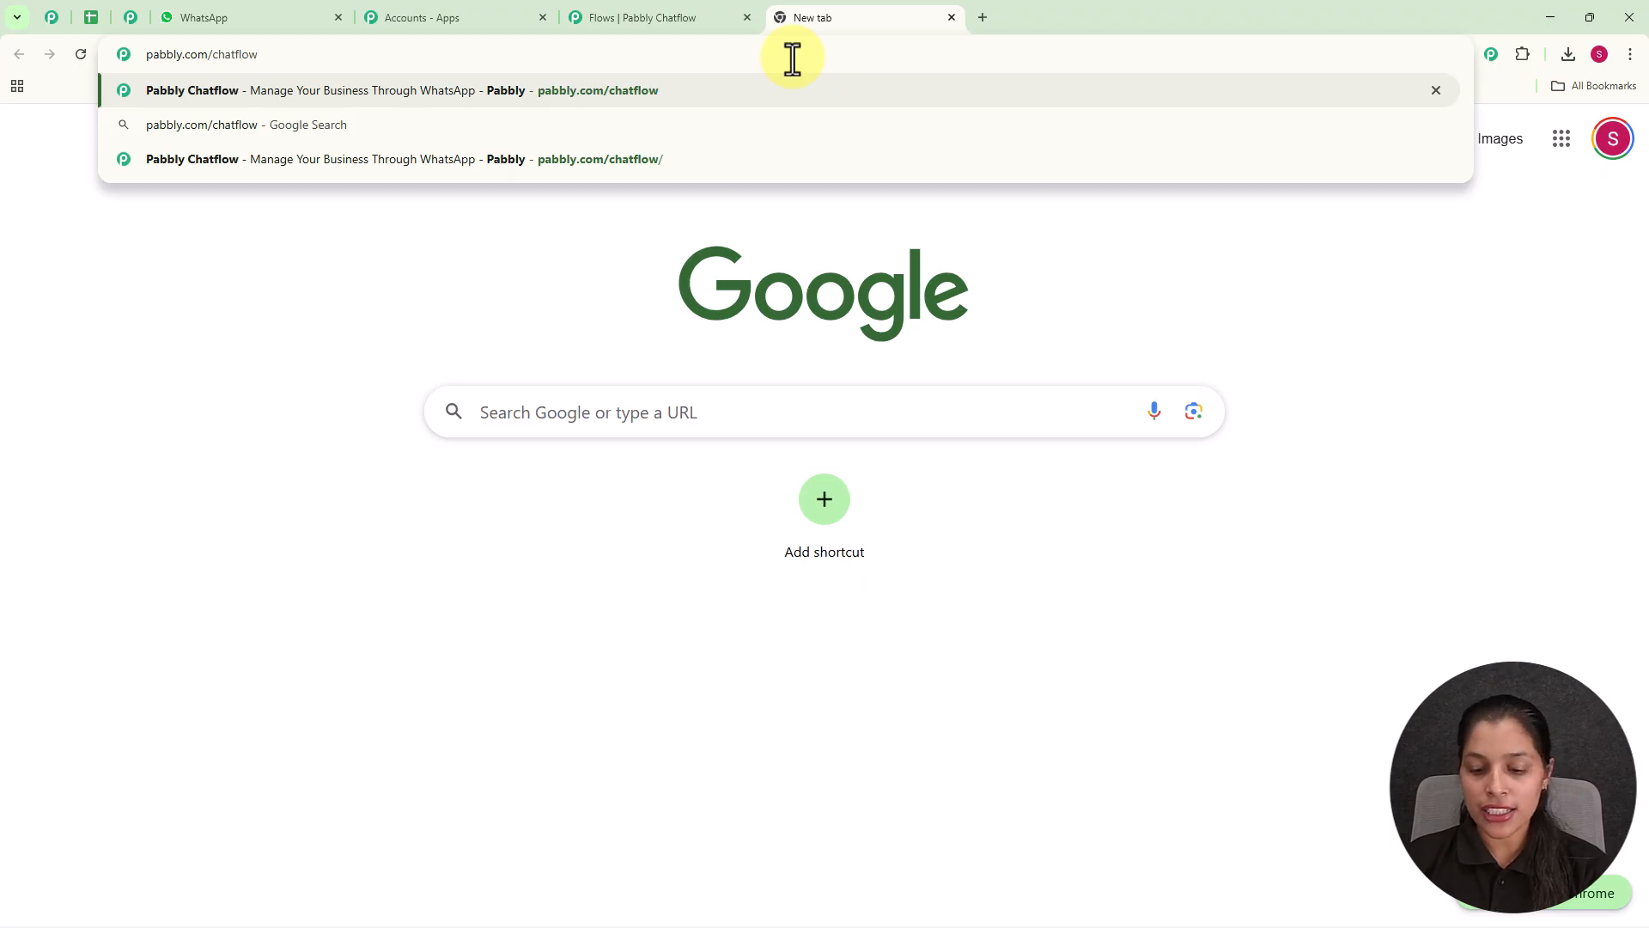
key(Return)
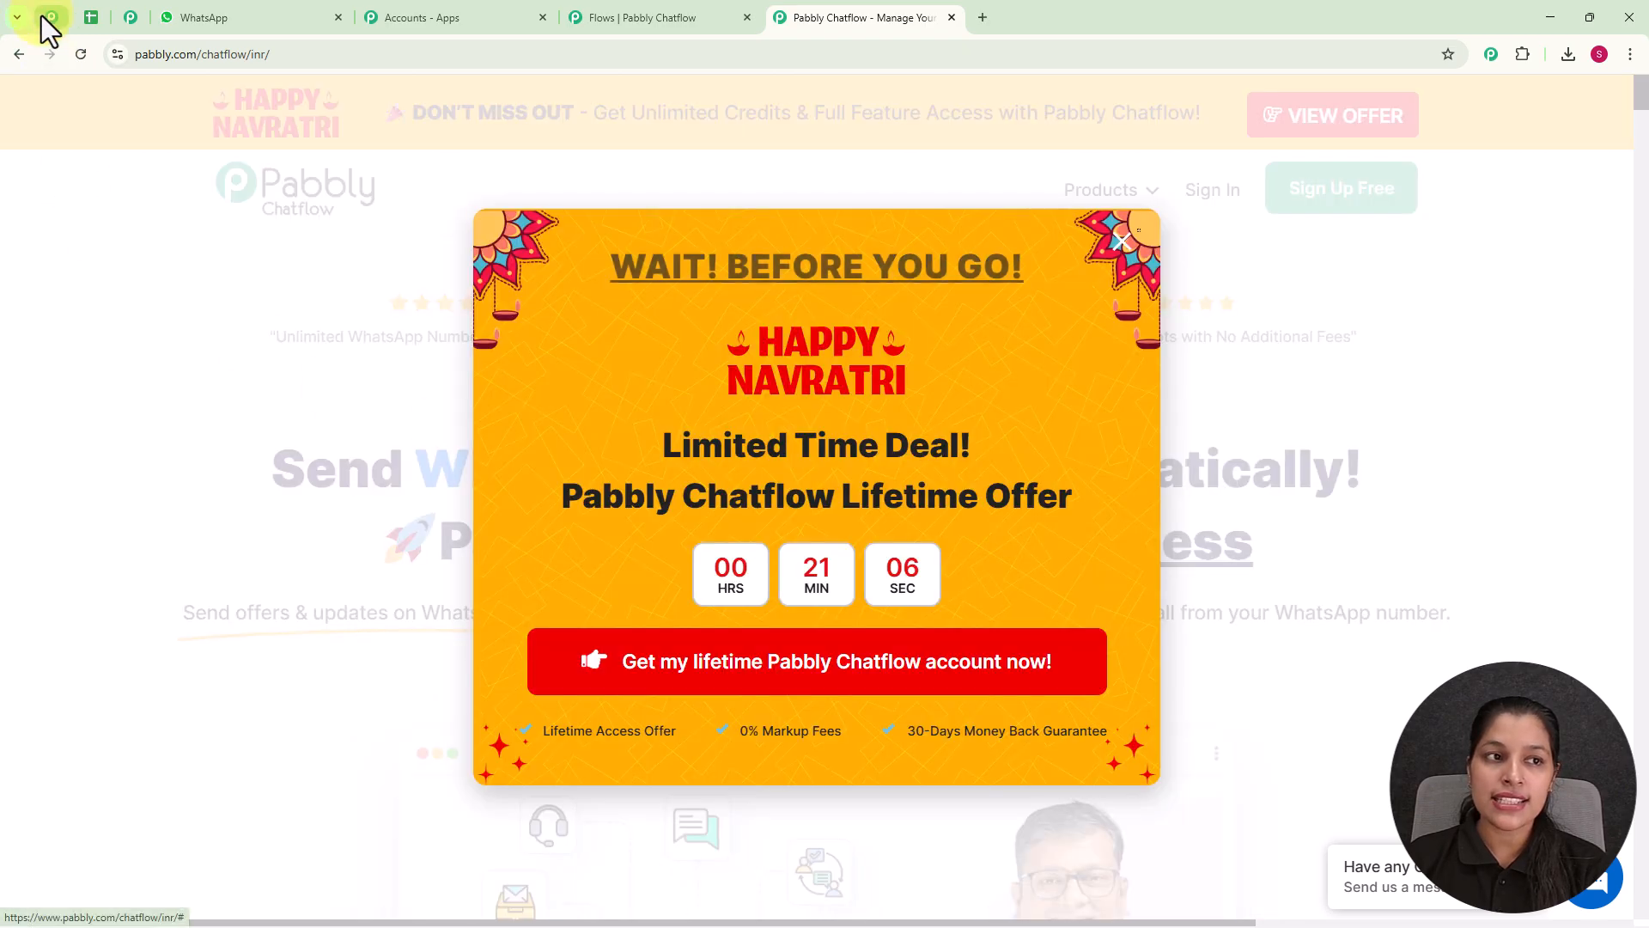
Switch to the Pabbly Community page and look through its benefits, support offerings, and member tips and success stories.
click(44, 17)
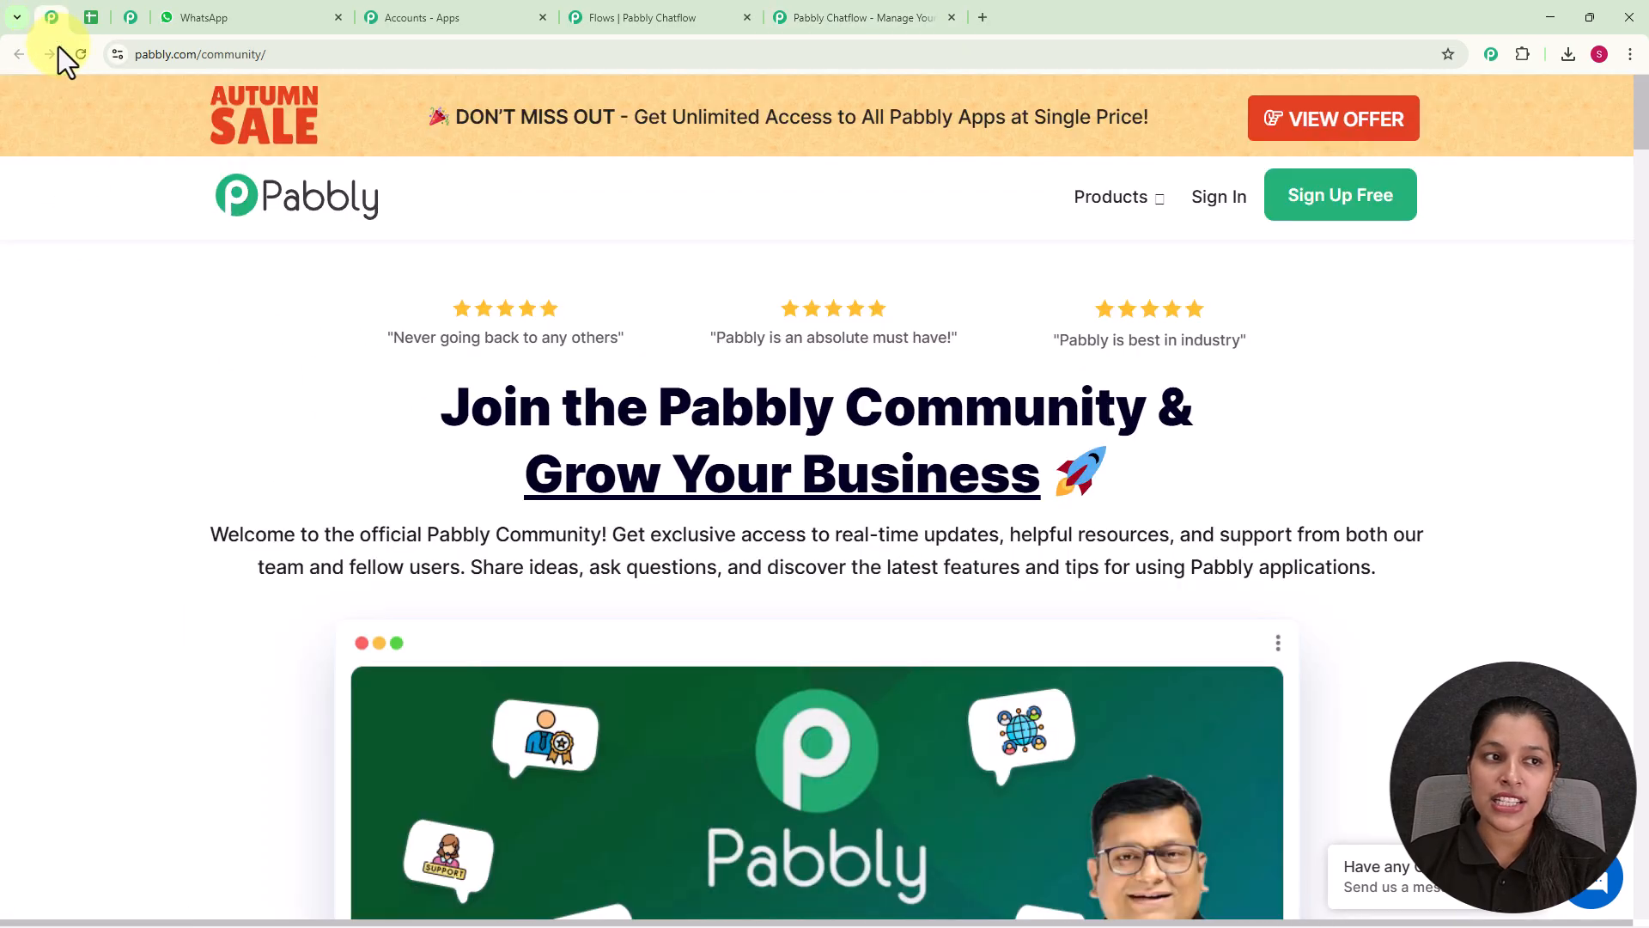
scroll(767, 426, down, 2)
scroll(770, 429, down, 6)
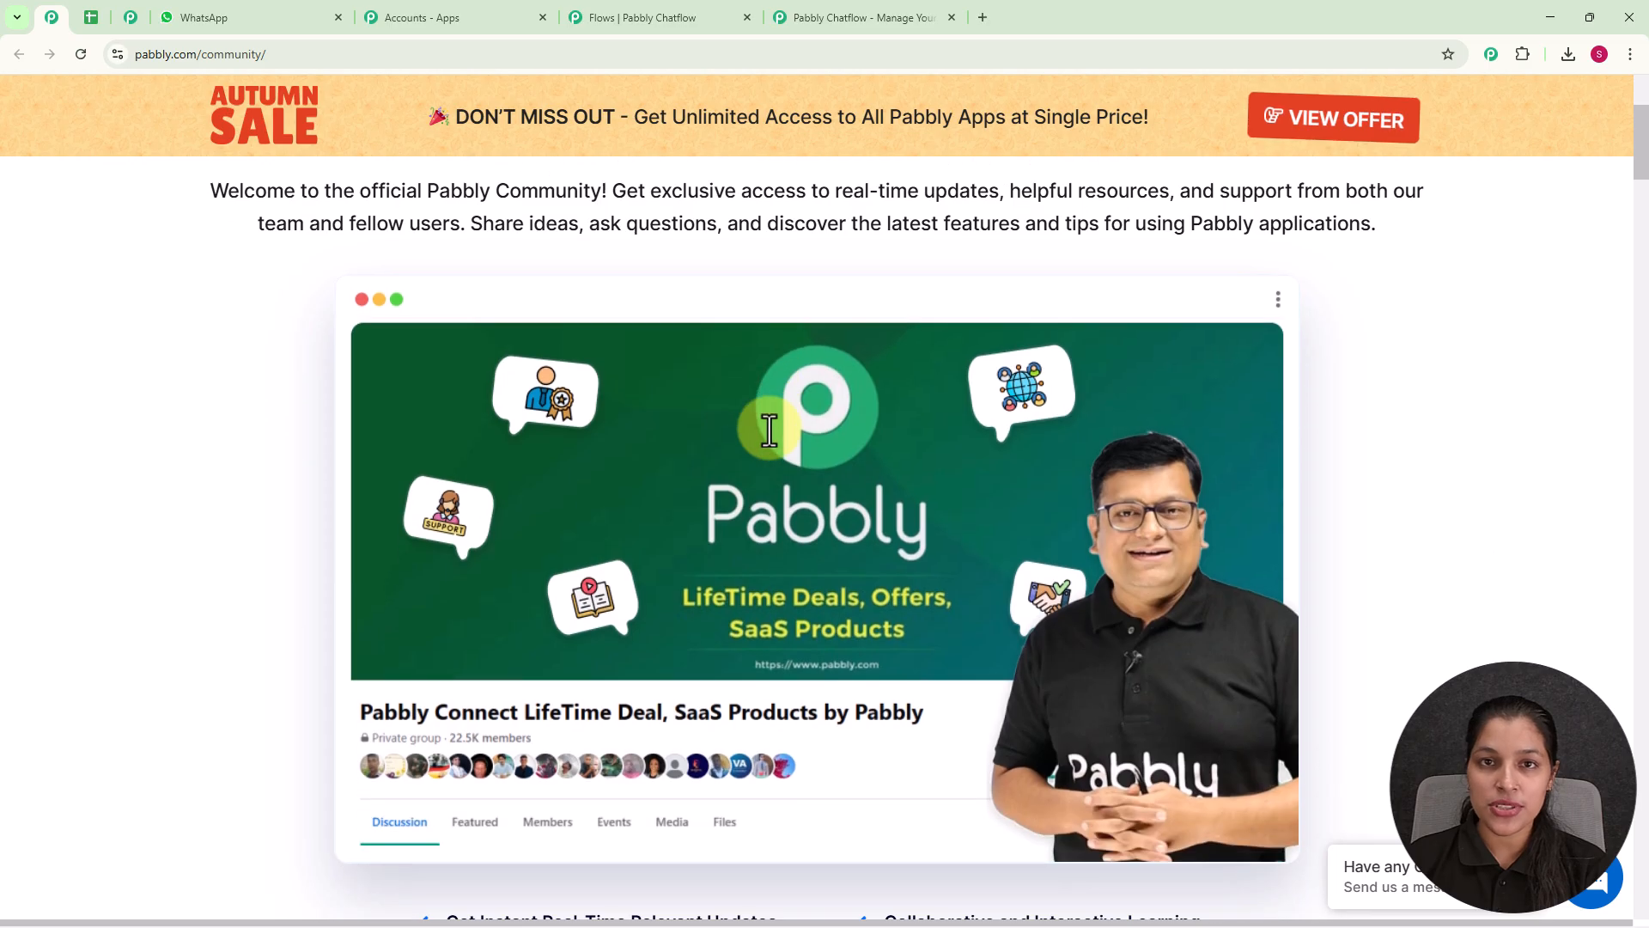
scroll(770, 429, down, 9)
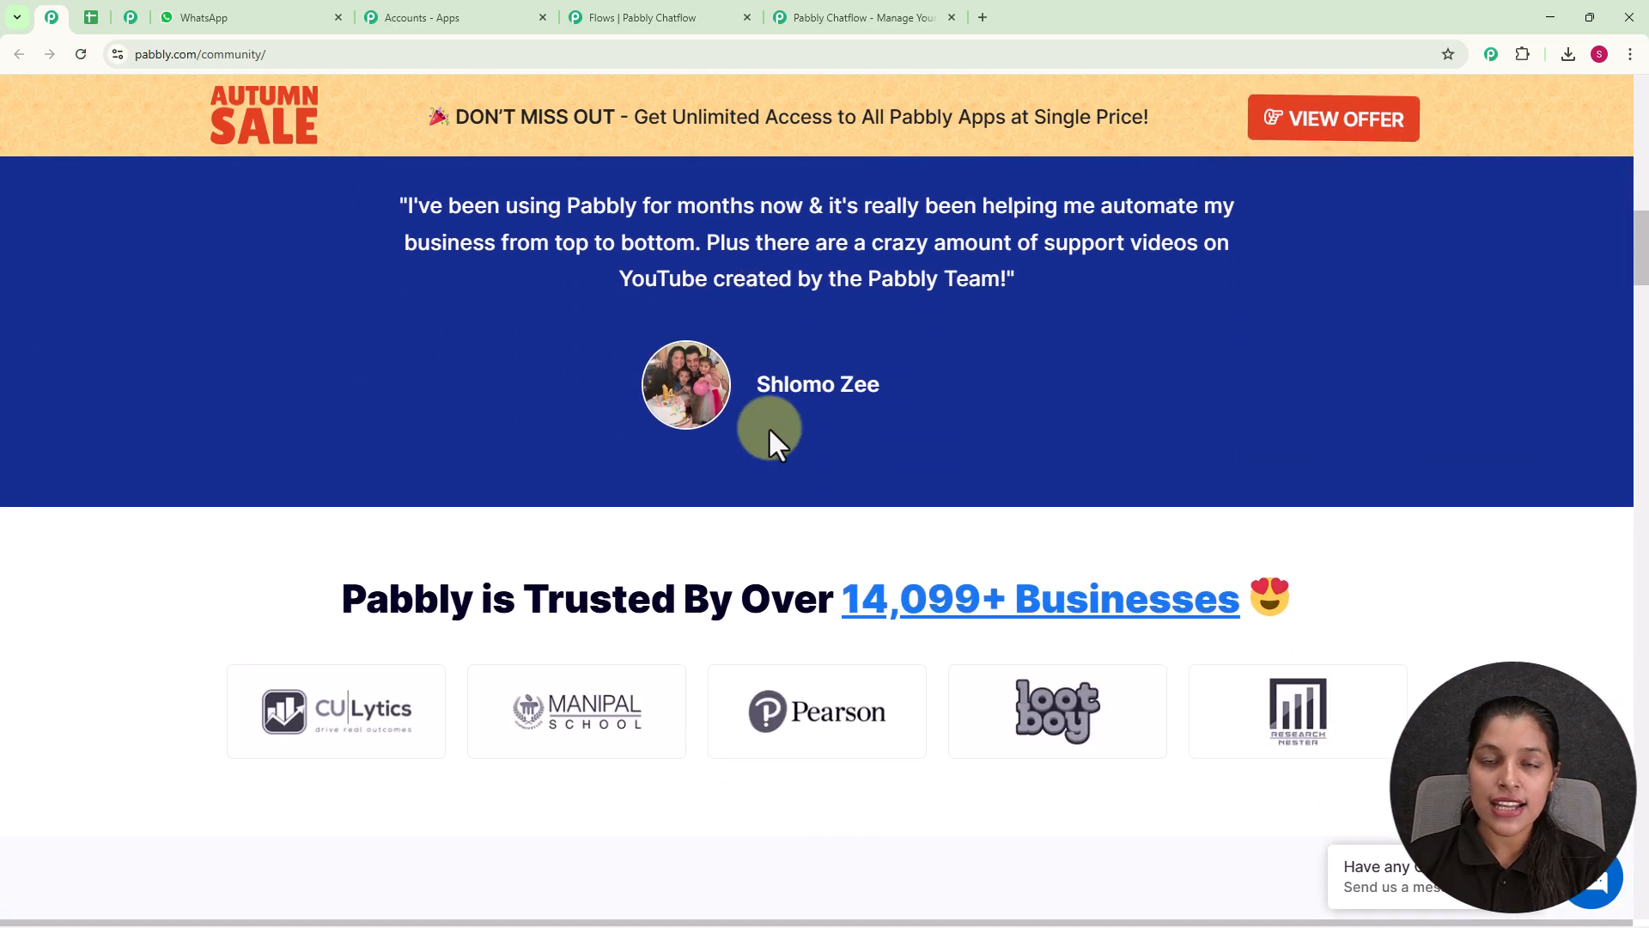
scroll(769, 428, down, 4)
scroll(769, 429, down, 8)
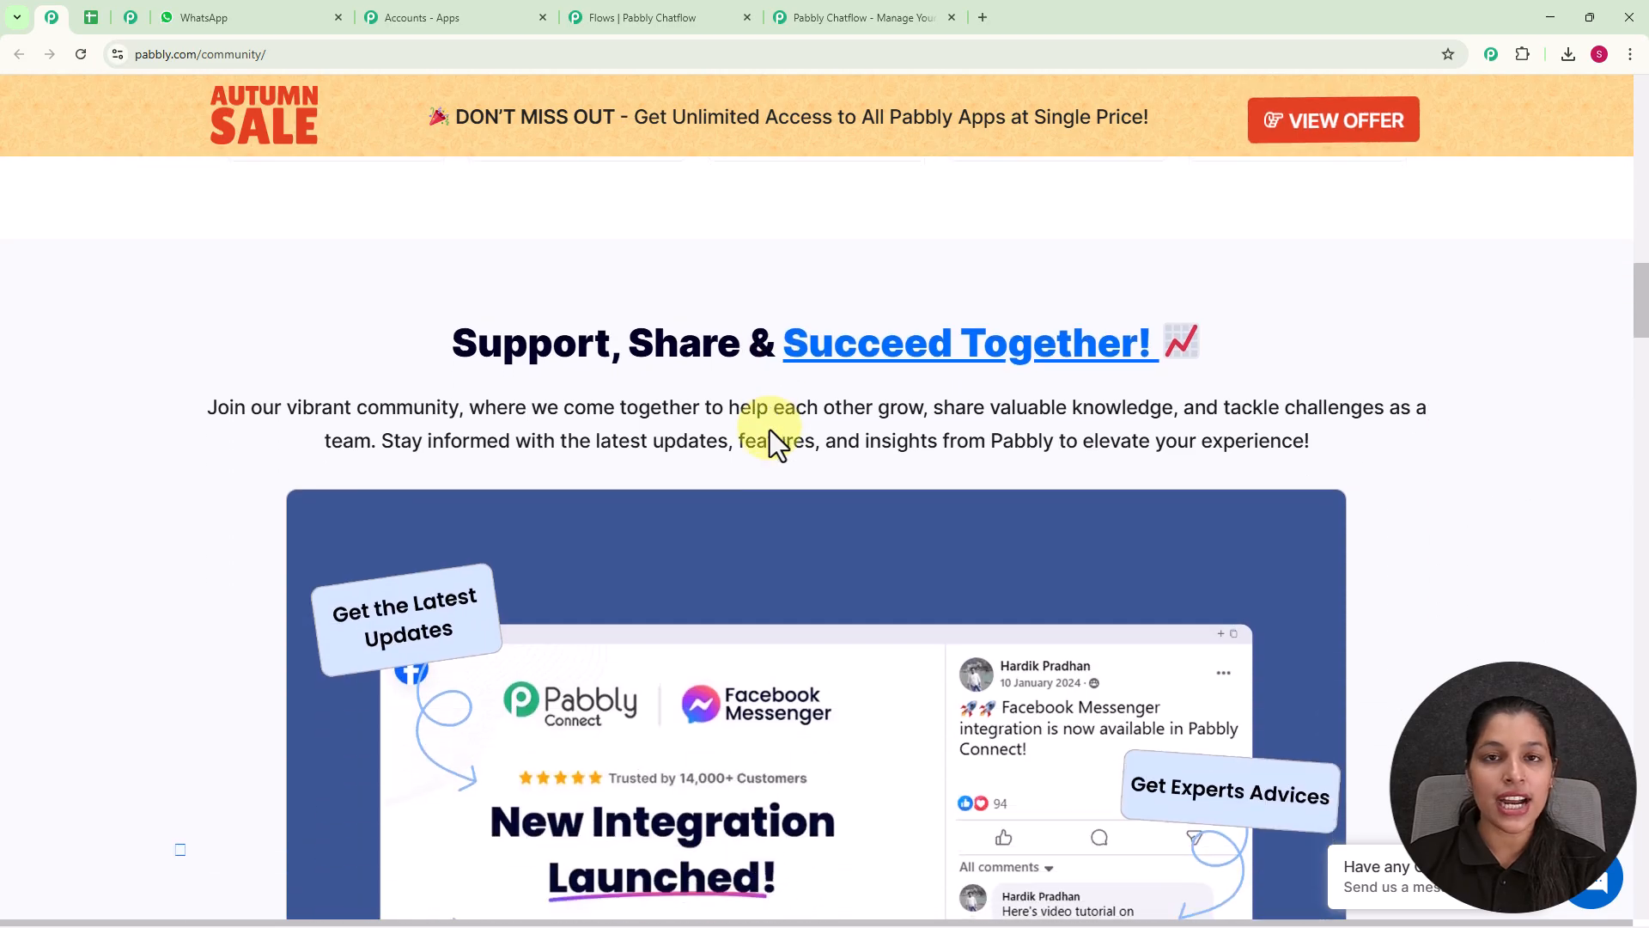
scroll(769, 430, down, 6)
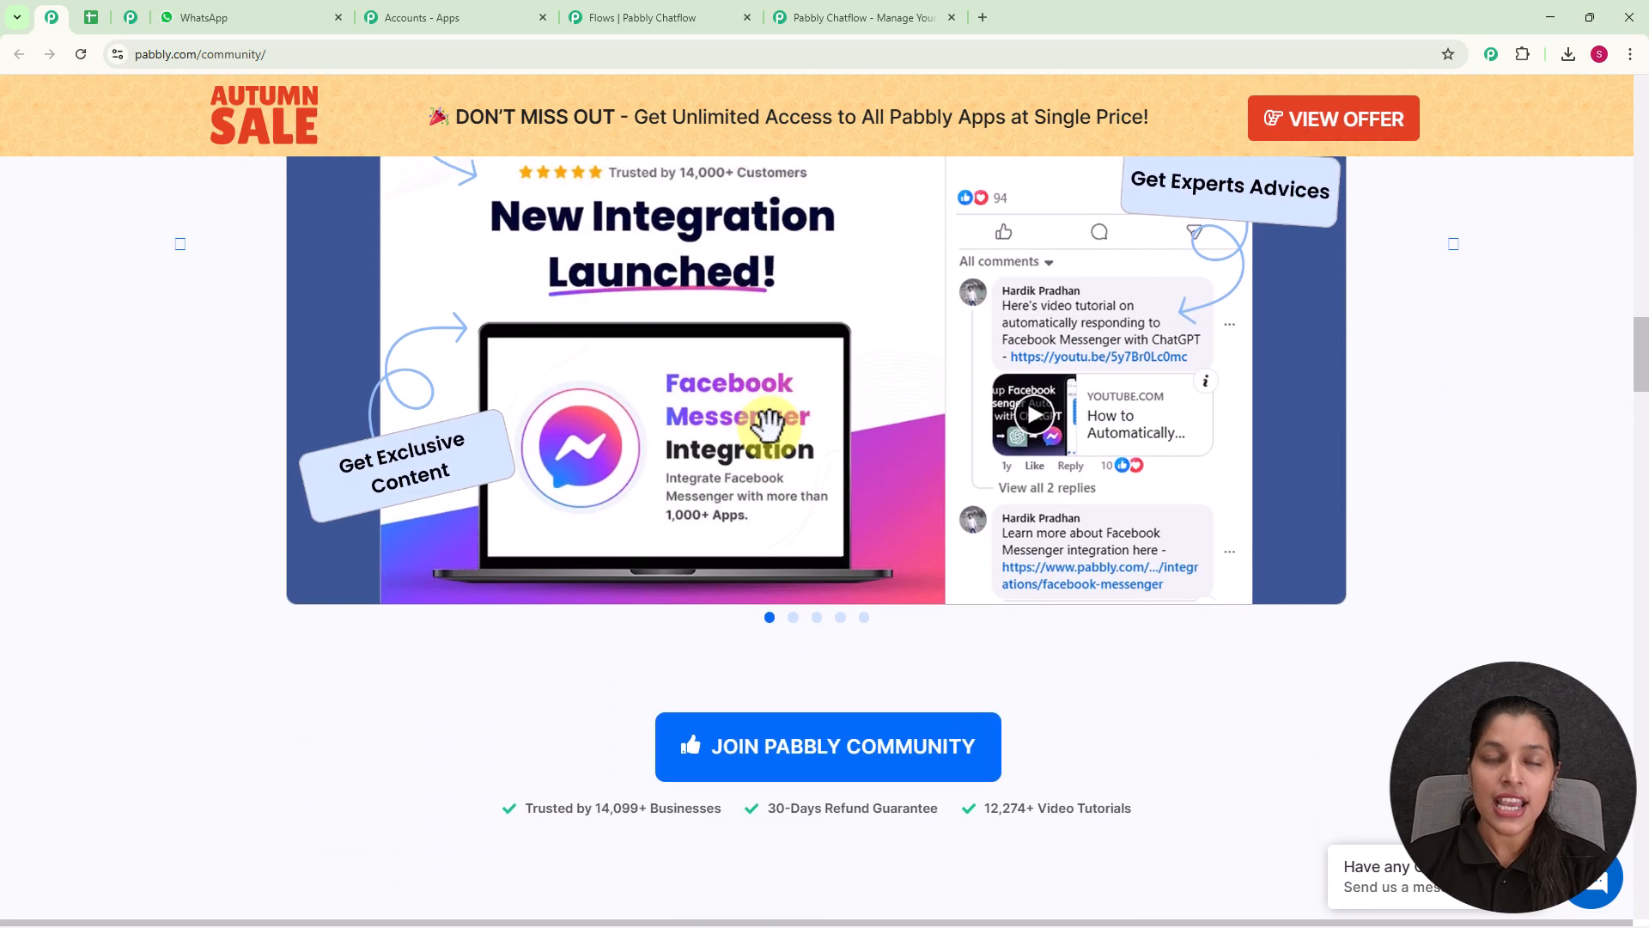
scroll(770, 429, down, 9)
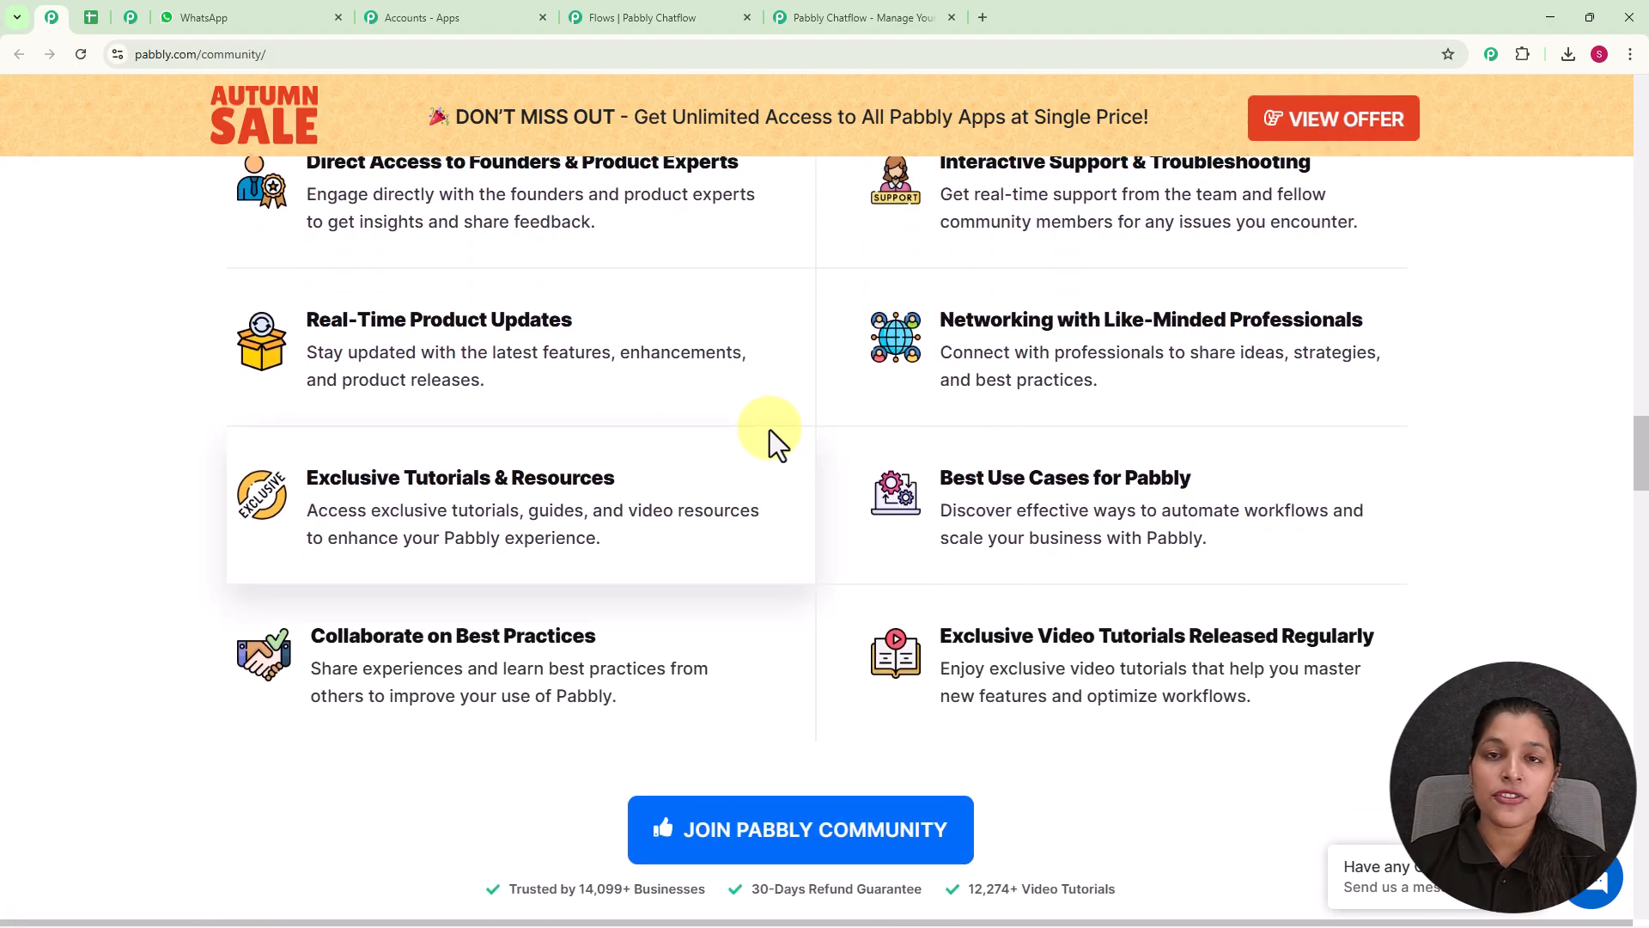
scroll(769, 429, down, 5)
scroll(770, 430, down, 4)
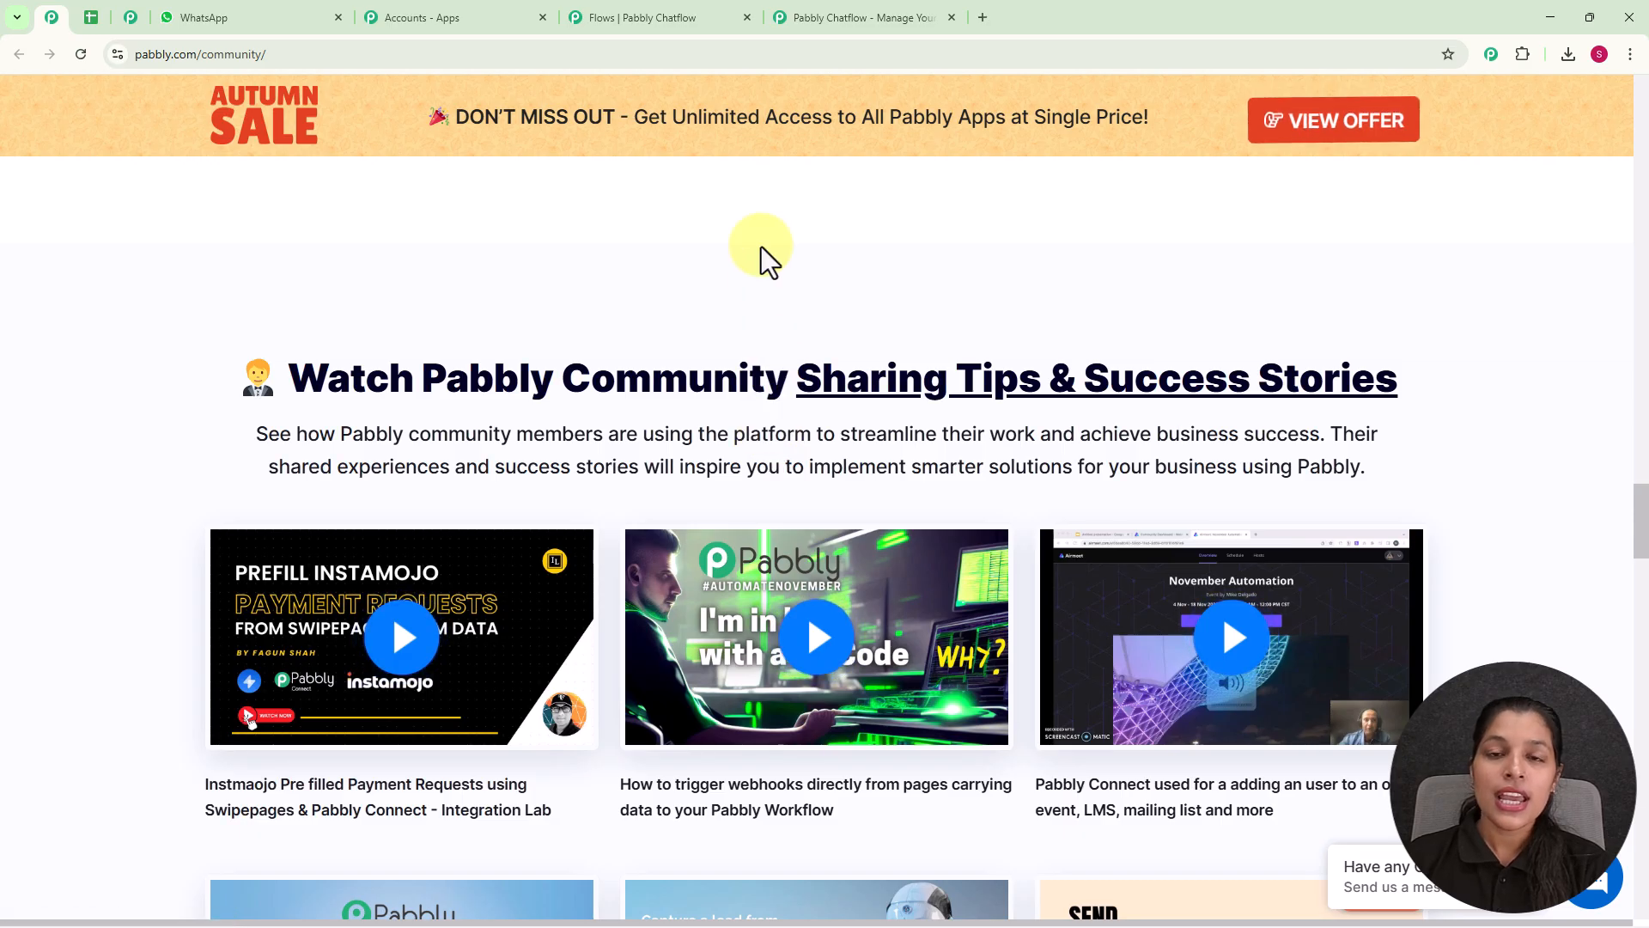
Return to the Pabbly Chatflow page, dismiss the limited-time offer popup, and sign in to the Pabbly account.
click(836, 26)
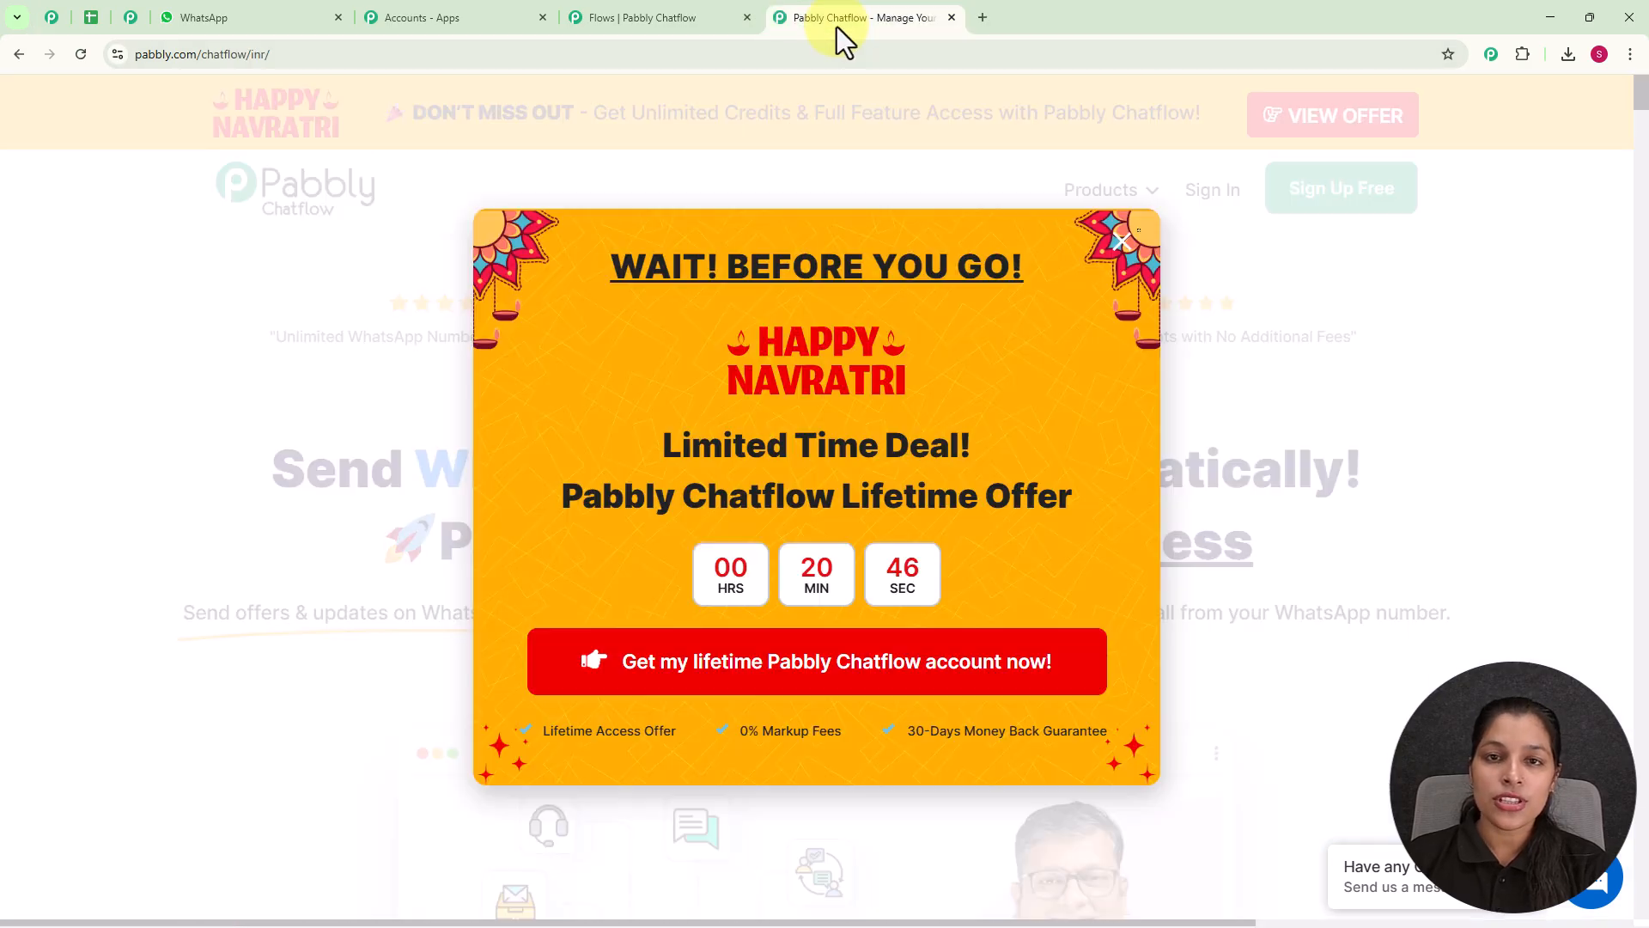
click(1122, 242)
click(1209, 190)
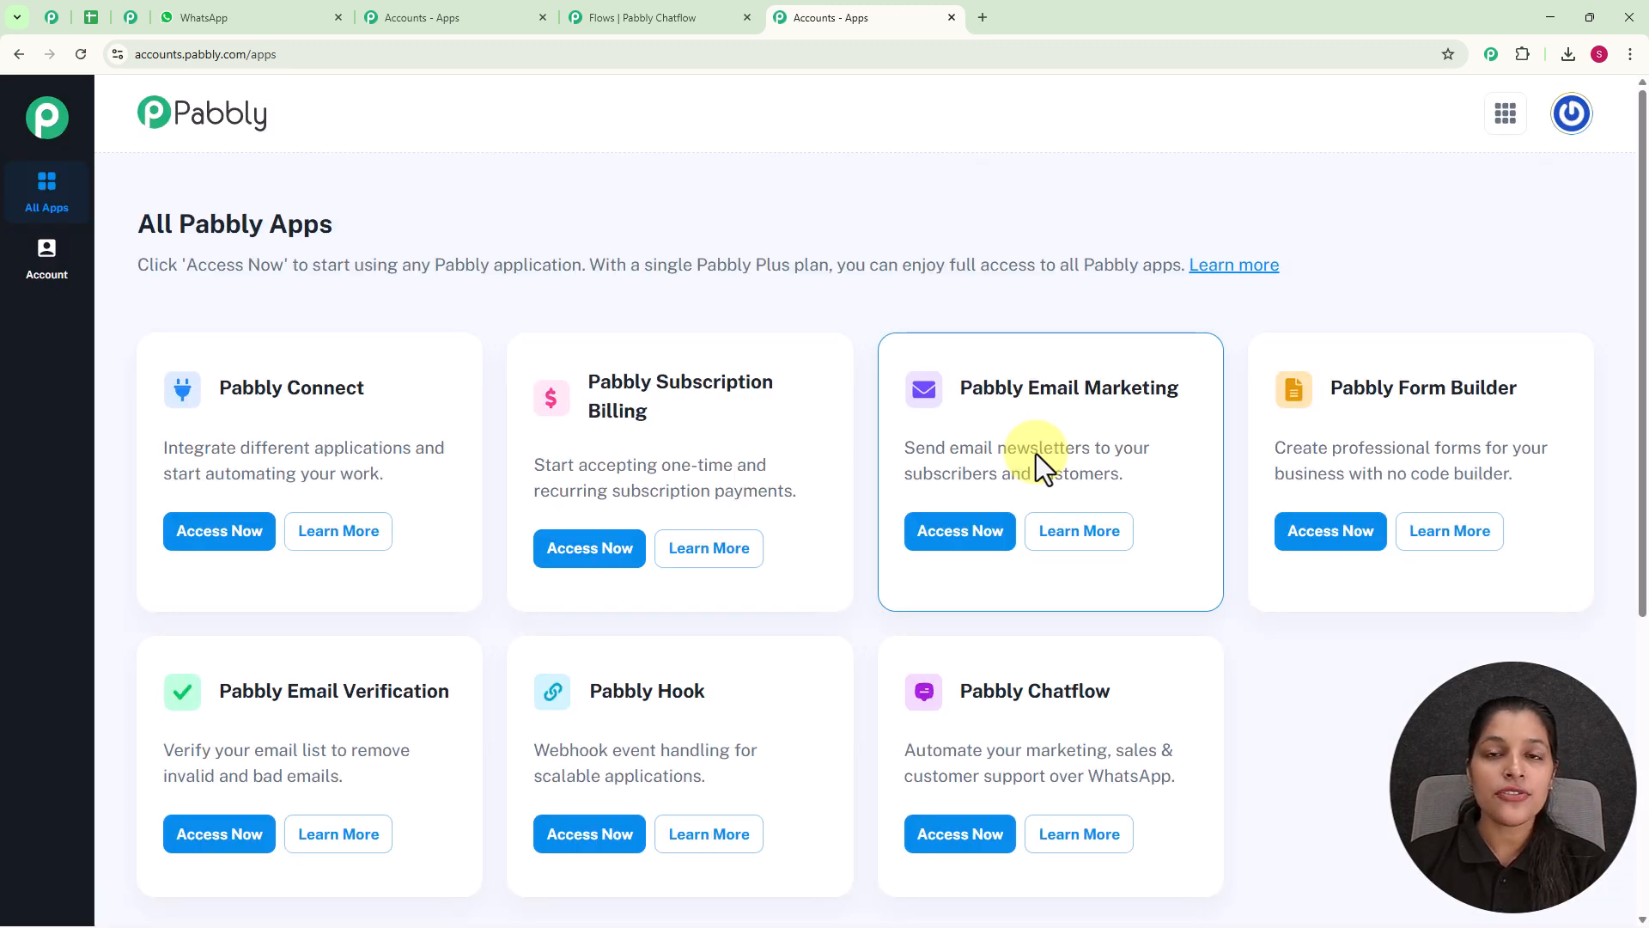
Look over the All Pabbly Apps list and access Pabbly Chatflow.
drag(131, 234, 389, 251)
click(450, 254)
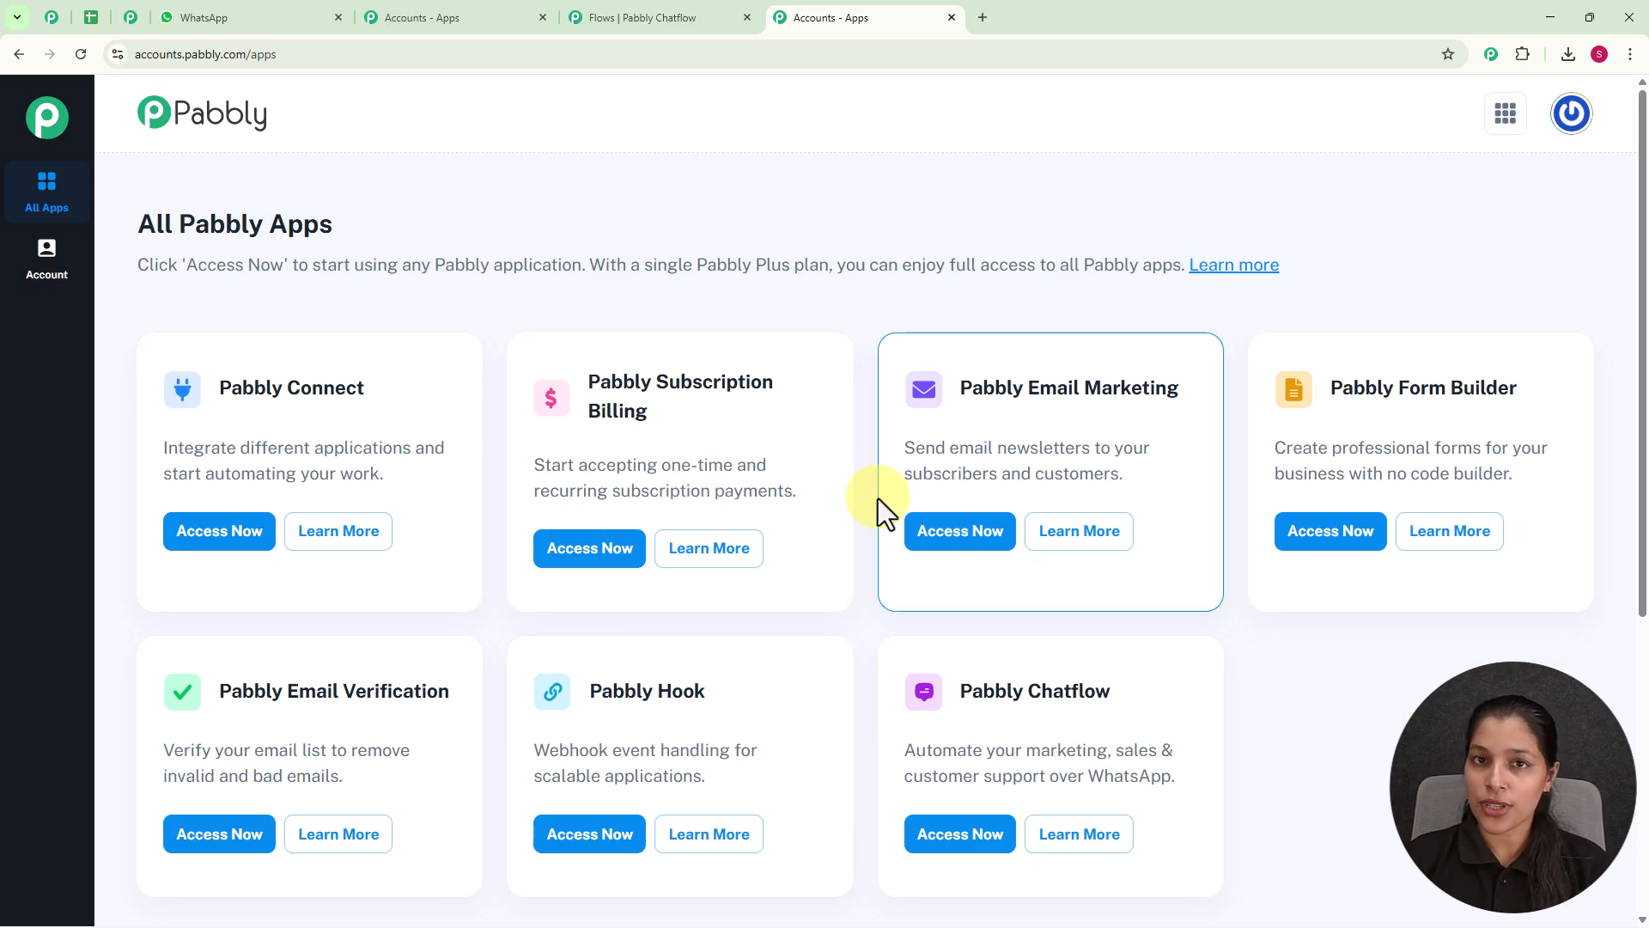
scroll(878, 498, down, 2)
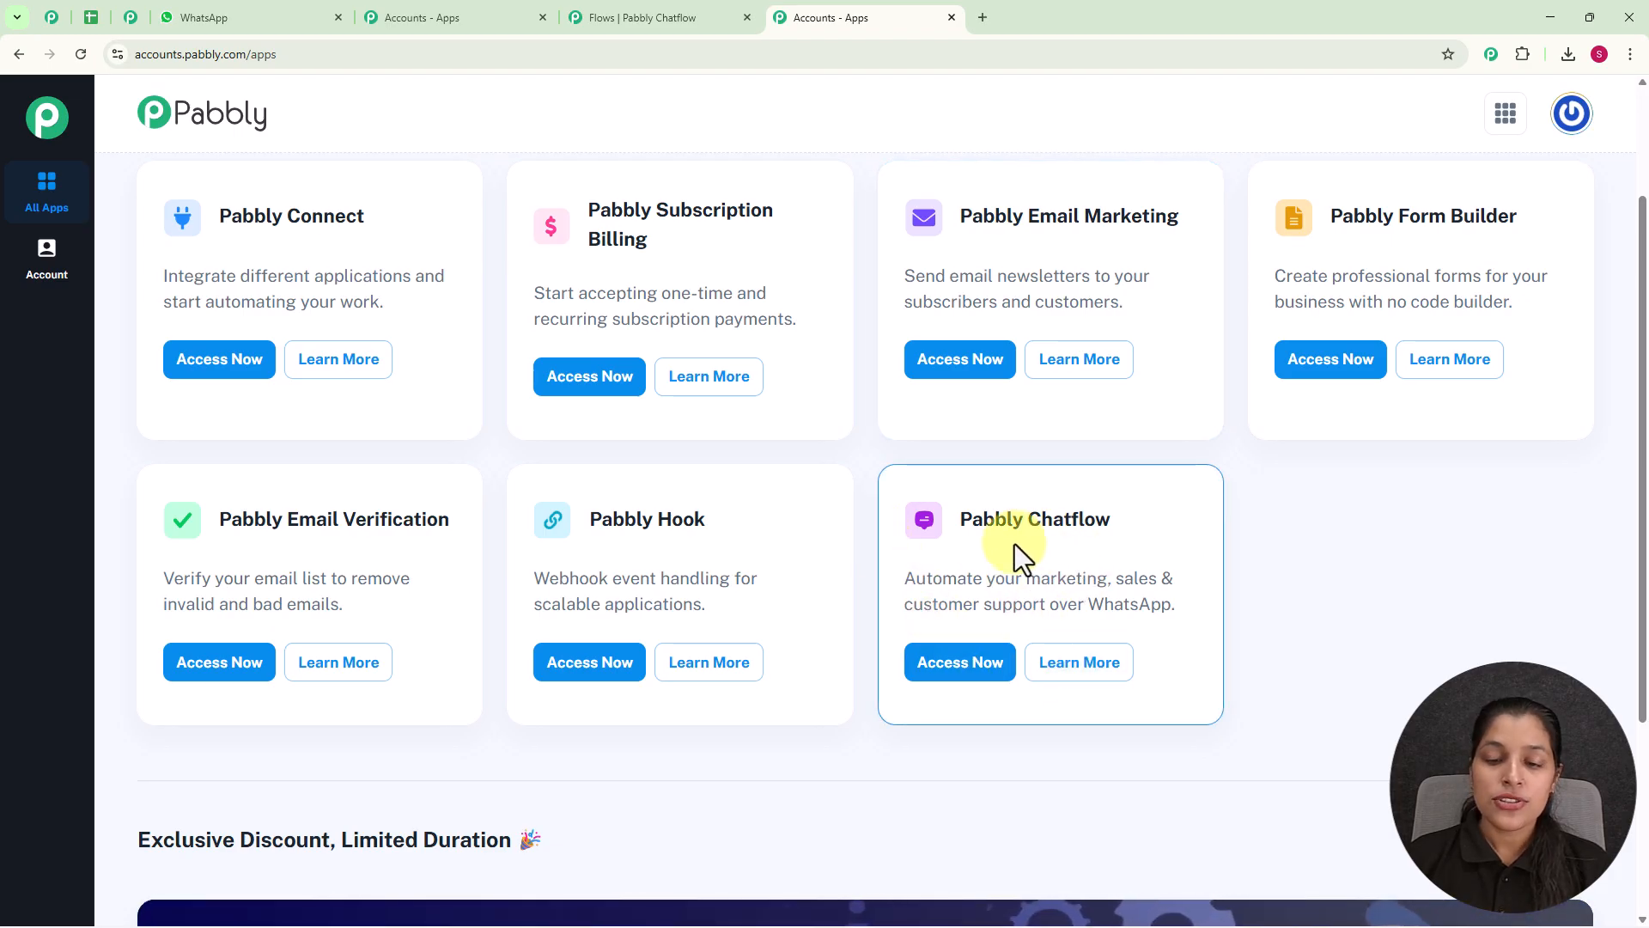
click(929, 670)
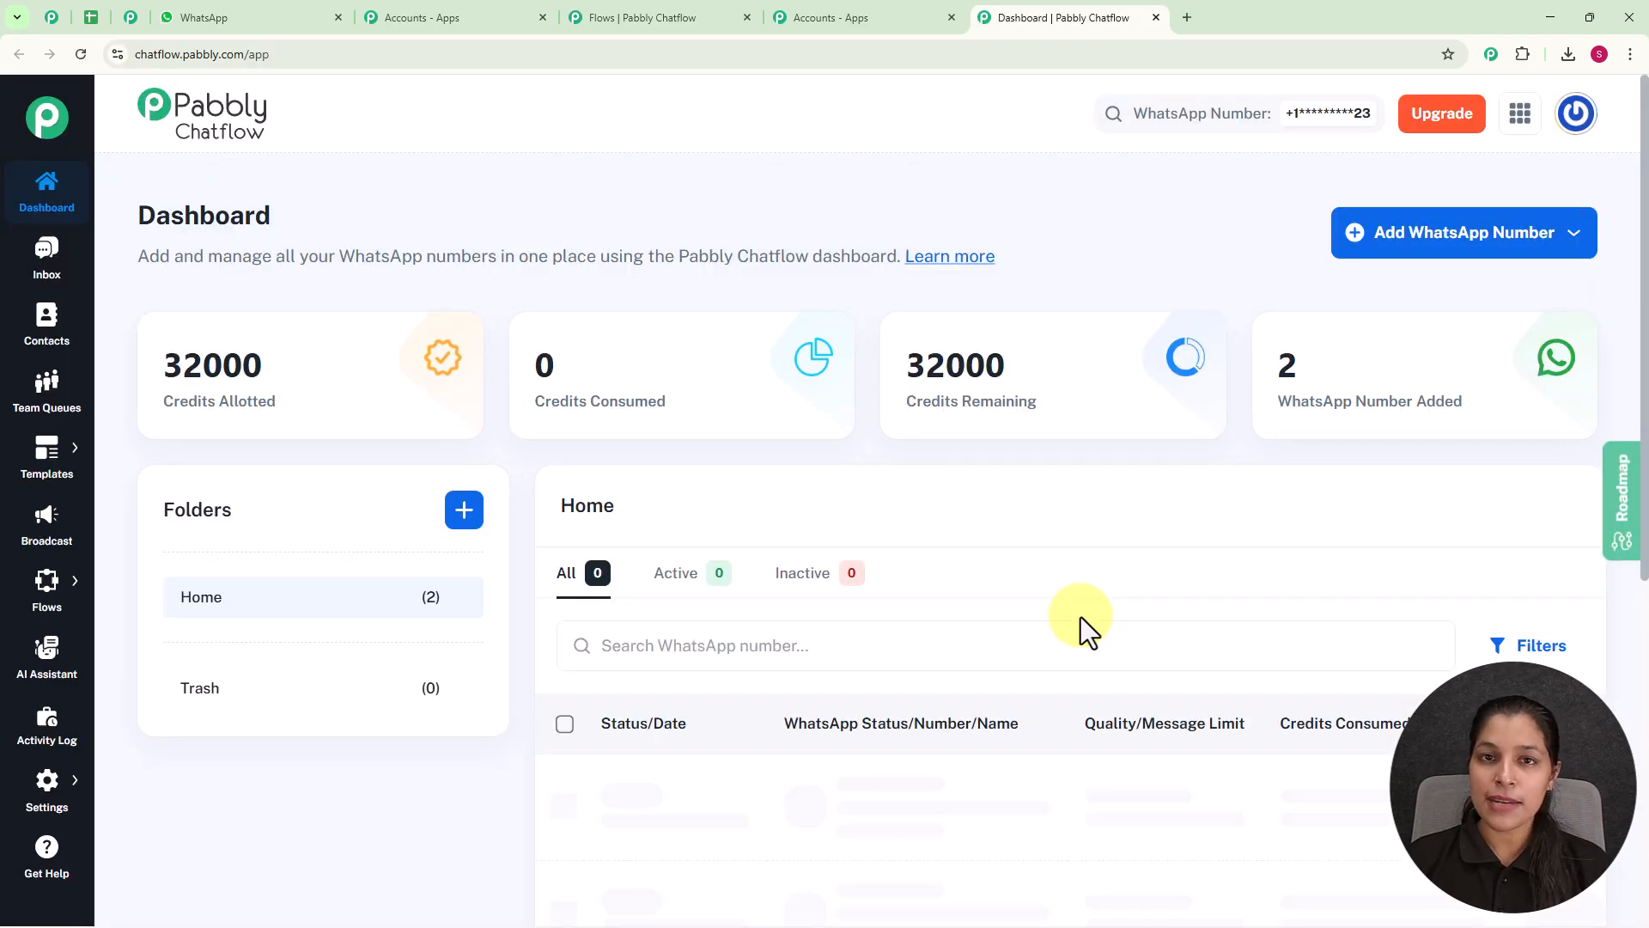
Review the connected WhatsApp numbers on the dashboard and the connection methods offered for adding a new number.
scroll(950, 590, down, 3)
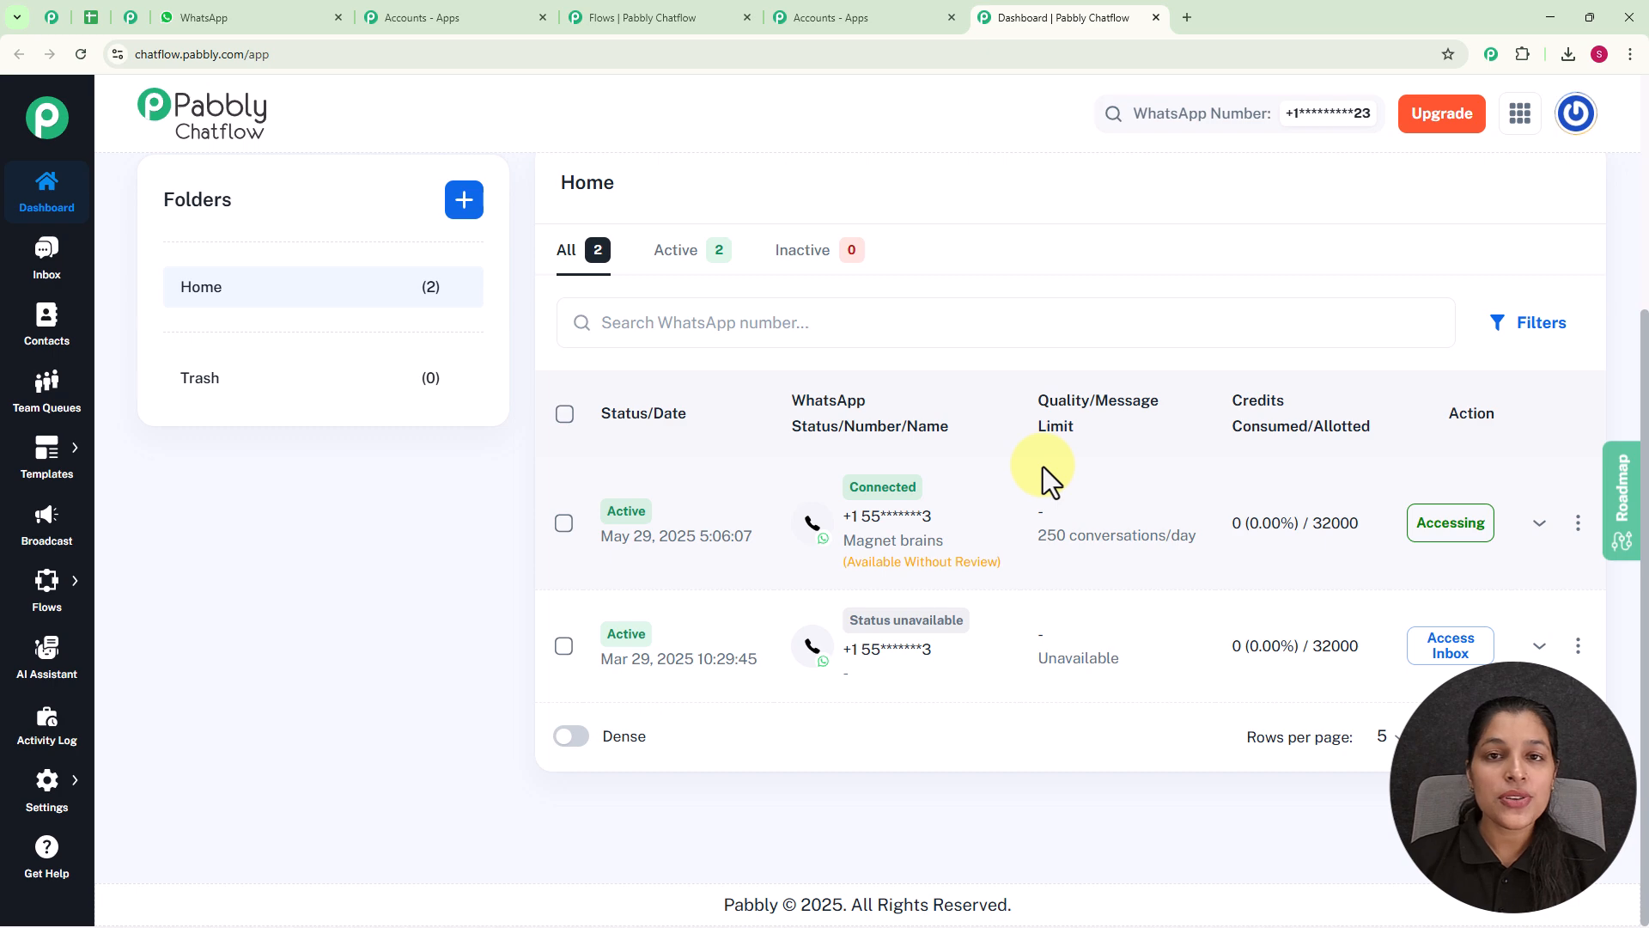
scroll(1043, 466, up, 3)
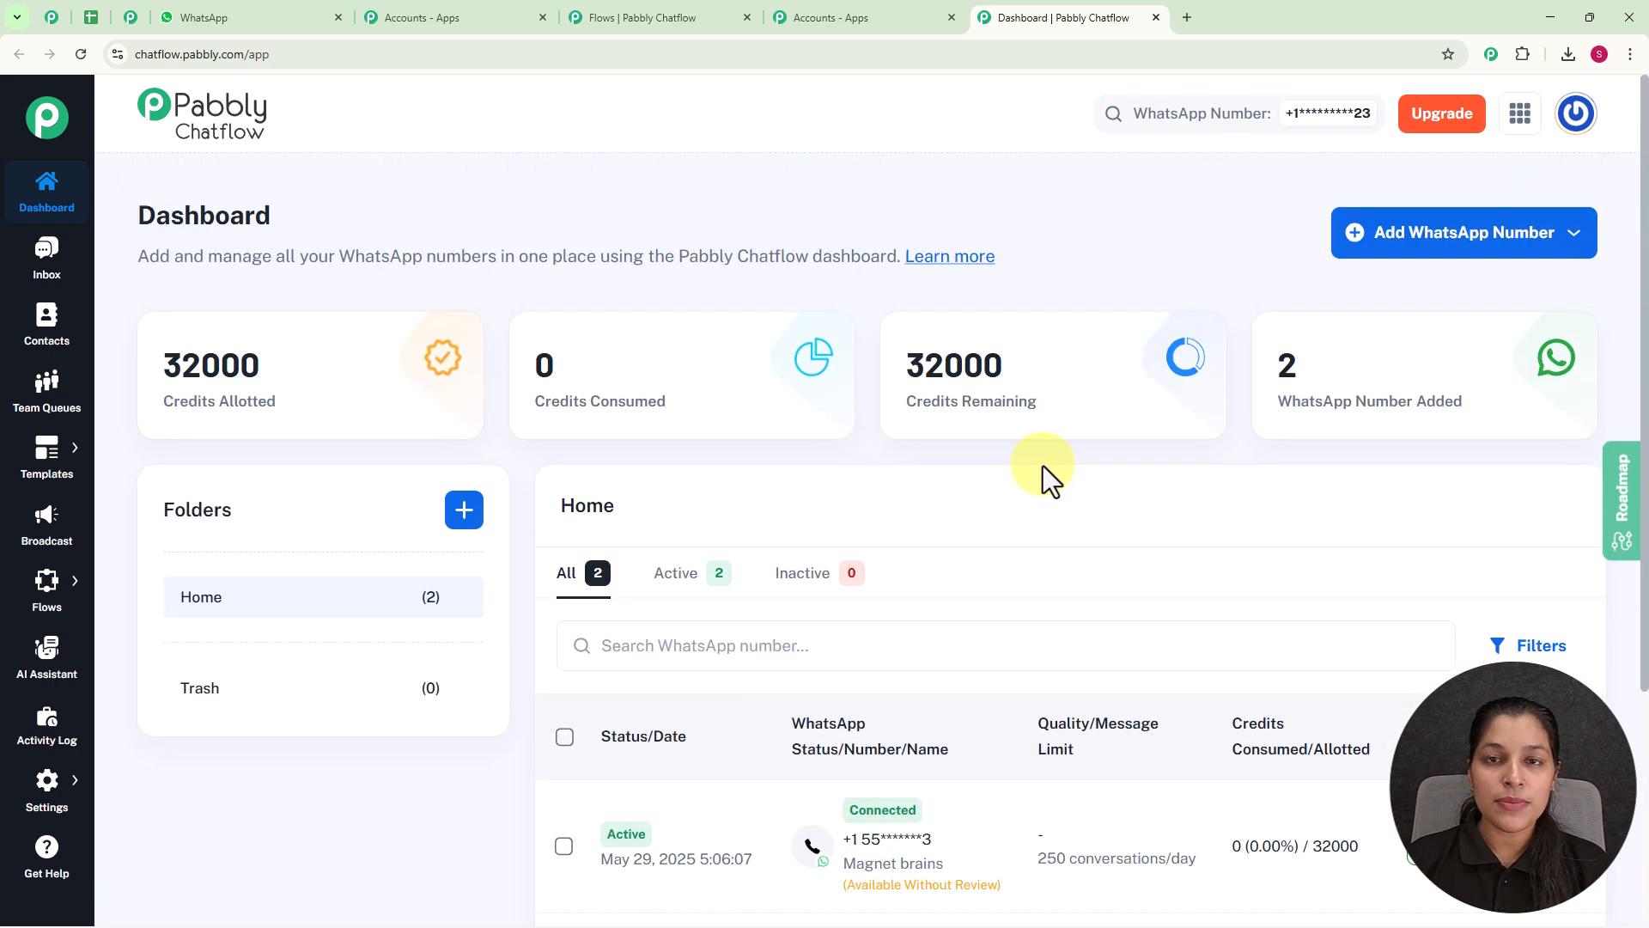
click(1402, 249)
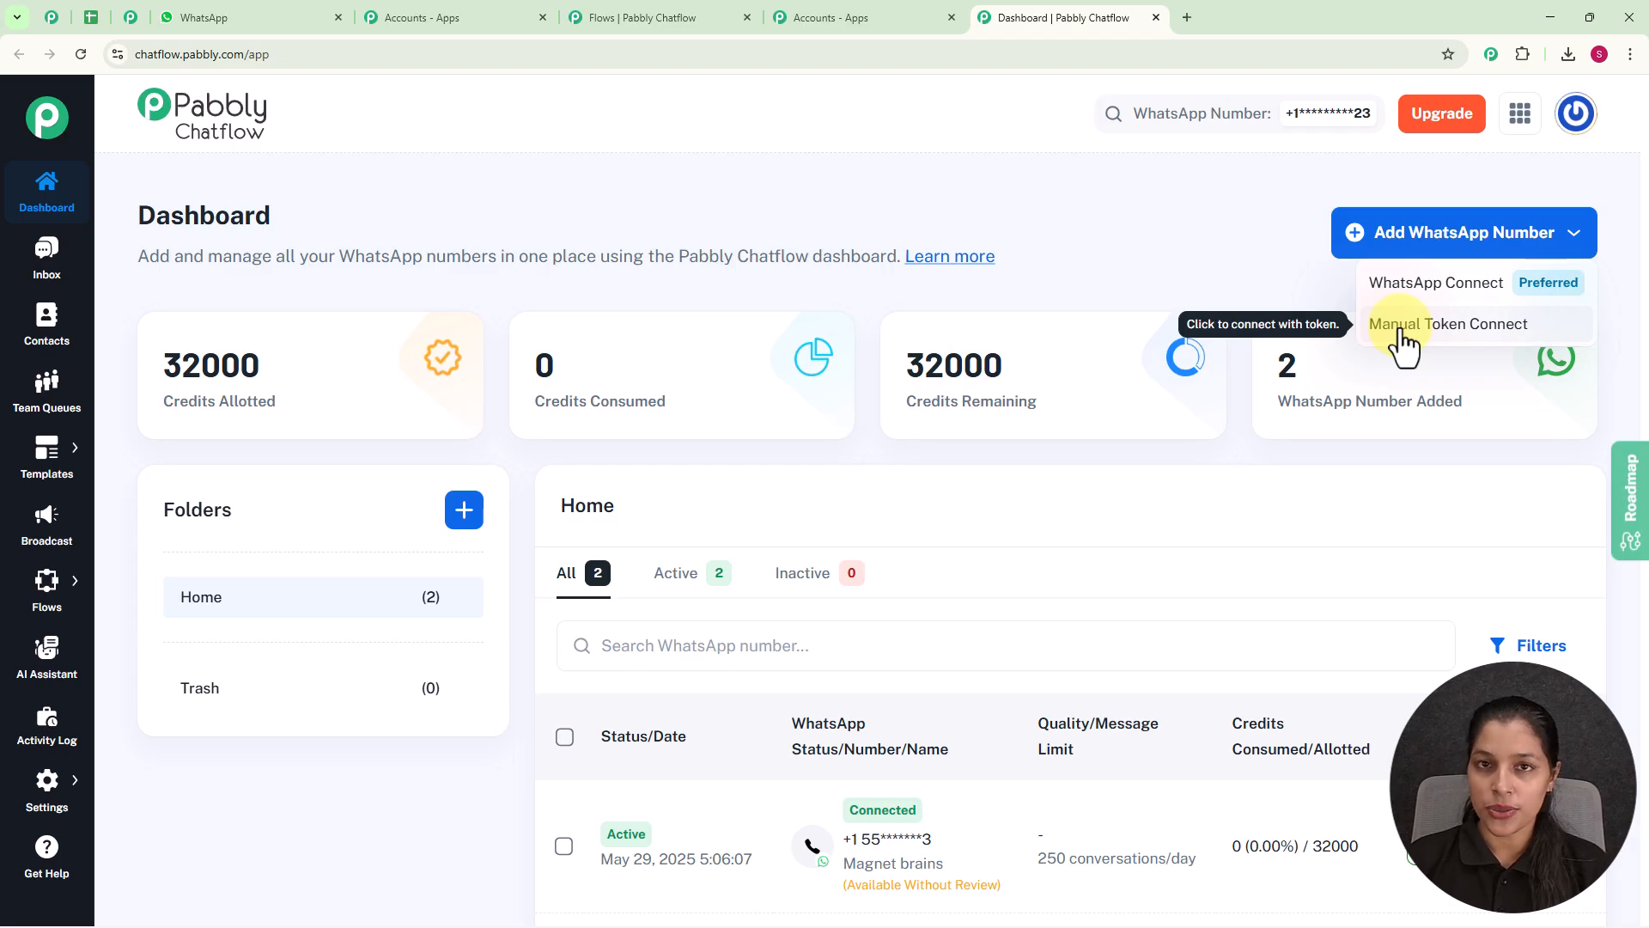
click(1247, 251)
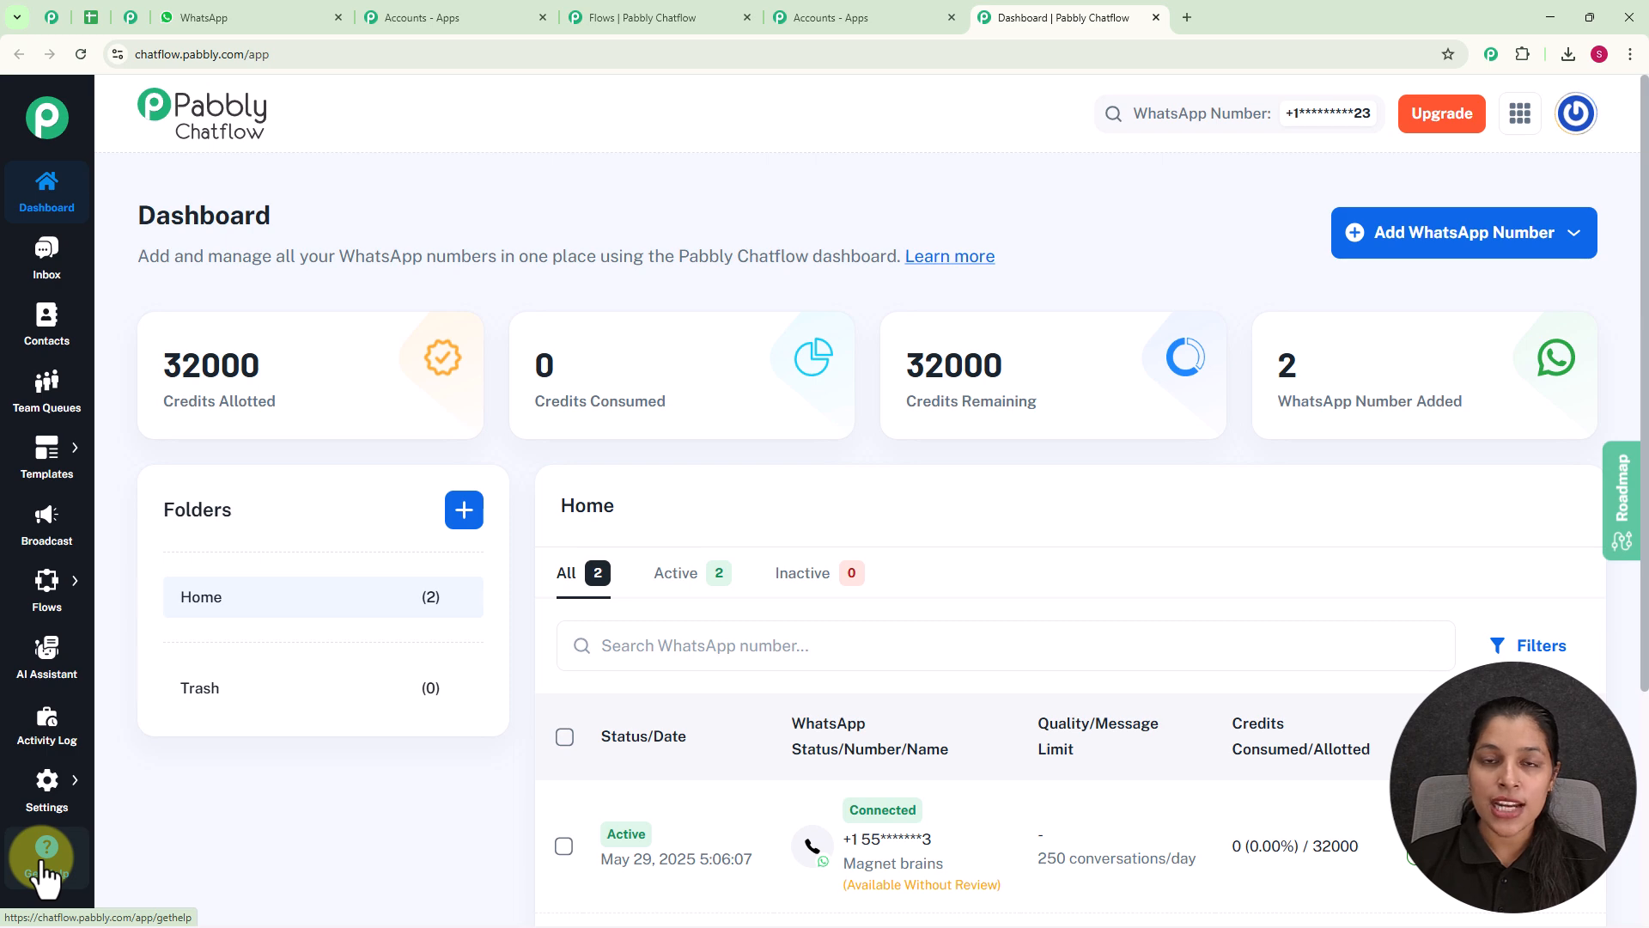
Open the Flow Builder, look over the existing flows, and start a new flow.
mouse_move(49, 592)
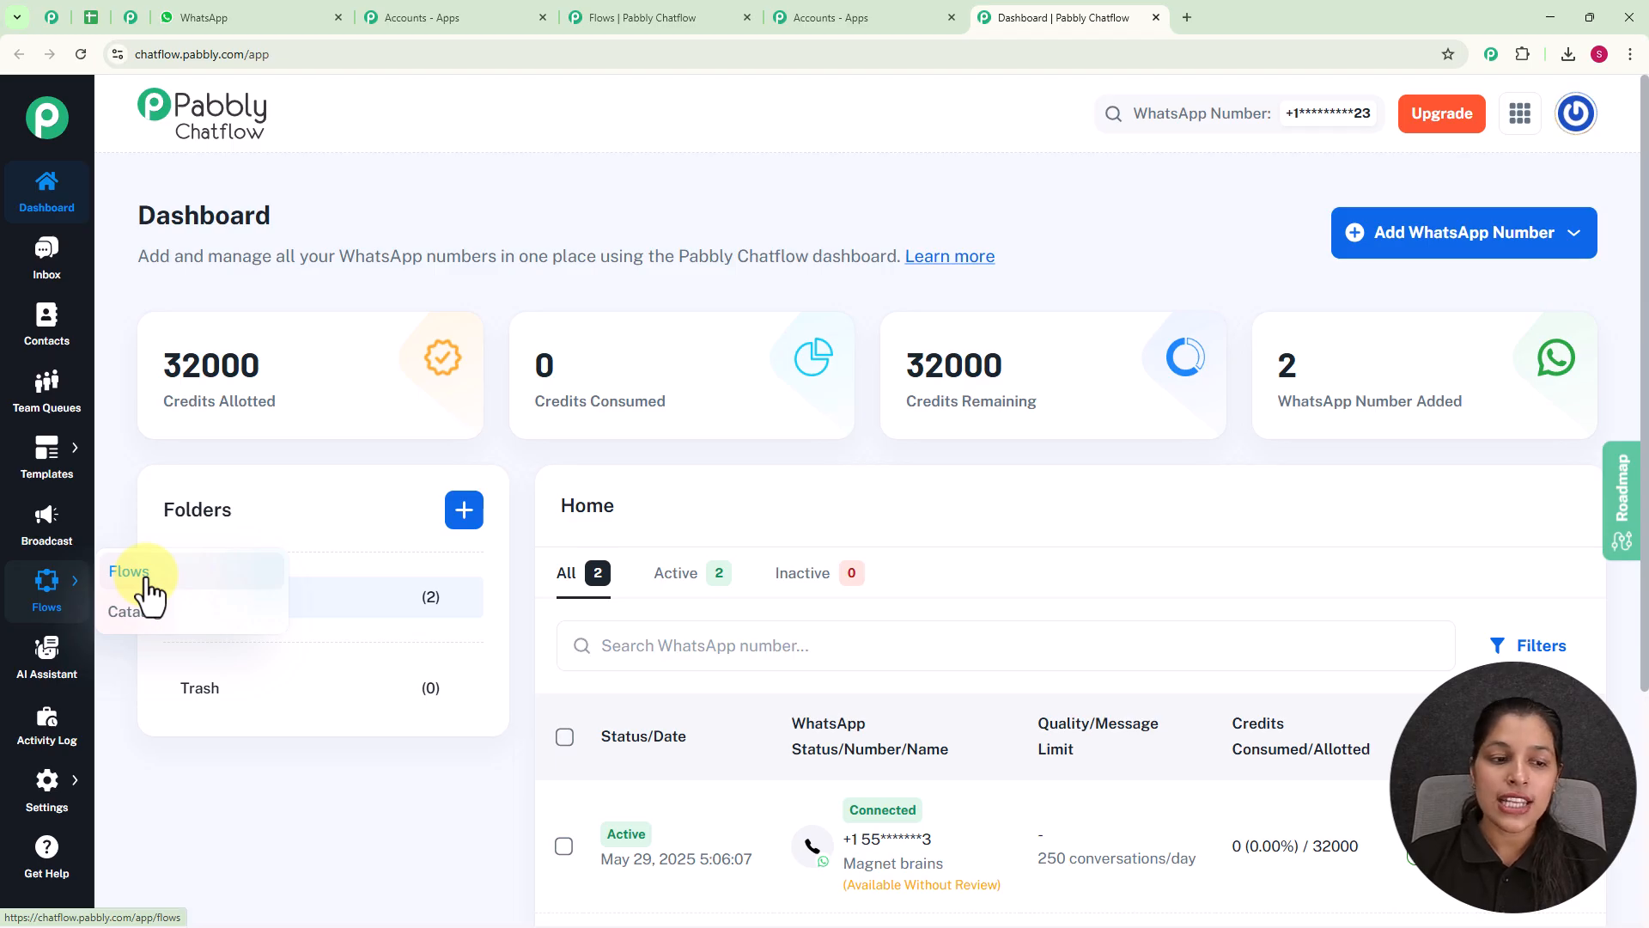
click(147, 581)
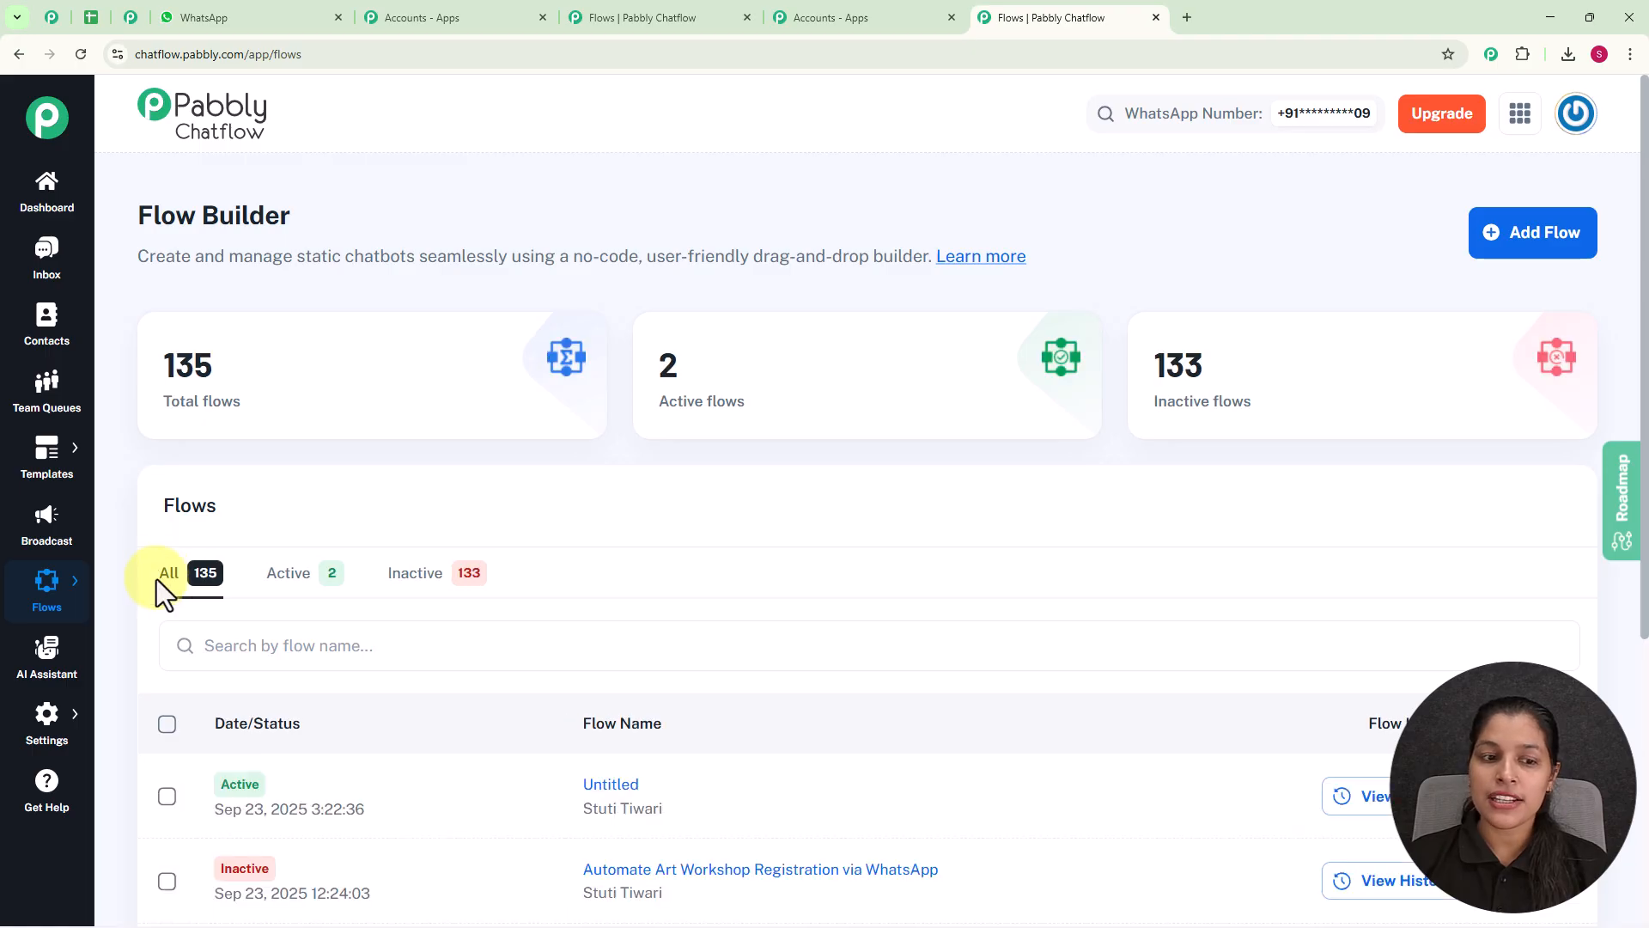
scroll(807, 605, down, 5)
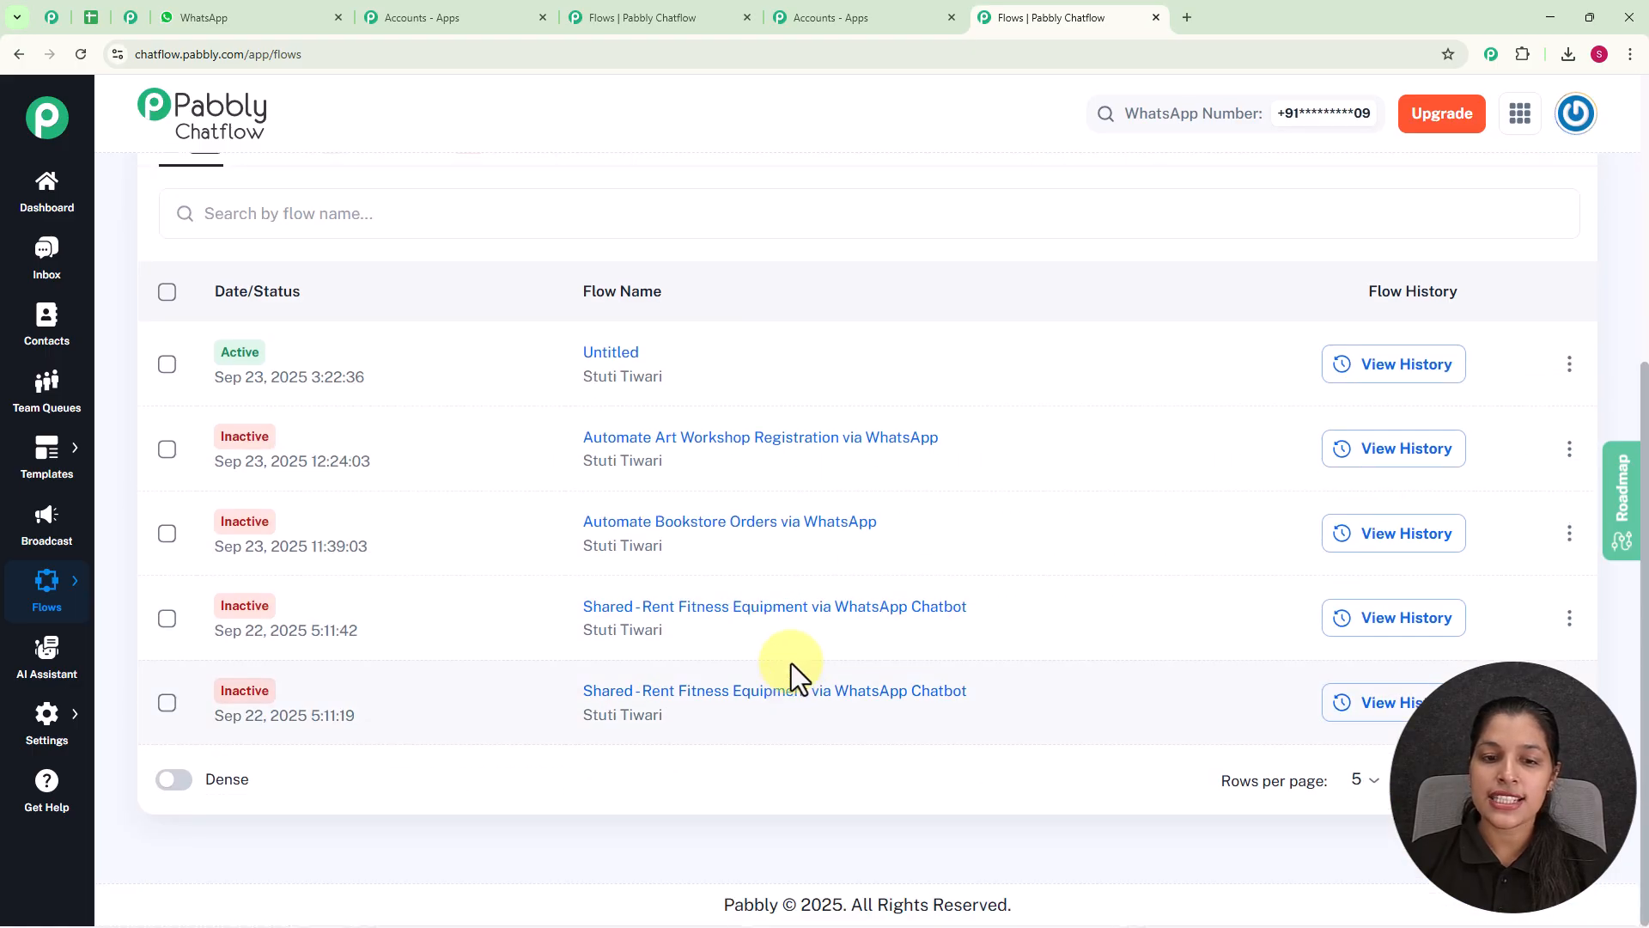
scroll(791, 670, up, 5)
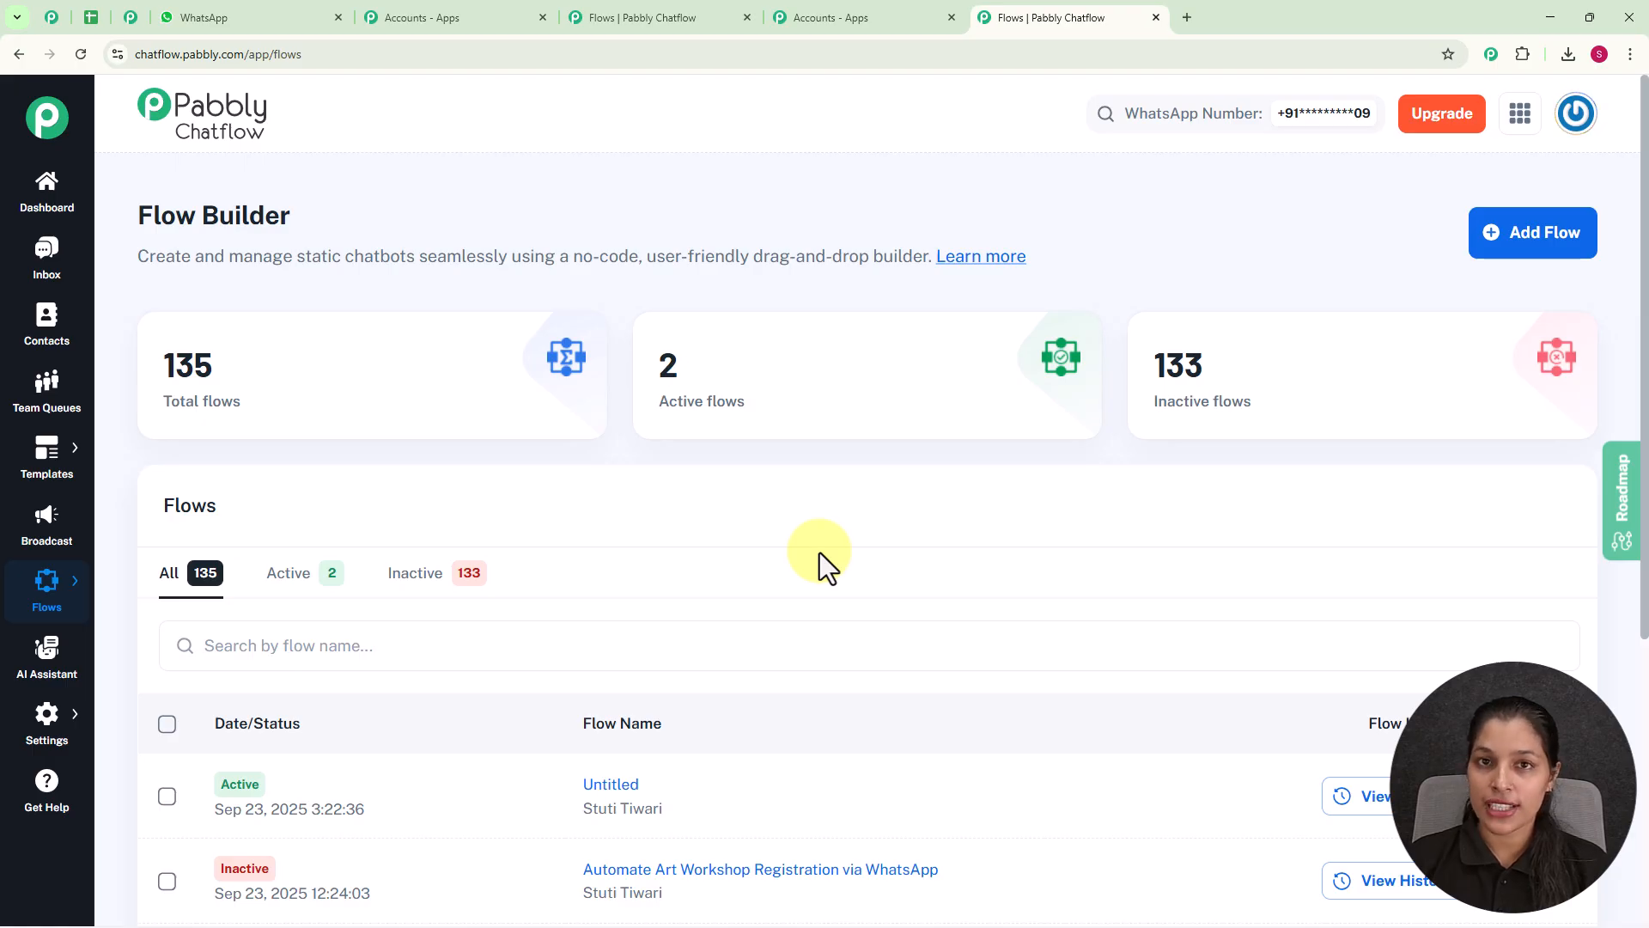
click(1542, 231)
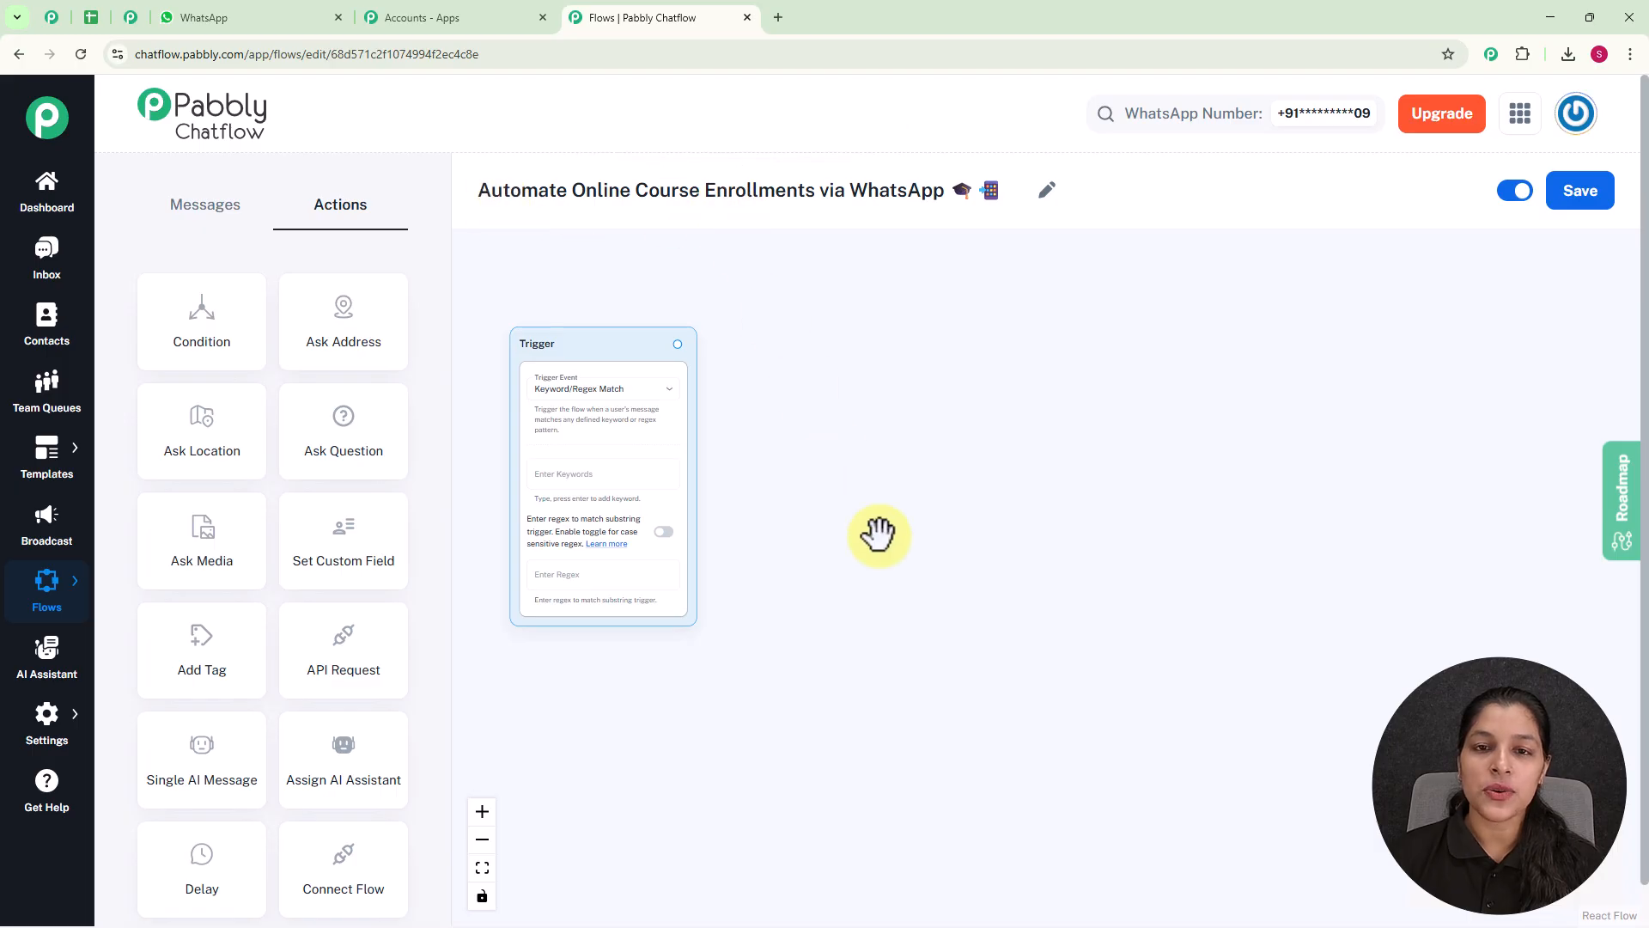
Check the available trigger events for the flow and keep Keyword/Regex Match.
scroll(552, 339, up, 2)
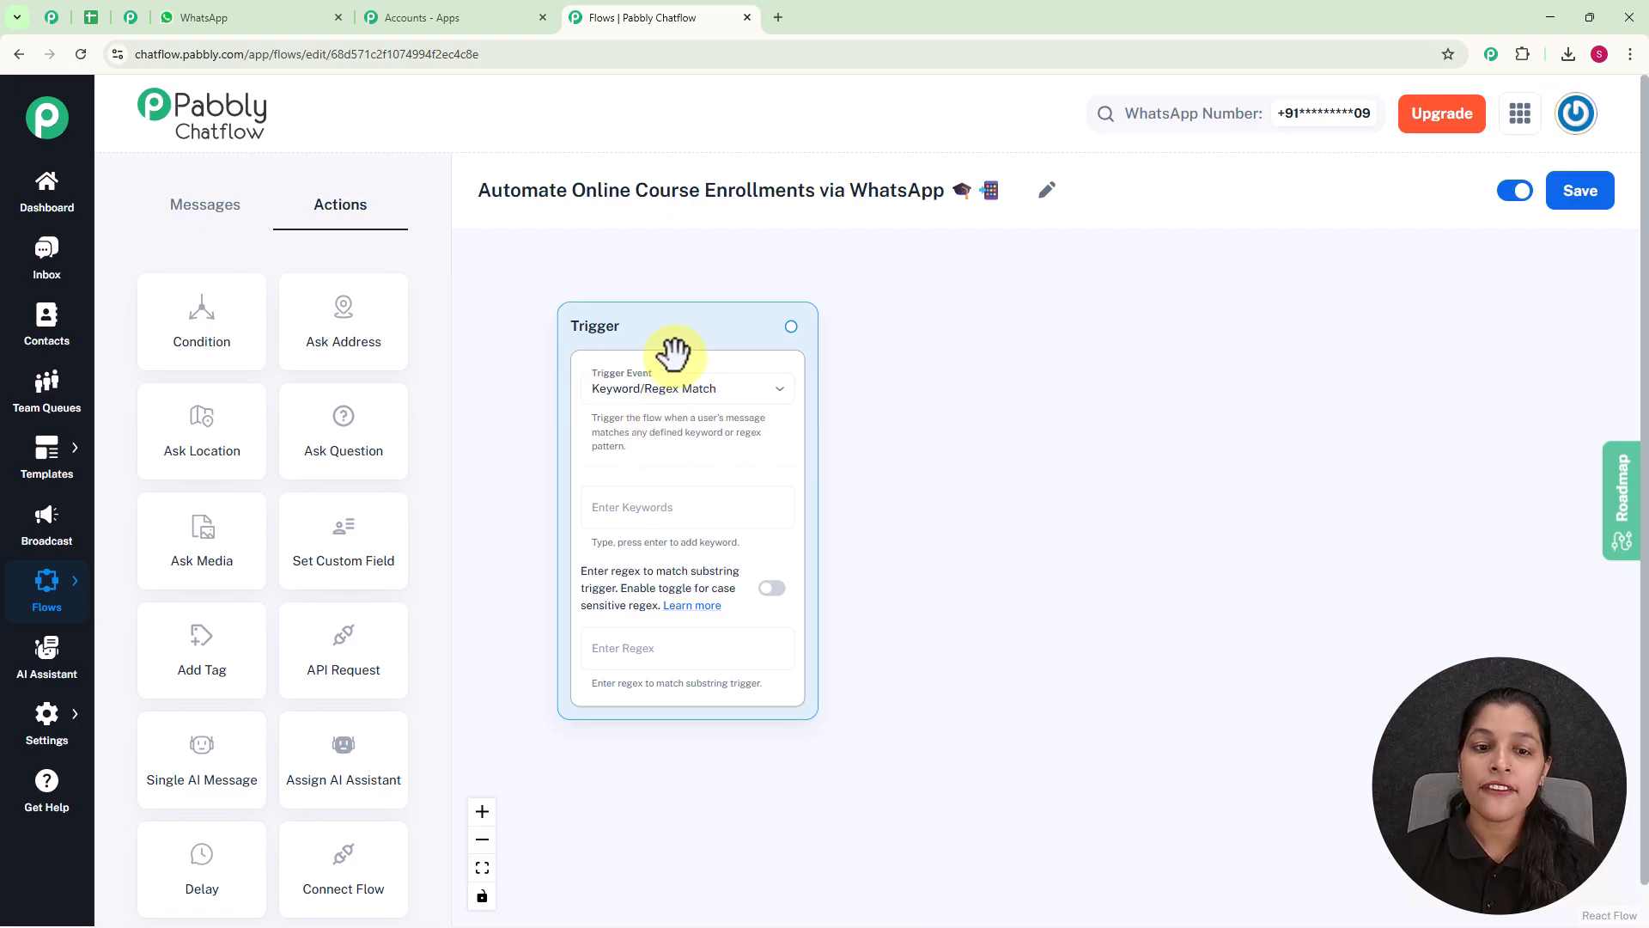
click(718, 397)
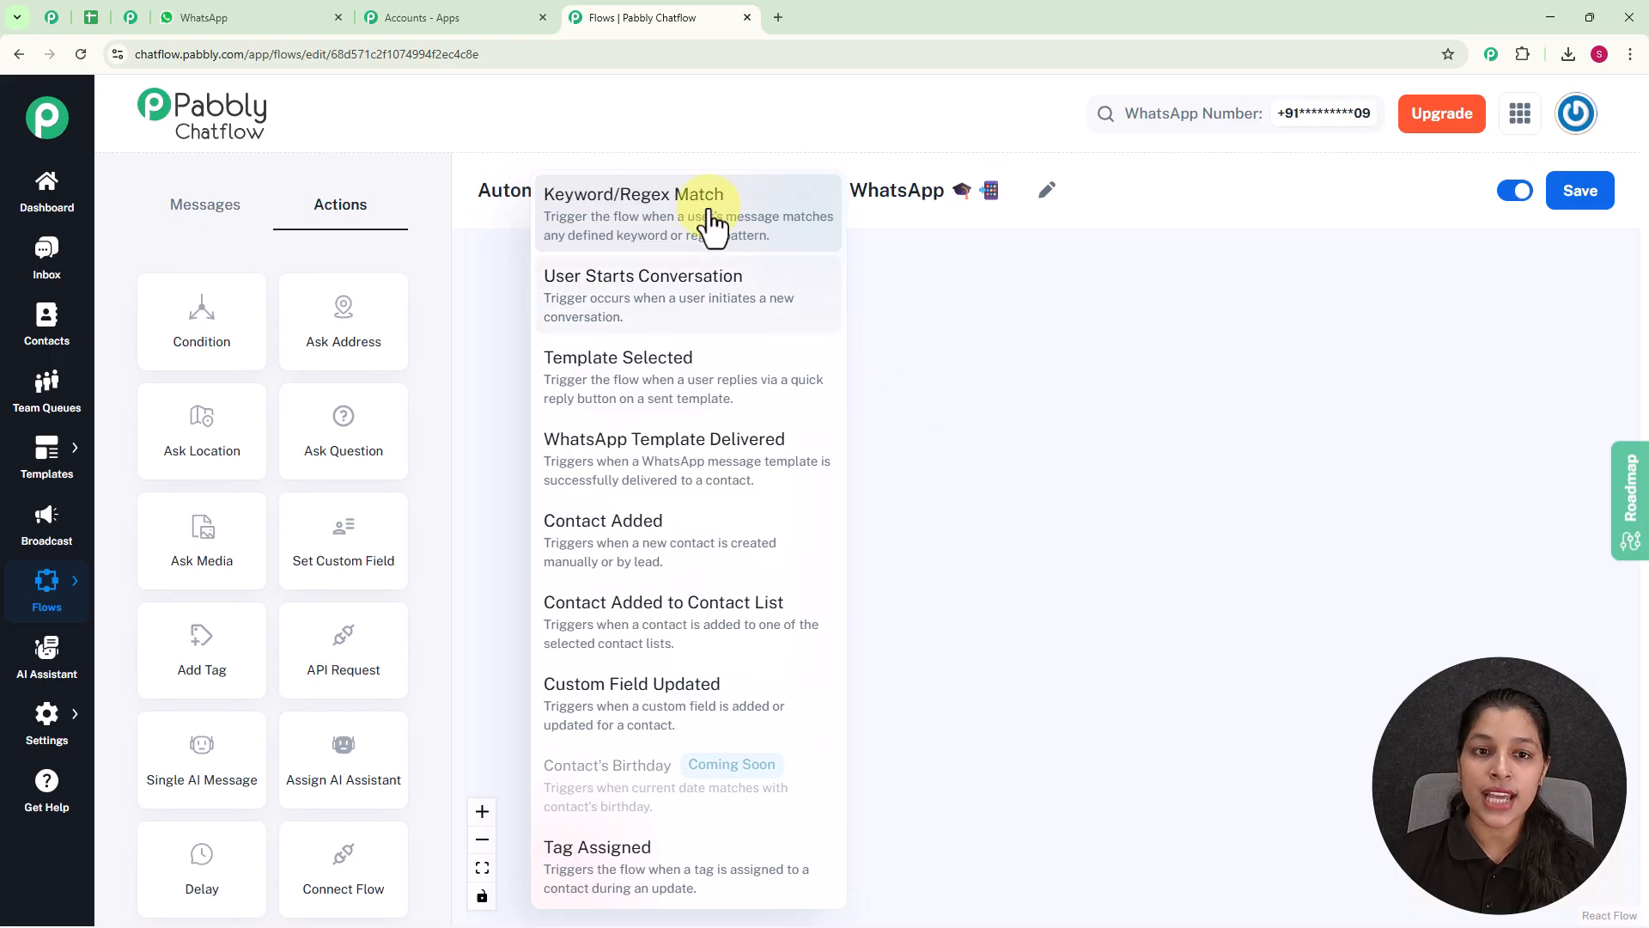
click(957, 418)
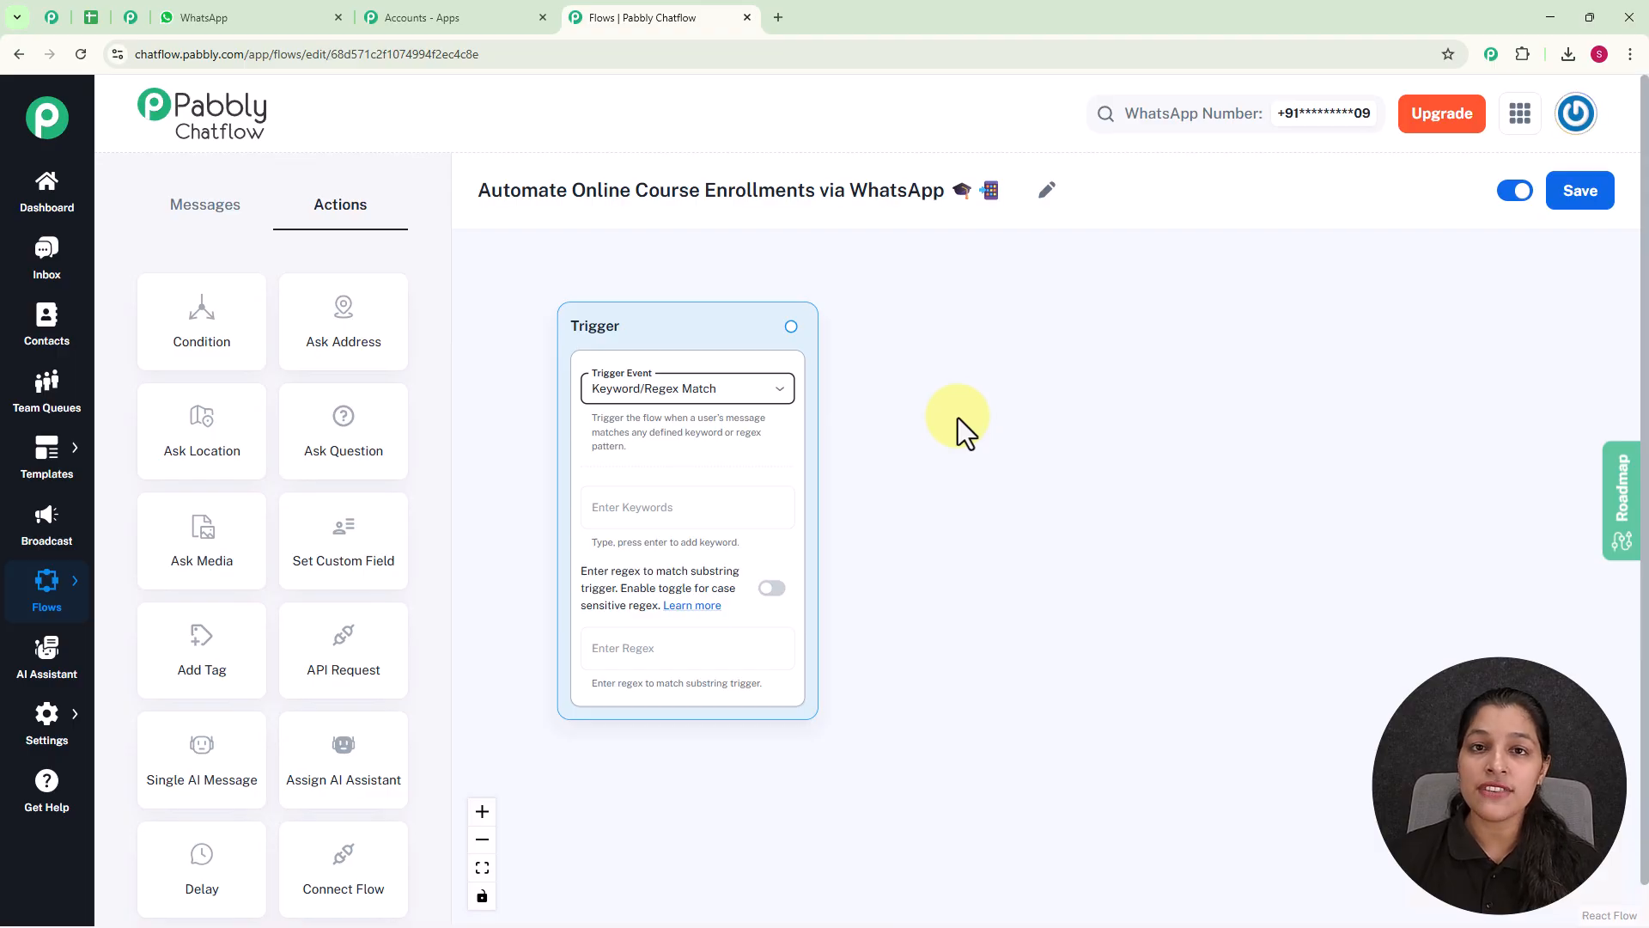
Add the keywords "Course" and "Enroll" to the trigger.
click(747, 498)
text(Course)
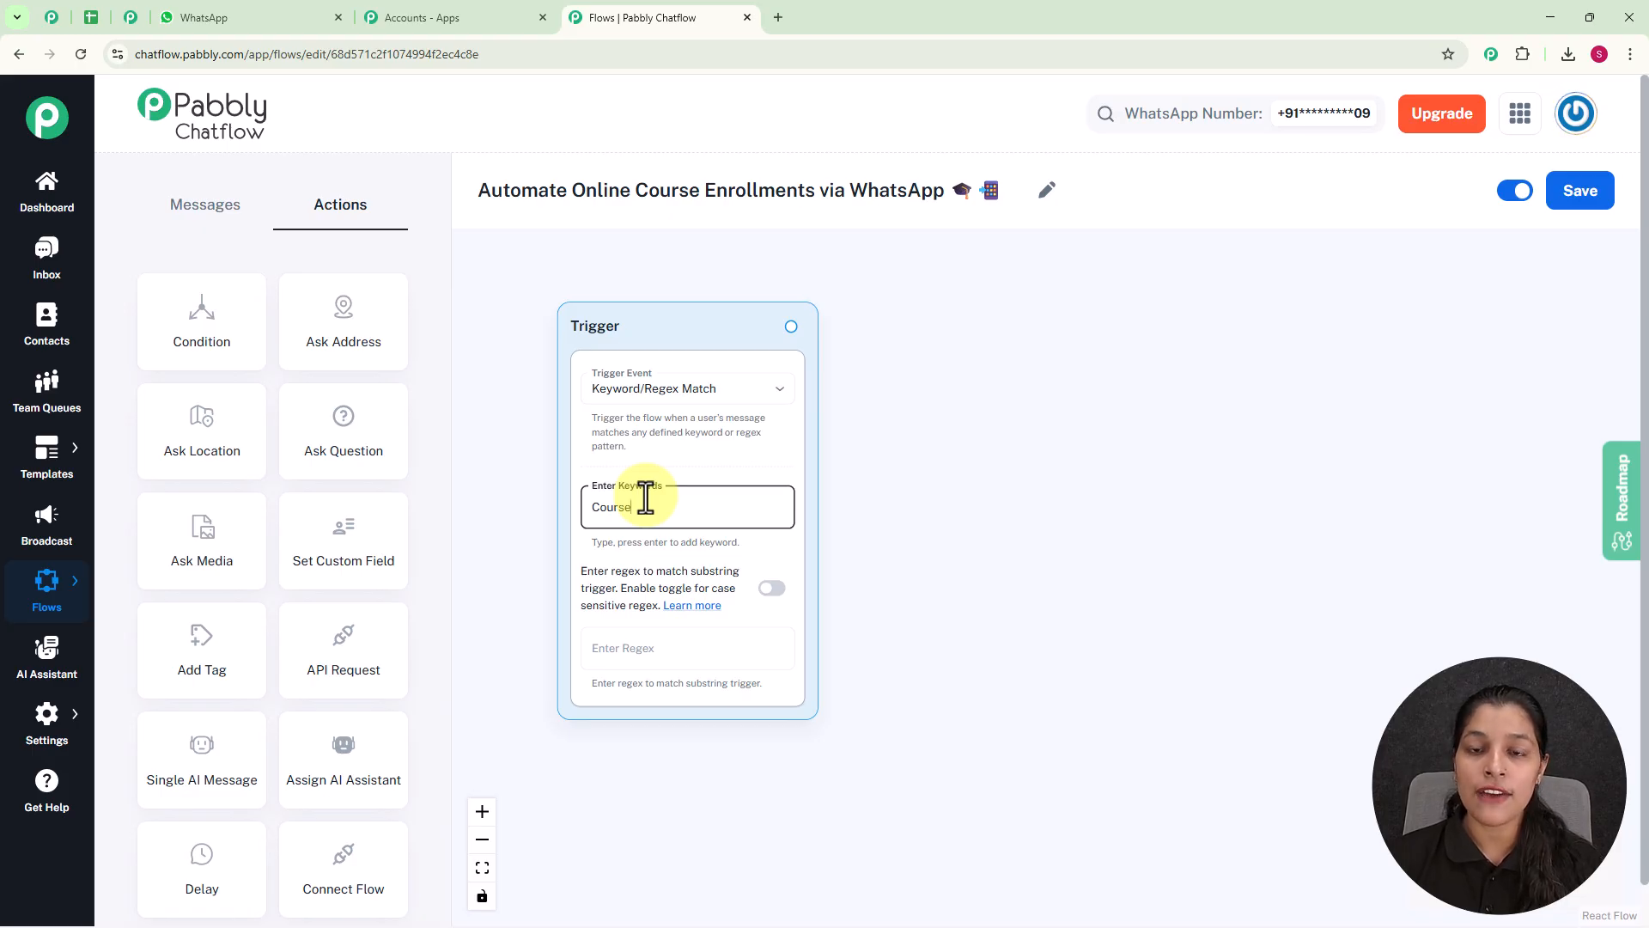
key(Return)
scroll(646, 496, up, 2)
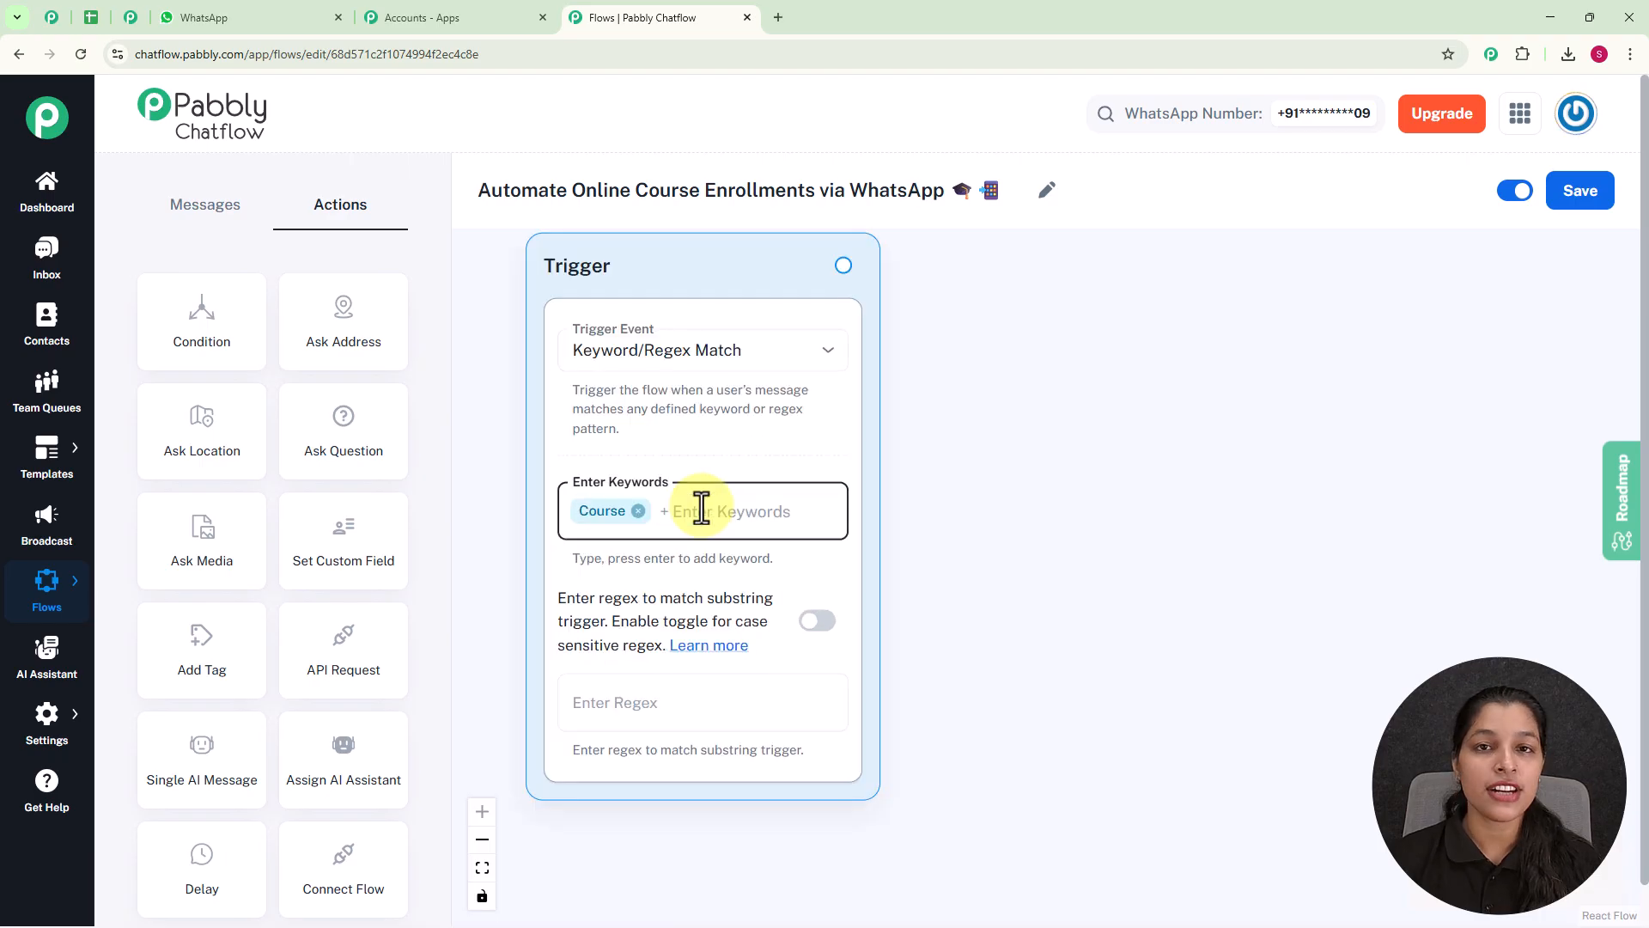
text(Enro;)
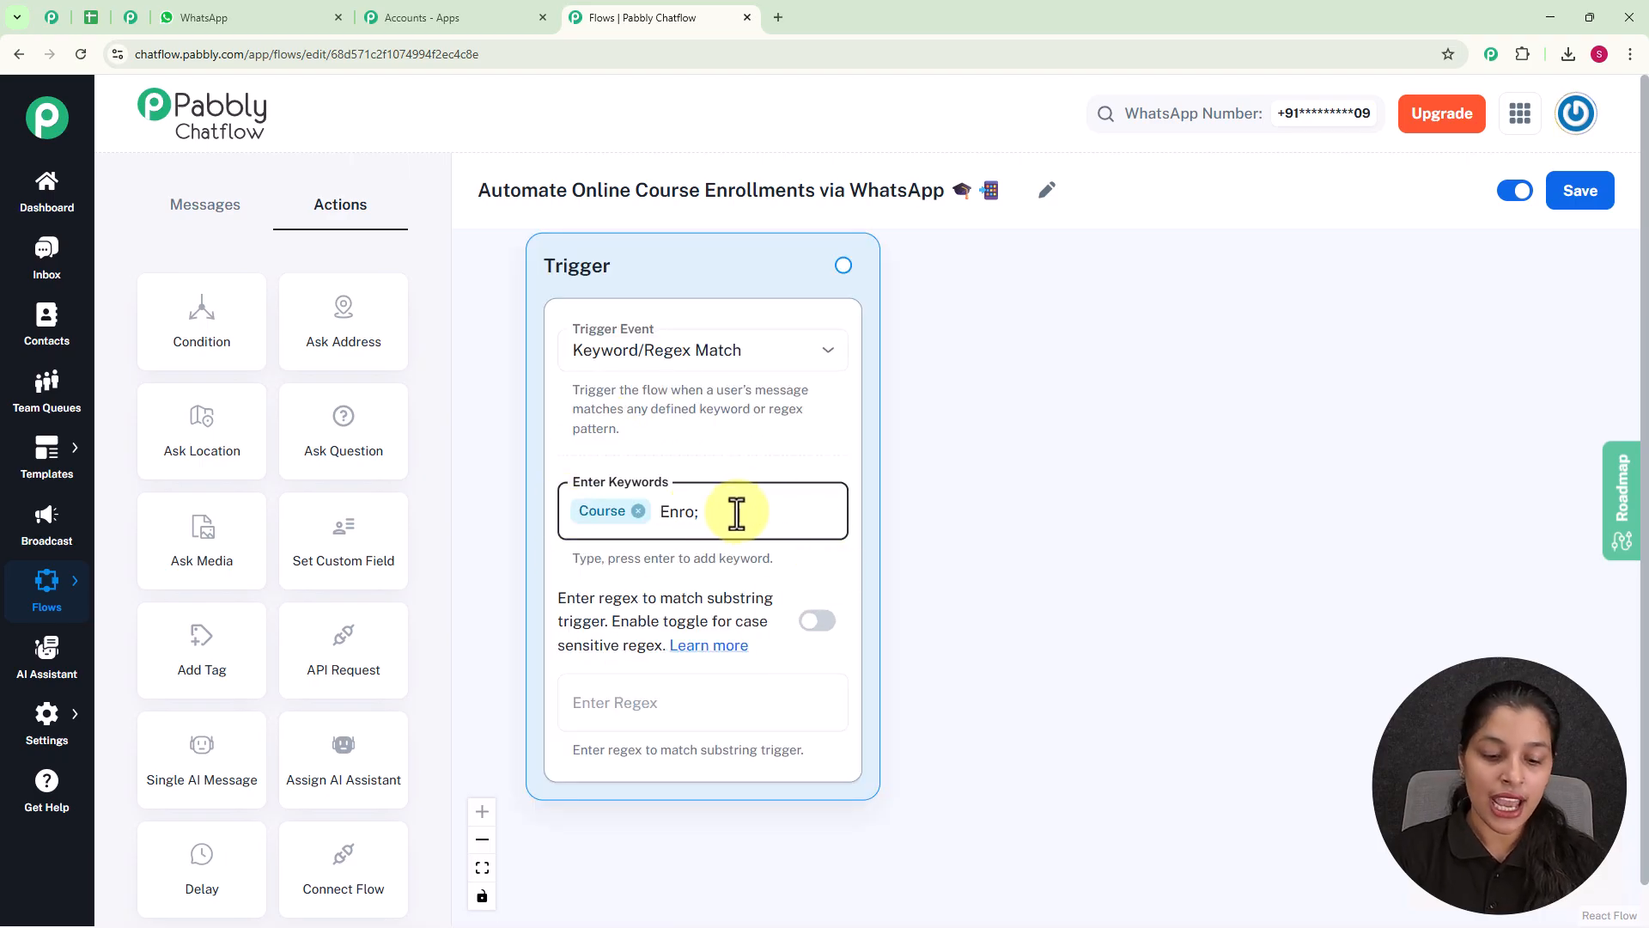
key(BackSpace)
text(ll)
key(Return)
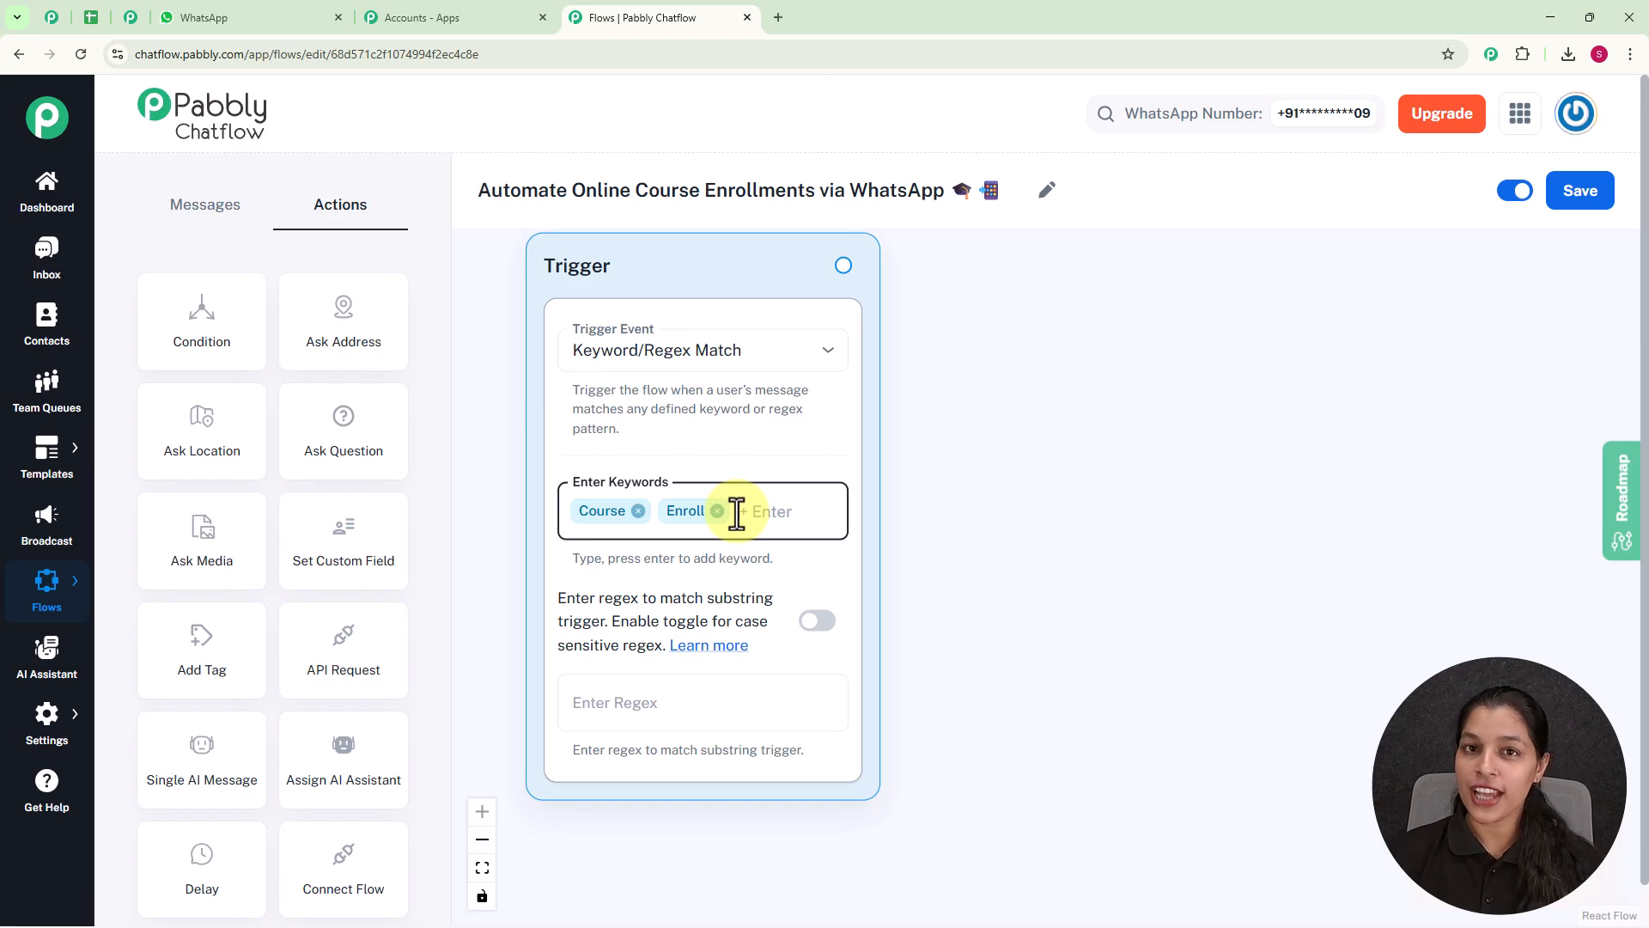
Try the regex [\s\S]+ in the trigger and clear it again.
click(633, 708)
text([\)
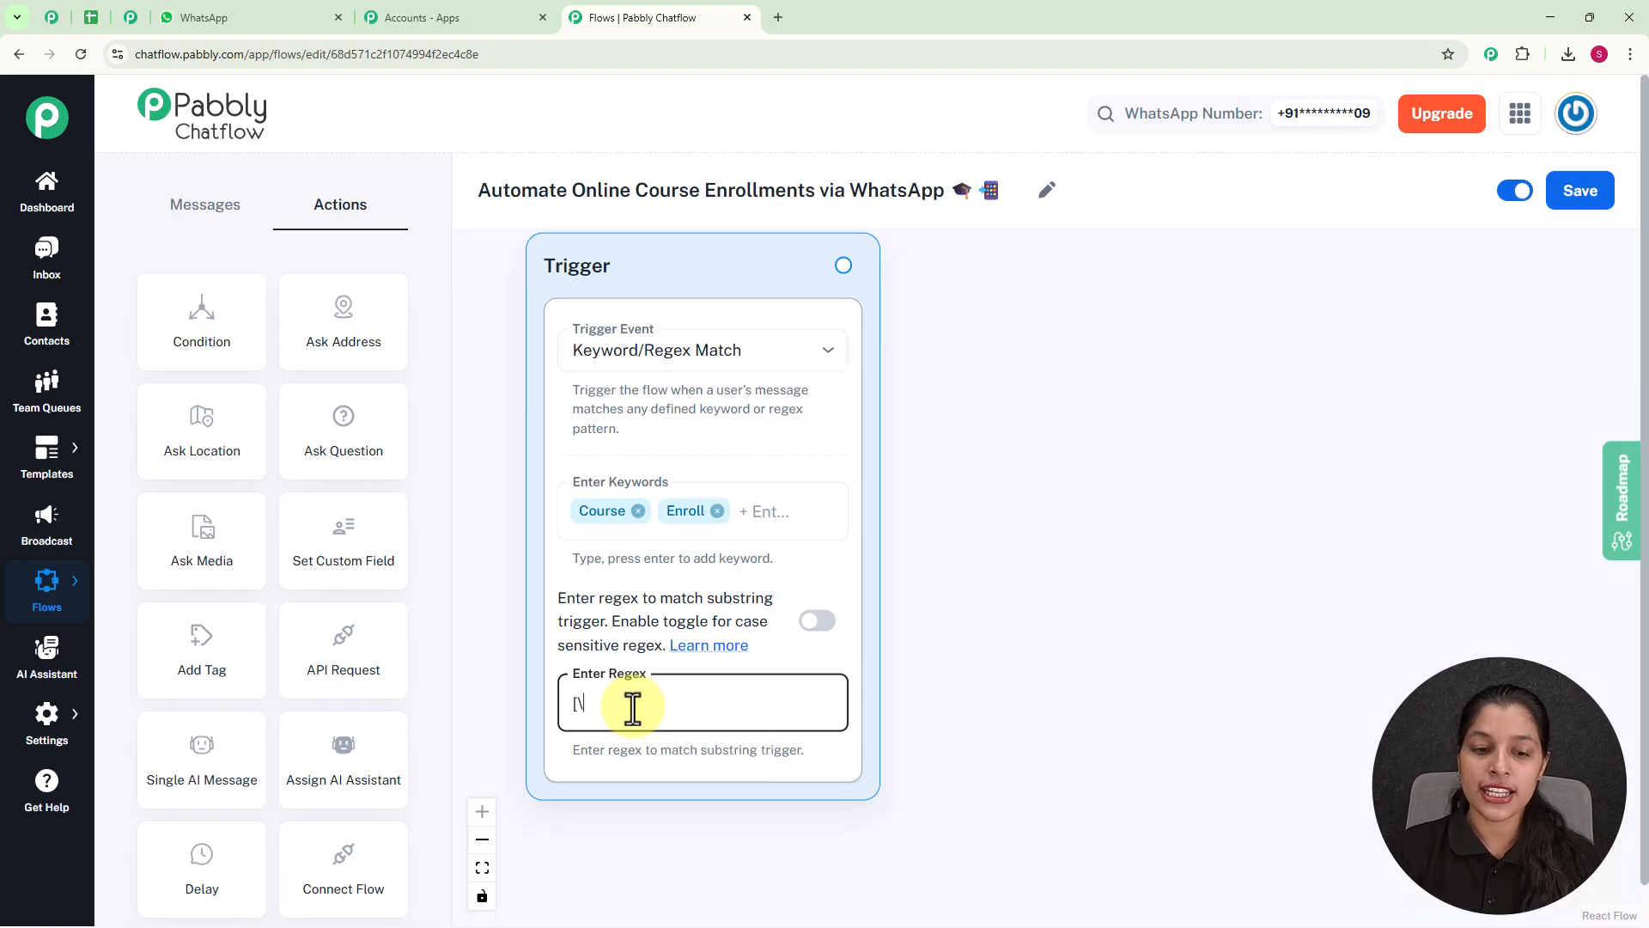
text(s\)
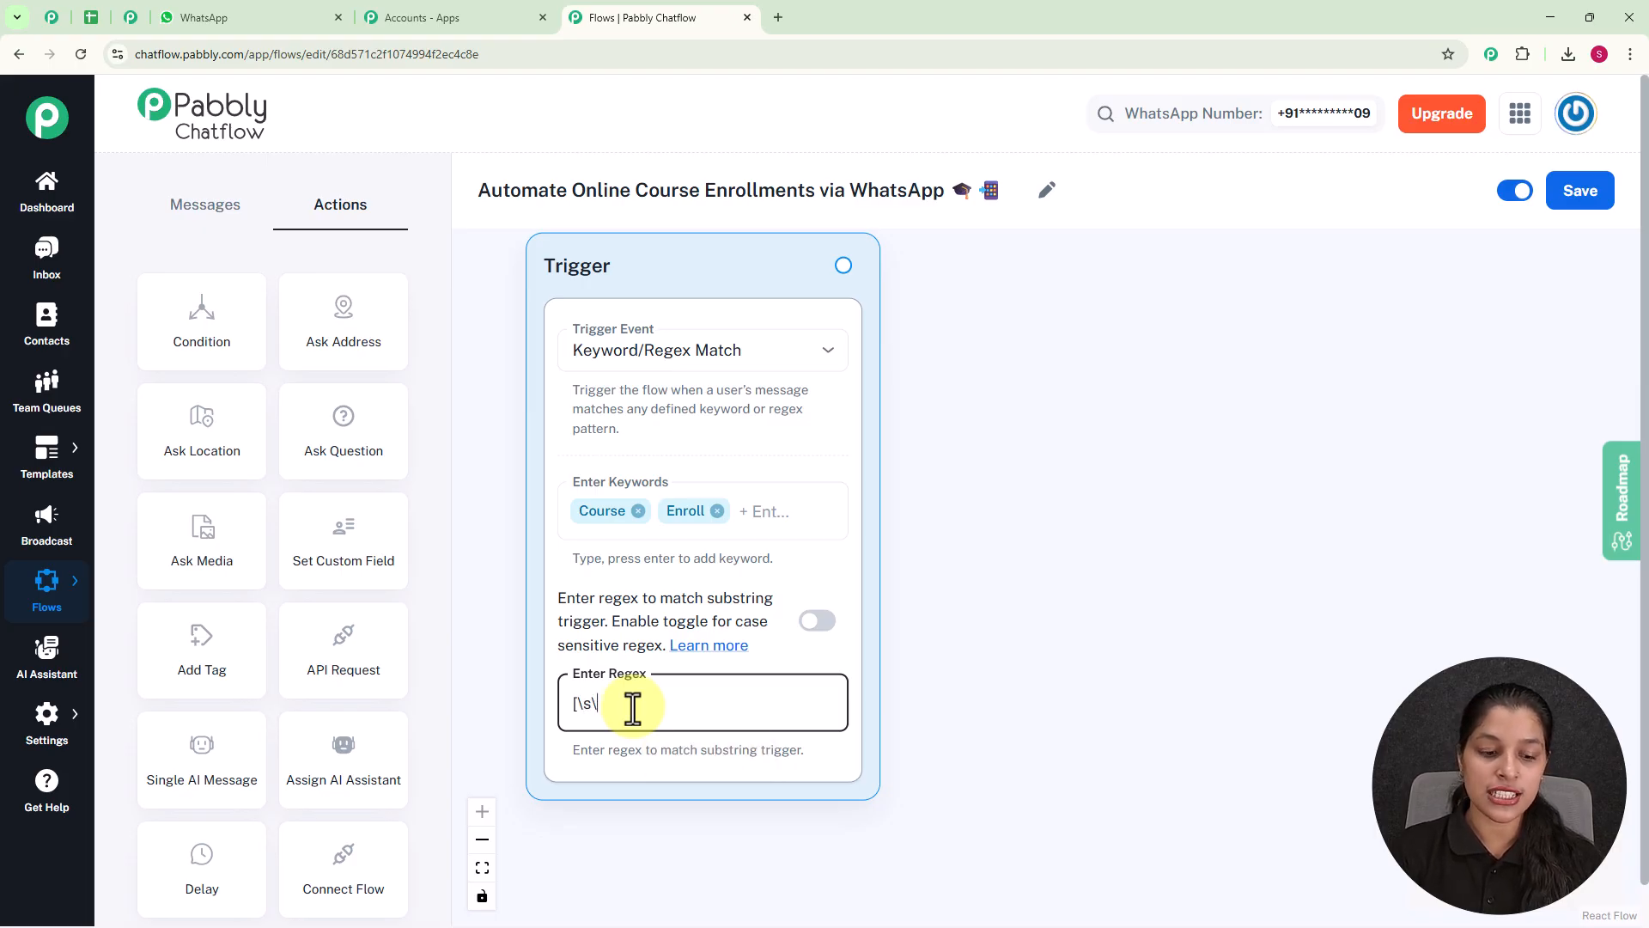
text(S]+)
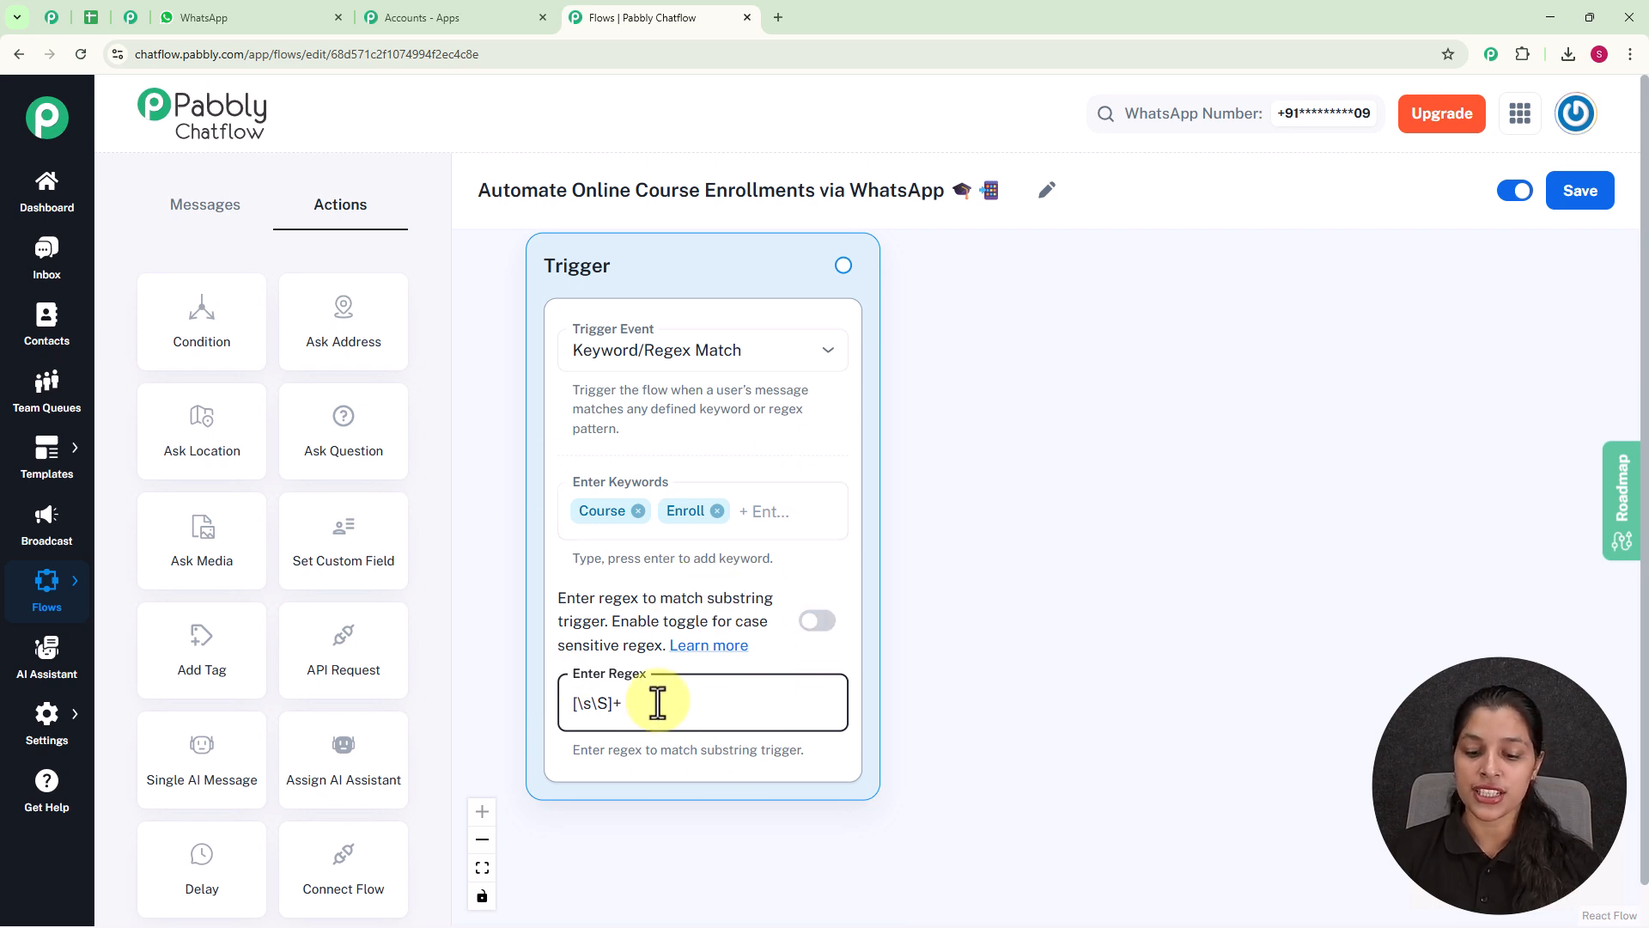
key(BackSpace)
key(BackSpace)
key(BackSpace)
key(BackSpace)
key(BackSpace)
key(BackSpace)
key(BackSpace)
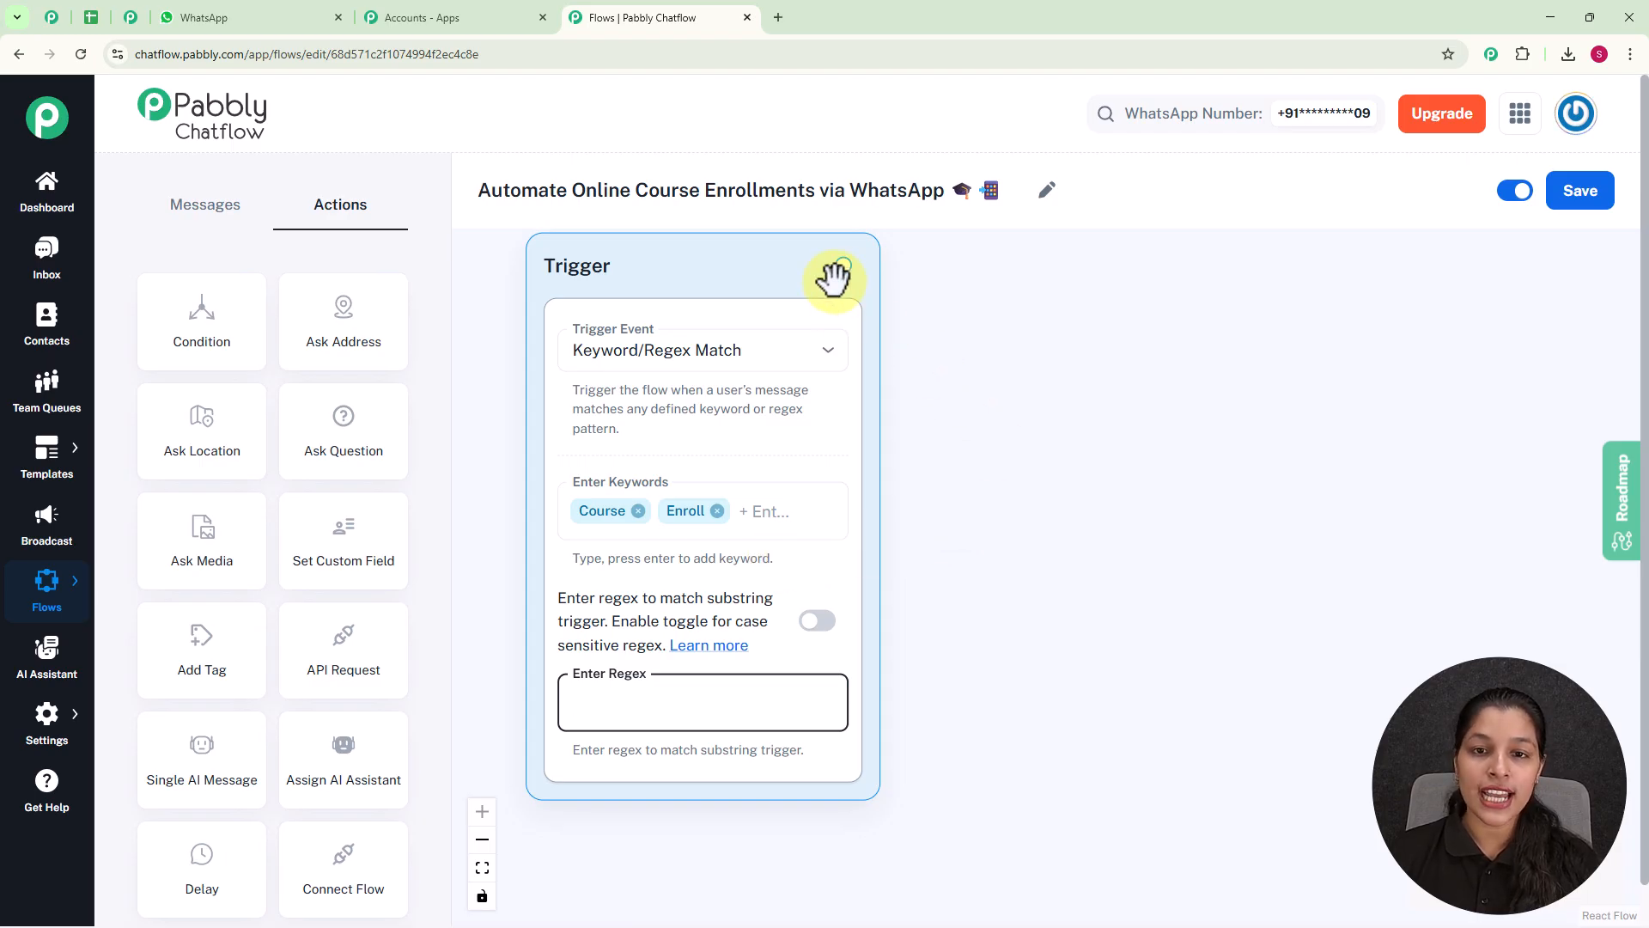
Connect a Text Button message to the trigger with the text "🎓 Hi! Welcome to LearnHub. How can I help you today?".
drag(841, 266, 1016, 573)
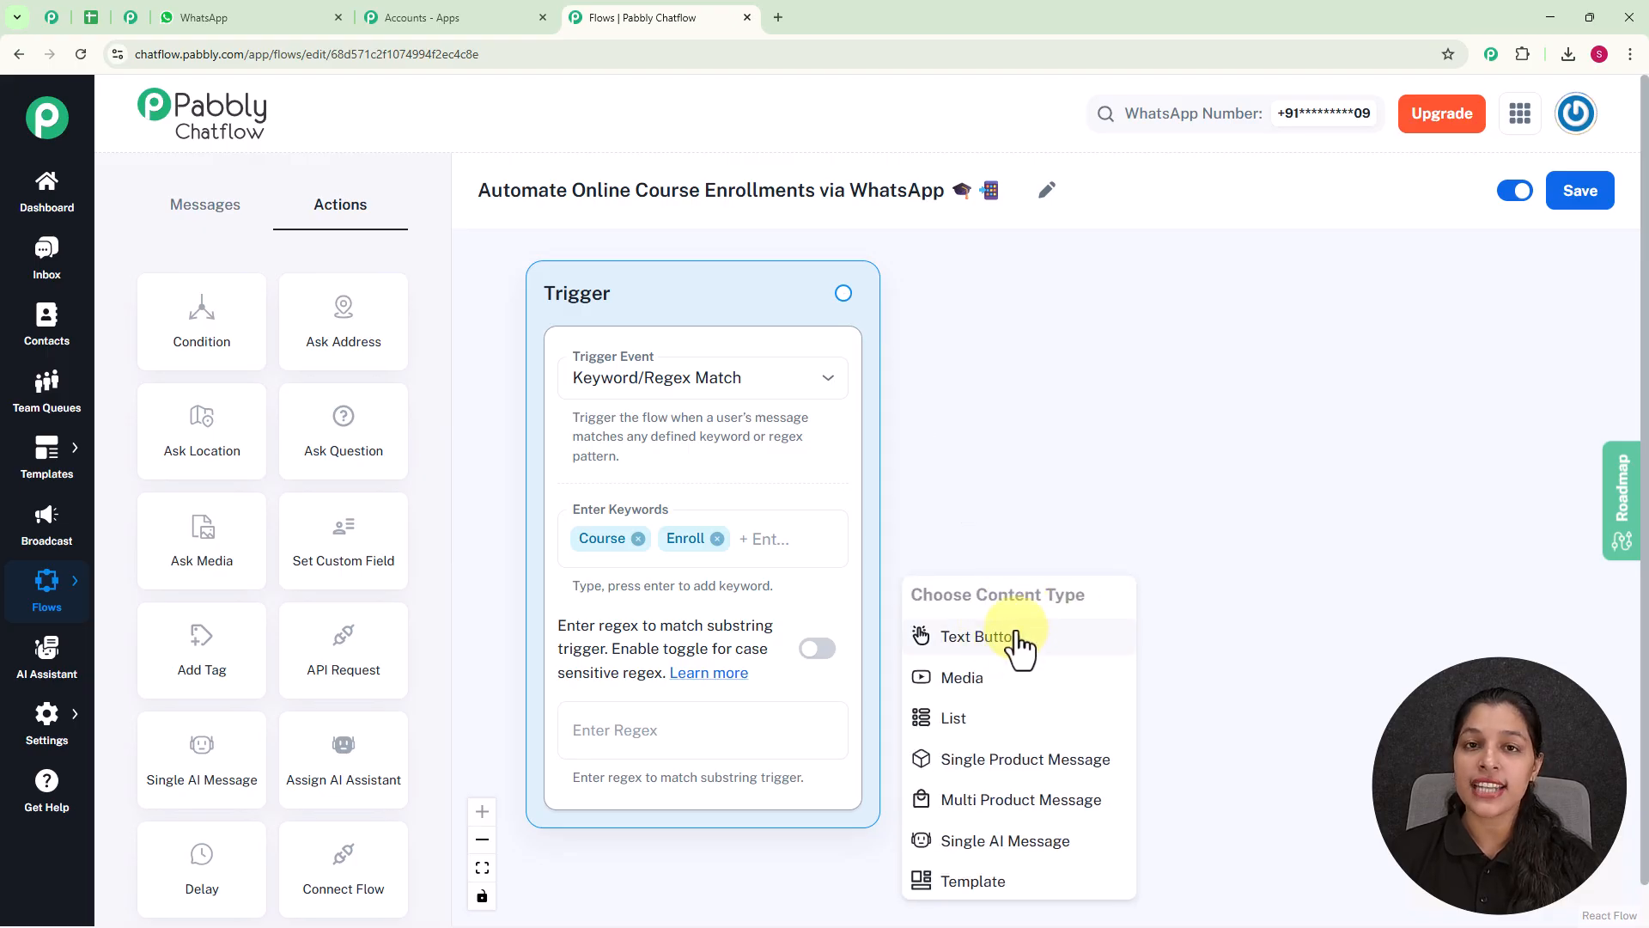
click(1020, 639)
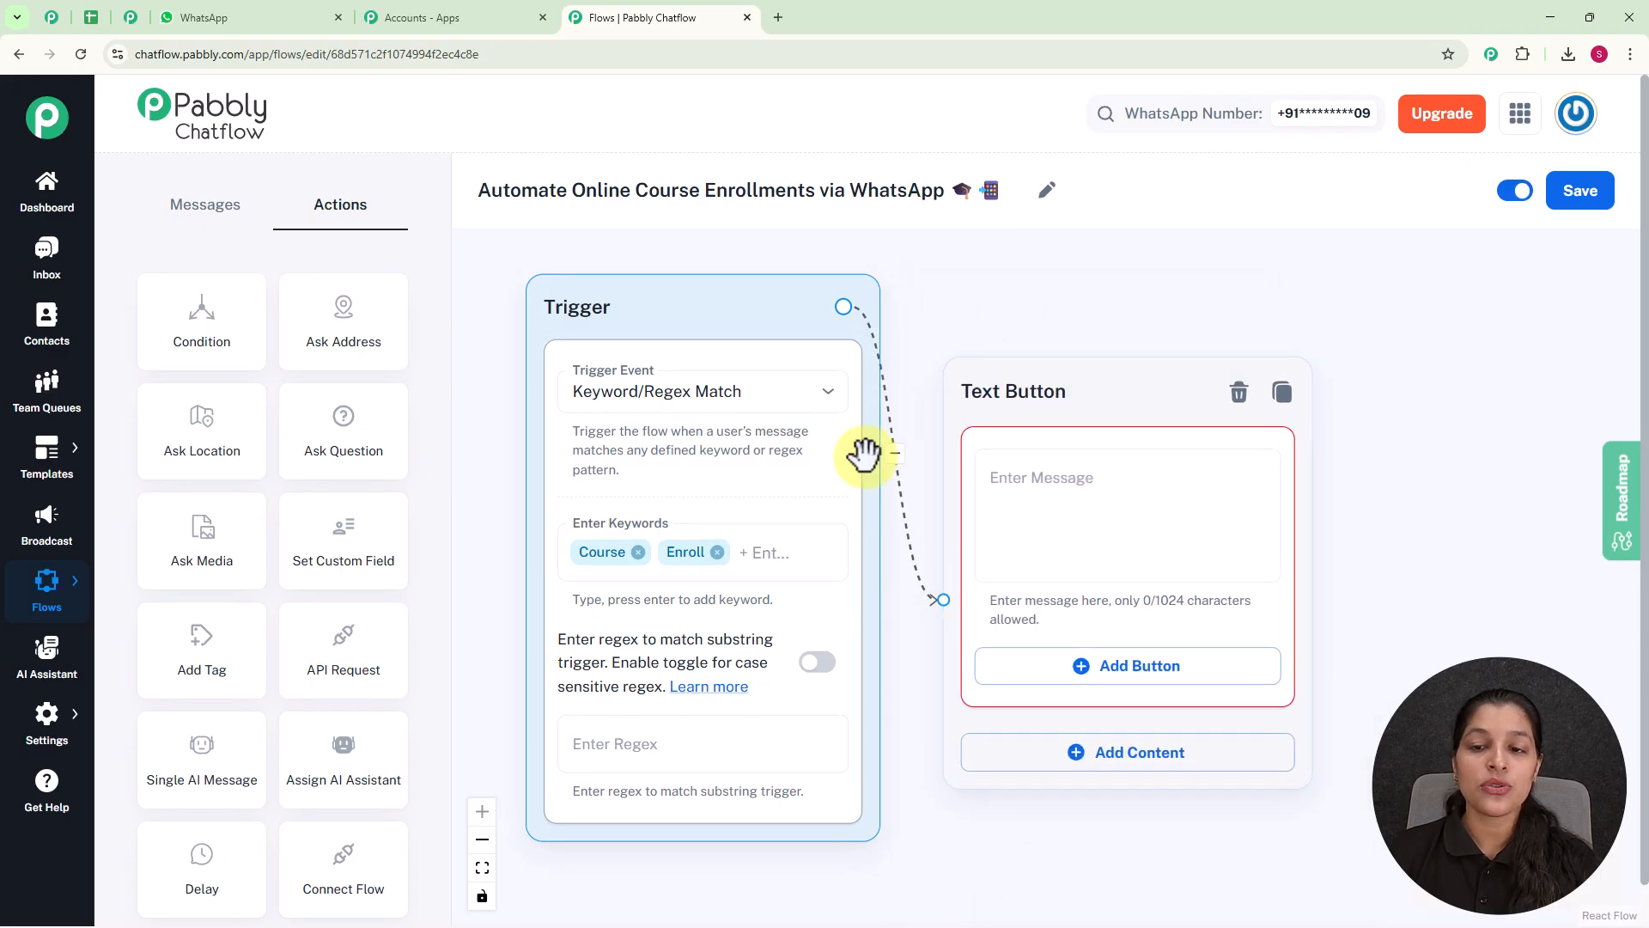
click(1114, 515)
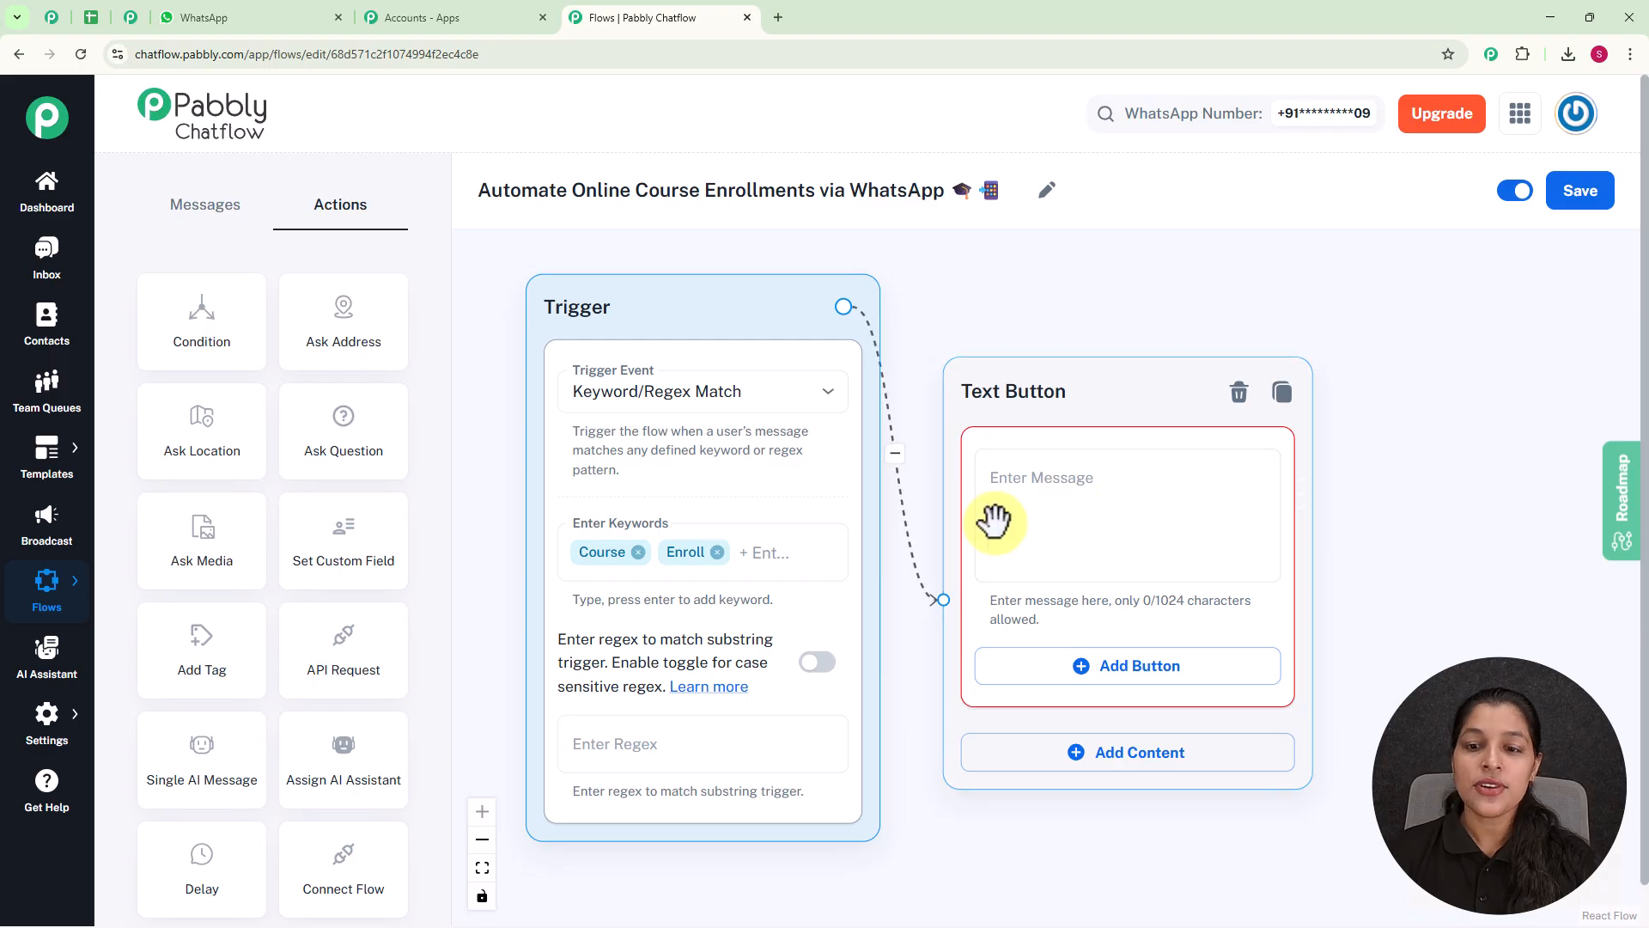
click(1047, 482)
text(🎓 Hi! Welcome to LearnHub. How can I help you today?)
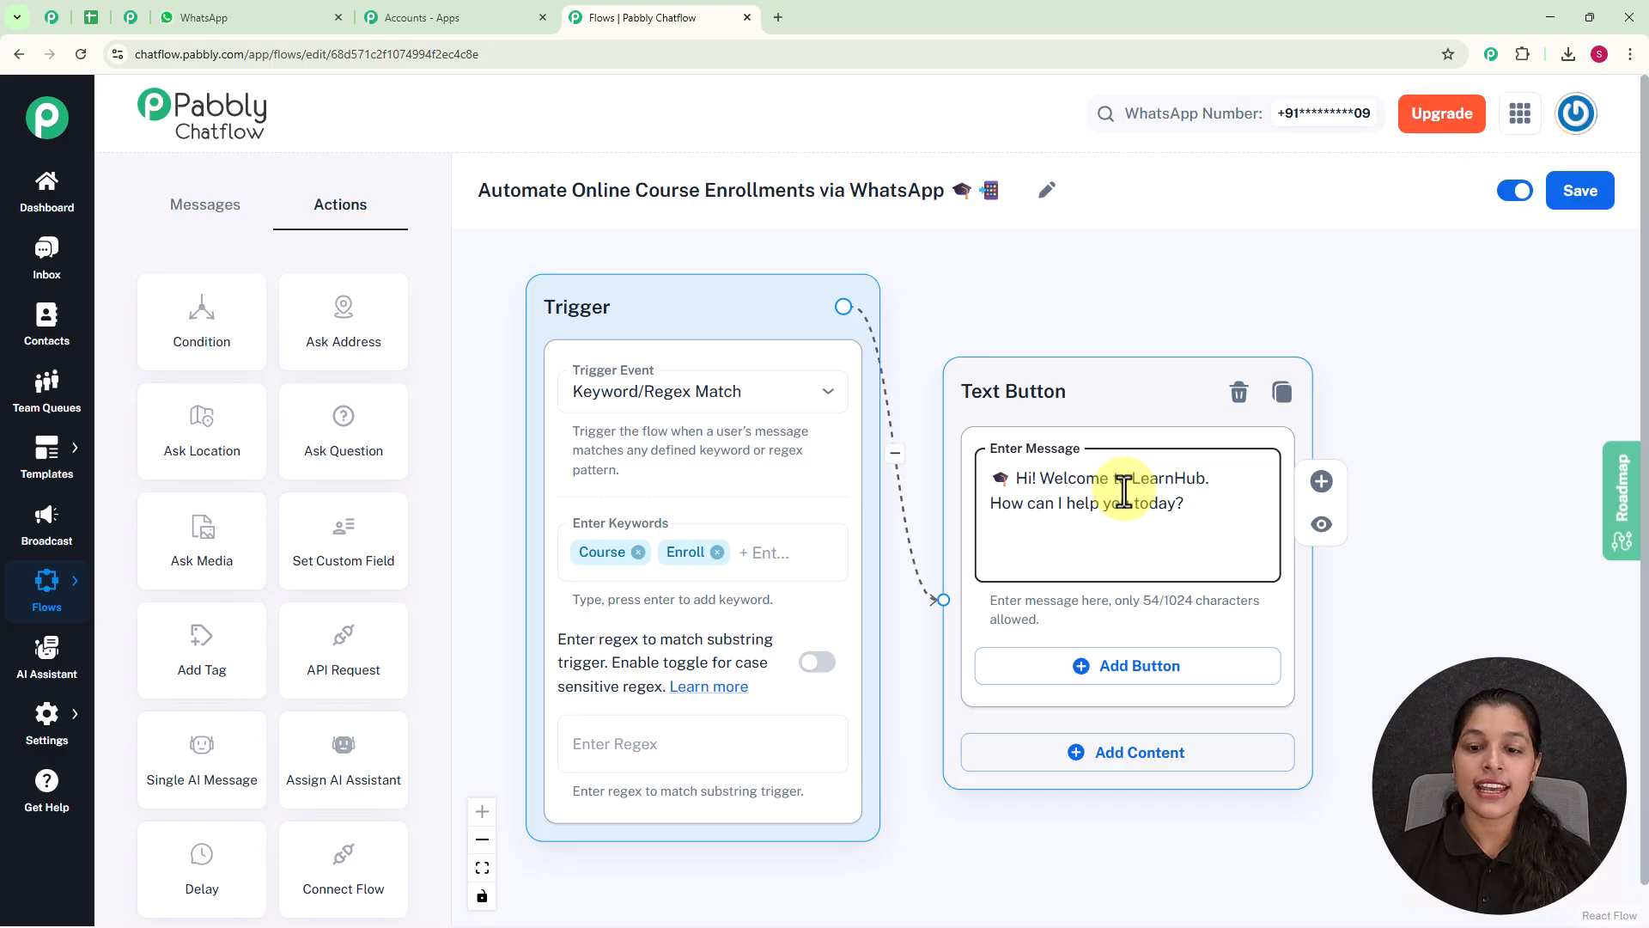
Add a button labelled "View Courses 📚" to the welcome message.
scroll(1141, 453, down, 2)
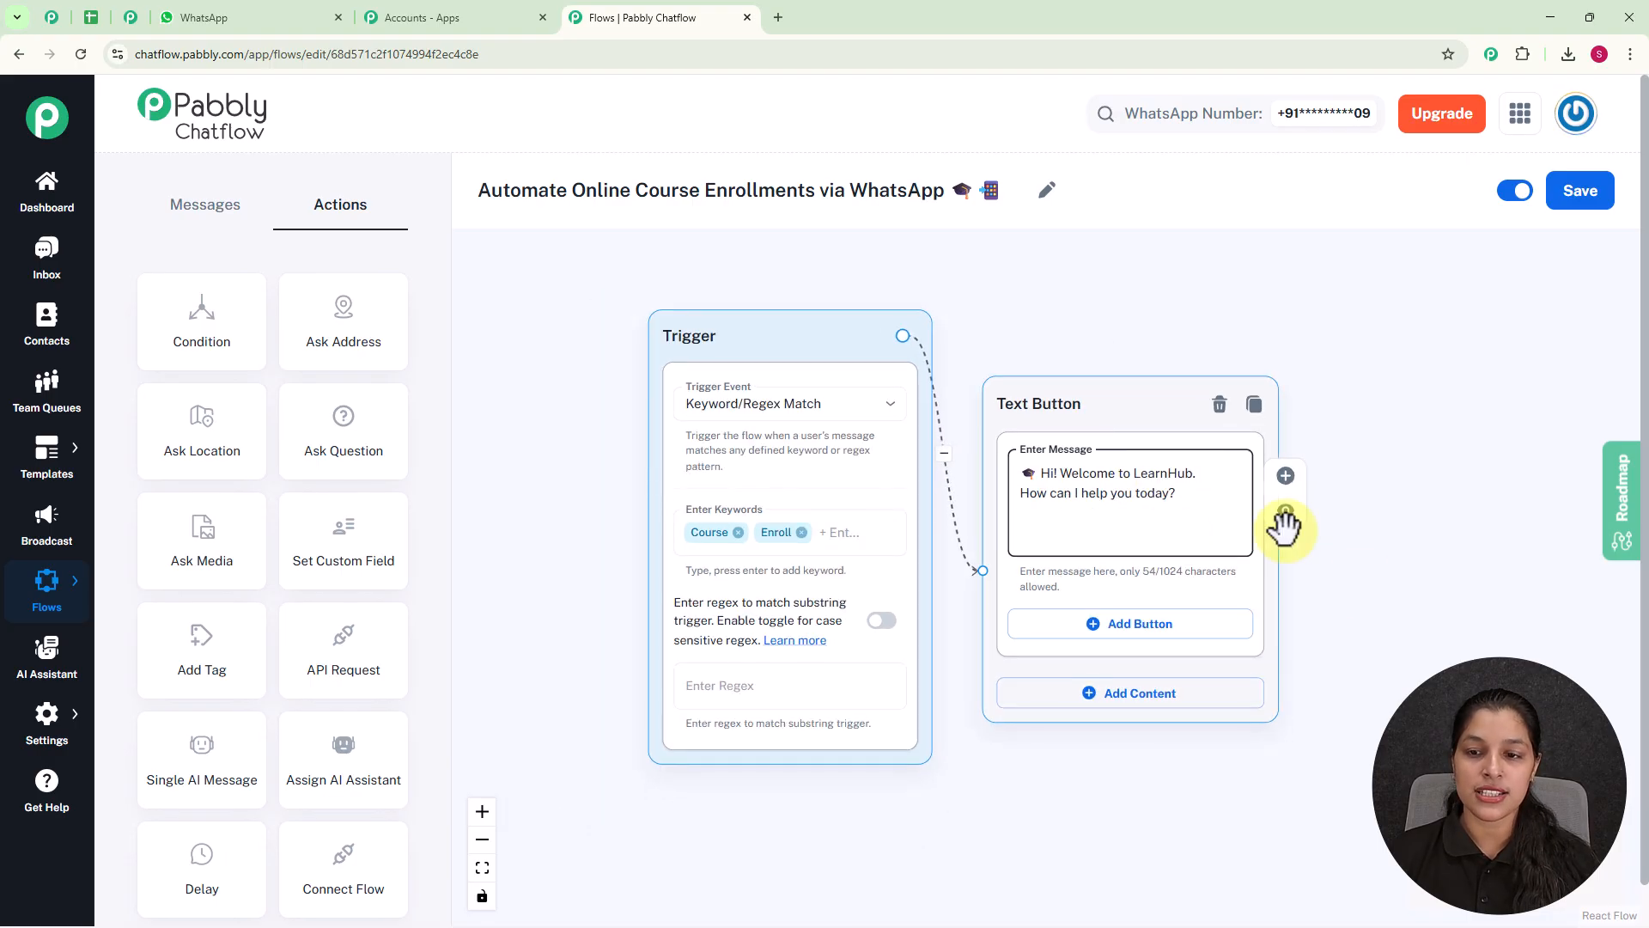
drag(1328, 584, 1239, 550)
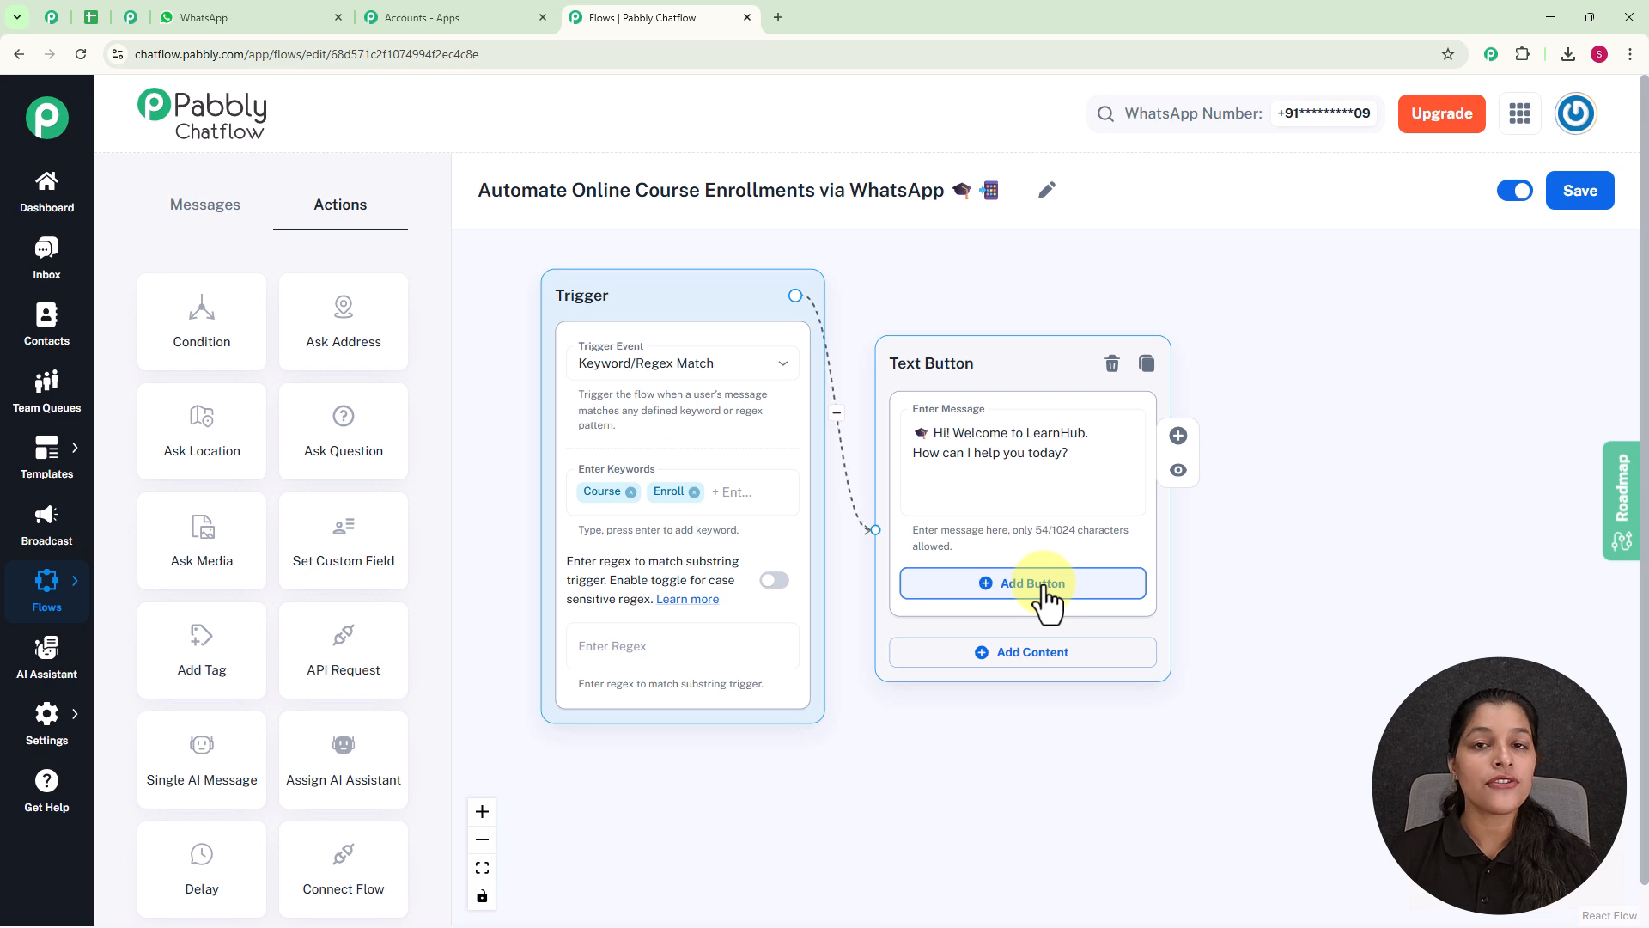
click(1047, 587)
scroll(1041, 581, up, 2)
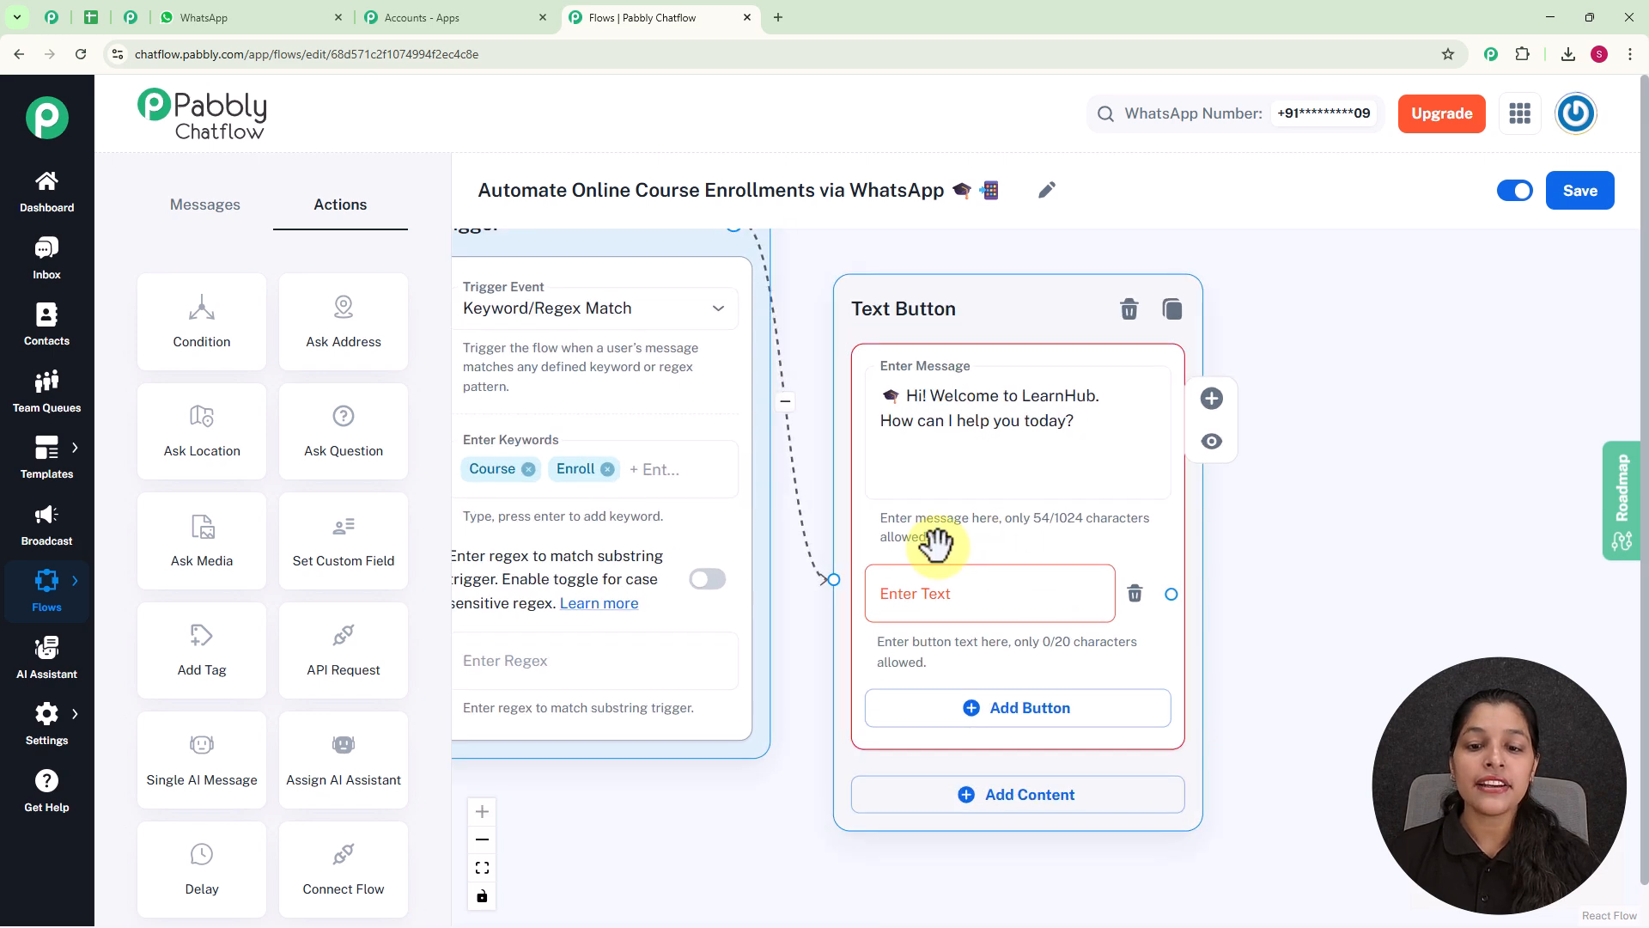
click(978, 577)
text(View Courses 📚)
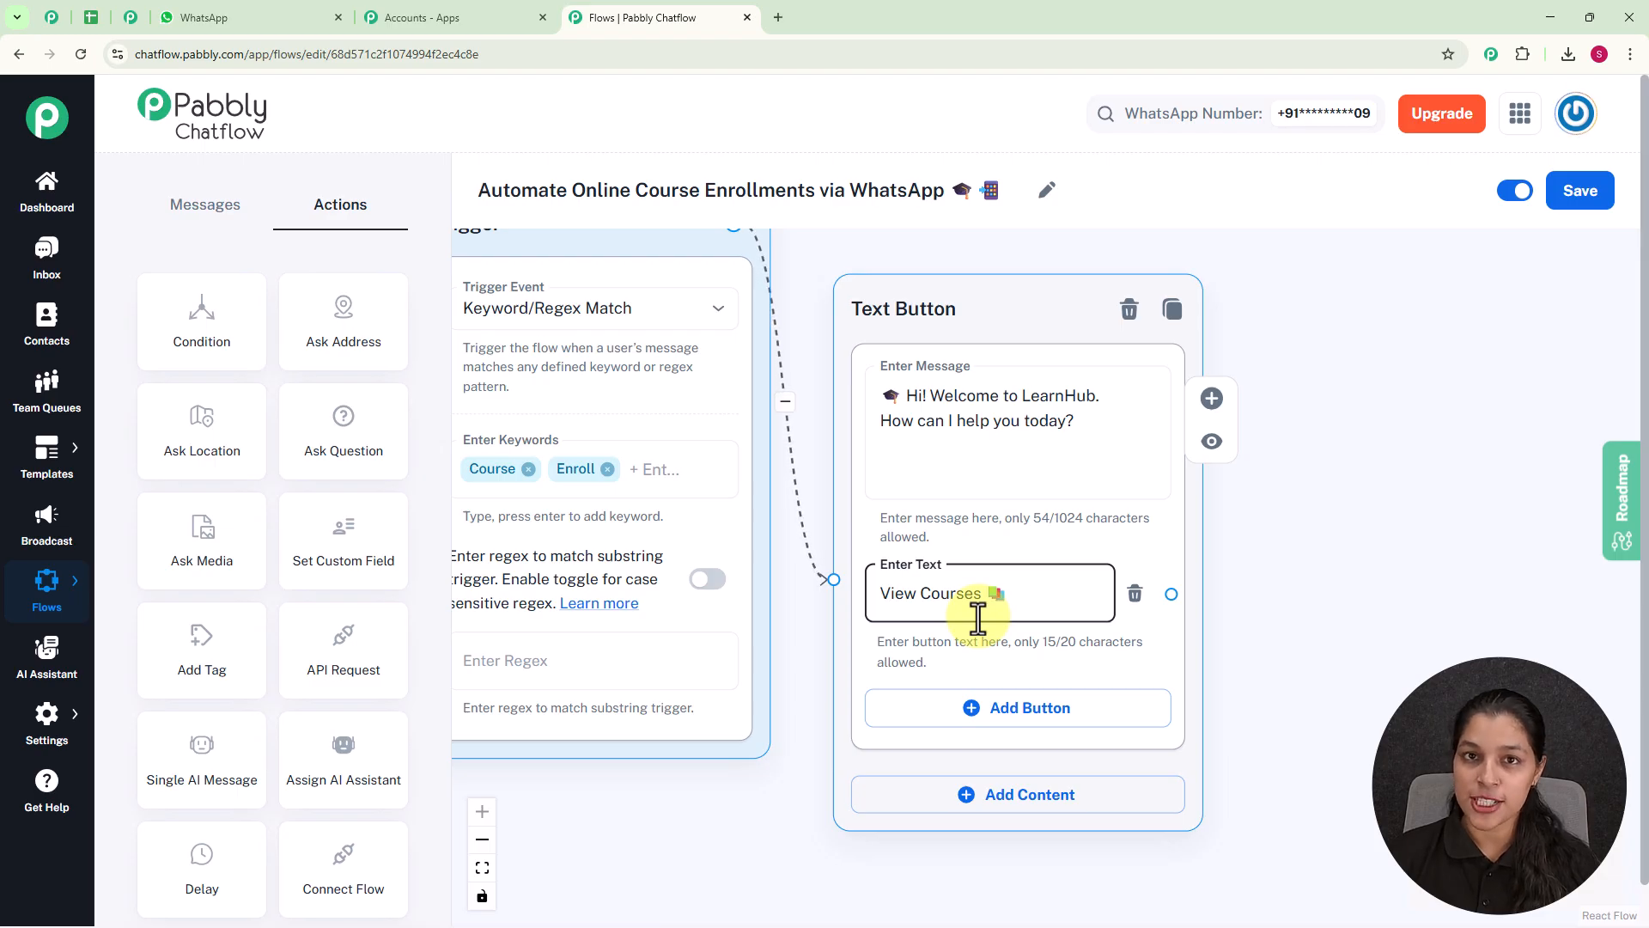
Add a second button labelled "Contact Support 📞" to the welcome message.
drag(953, 307, 978, 258)
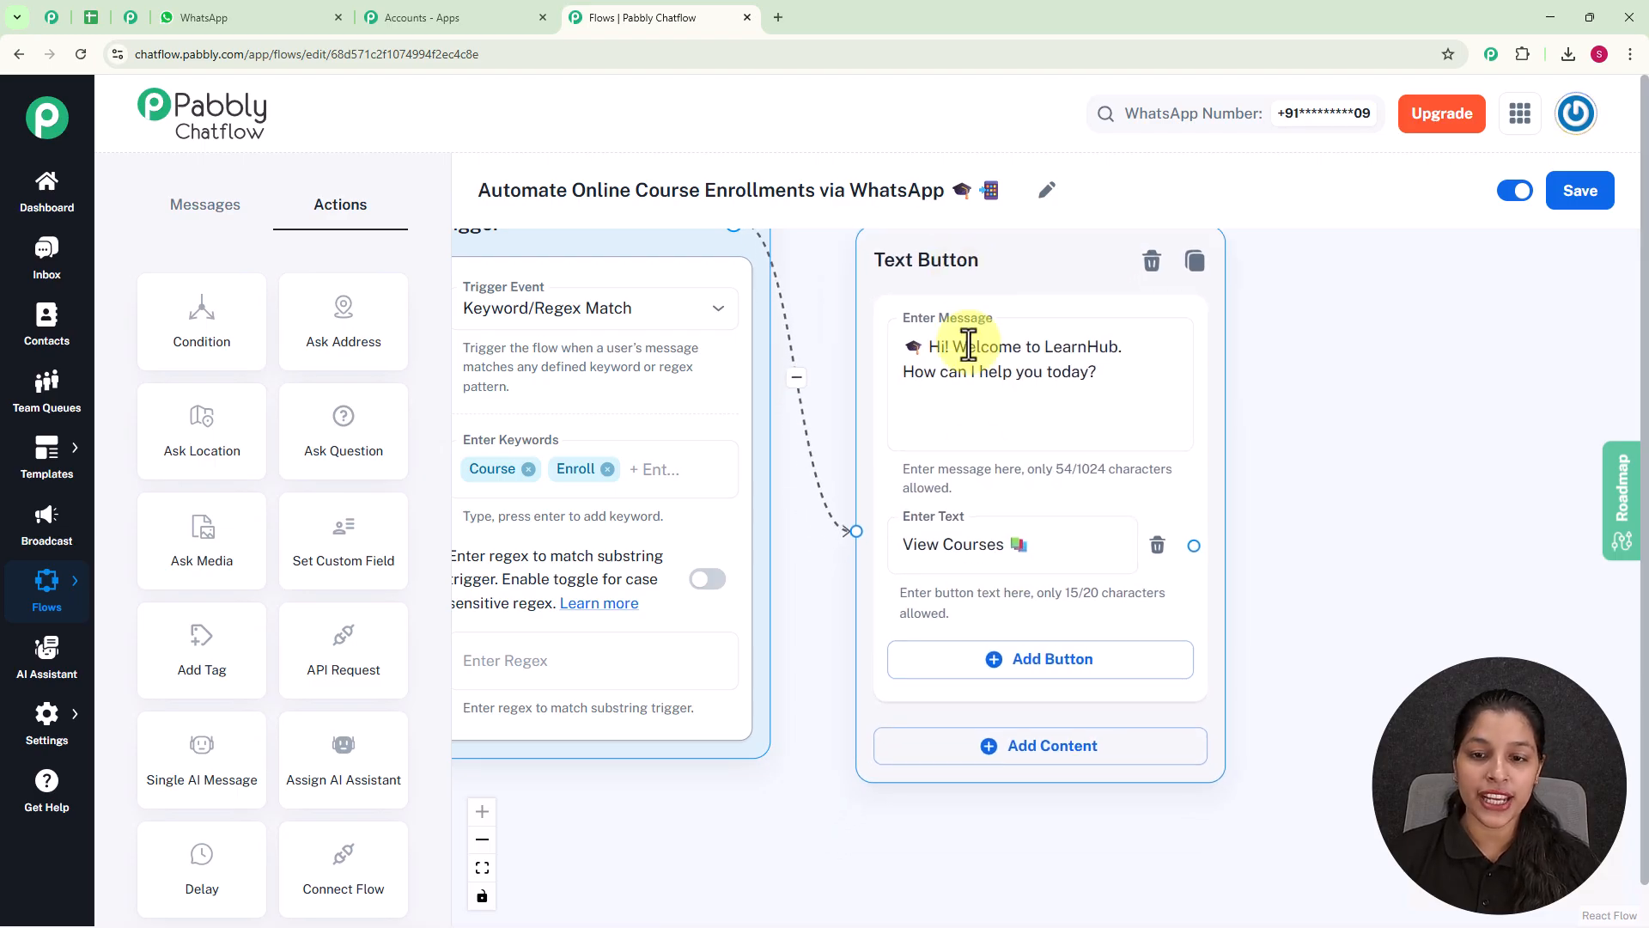
click(1034, 679)
text(Contact Support📞)
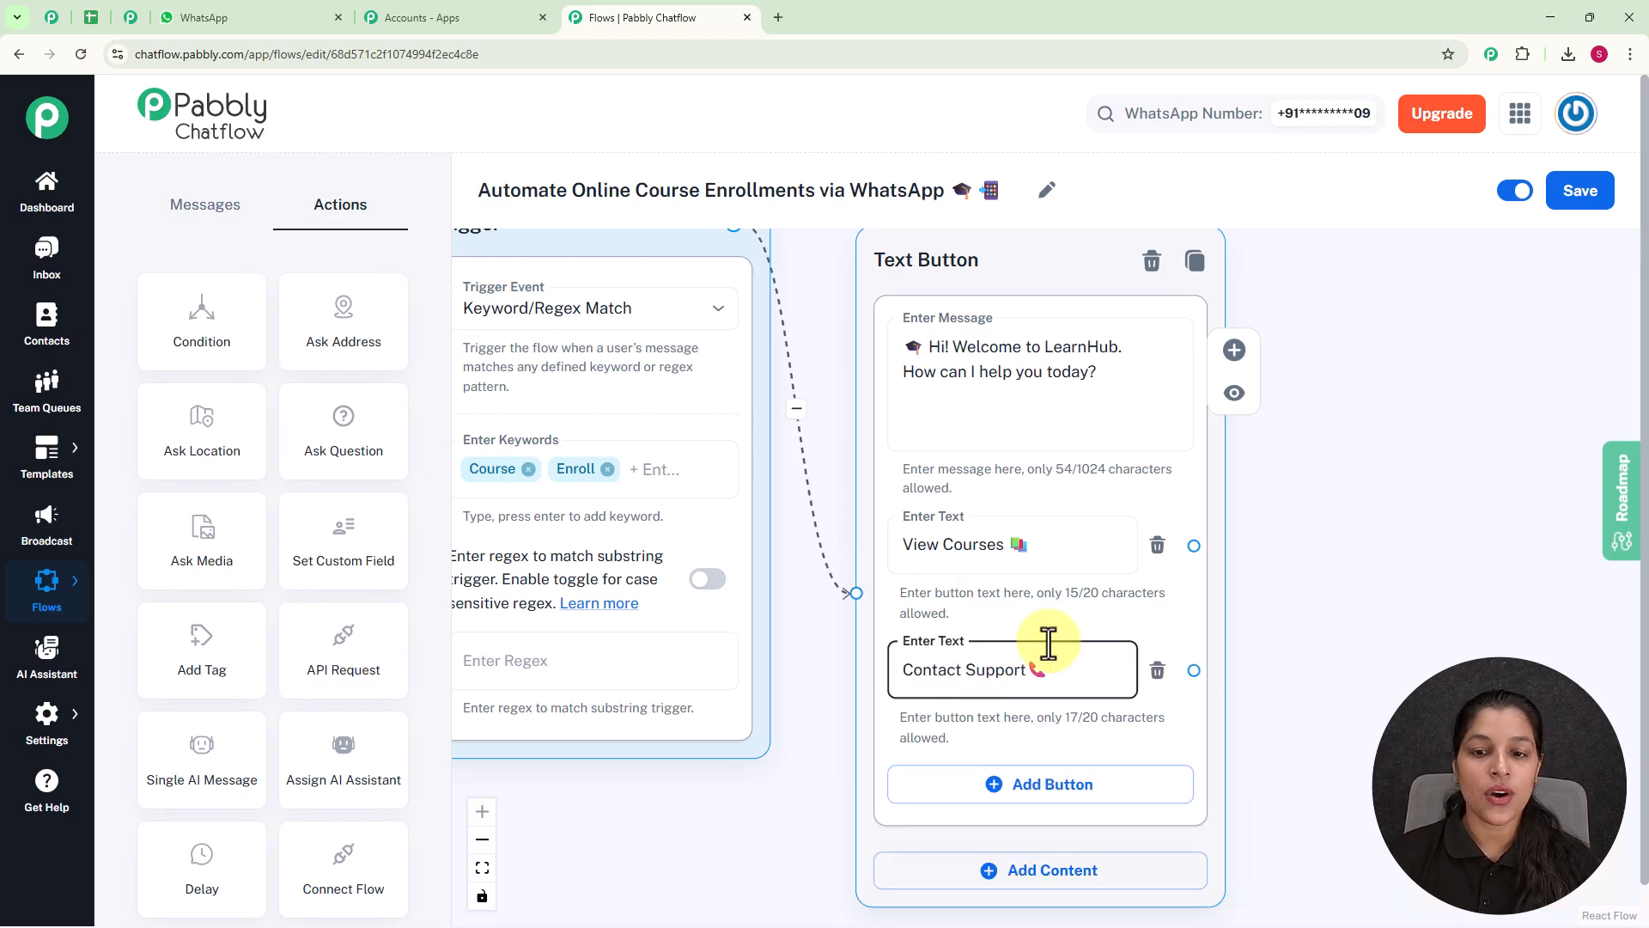
Connect a List message to the View Courses button and place the node up and to the side of the welcome message.
scroll(1049, 642, down, 3)
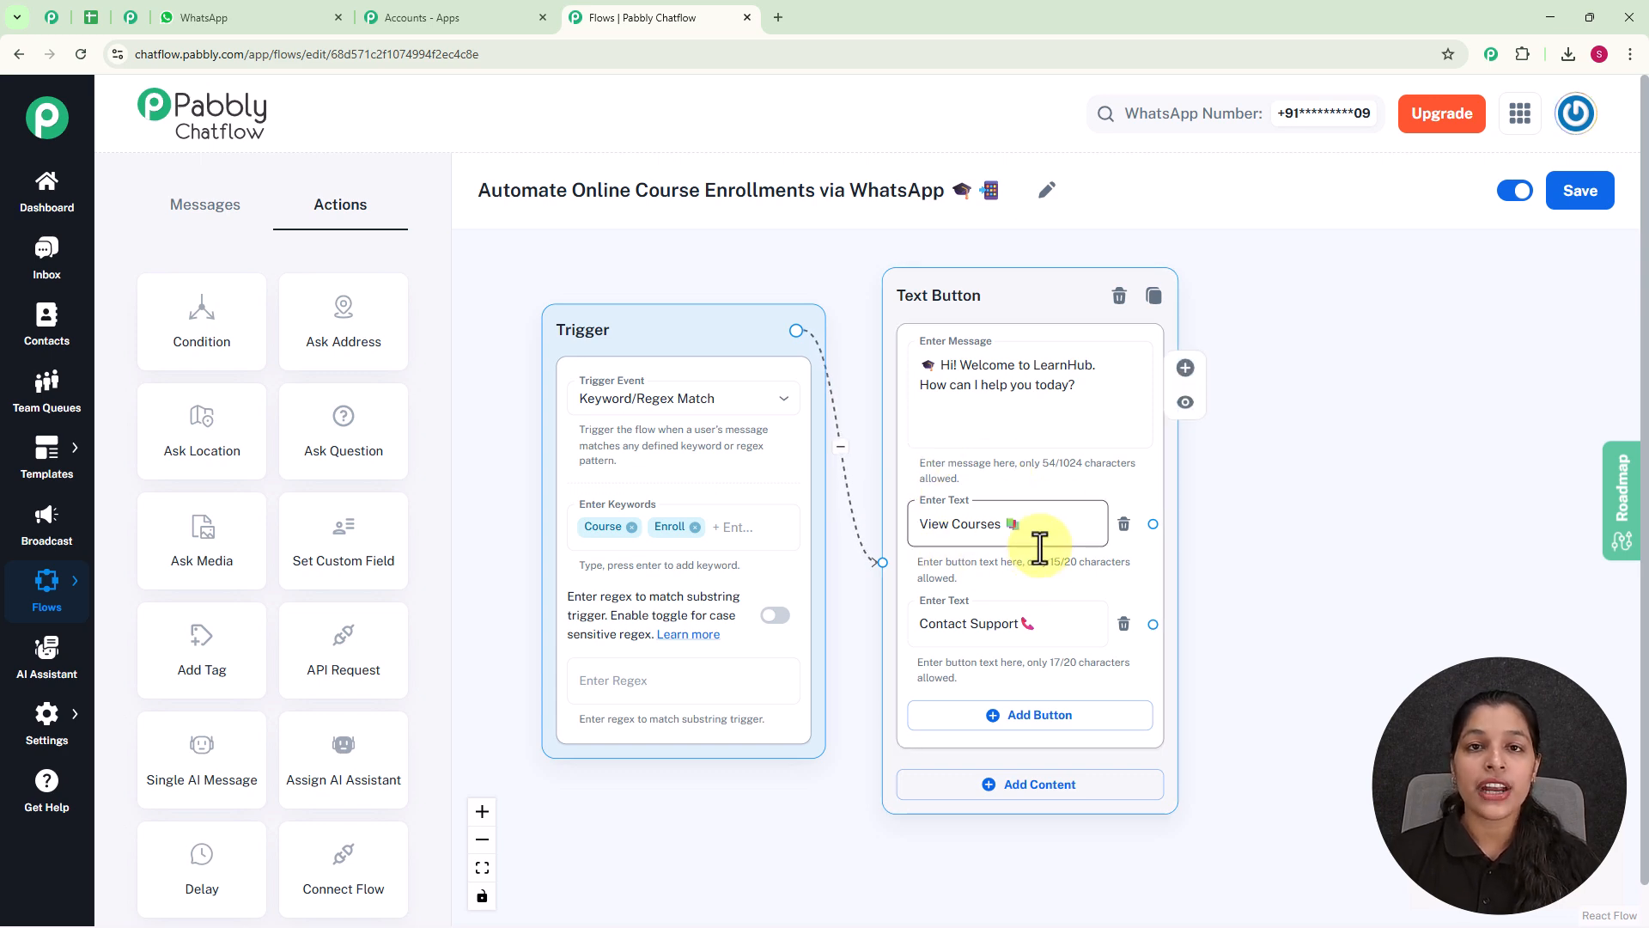
drag(1153, 523, 1336, 357)
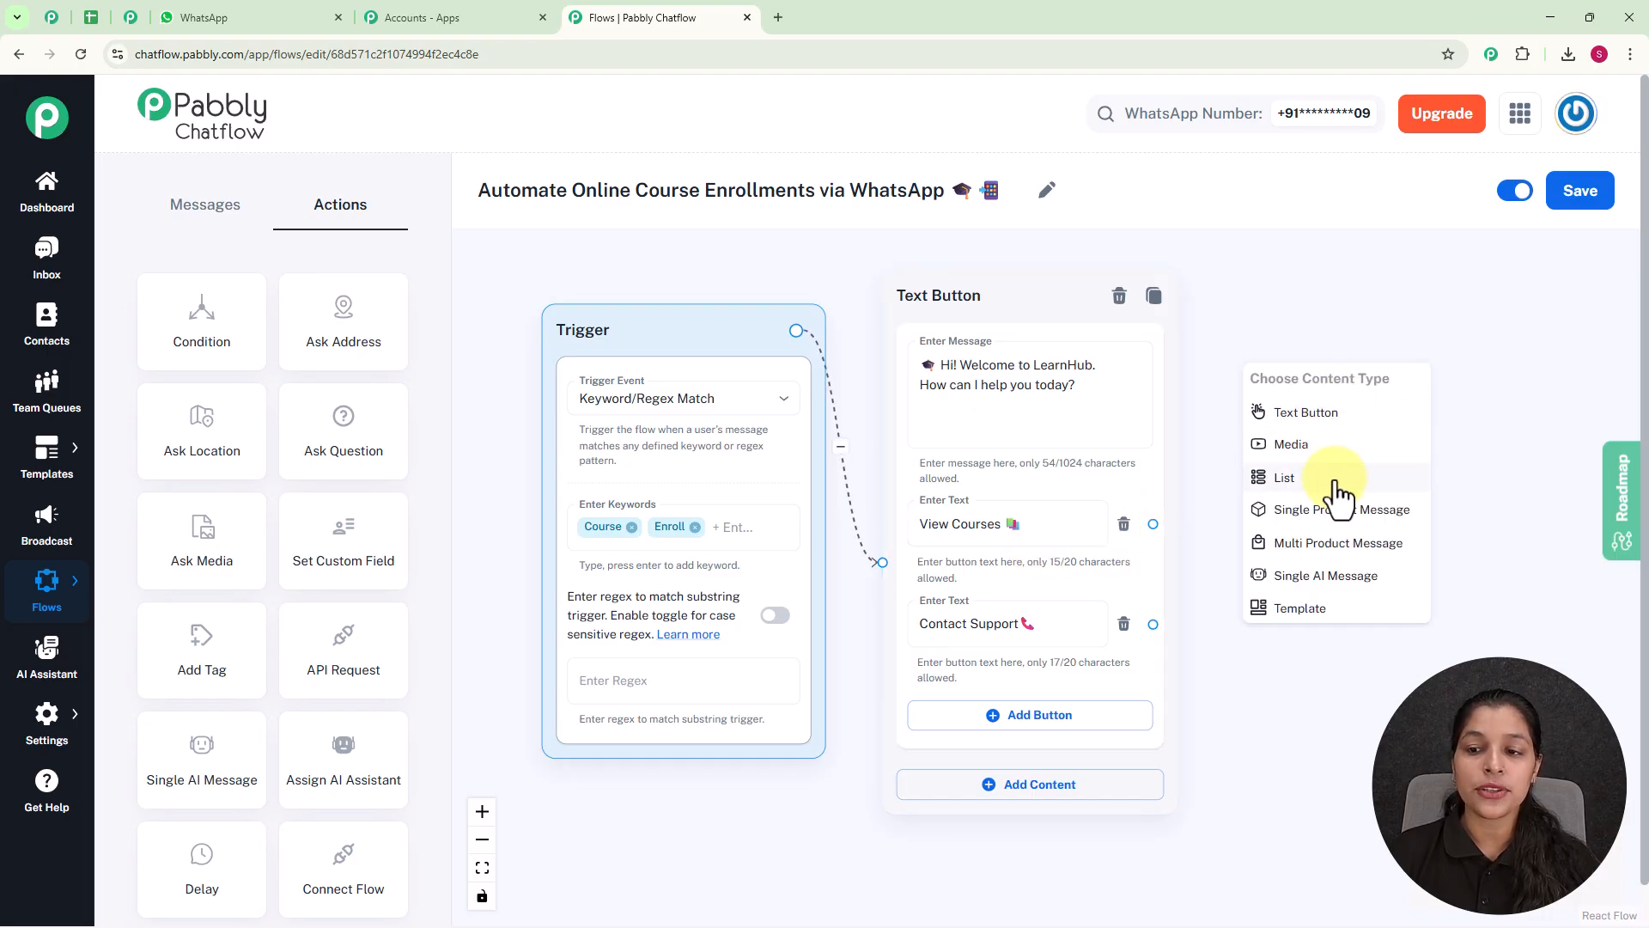
scroll(1337, 493, up, 1)
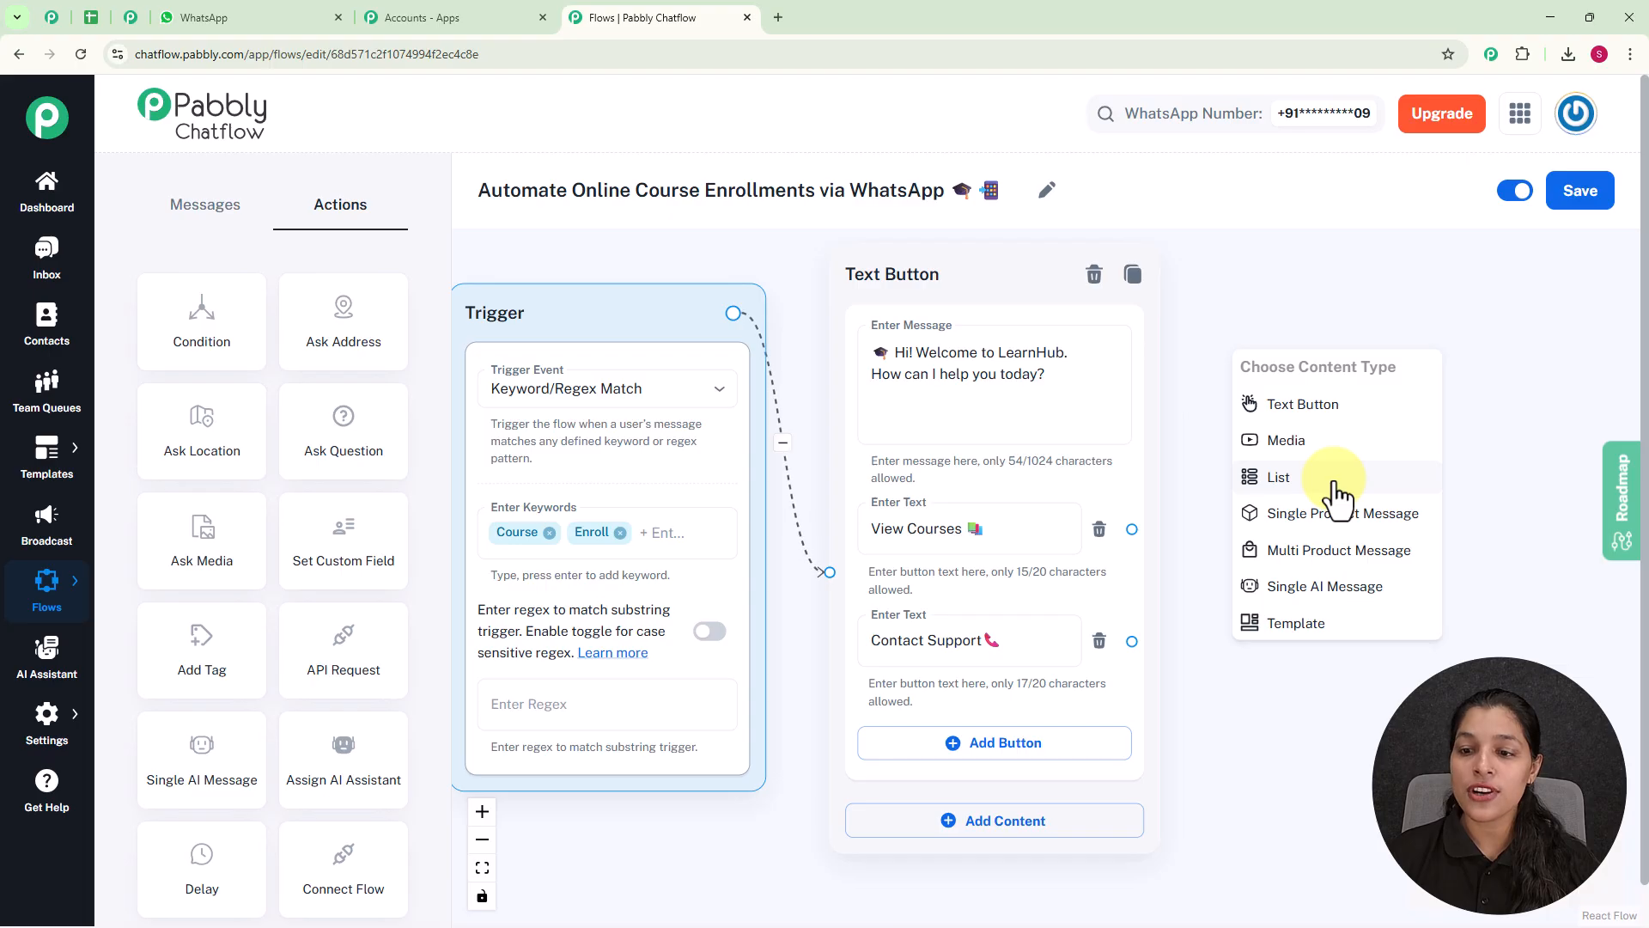
click(1336, 478)
scroll(1337, 478, down, 1)
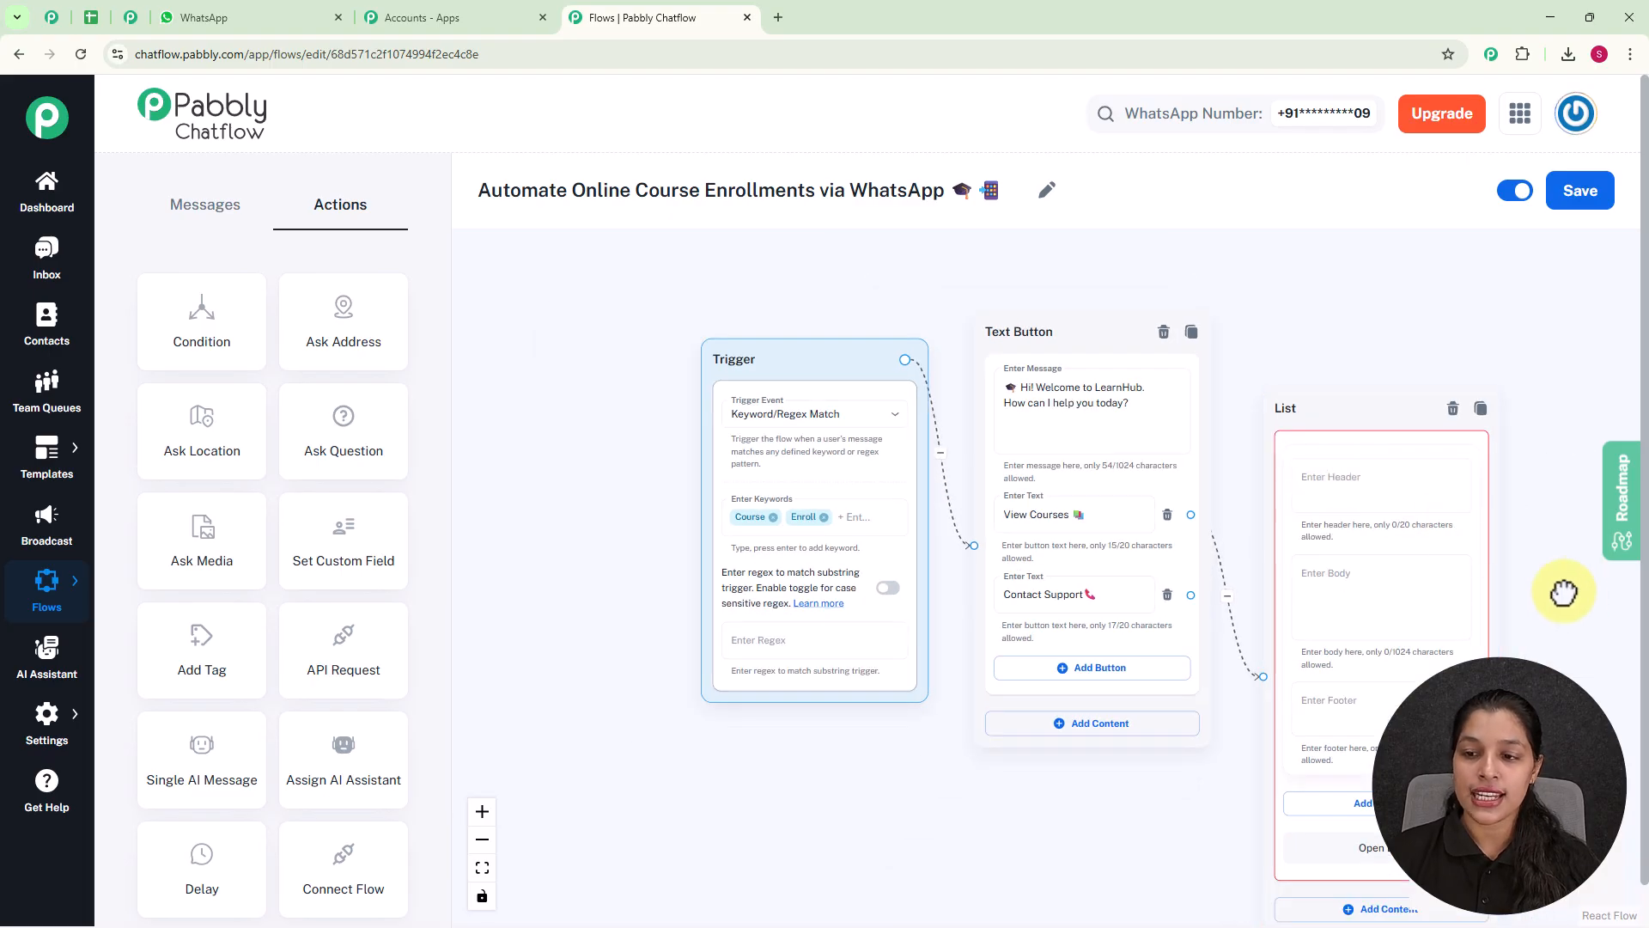
drag(1575, 589, 1292, 627)
drag(1104, 426, 1145, 255)
drag(1356, 556, 1430, 555)
Set the List message's body text to "Here's a list of our top courses.".
click(1184, 360)
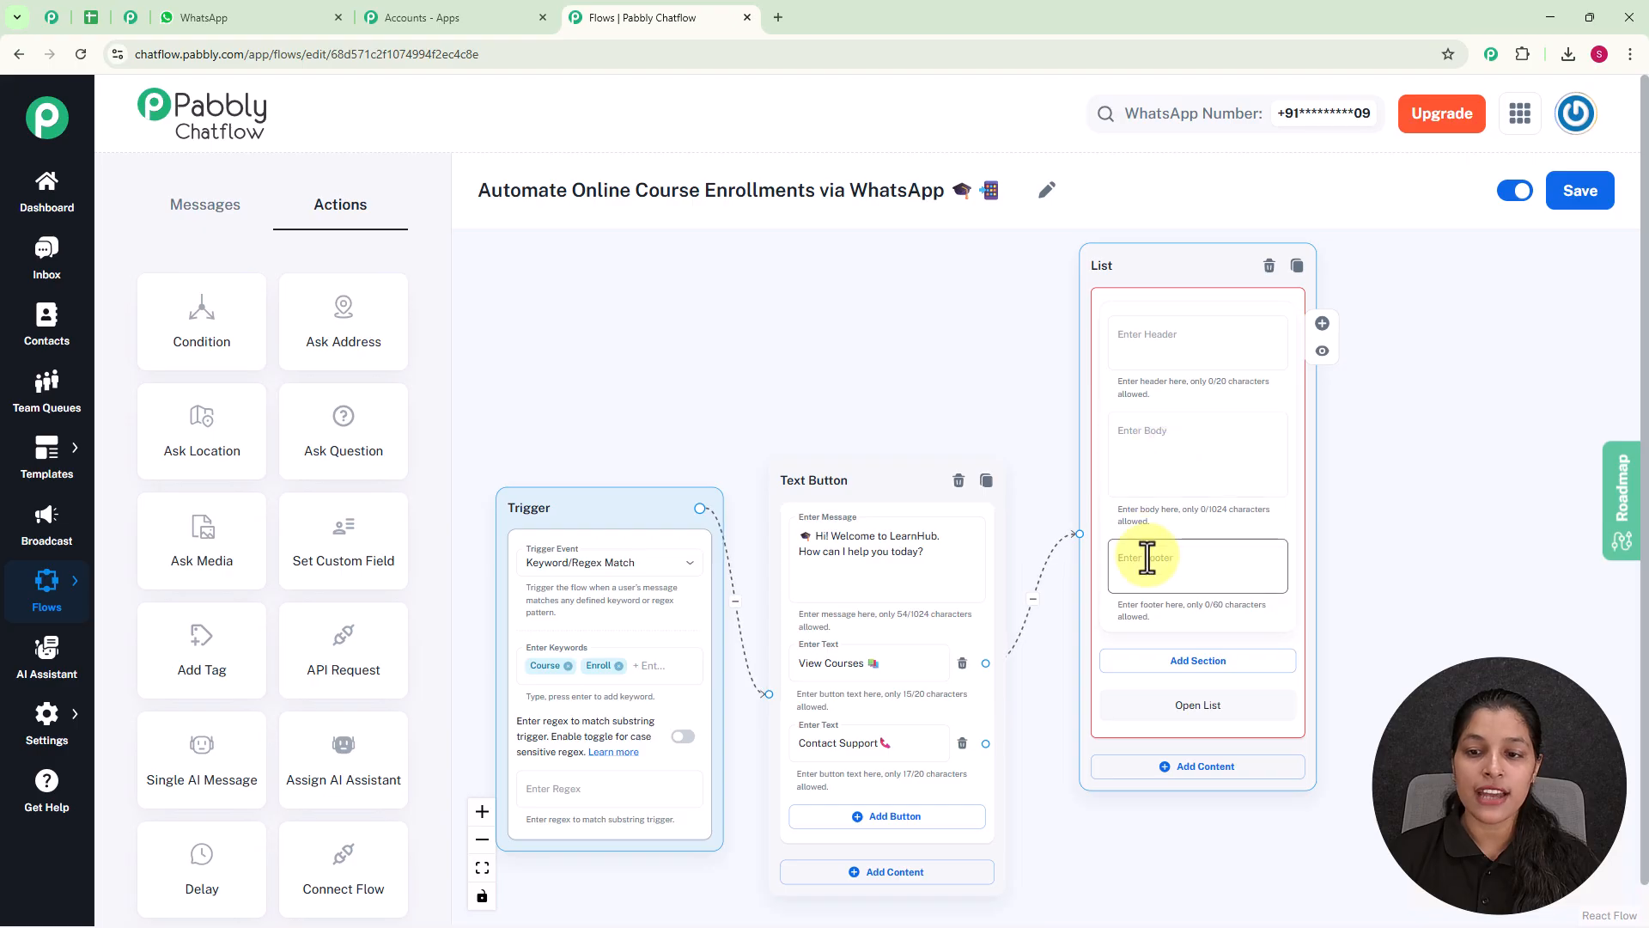
scroll(1164, 467, up, 1)
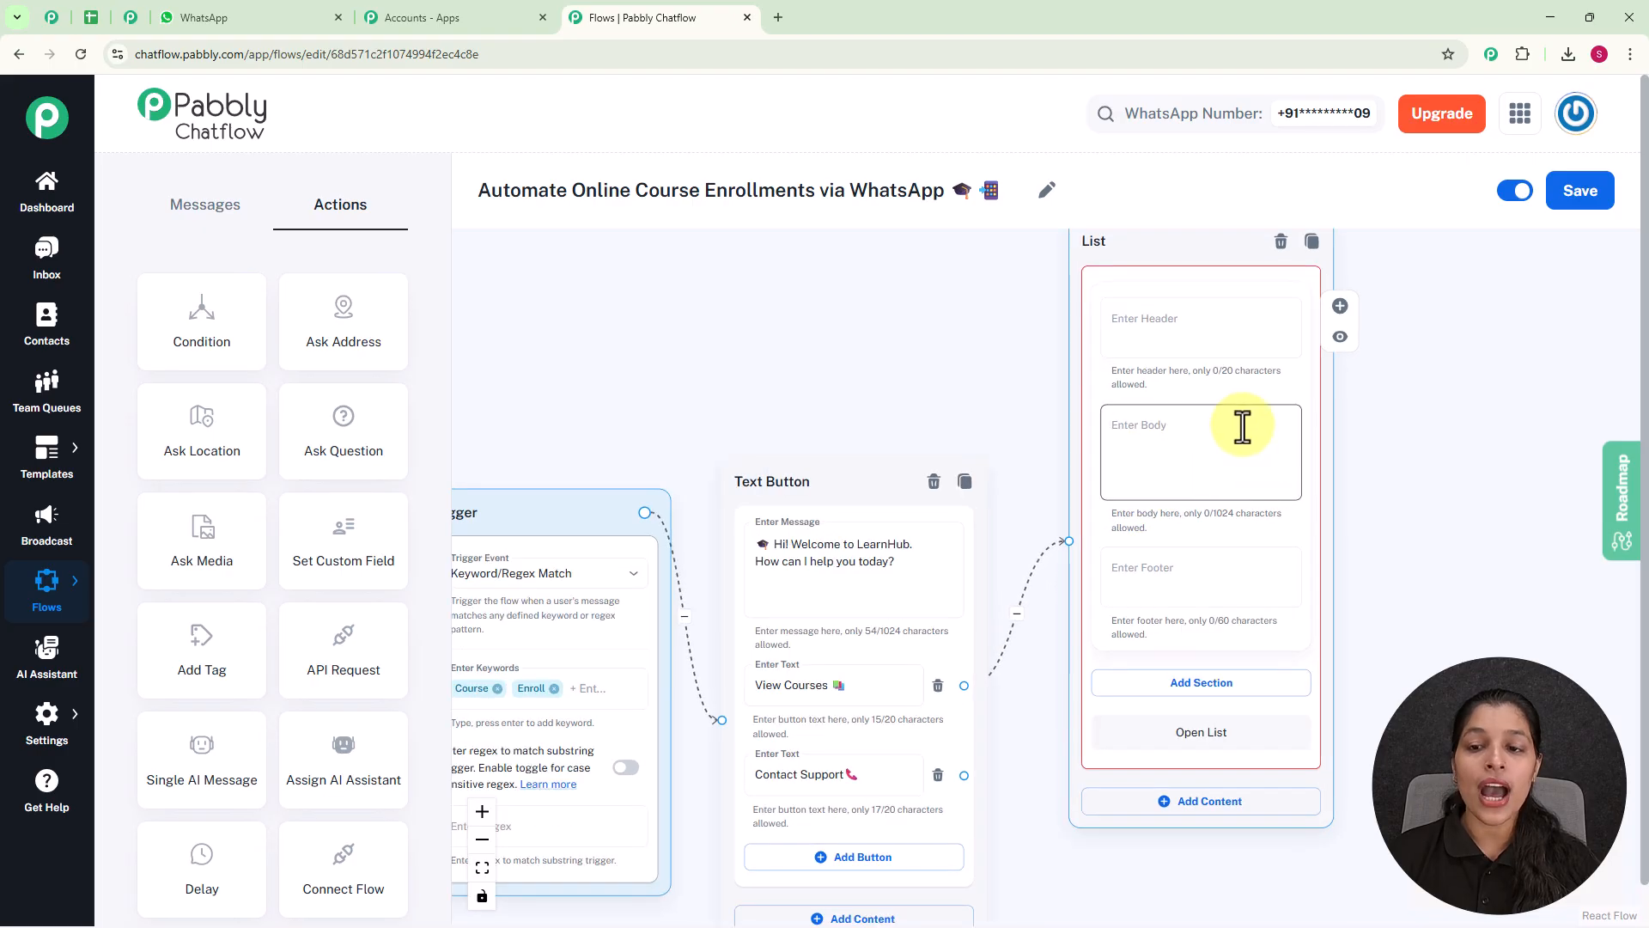
click(1164, 469)
text(Here's a list of our top courses.)
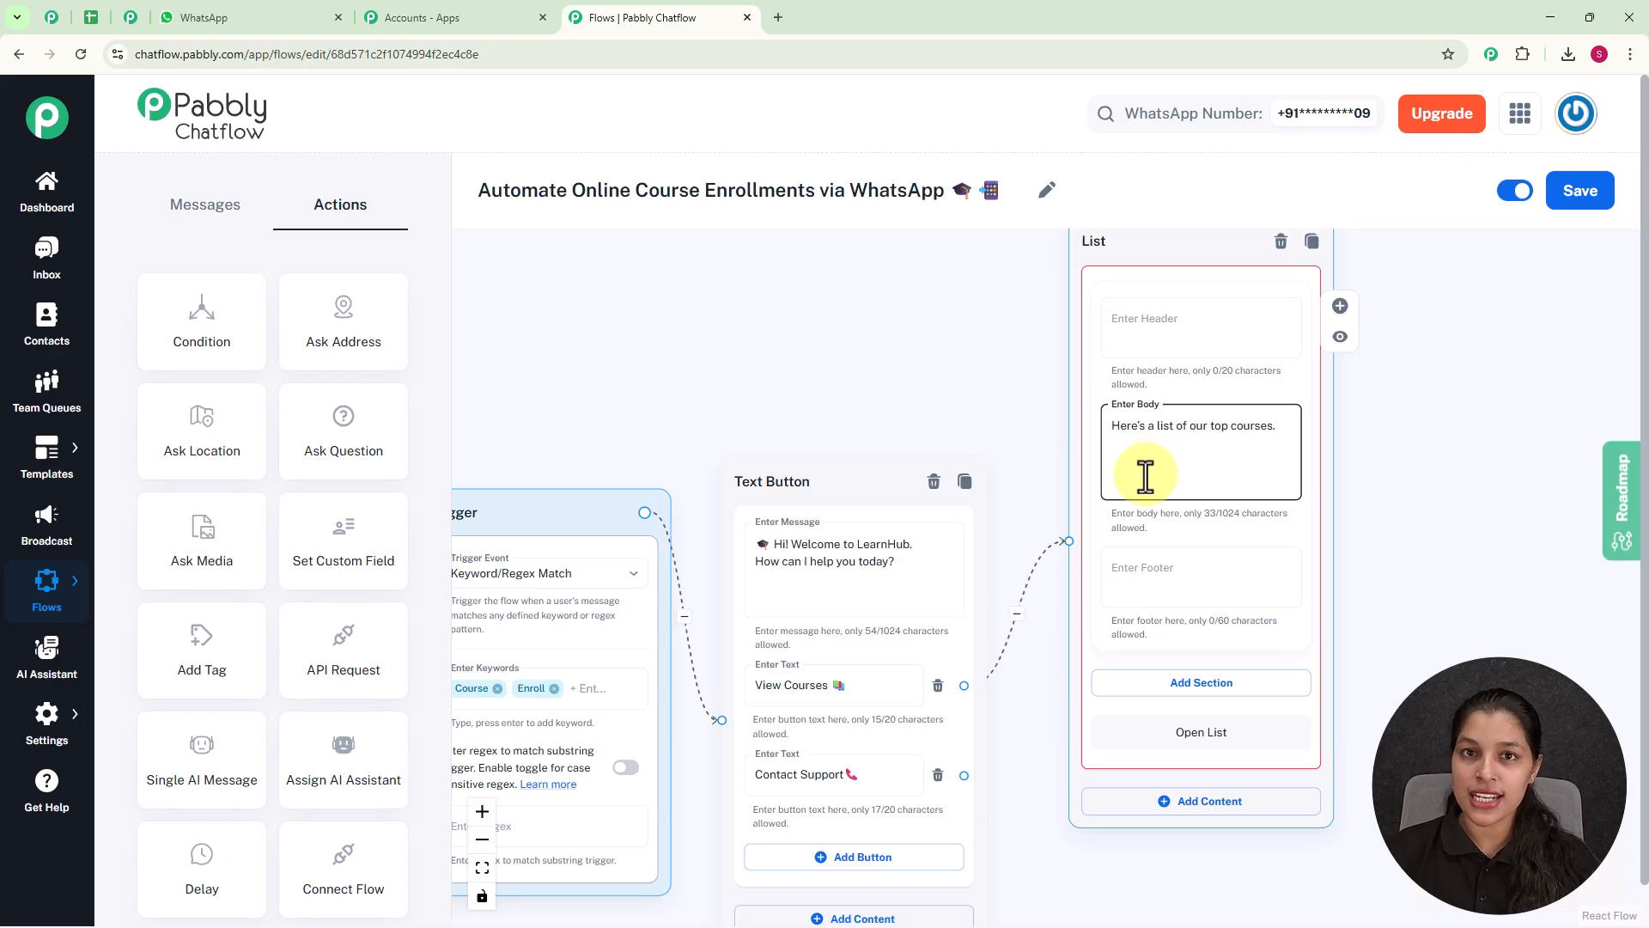
Add a section titled "Courses" to the List message.
scroll(1144, 472, down, 1)
scroll(1334, 592, up, 3)
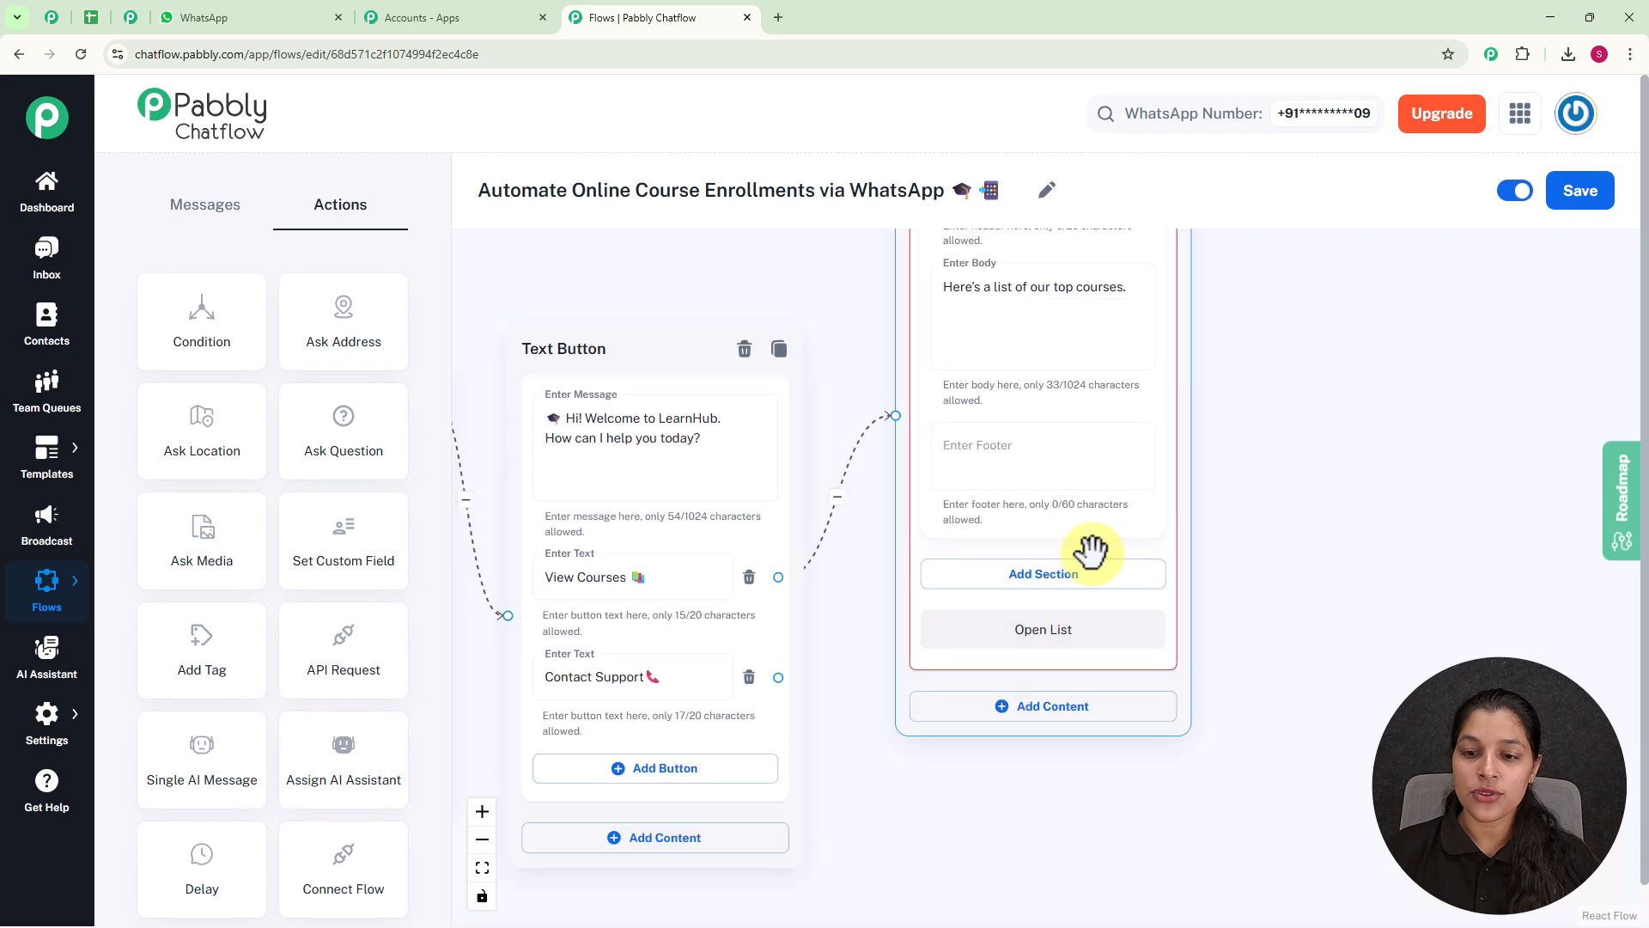
click(1050, 584)
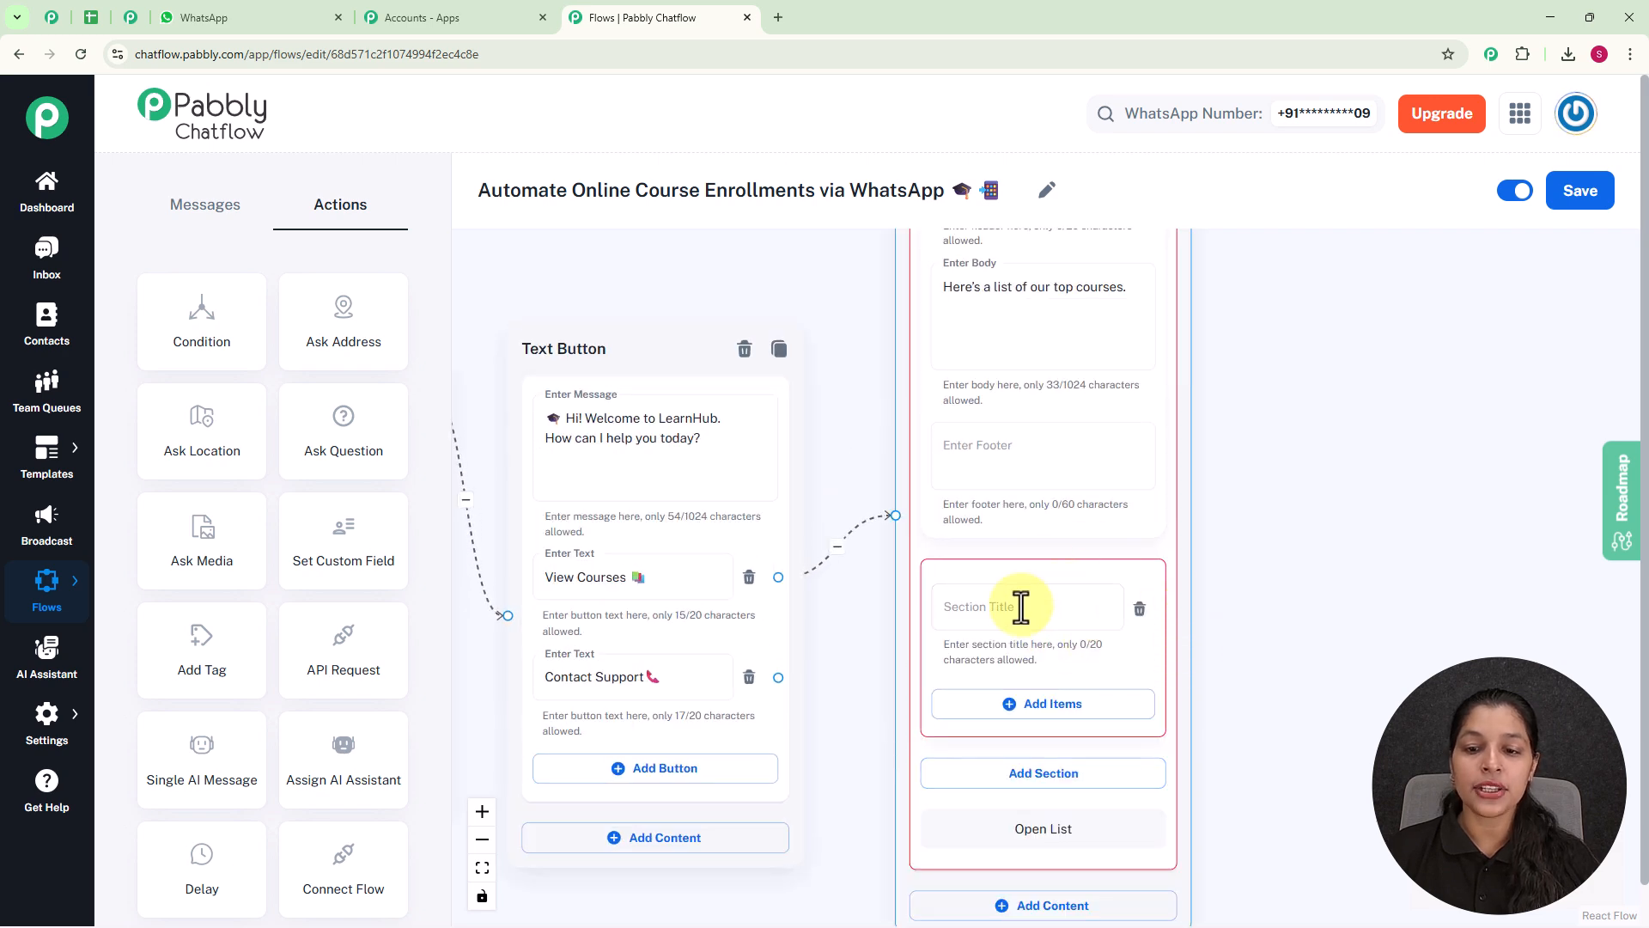
scroll(1037, 607, up, 2)
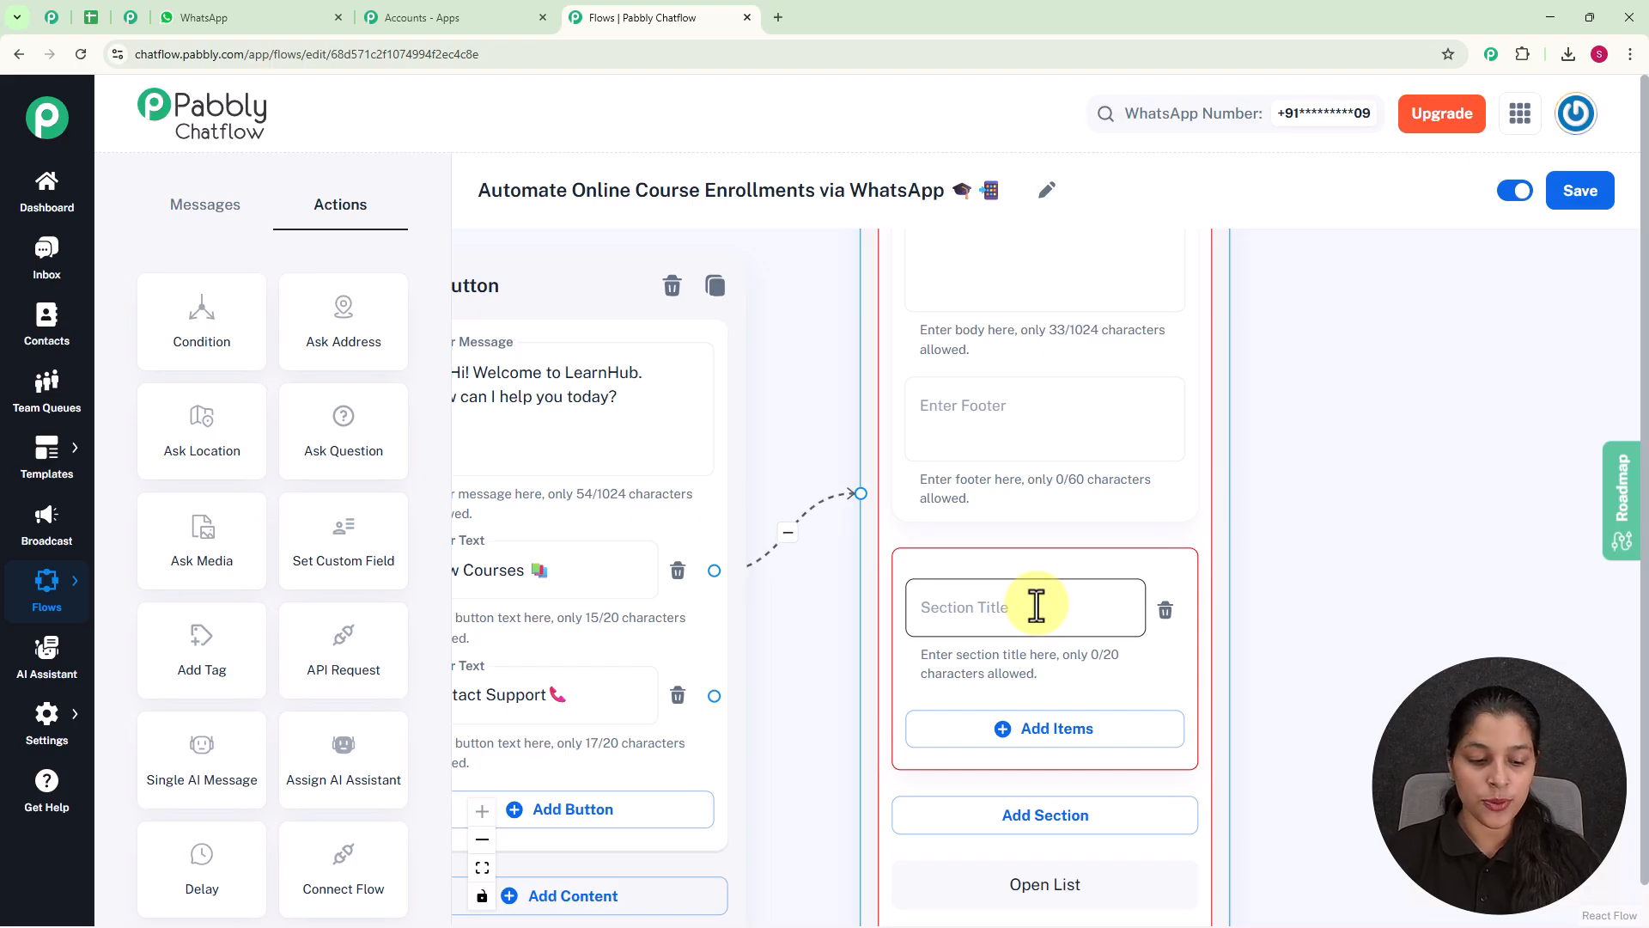
click(1037, 606)
text(Courses)
scroll(1220, 514, down, 2)
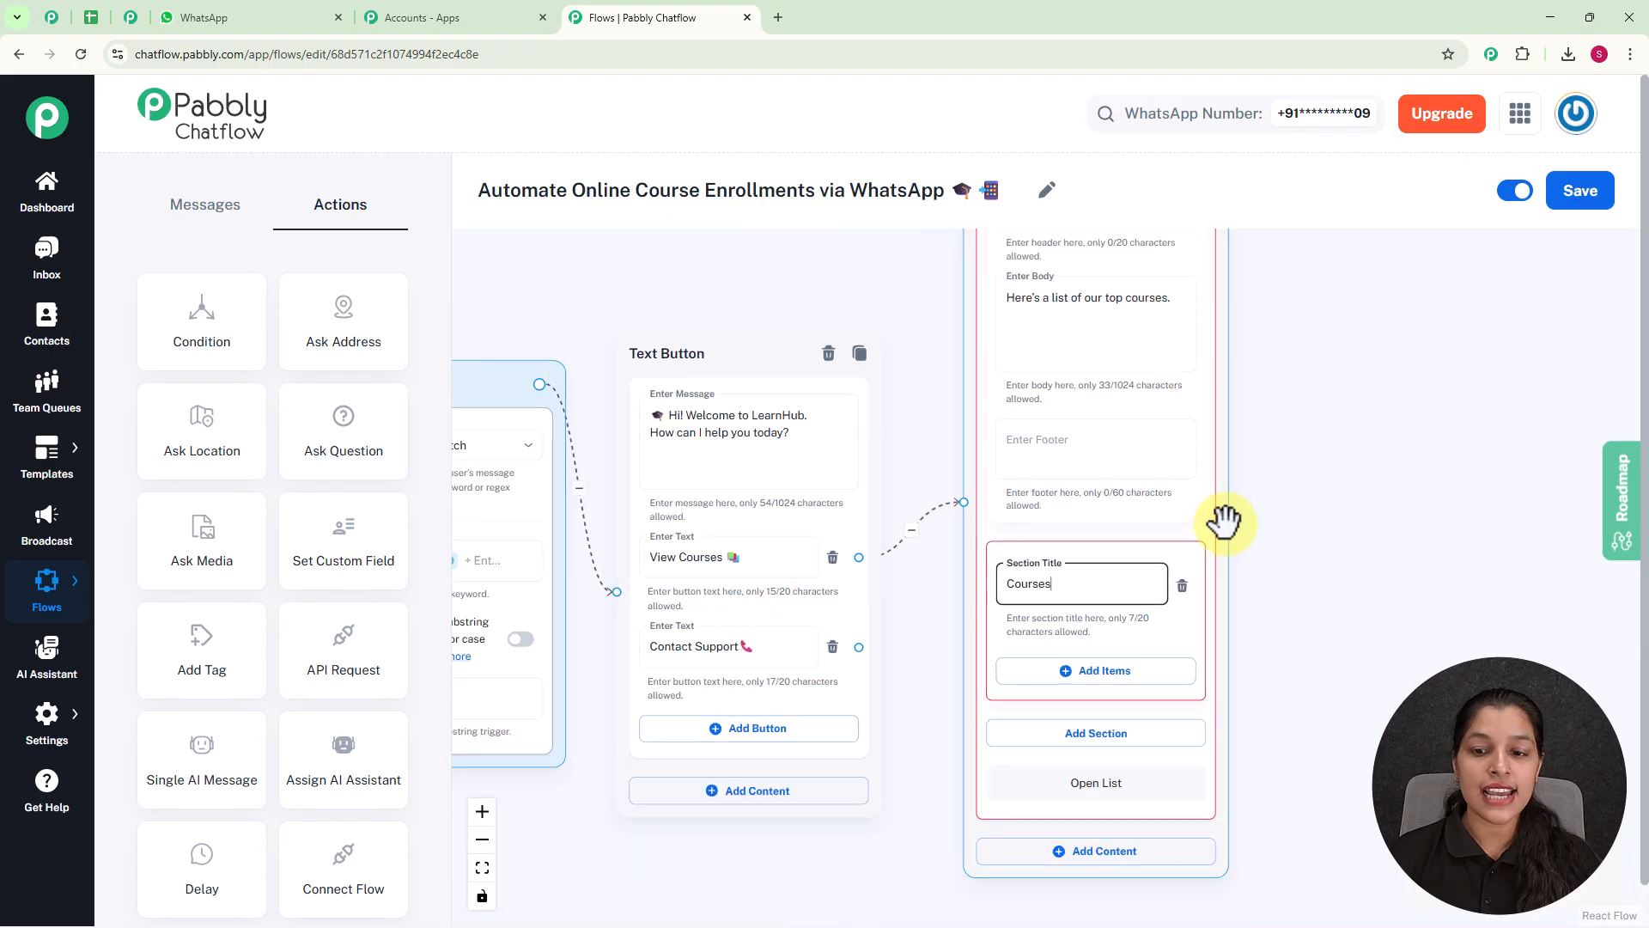
Add an item titled "Graphic Design 🎨" to the Courses section, leaving its description empty.
drag(1376, 643, 1329, 543)
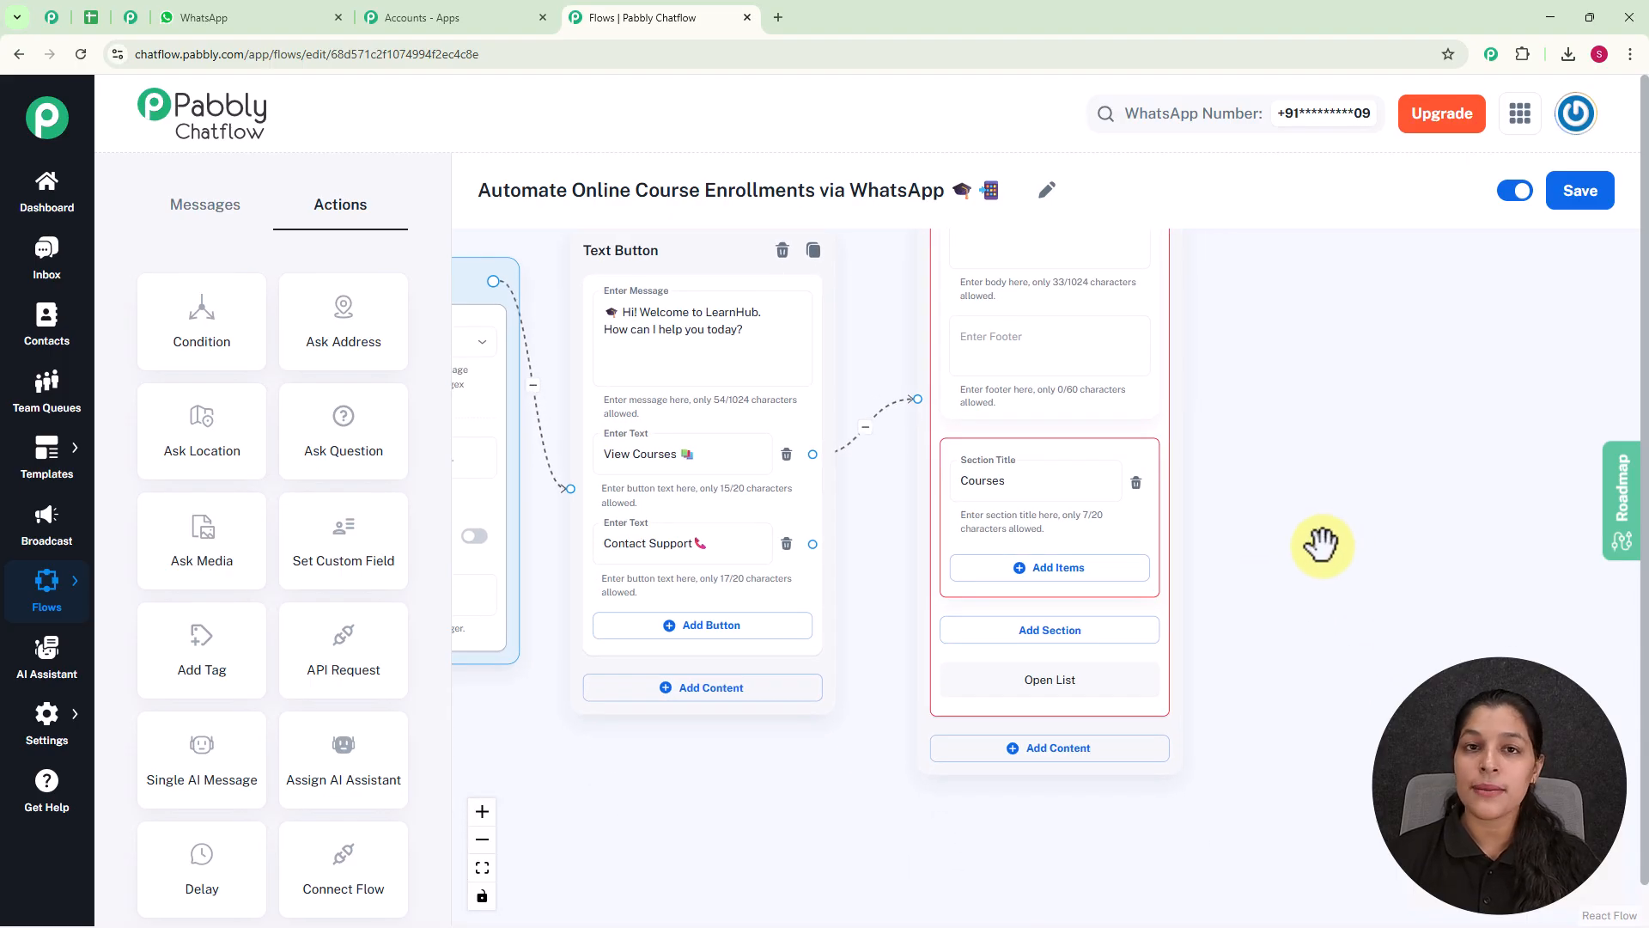
scroll(1022, 569, up, 2)
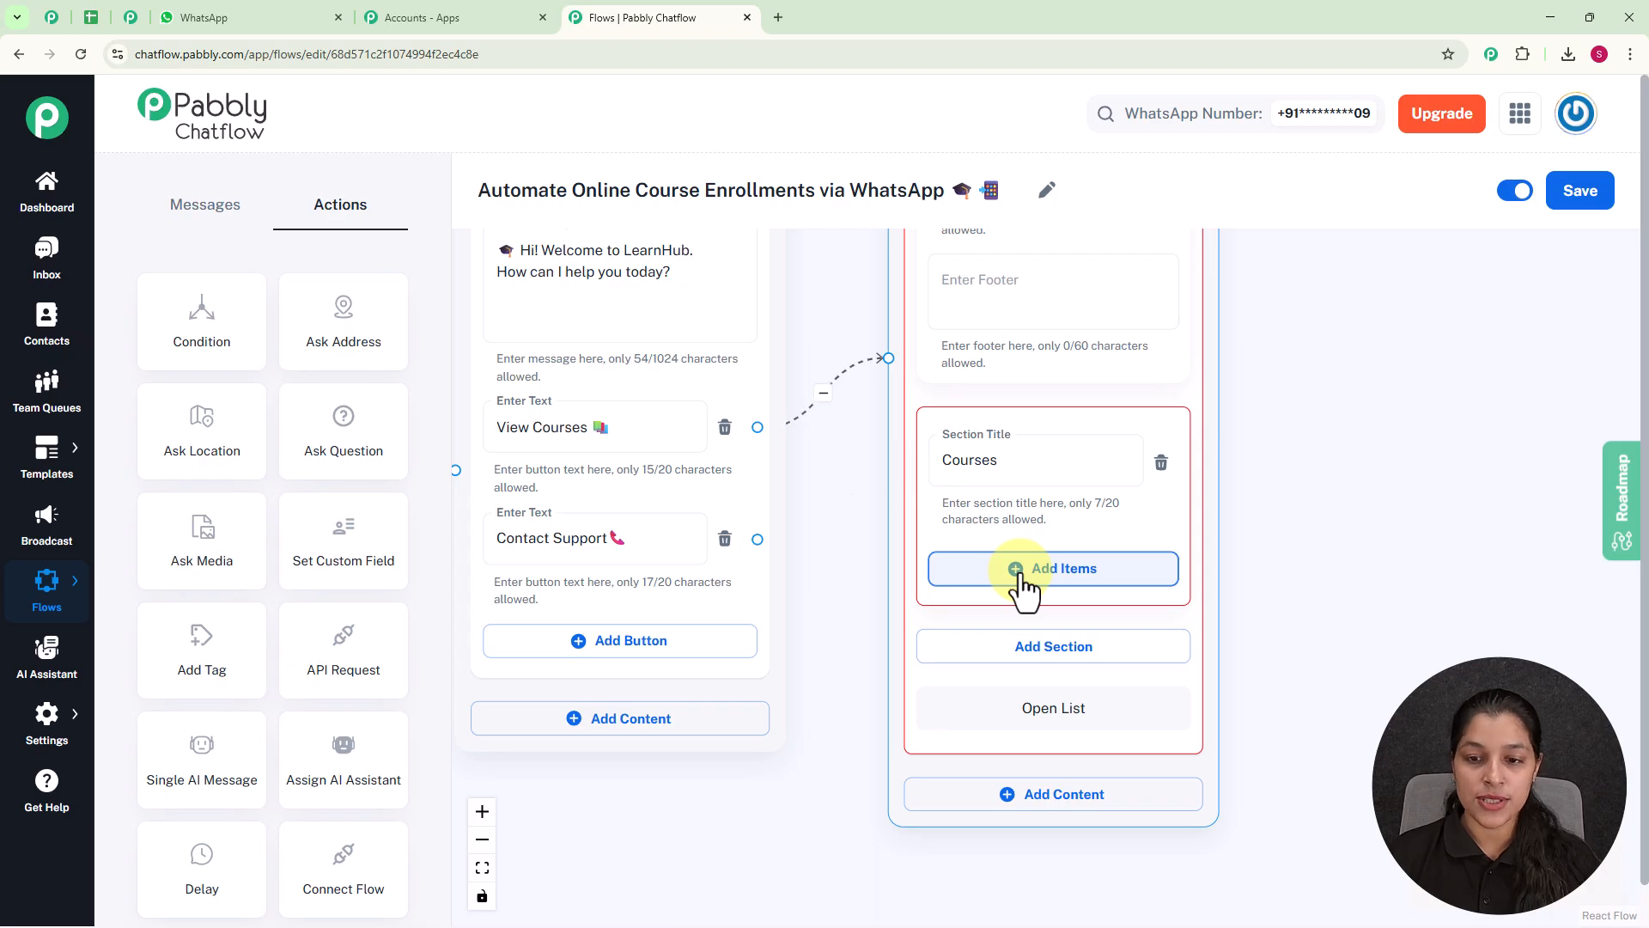
click(1022, 573)
drag(1391, 619, 1420, 469)
click(1104, 440)
click(1022, 586)
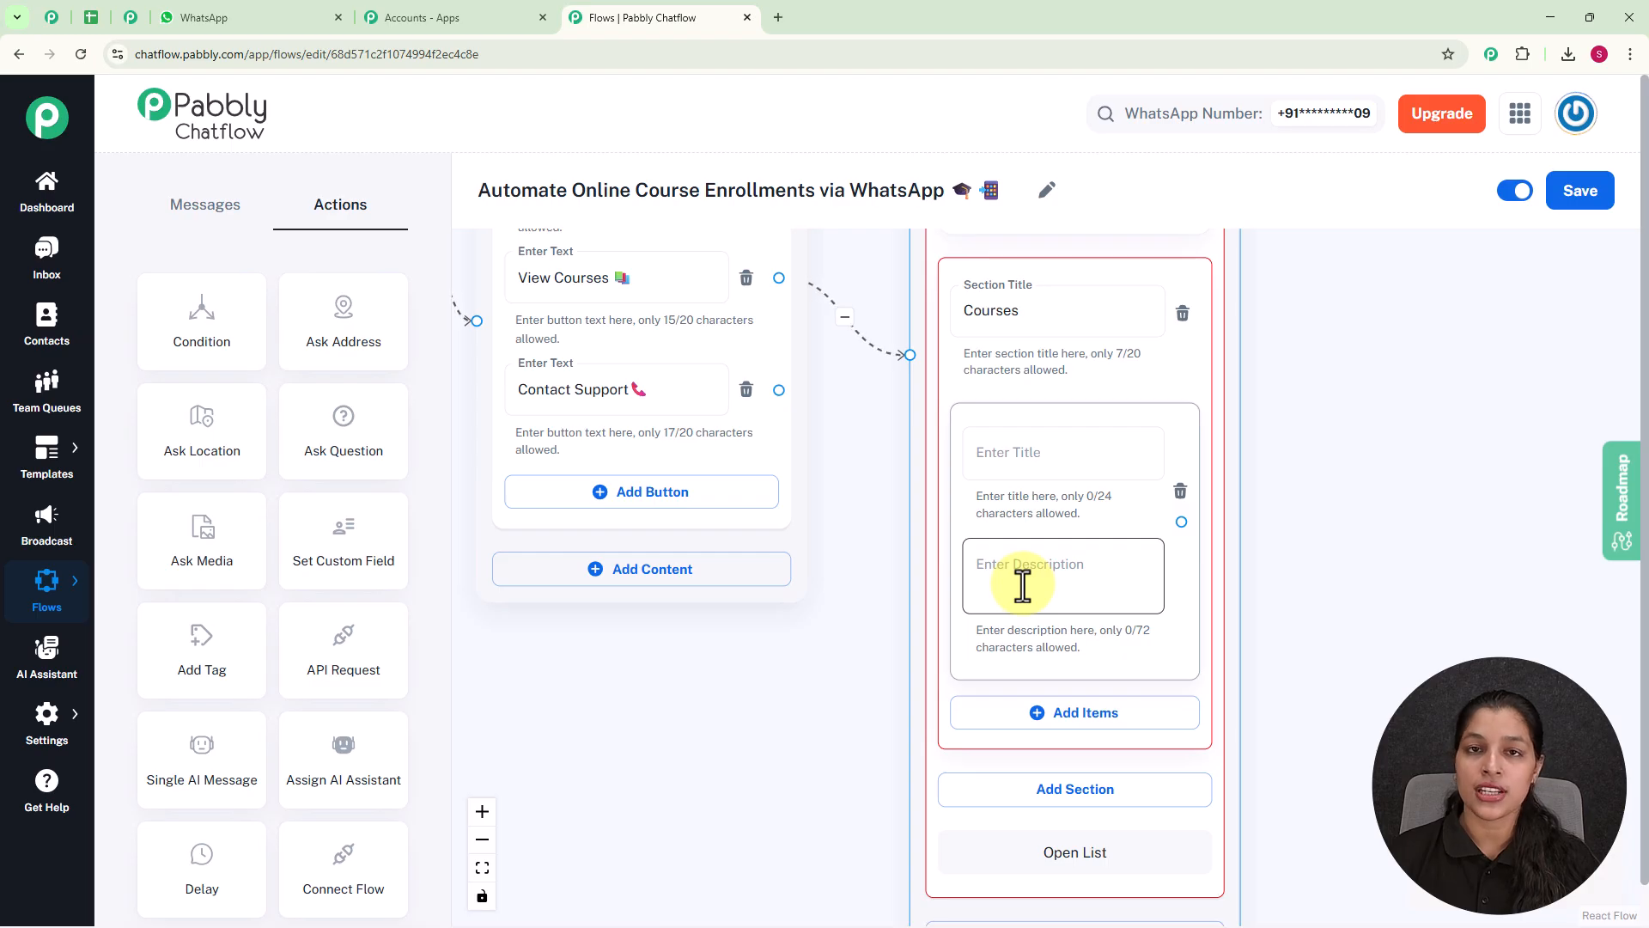
click(996, 461)
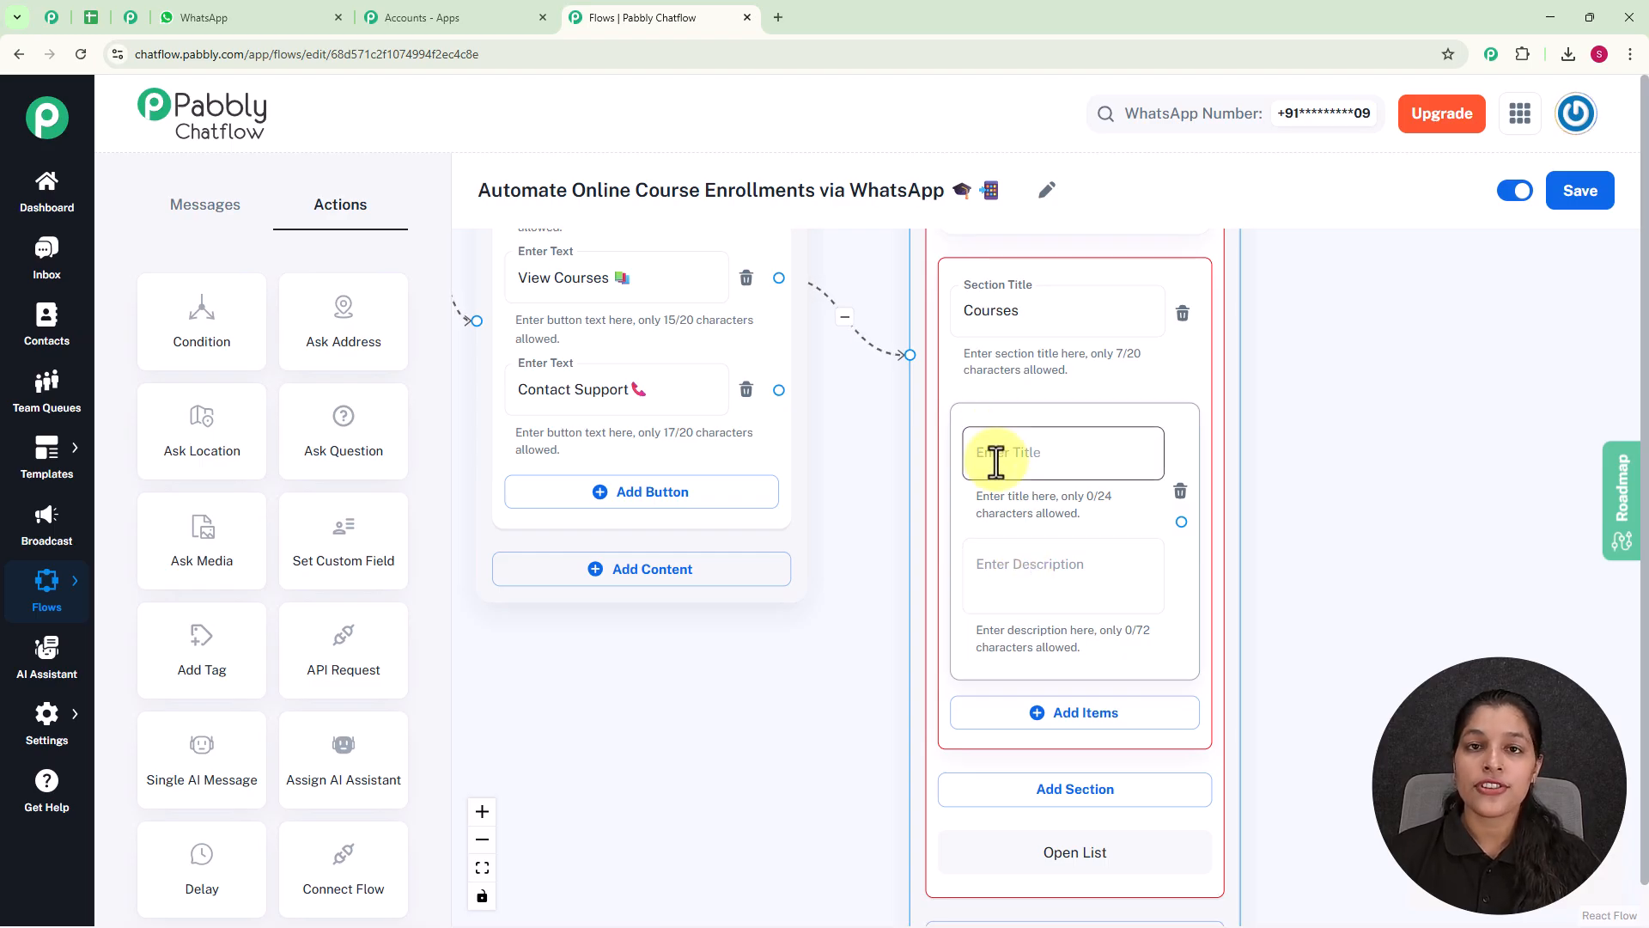
click(1050, 582)
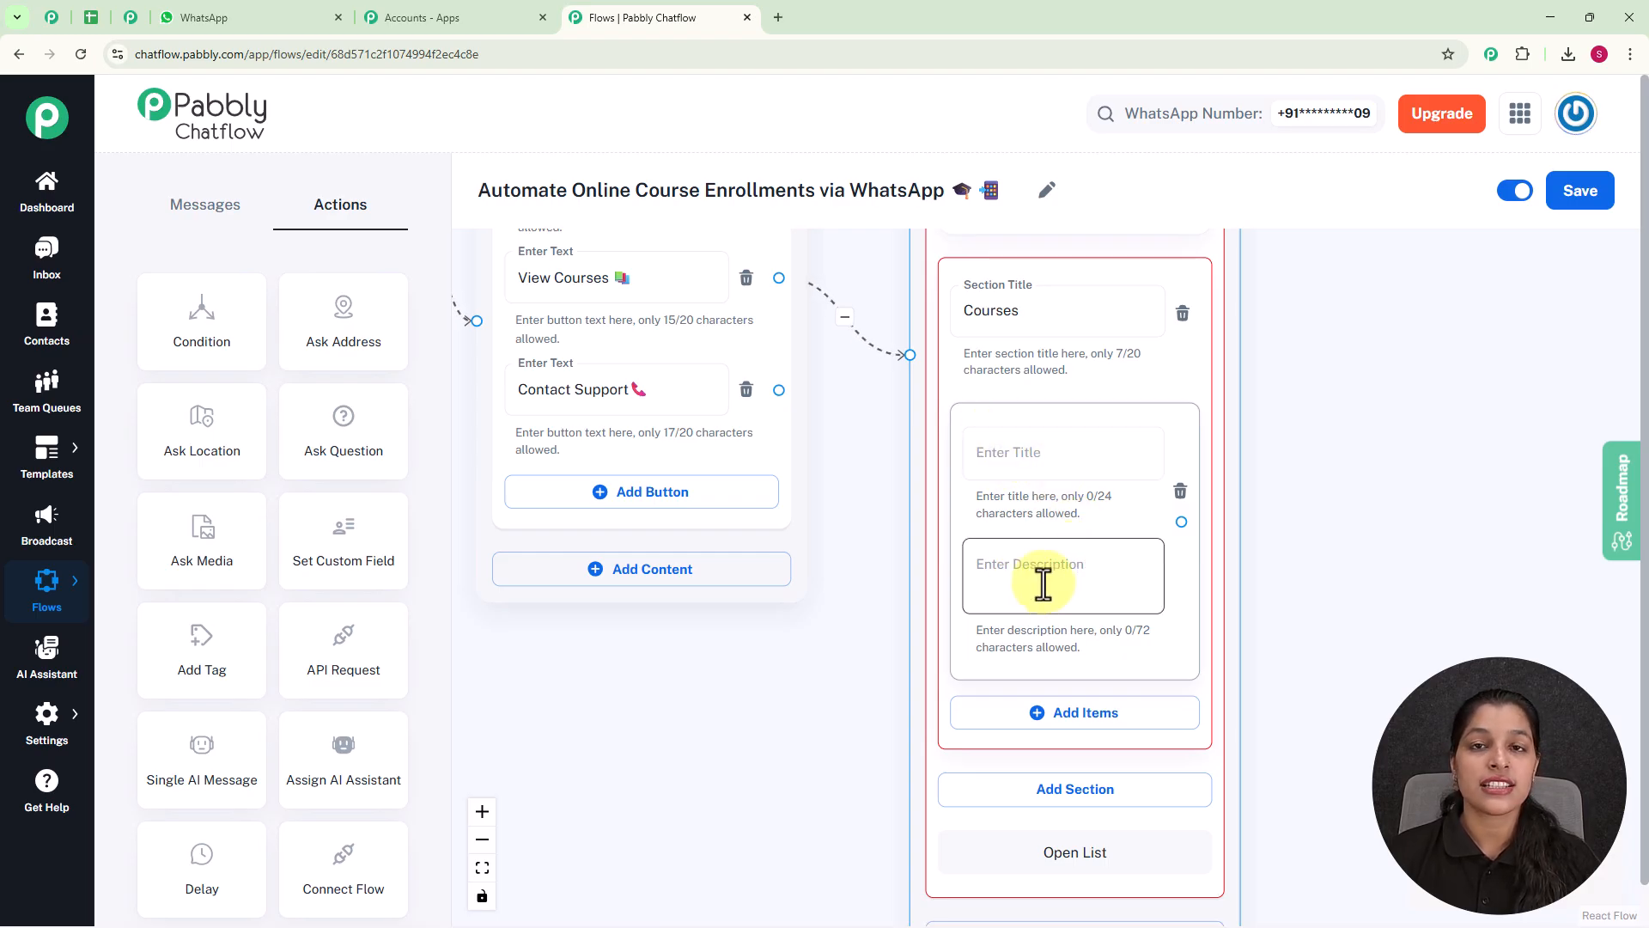
click(1004, 453)
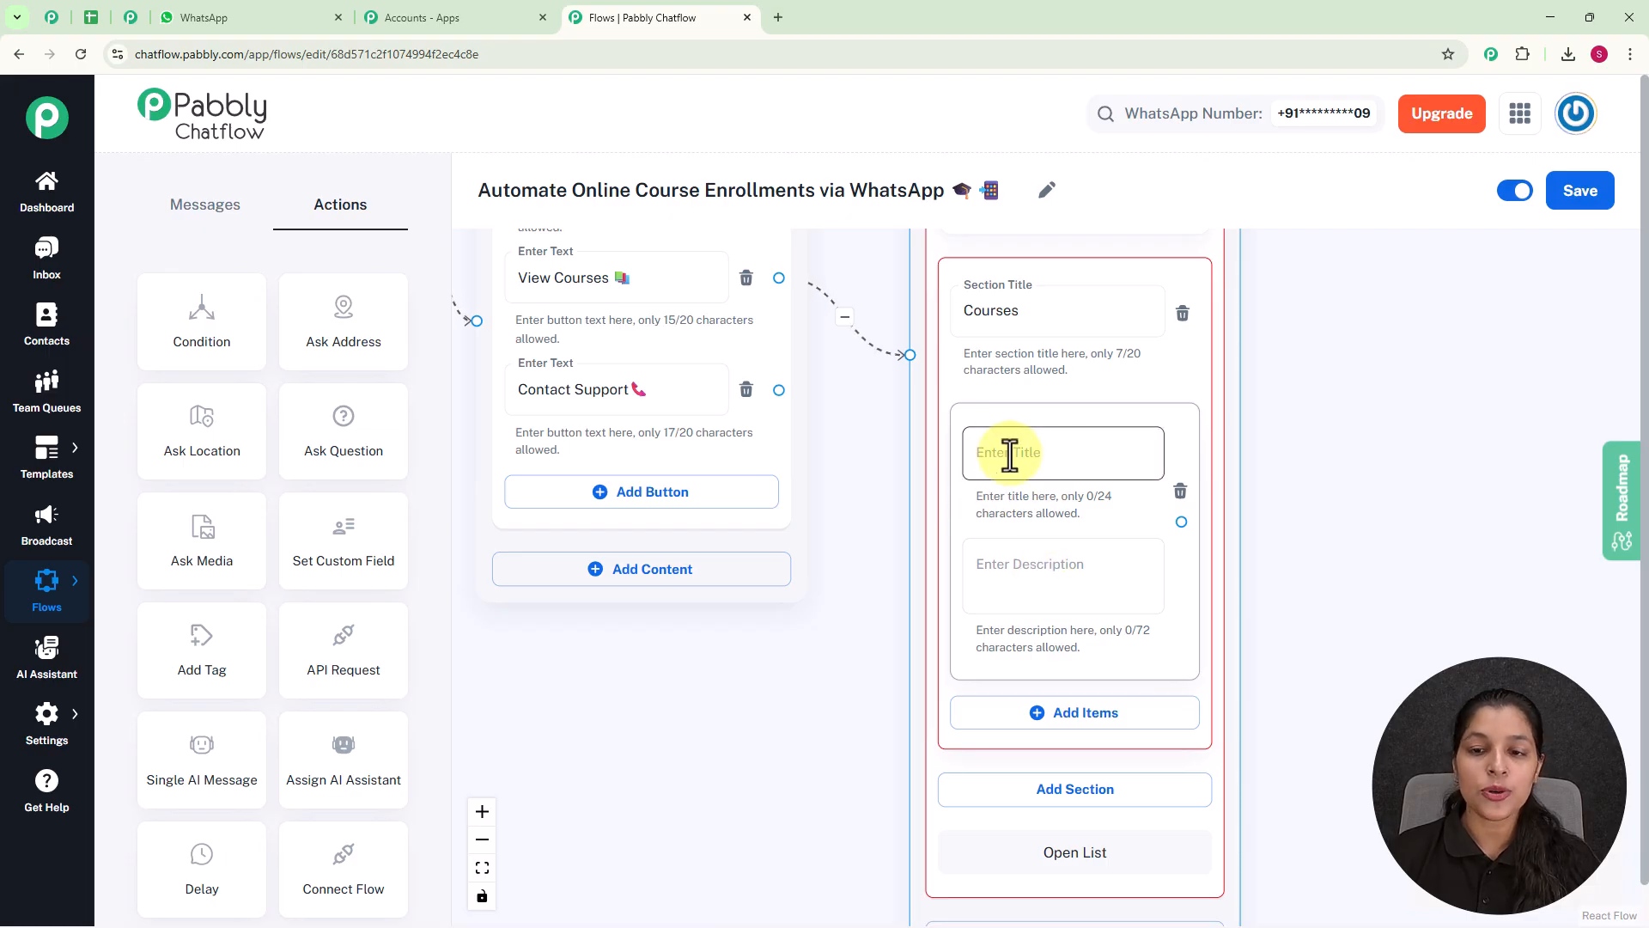
scroll(1005, 452, up, 1)
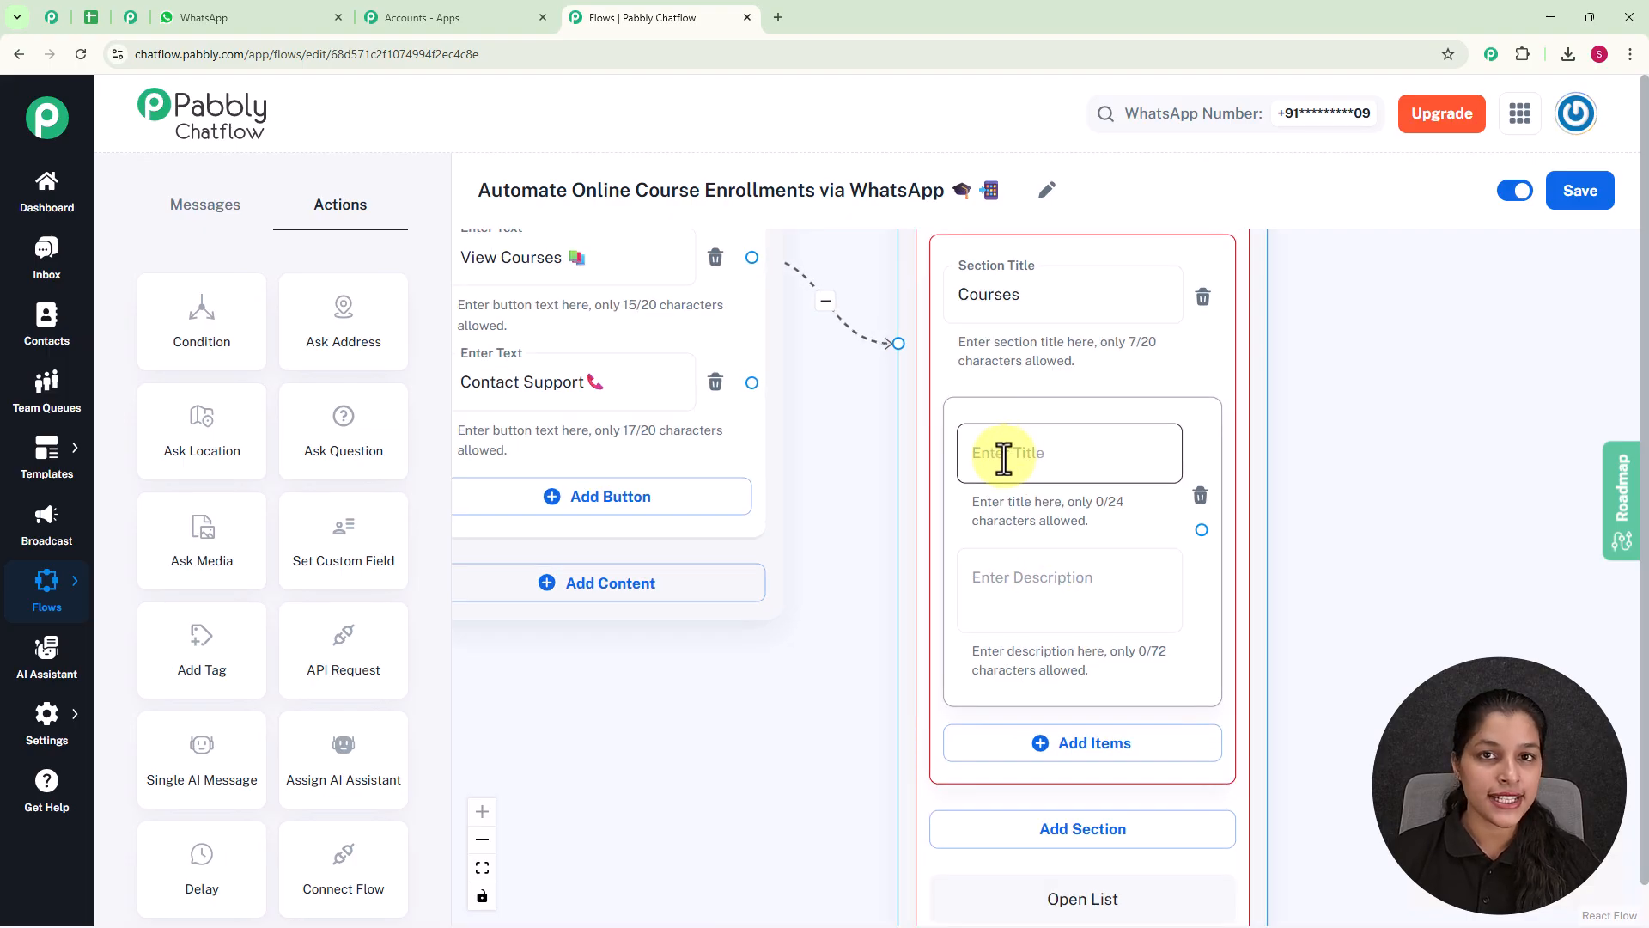
text(Graphic Design 🎨)
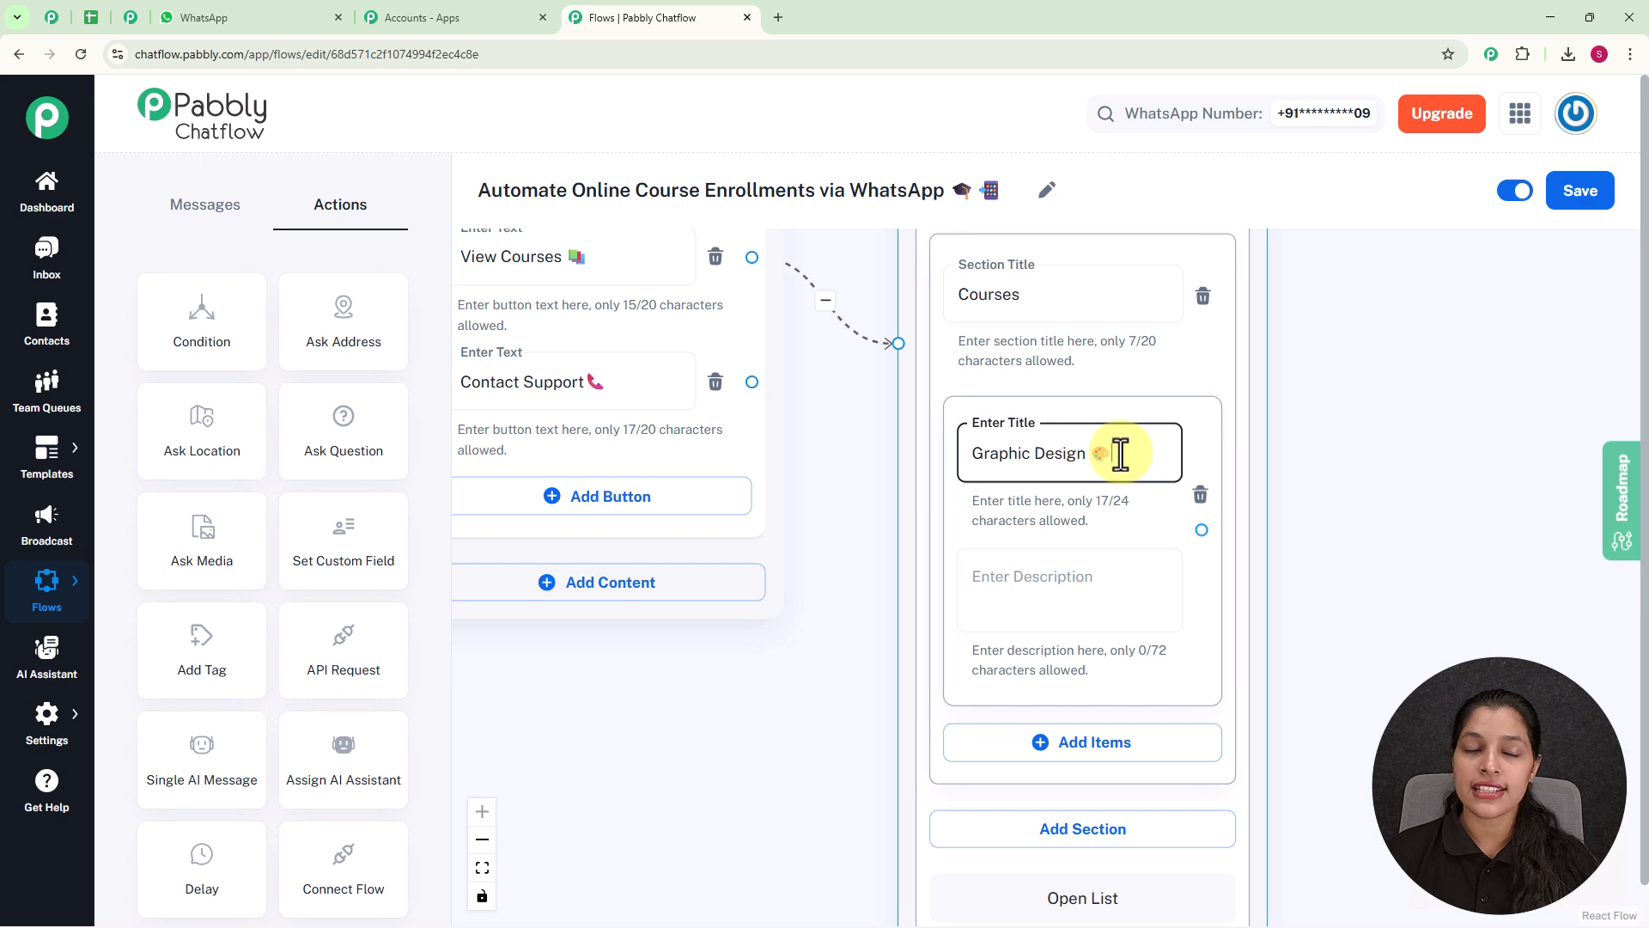
Add two more items to the Courses section, titled "Web Development 💻" and "Data Science 📊".
scroll(1121, 454, down, 3)
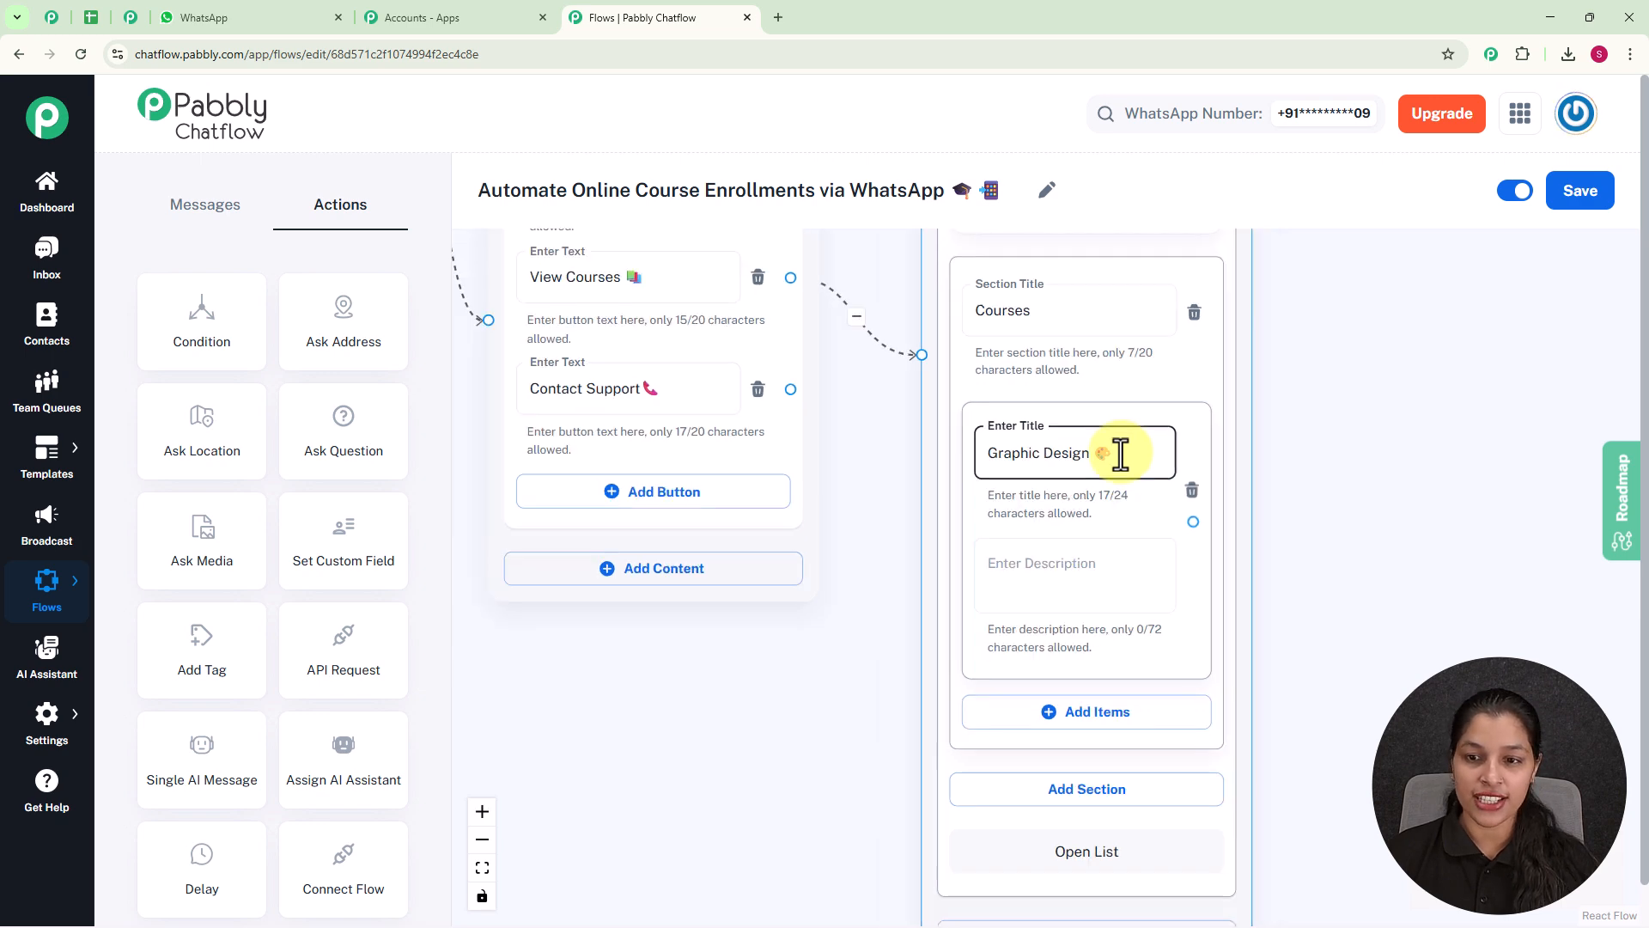
drag(1337, 574, 1229, 437)
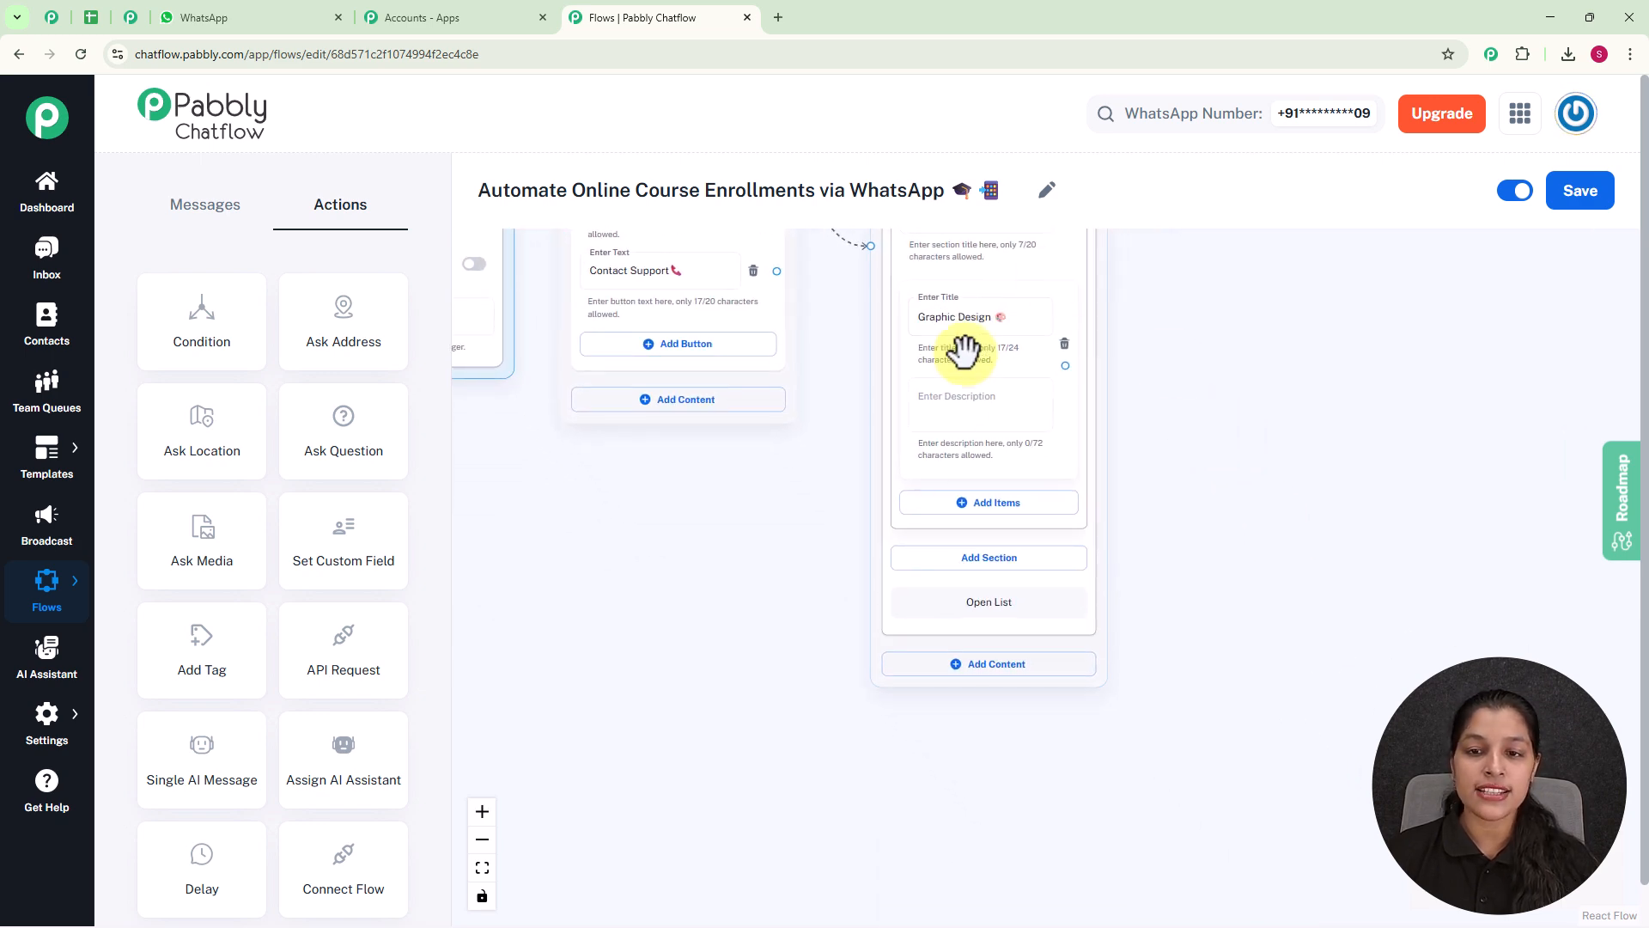
click(999, 505)
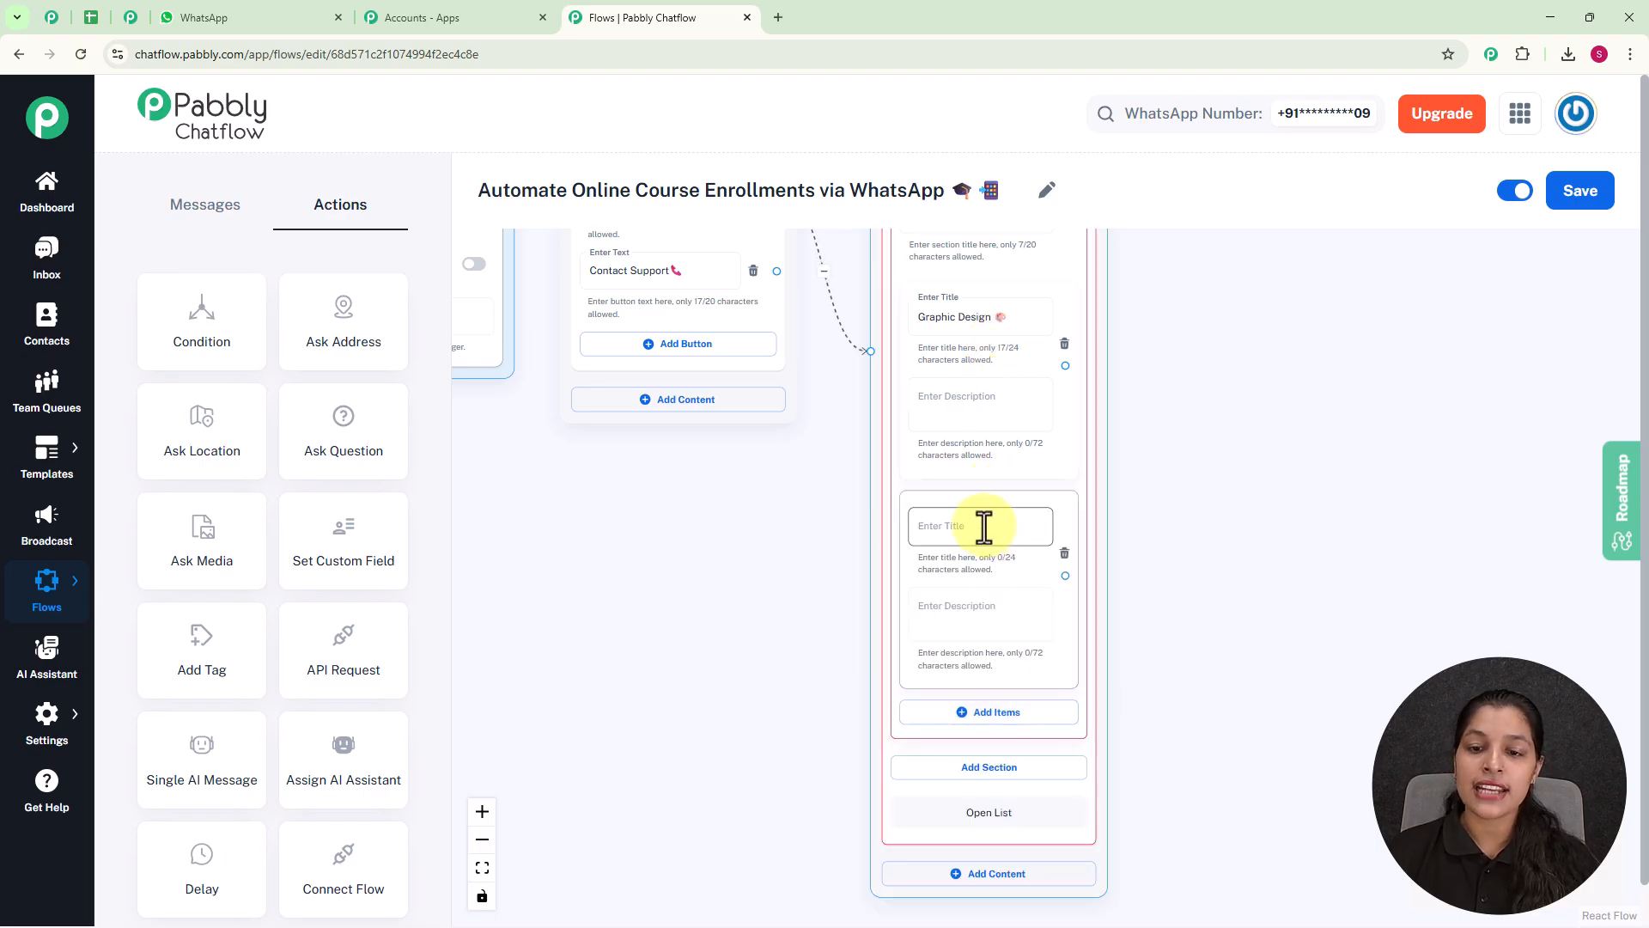
scroll(945, 526, up, 3)
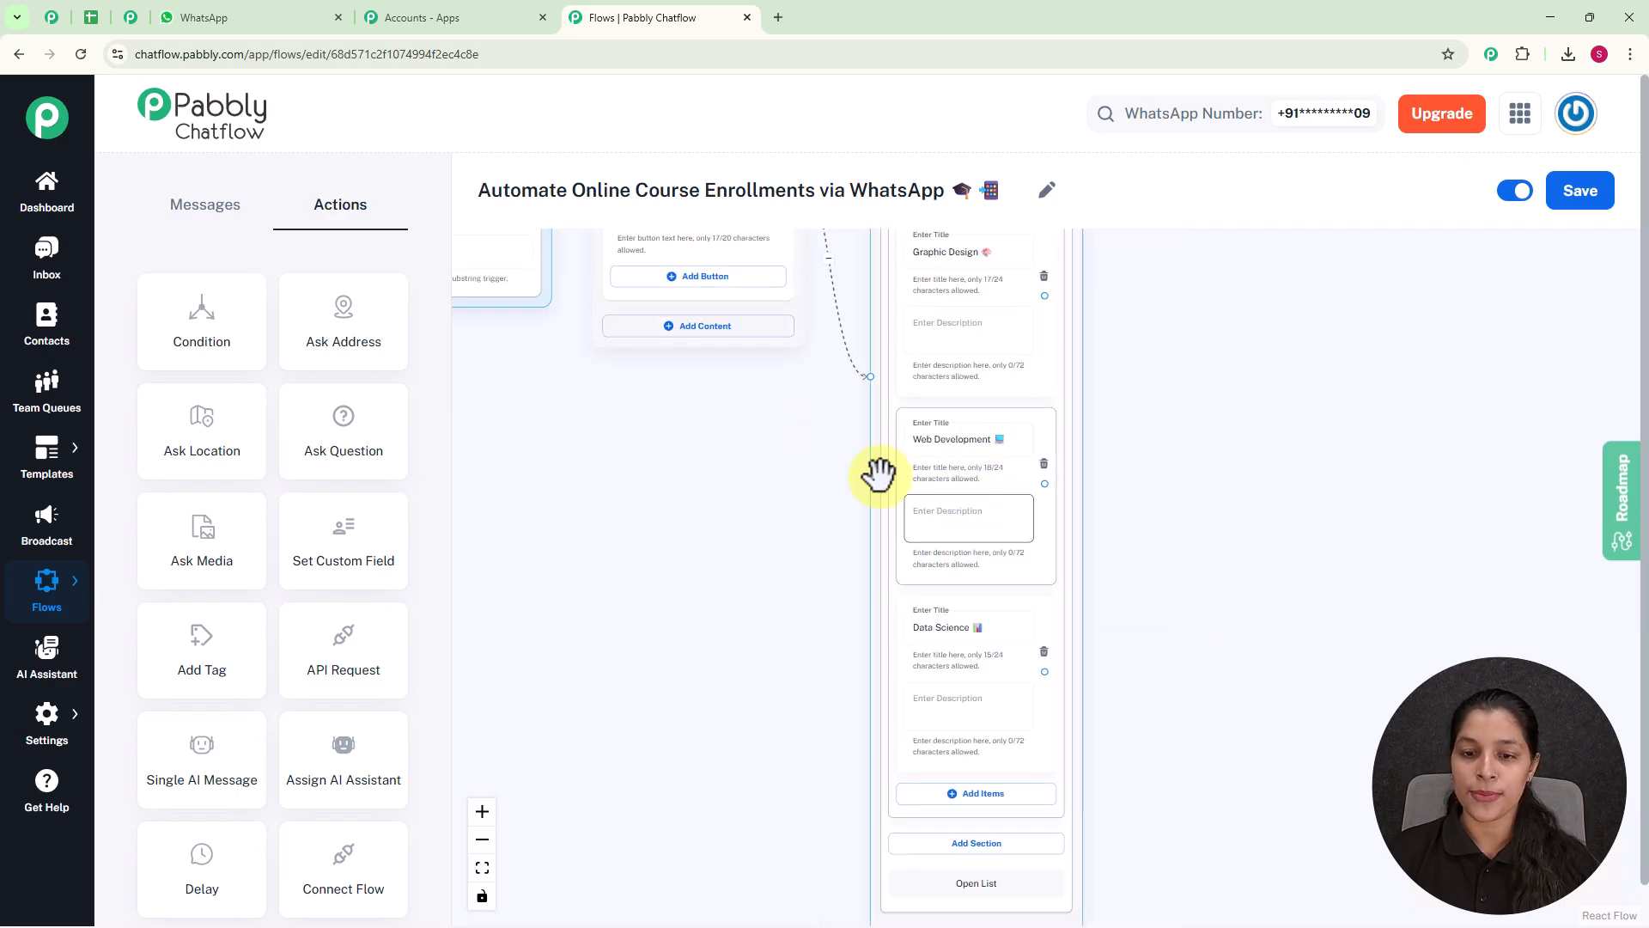
Add a Set Custom Field action beside the List message and connect the Graphic Design item to it.
drag(1208, 498, 1163, 582)
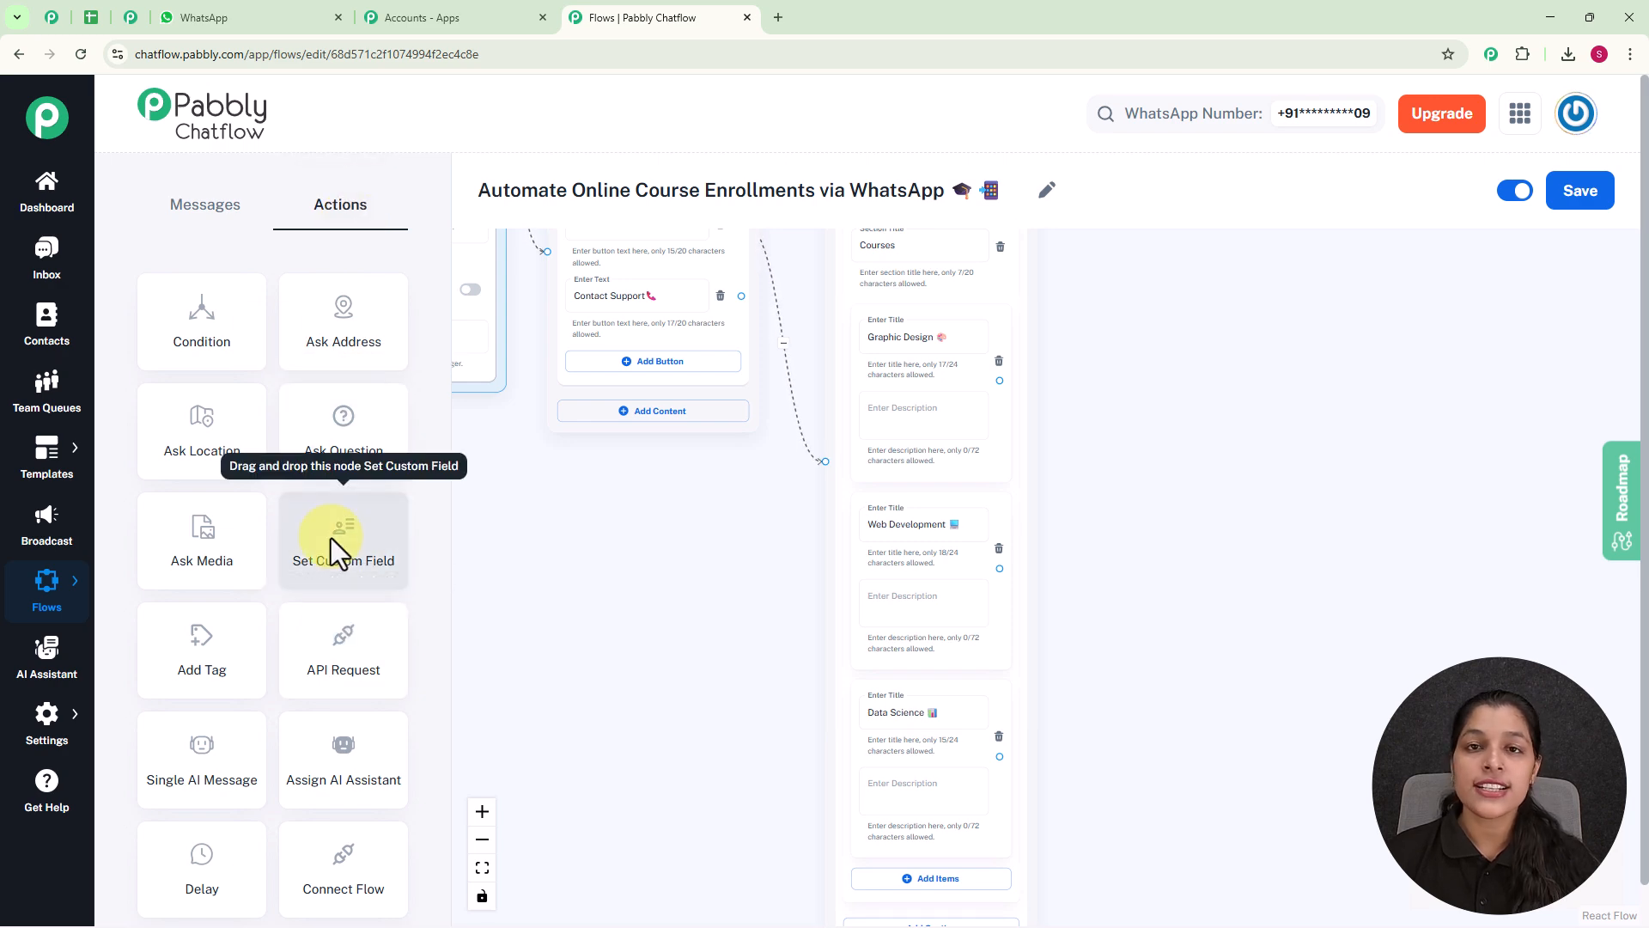
drag(343, 550, 1127, 526)
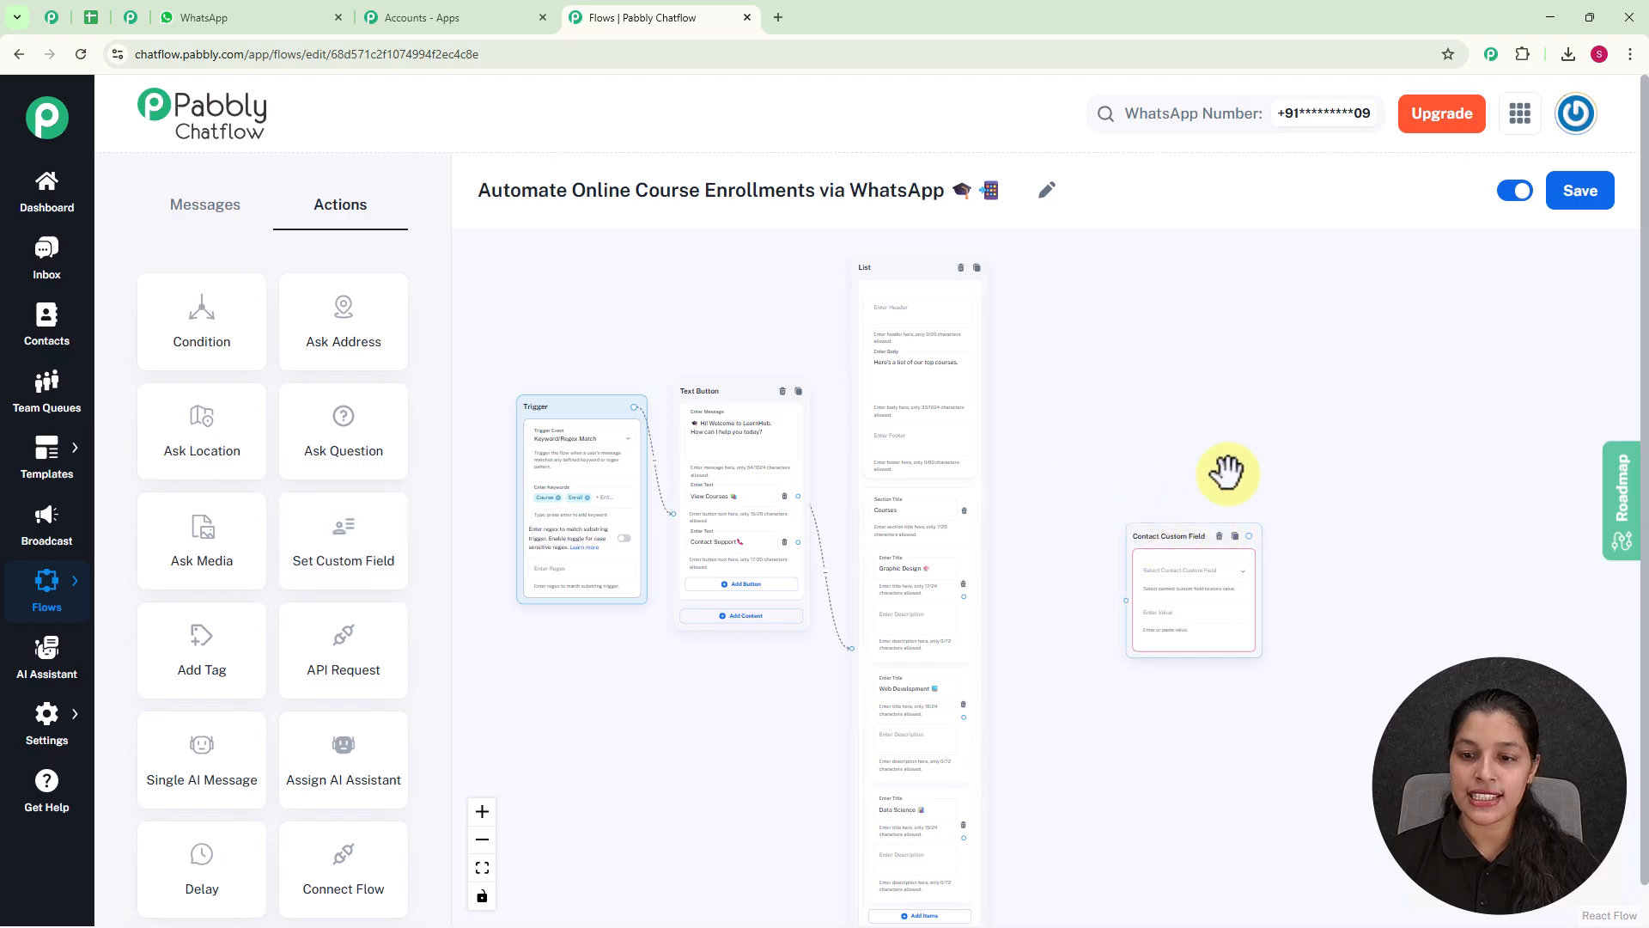
drag(1173, 439, 1060, 242)
scroll(1052, 418, up, 3)
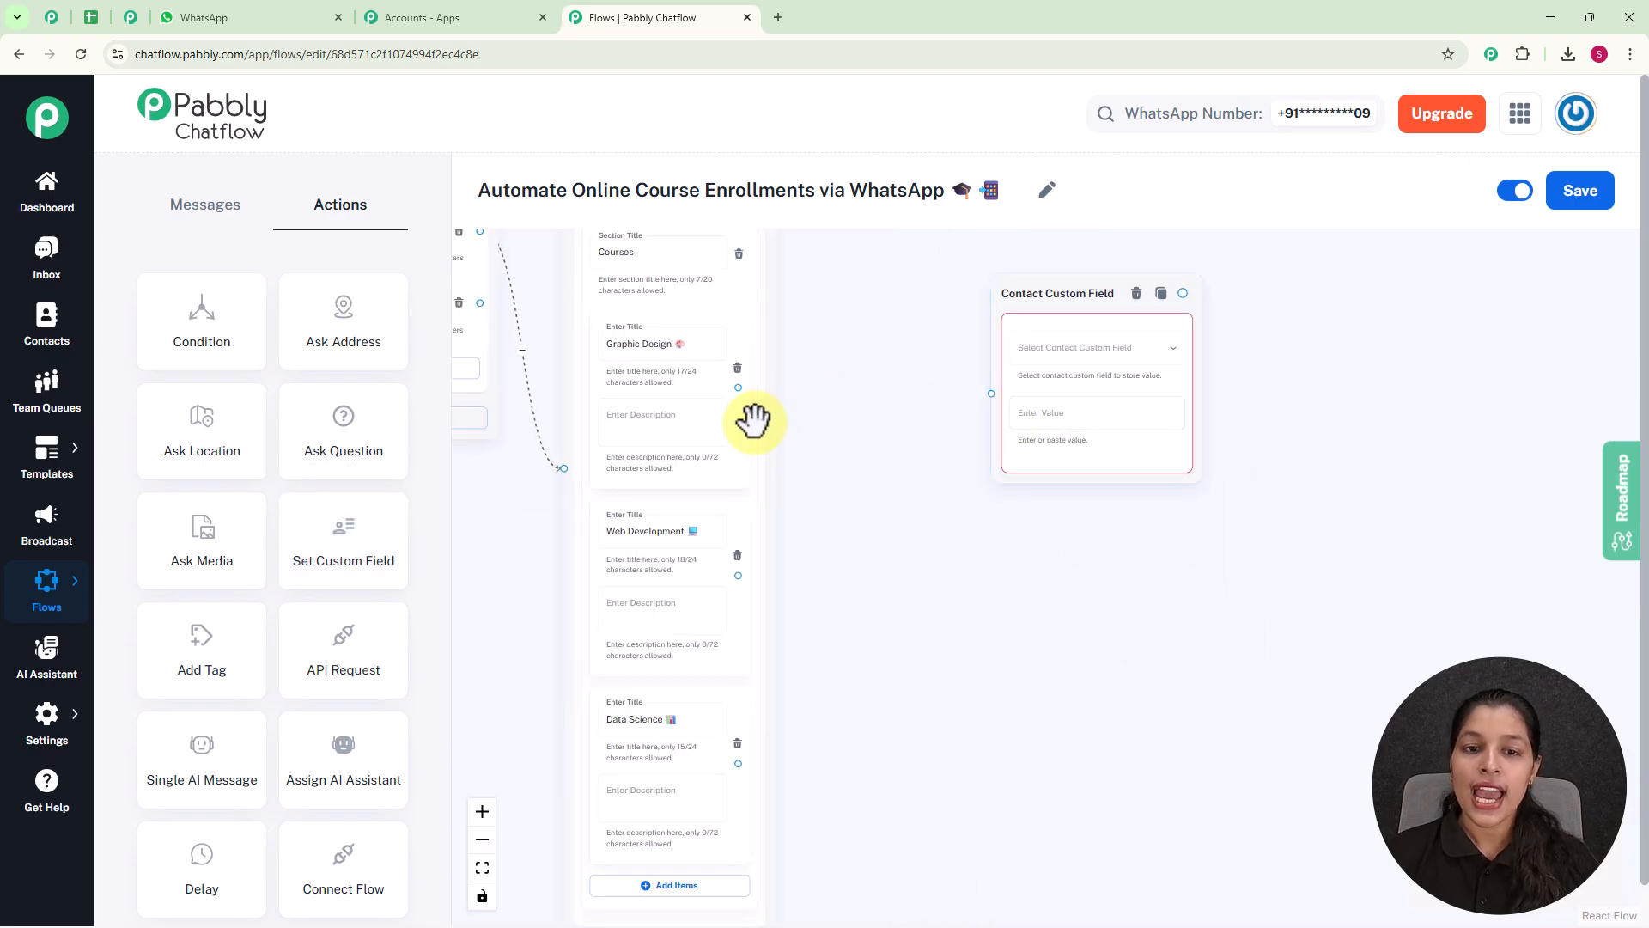
drag(738, 387, 997, 393)
drag(1033, 281, 961, 274)
Examine the contact custom fields available for selection in the Contact Custom Field node.
scroll(987, 370, up, 3)
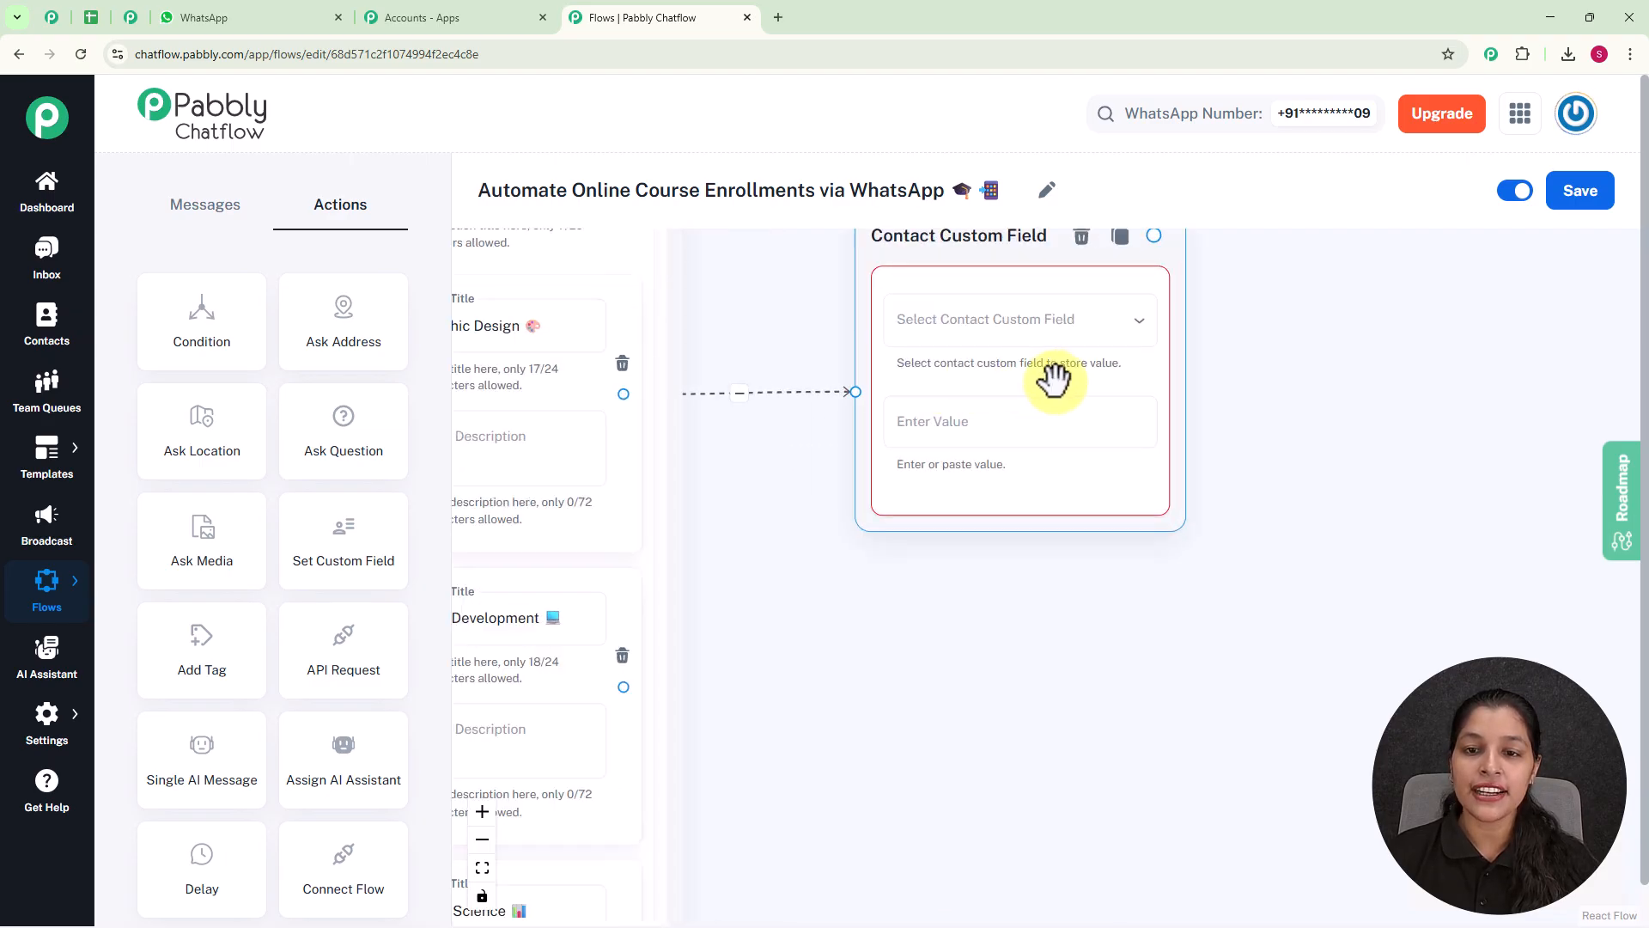
click(996, 321)
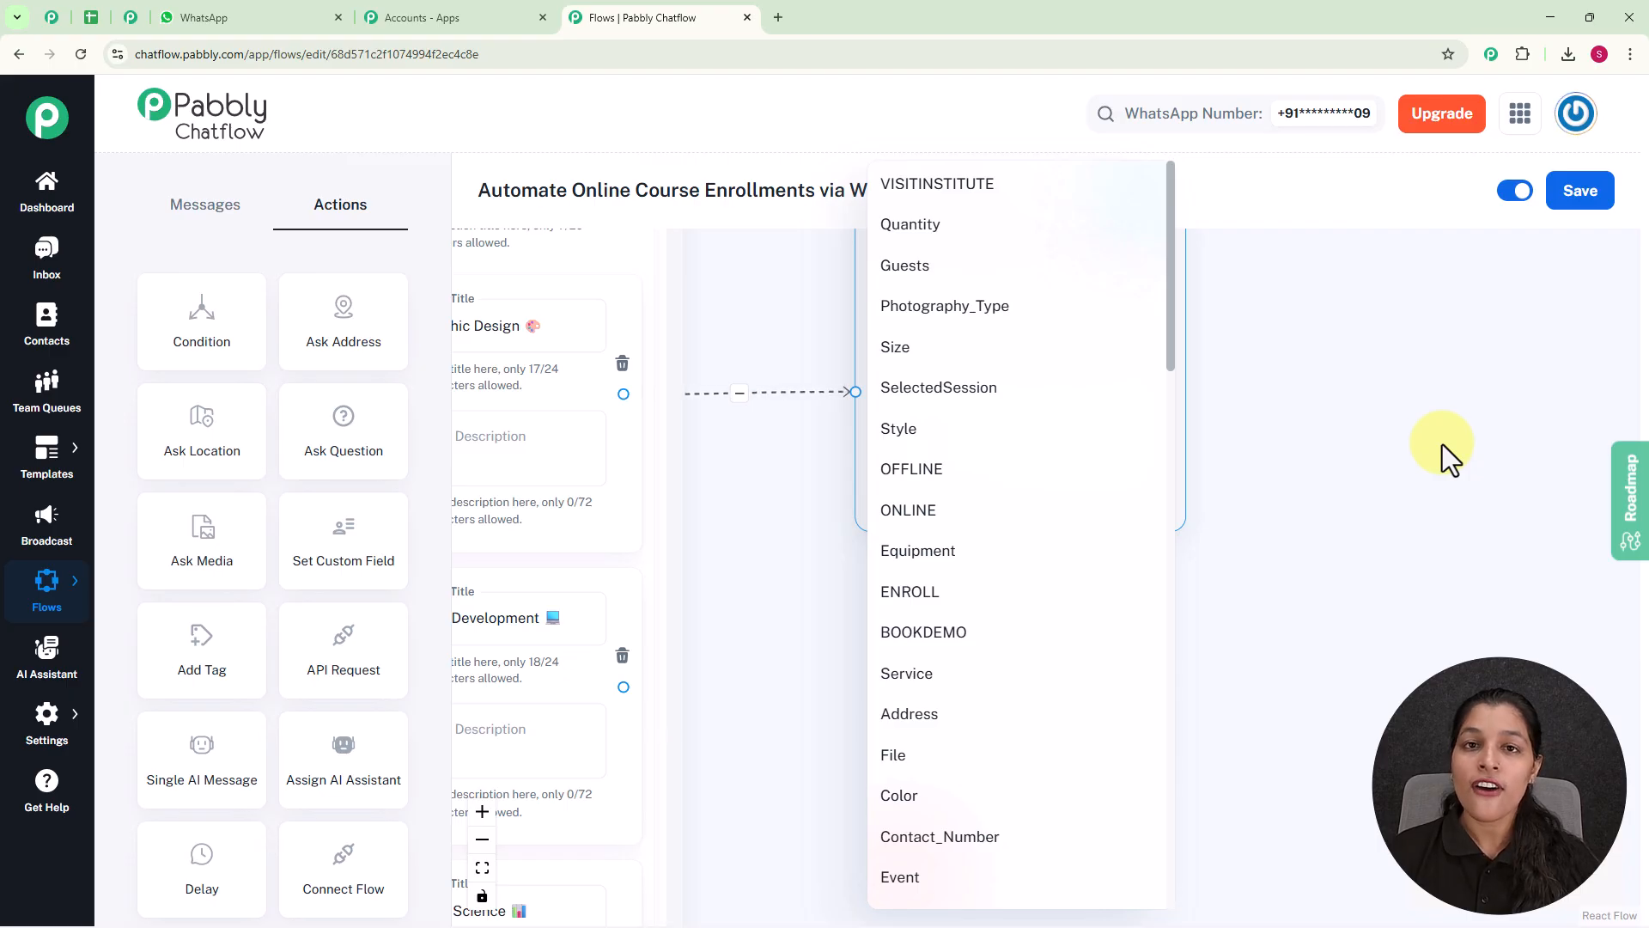
click(48, 724)
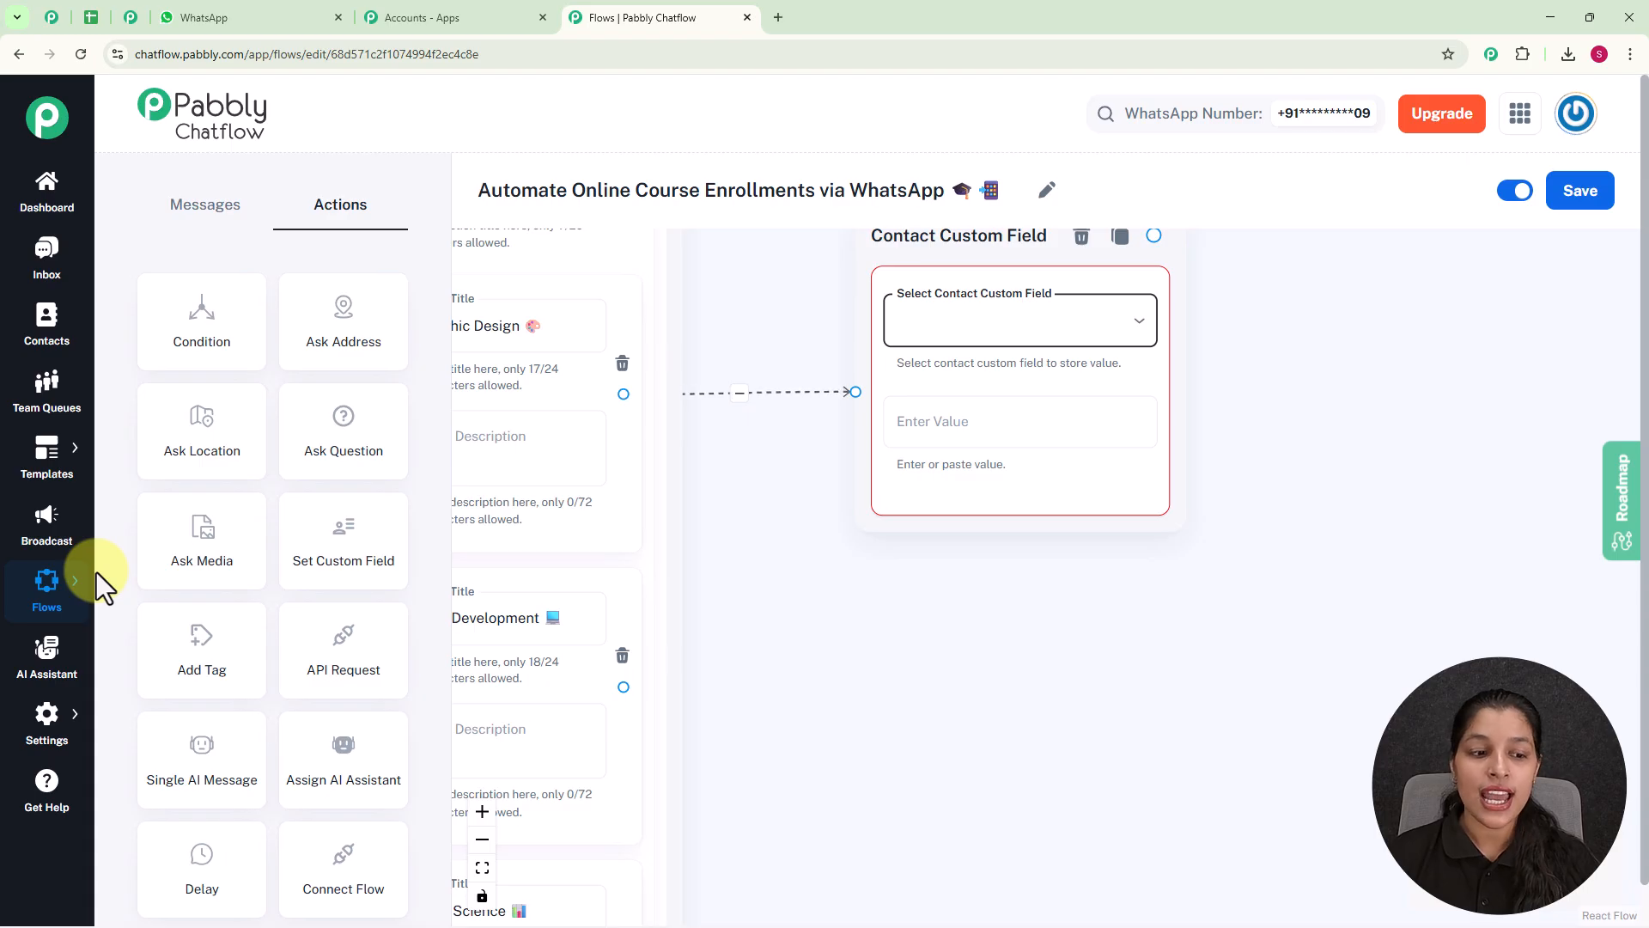
Review the contact custom fields in the settings, start a blank new field there, and return to the flow editor's field choices.
mouse_move(27, 735)
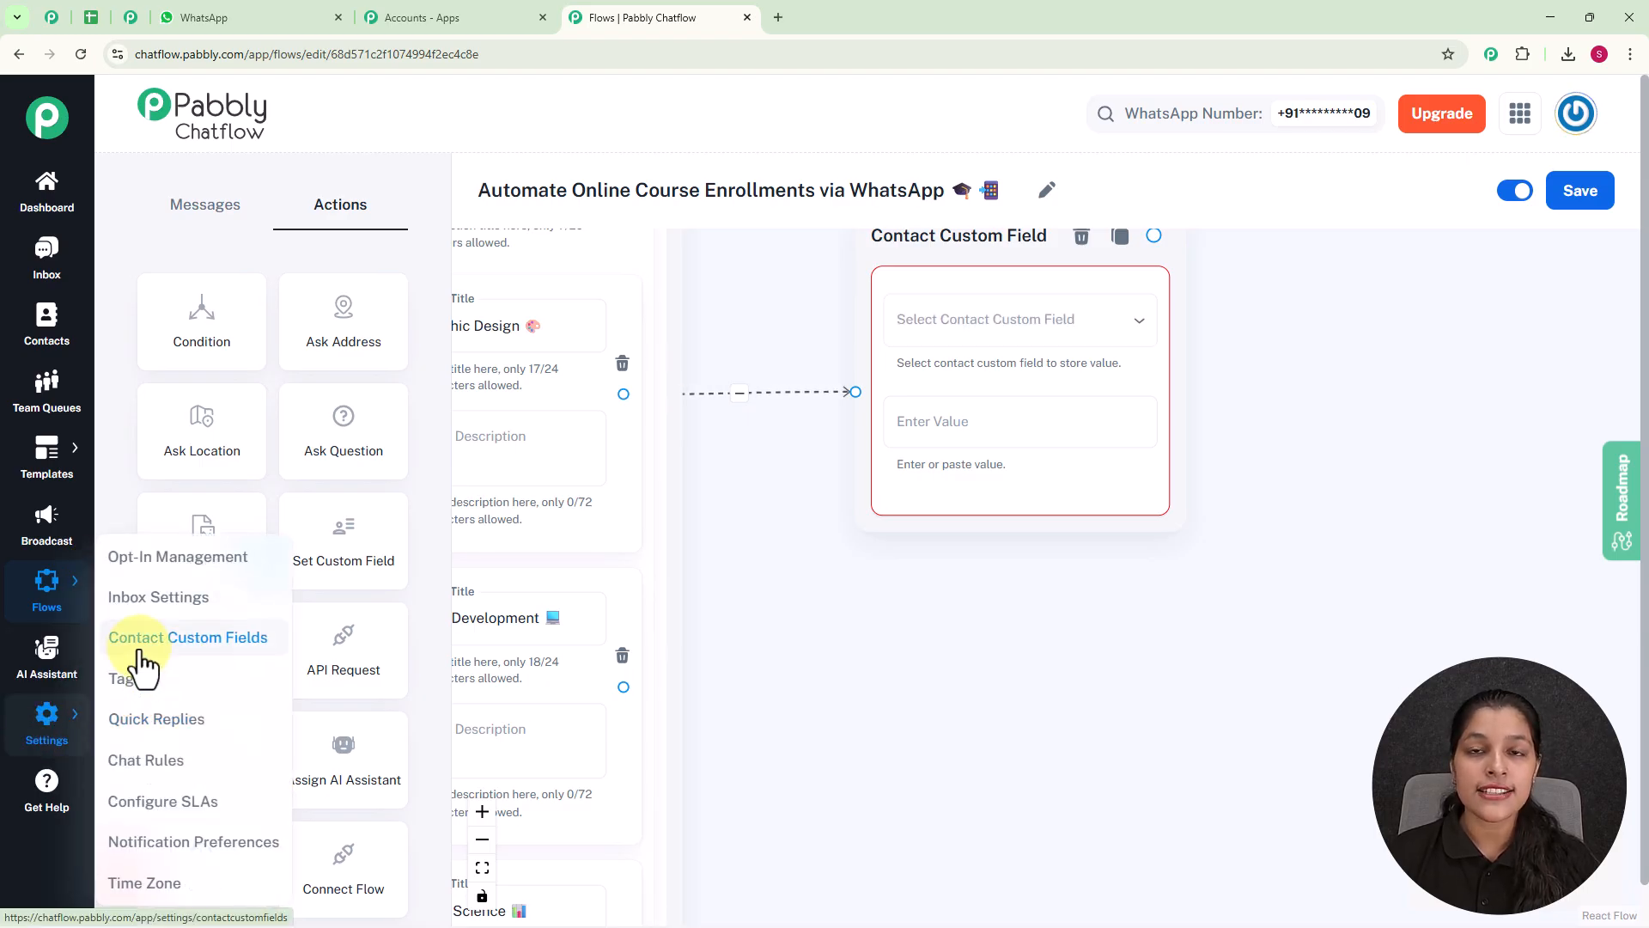
click(136, 15)
scroll(599, 436, down, 20)
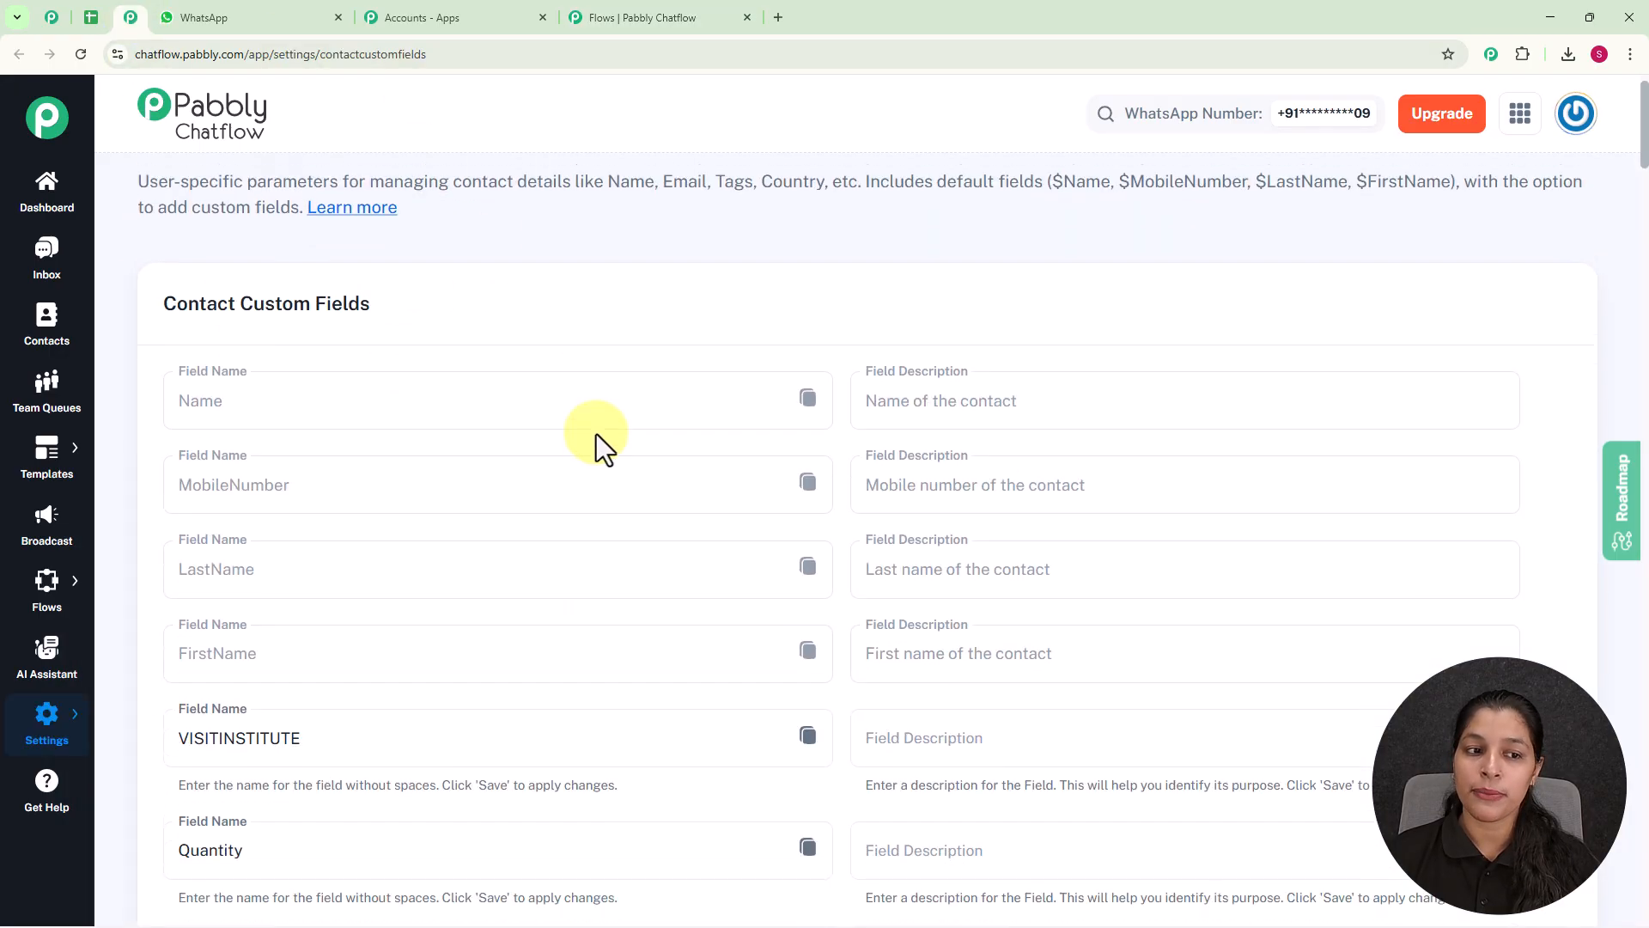
scroll(592, 477, down, 20)
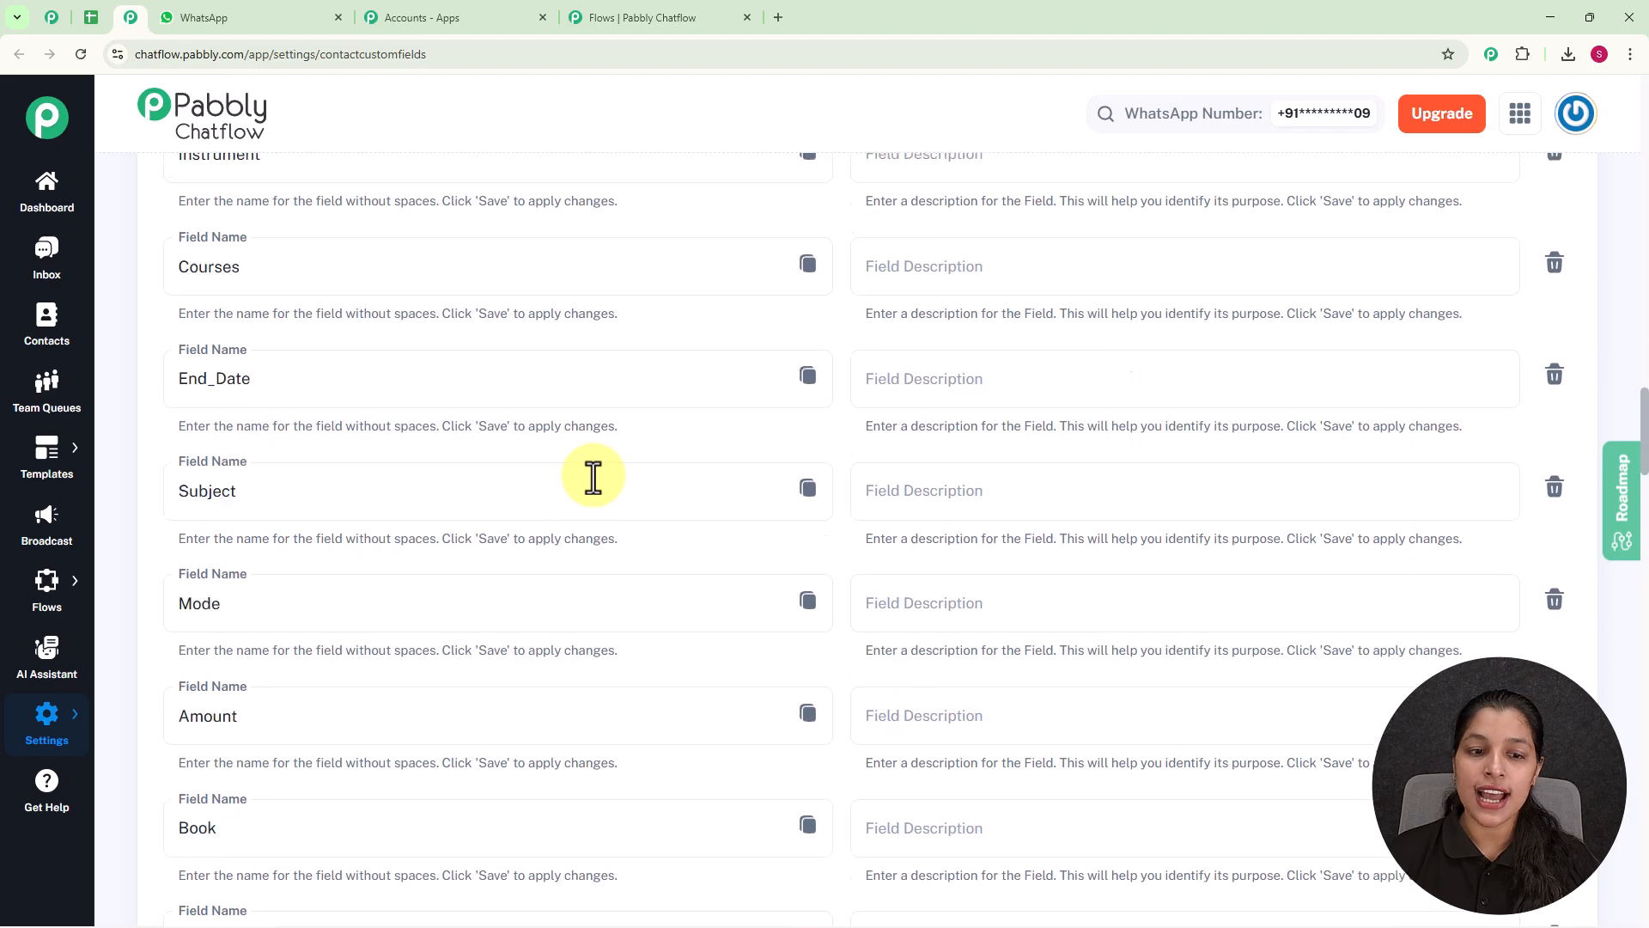
scroll(593, 475, down, 10)
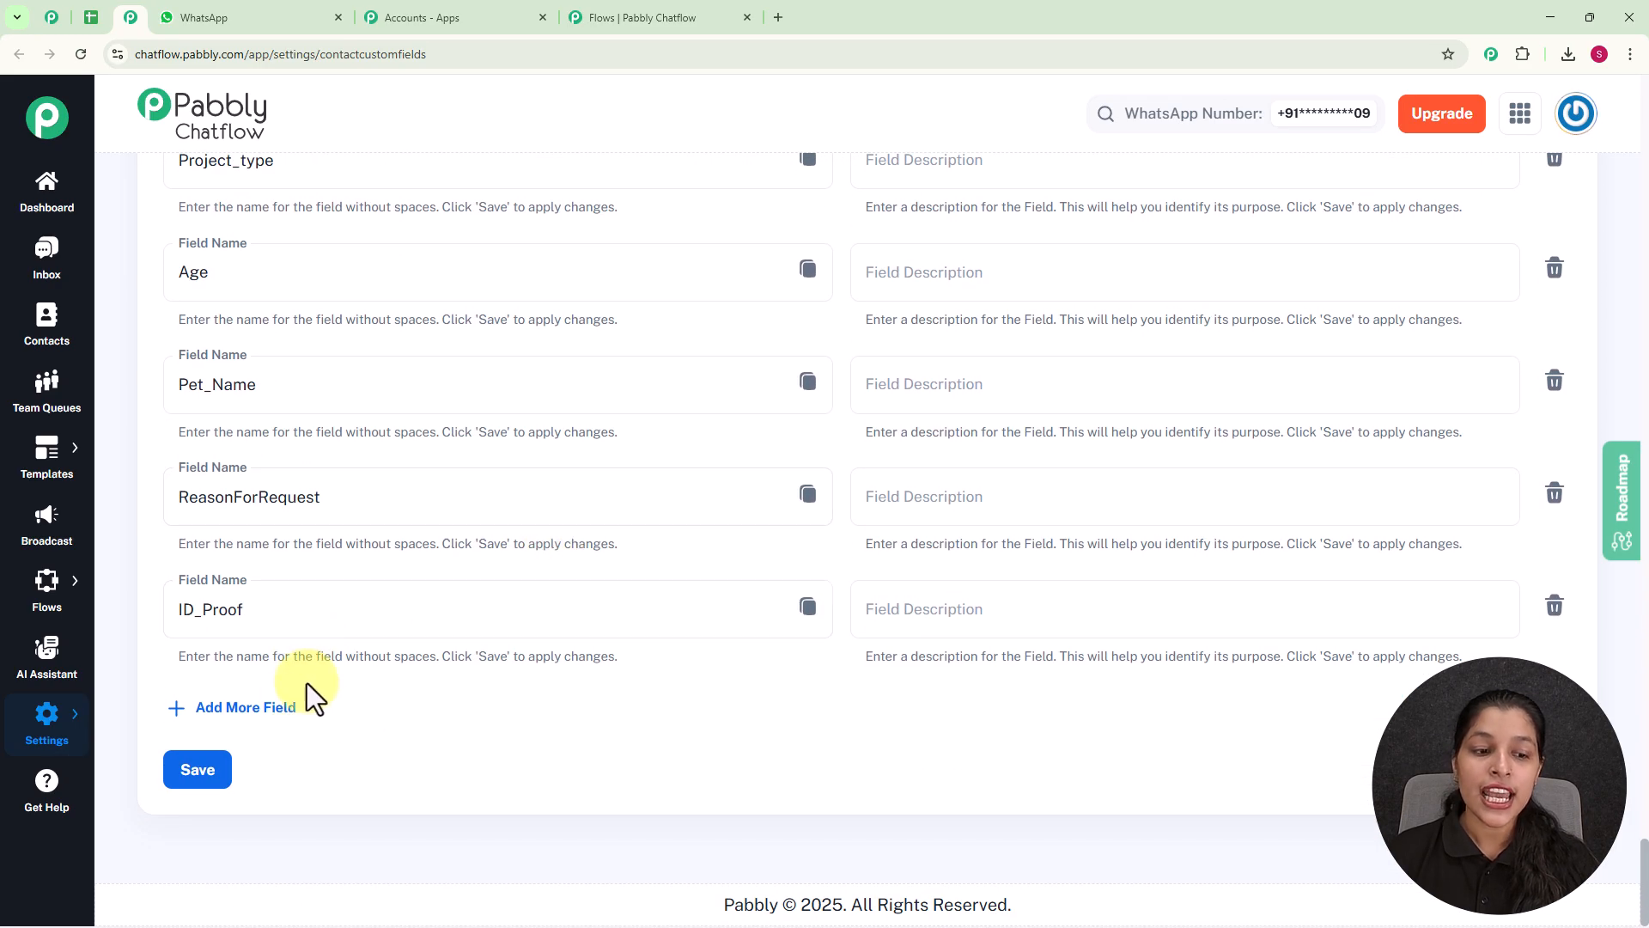
click(256, 707)
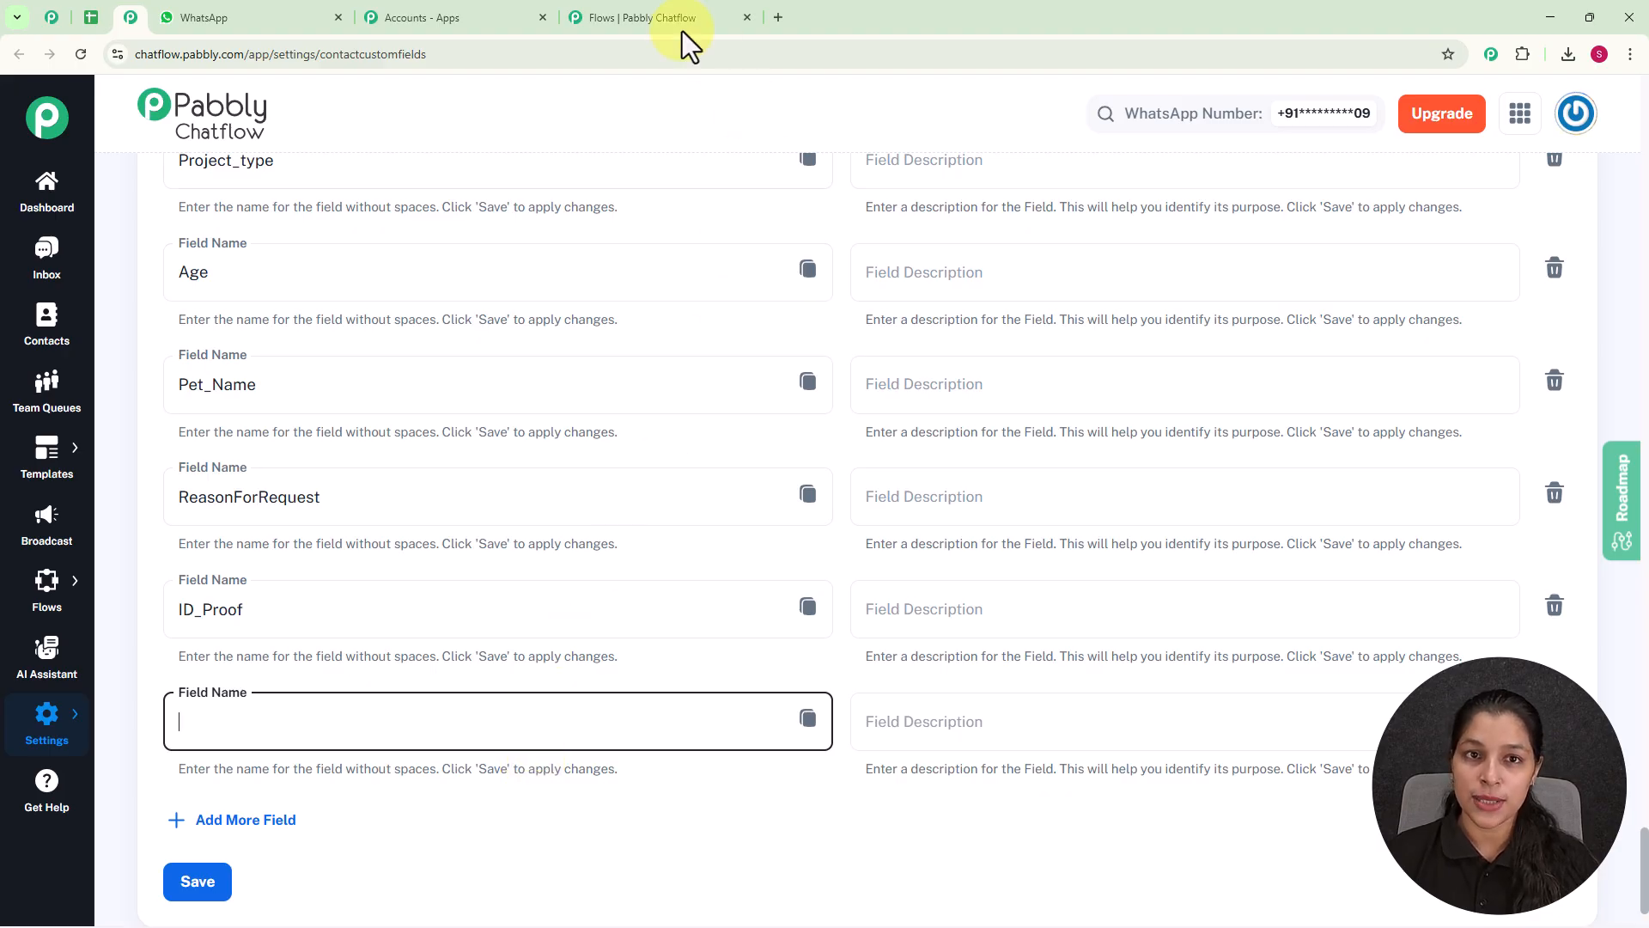
click(658, 18)
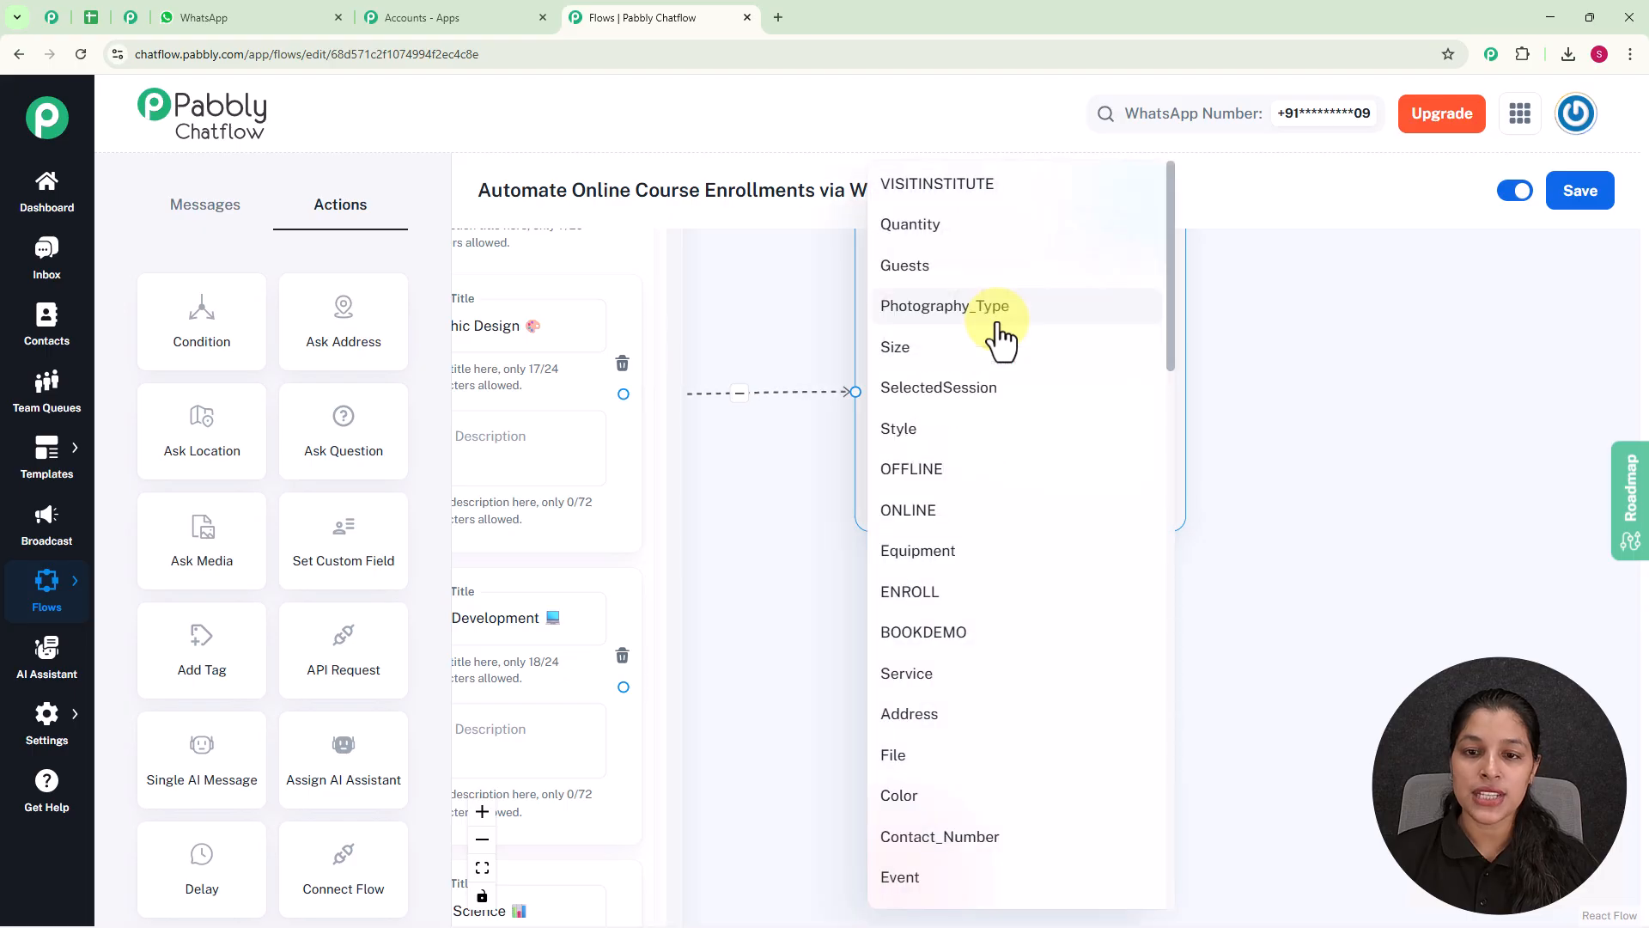
Set the Contact Custom Field node to store the value "Graphic Design" in the Courses field.
scroll(980, 554, down, 7)
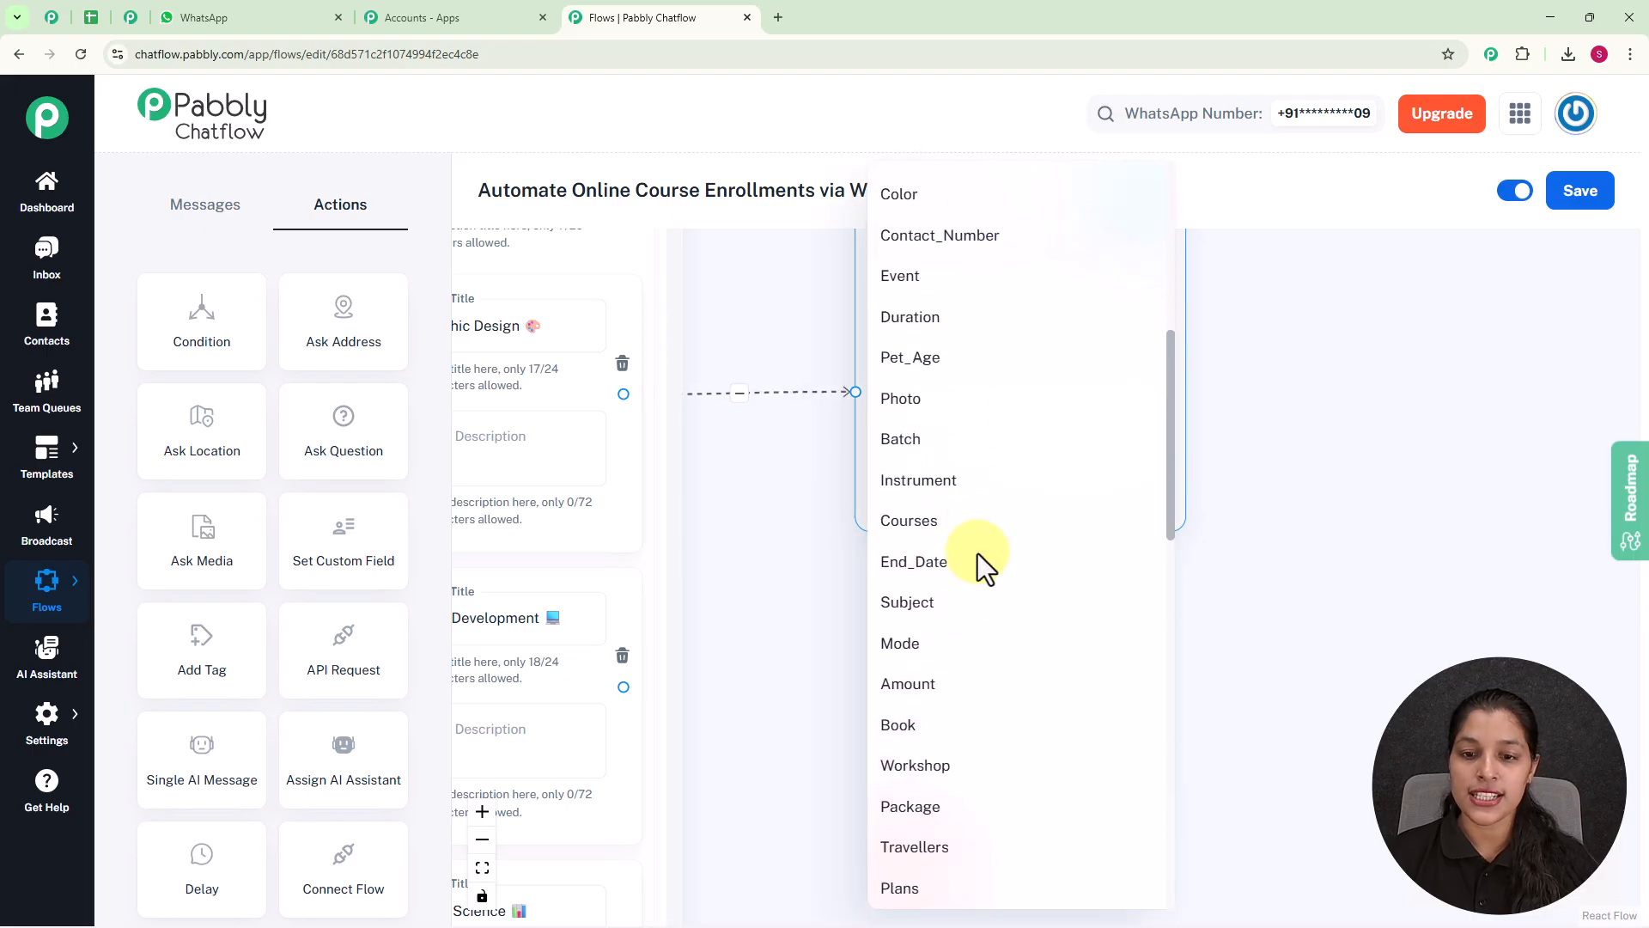
click(907, 520)
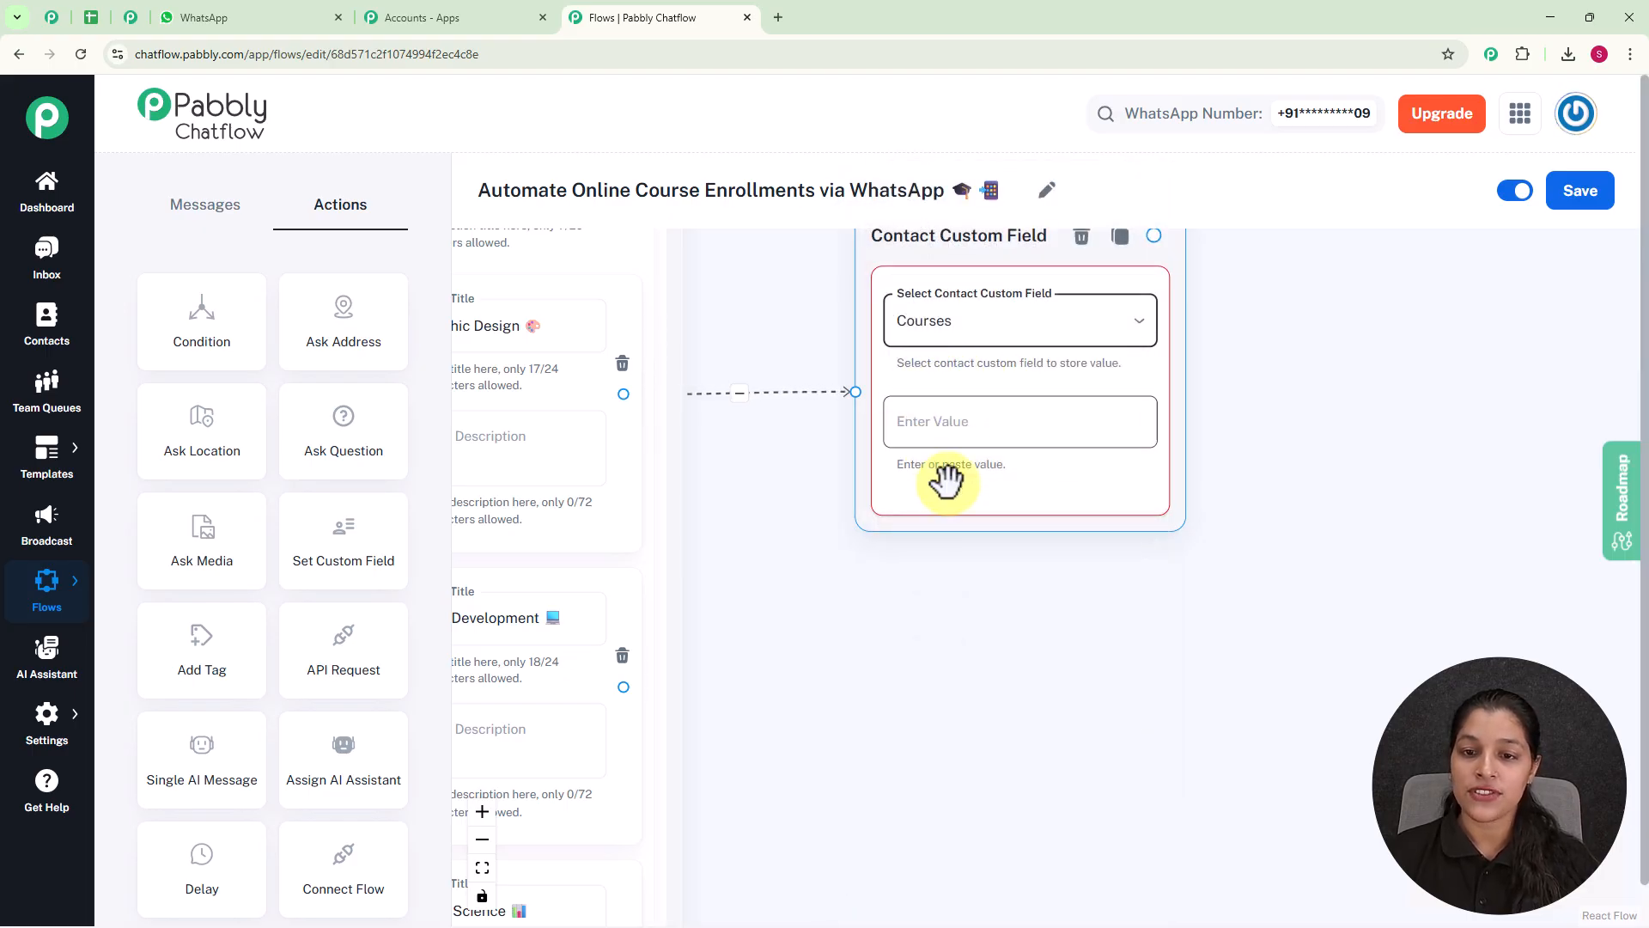
scroll(905, 571, down, 5)
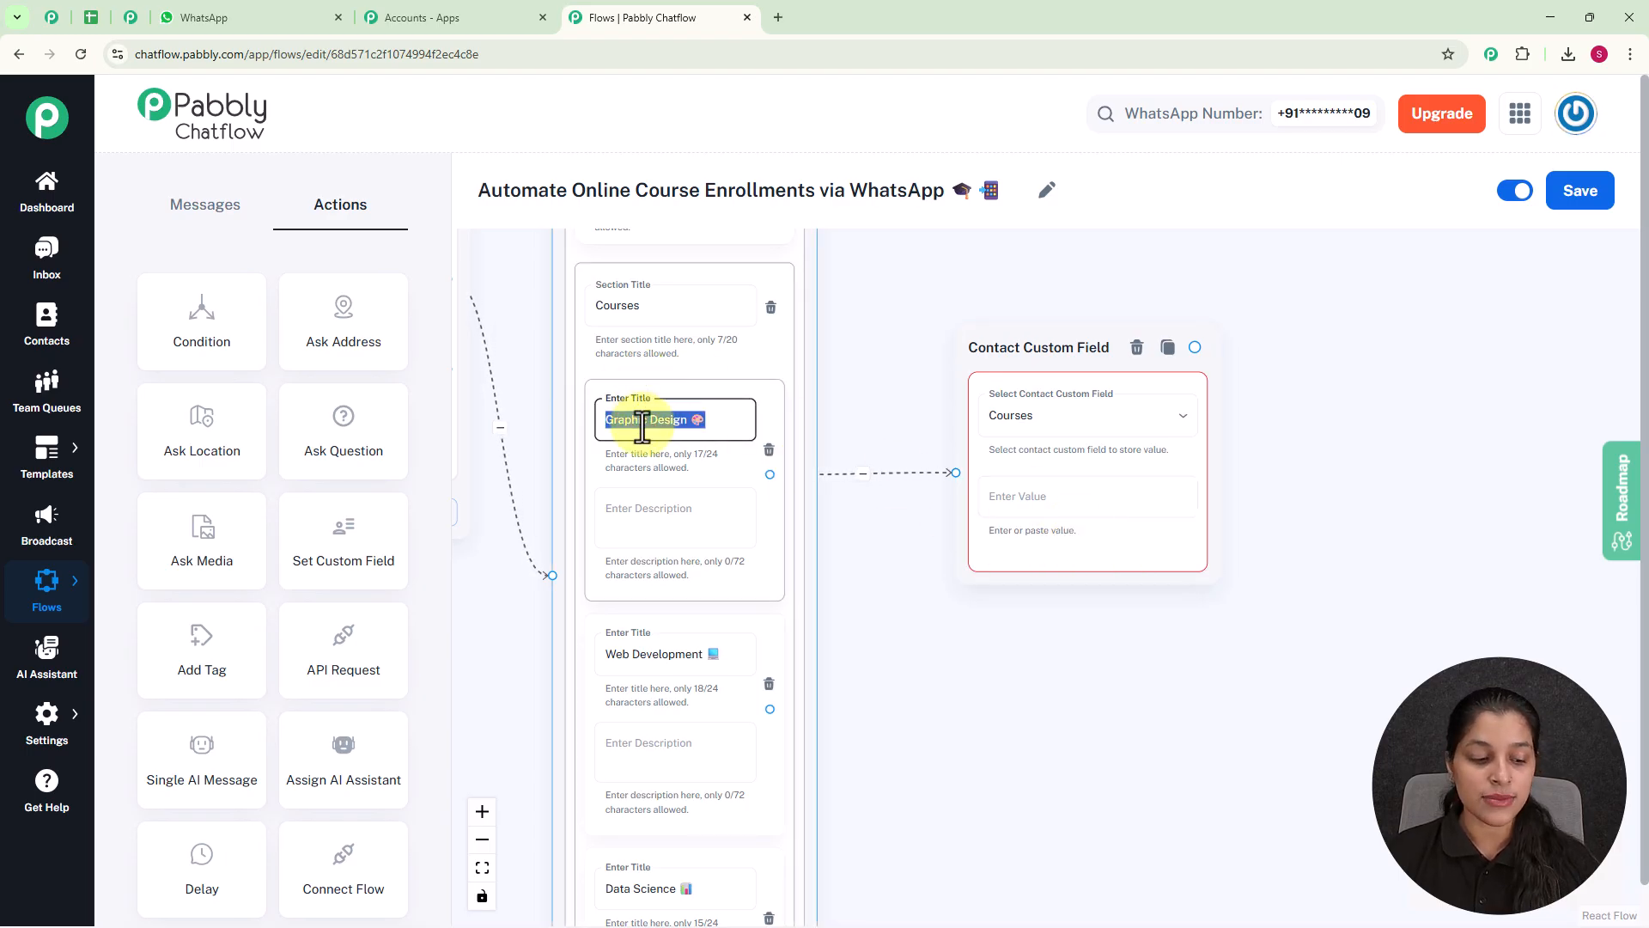
click(1084, 496)
text(Graphic Design 🧠)
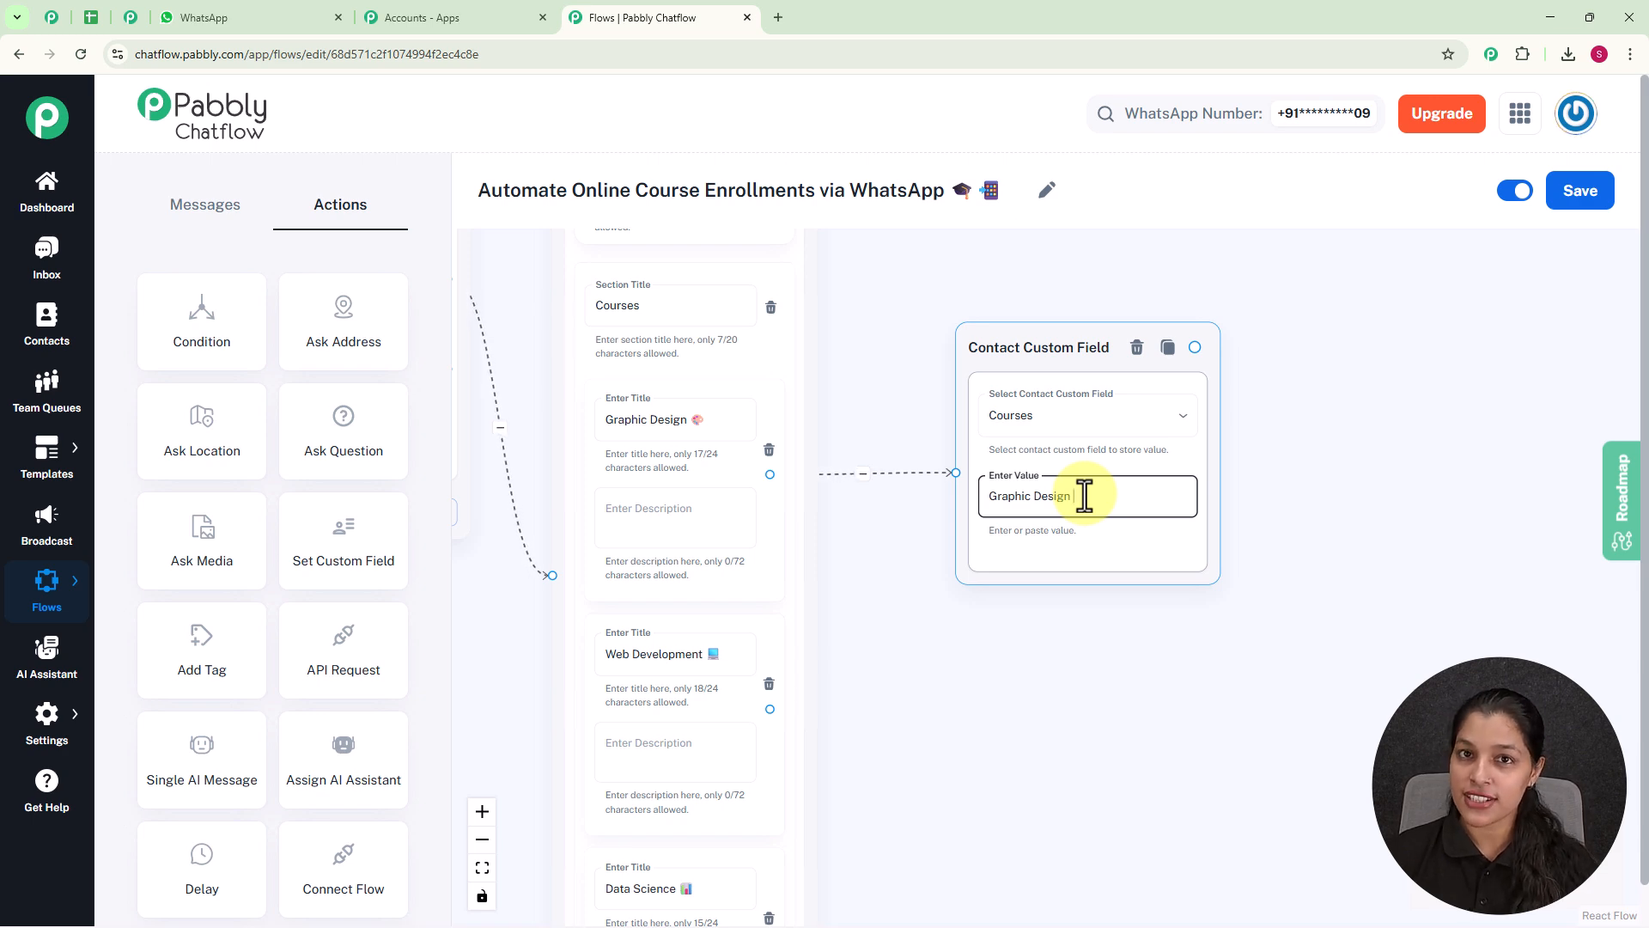
Connect the Web Development and Data Science list items to the Contact Custom Field nodes holding their matching course names.
scroll(1038, 522, down, 3)
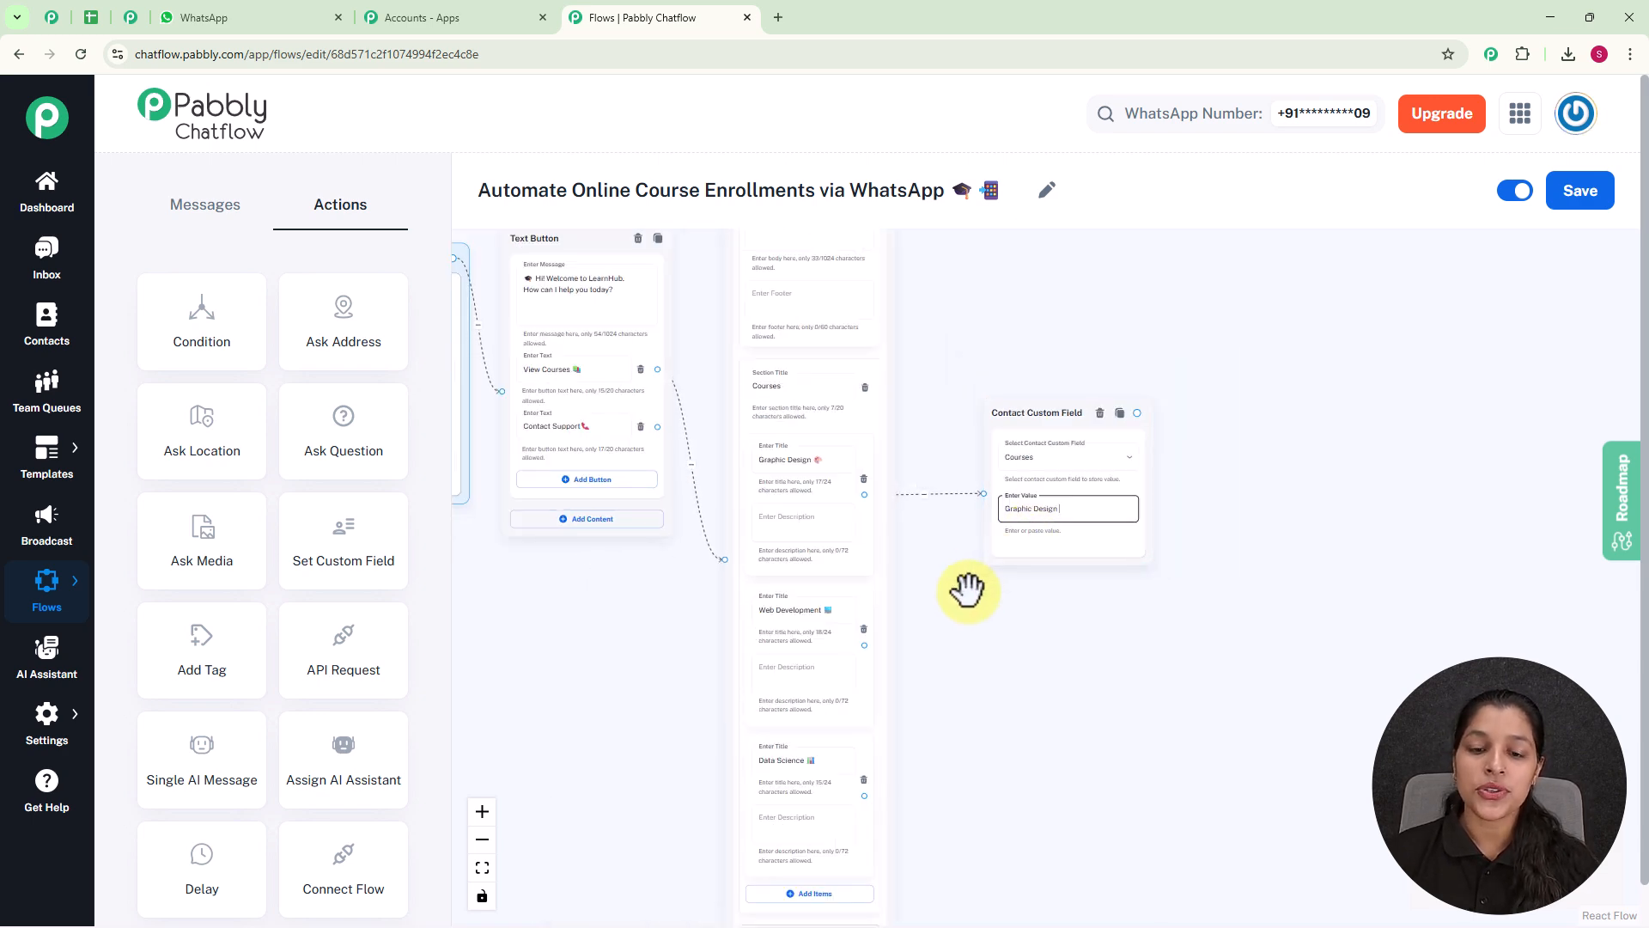
drag(964, 589, 942, 499)
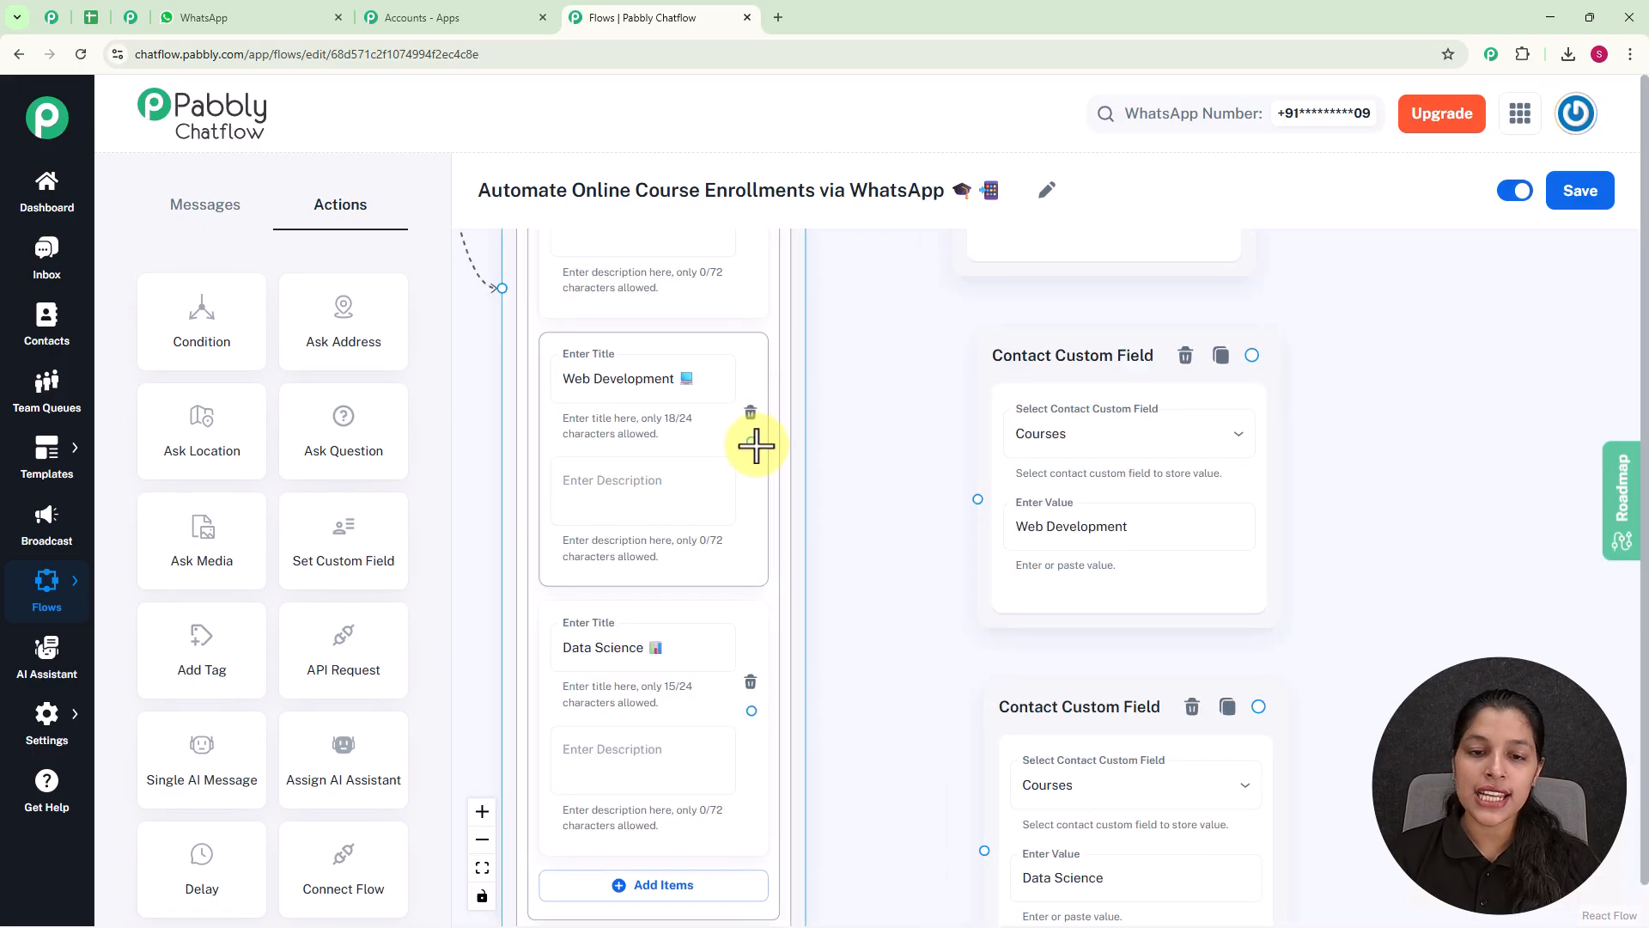
drag(751, 442, 973, 498)
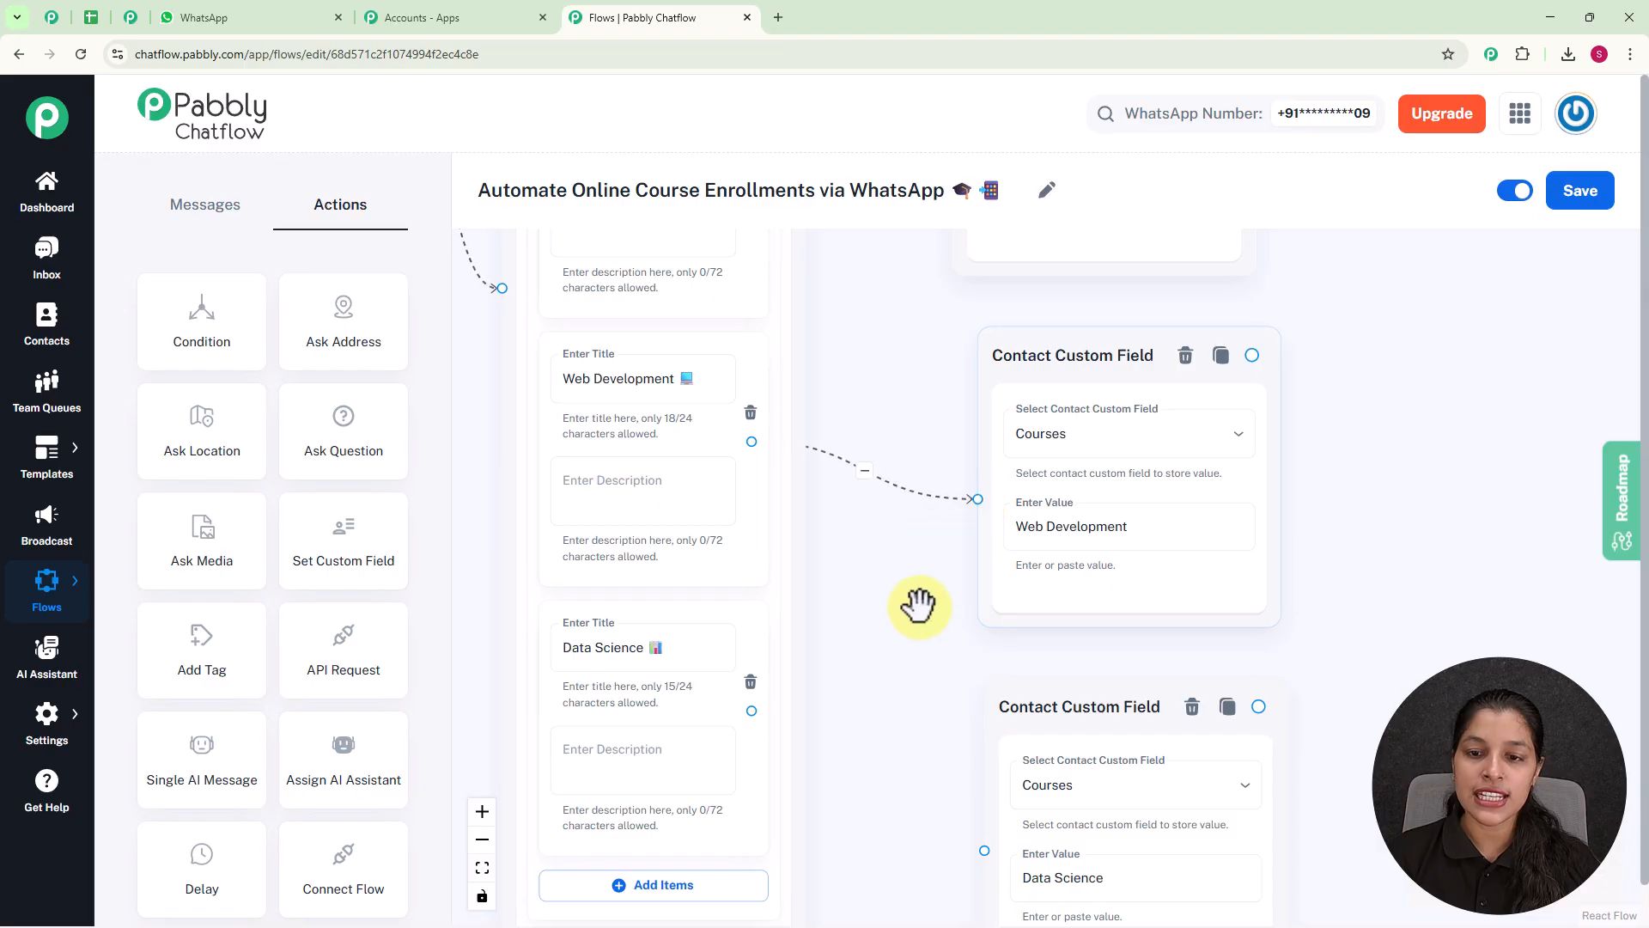
scroll(910, 636, down, 2)
drag(918, 590, 905, 473)
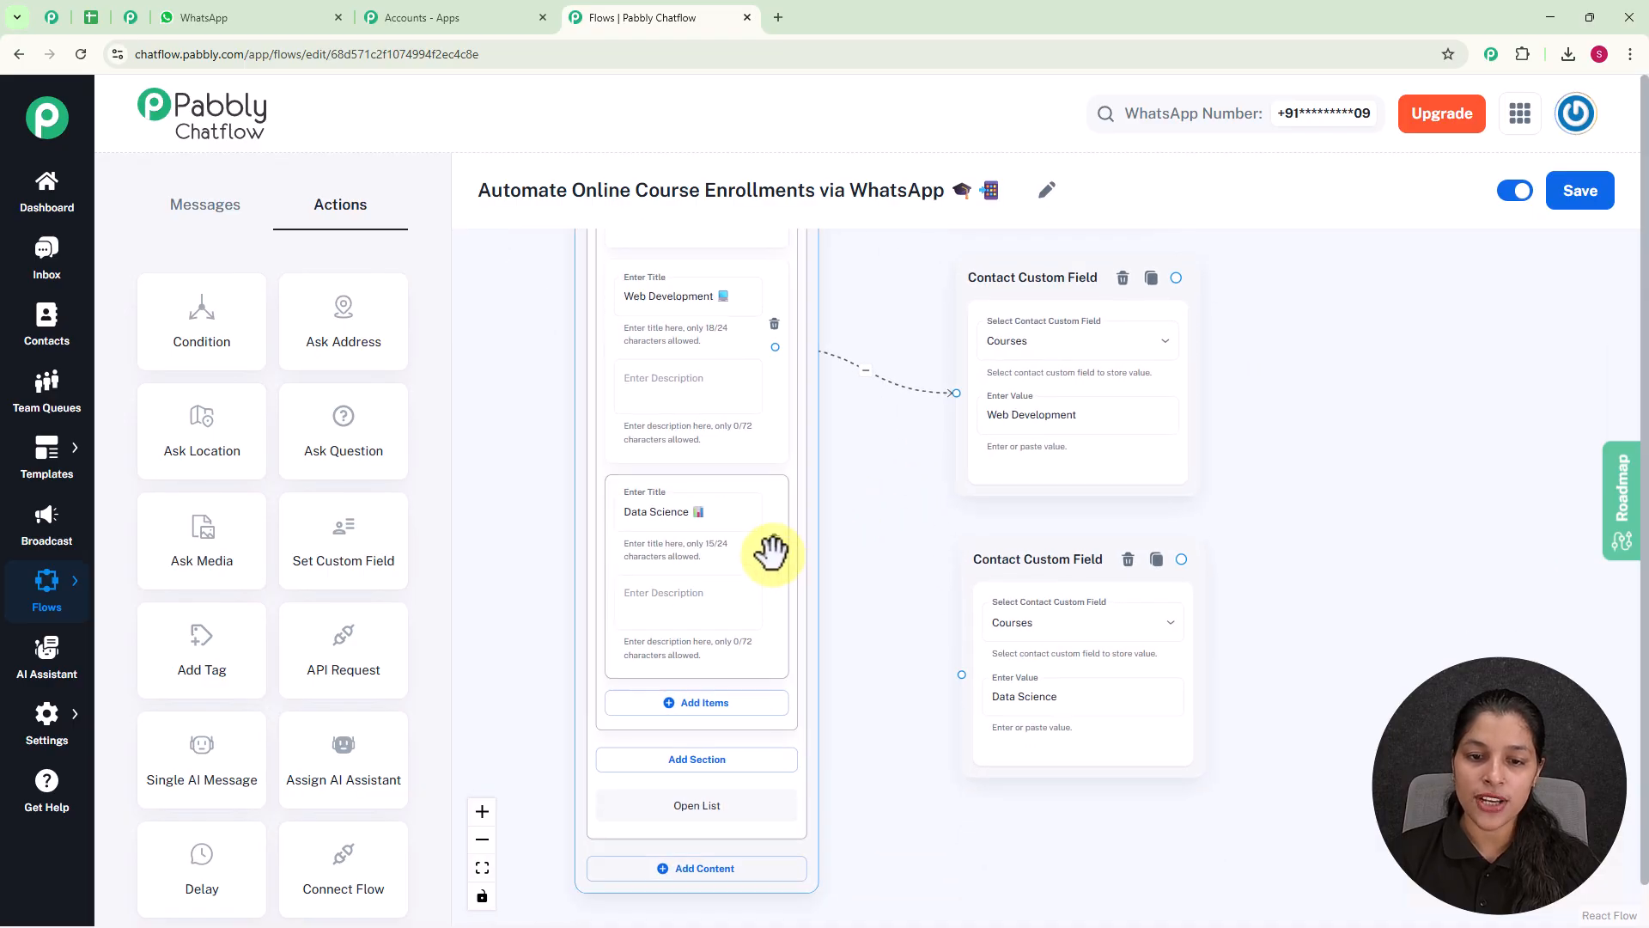
drag(775, 560, 961, 674)
scroll(1226, 519, down, 3)
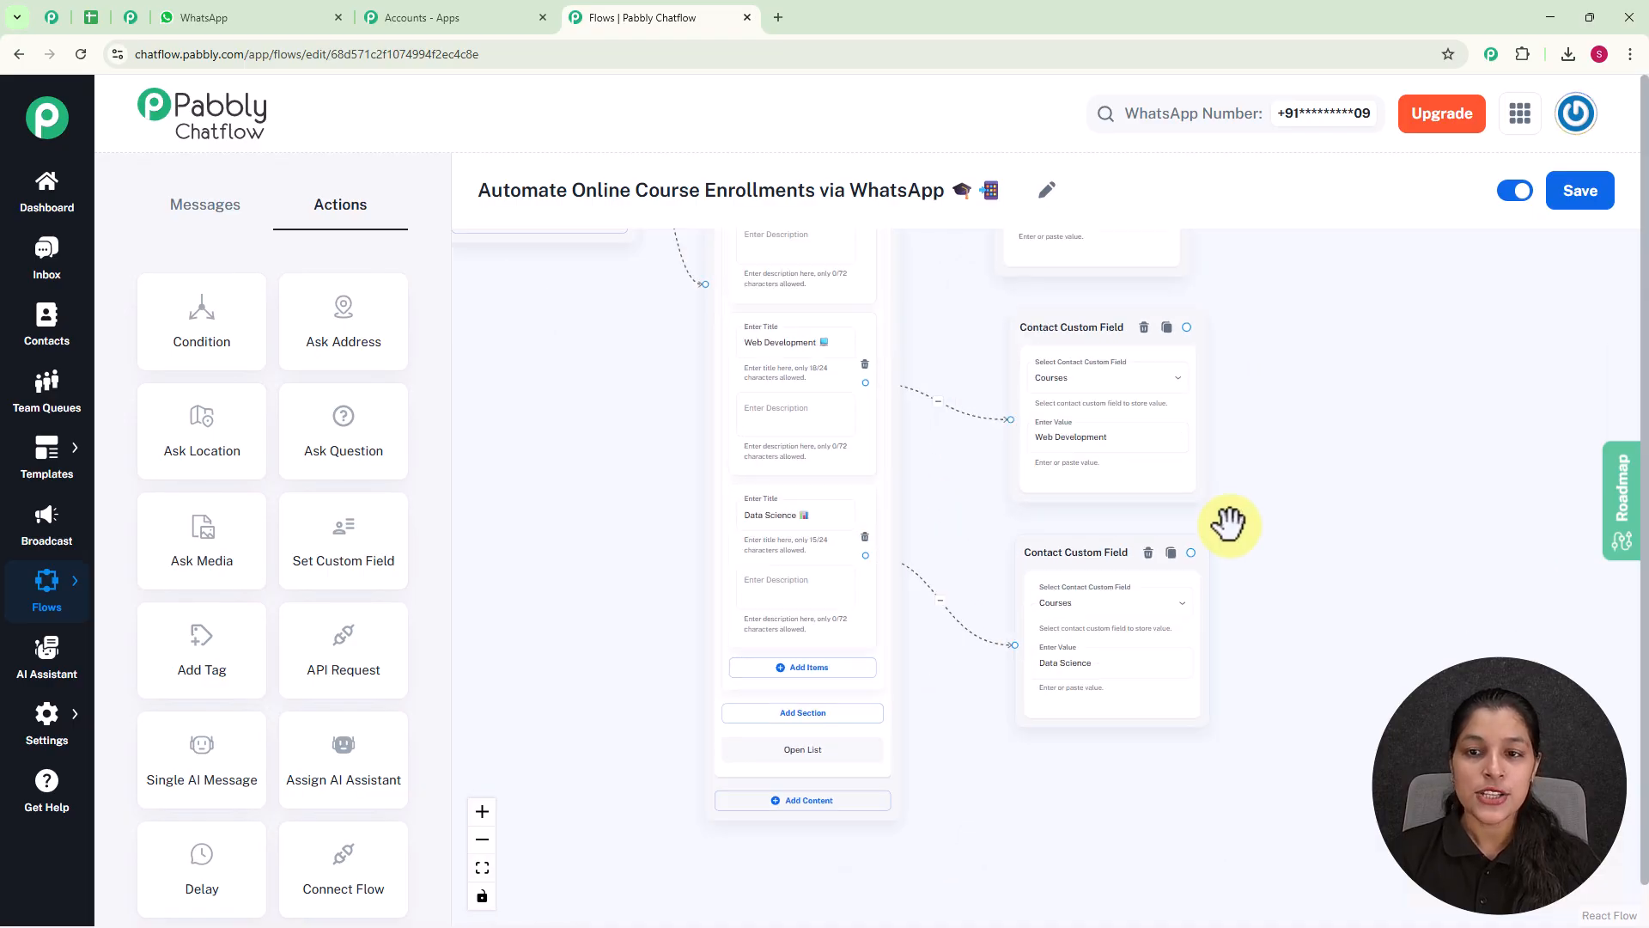
Add a Text Button message connected from the Graphic Design custom field node and place it beside that node.
drag(1276, 496, 1214, 588)
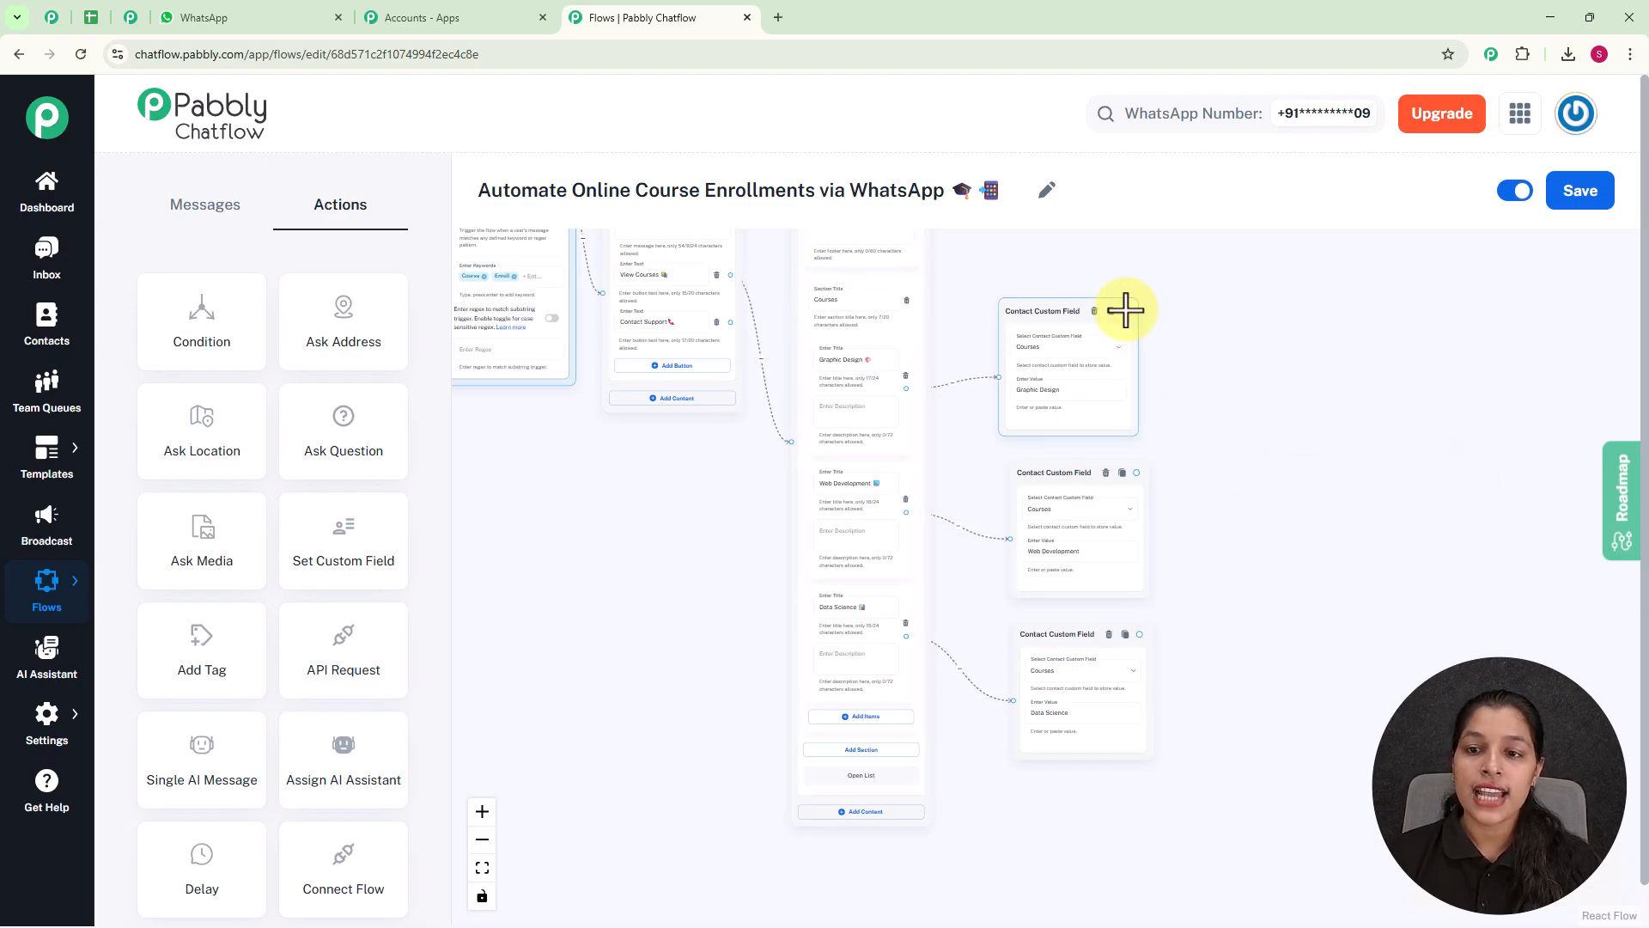
drag(1127, 309, 1293, 369)
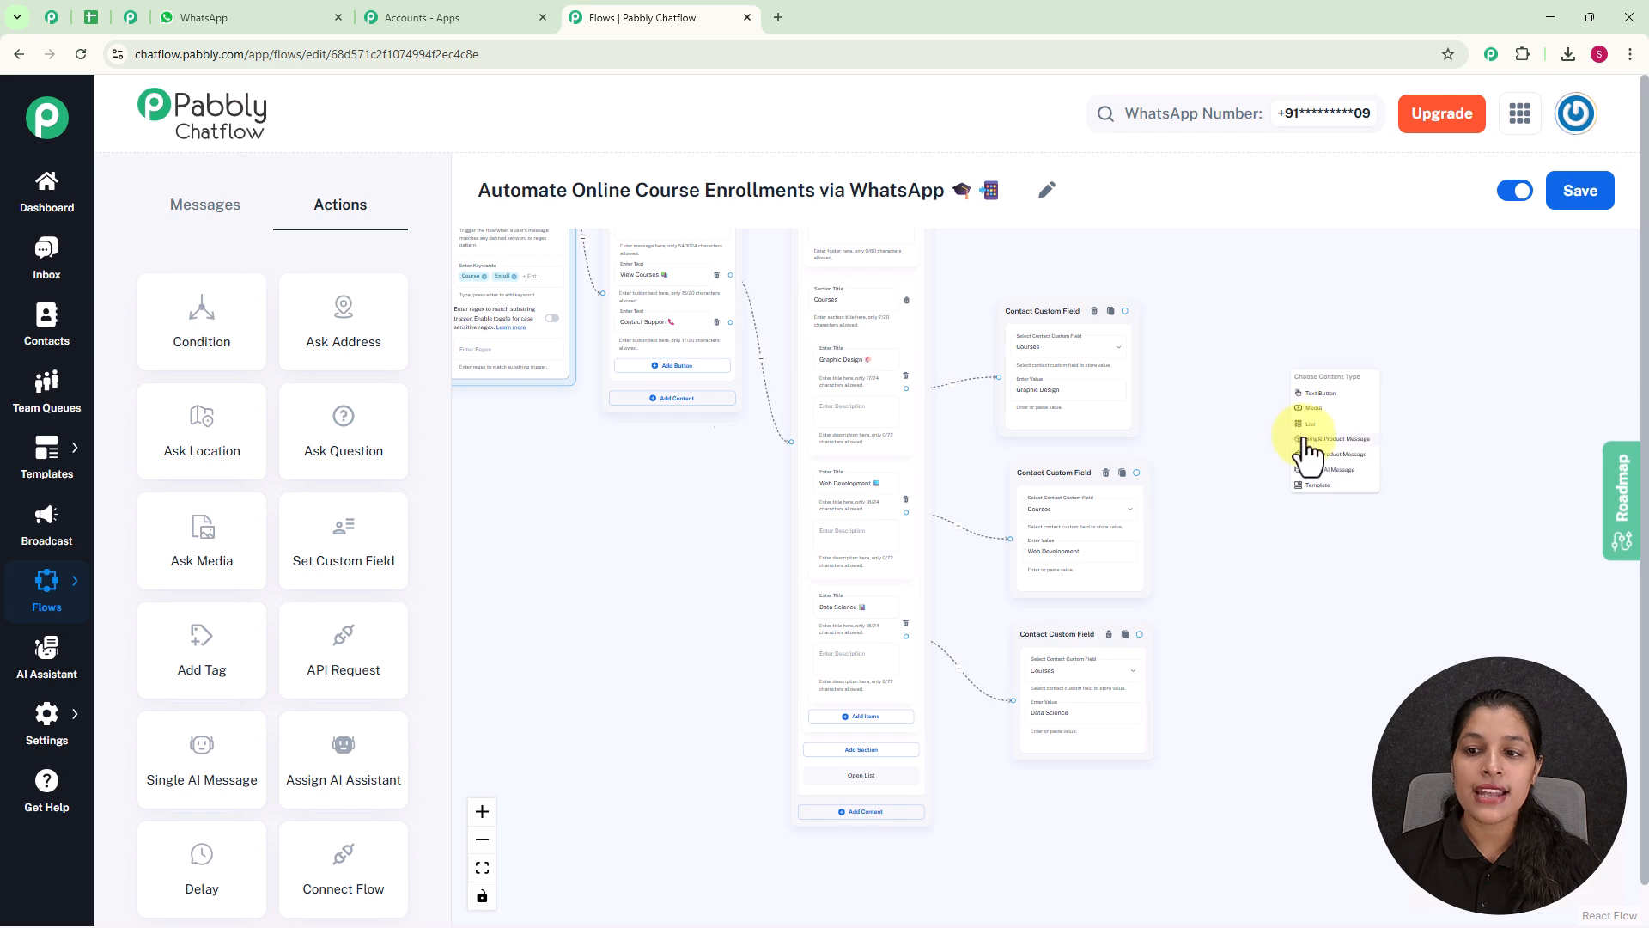
click(1330, 370)
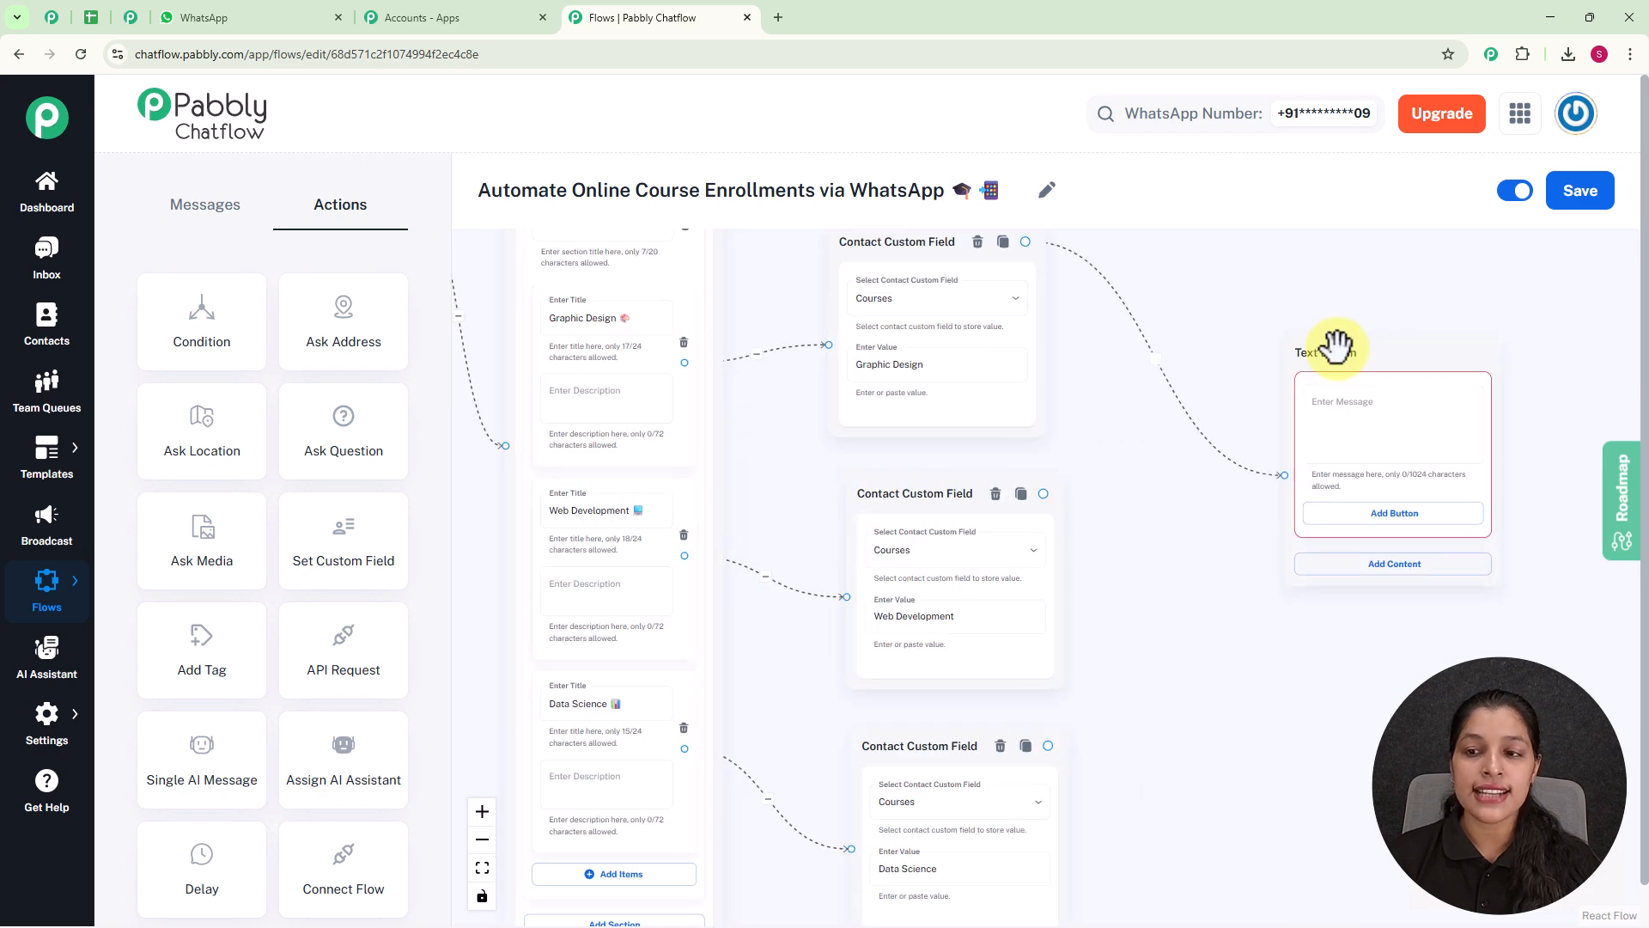
drag(1334, 332, 1240, 255)
click(1237, 314)
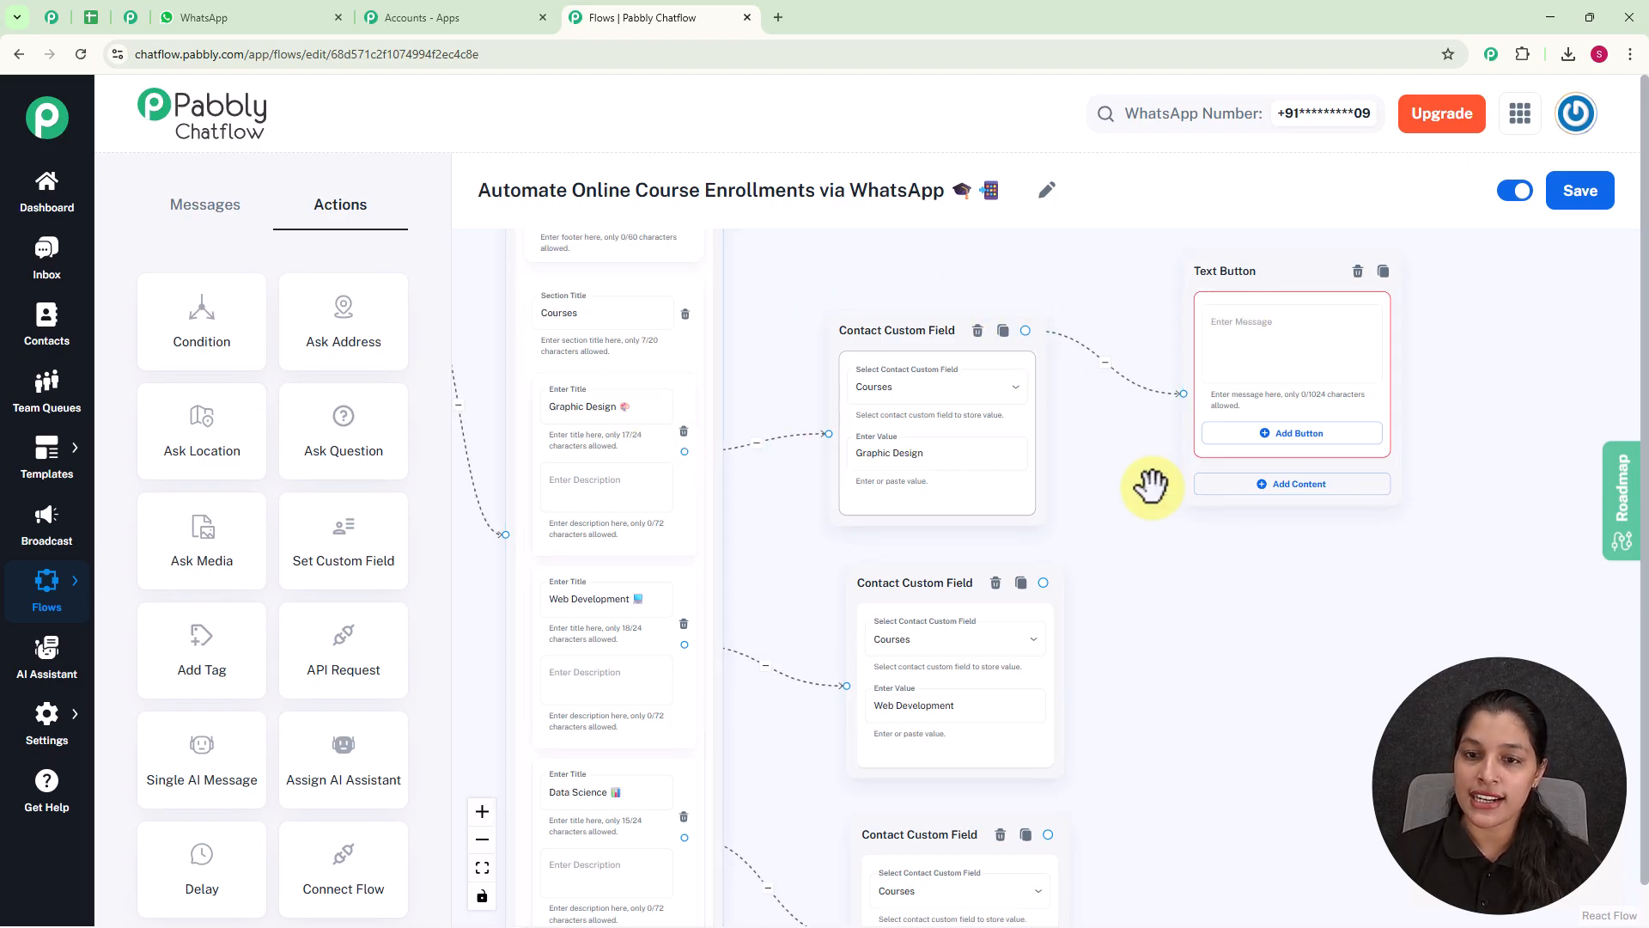
Fill the new message with the Graphic Design course details, ending "Duration: 8 weeks | Fee: ₹18,000 | Mode: Online".
scroll(1259, 357, up, 2)
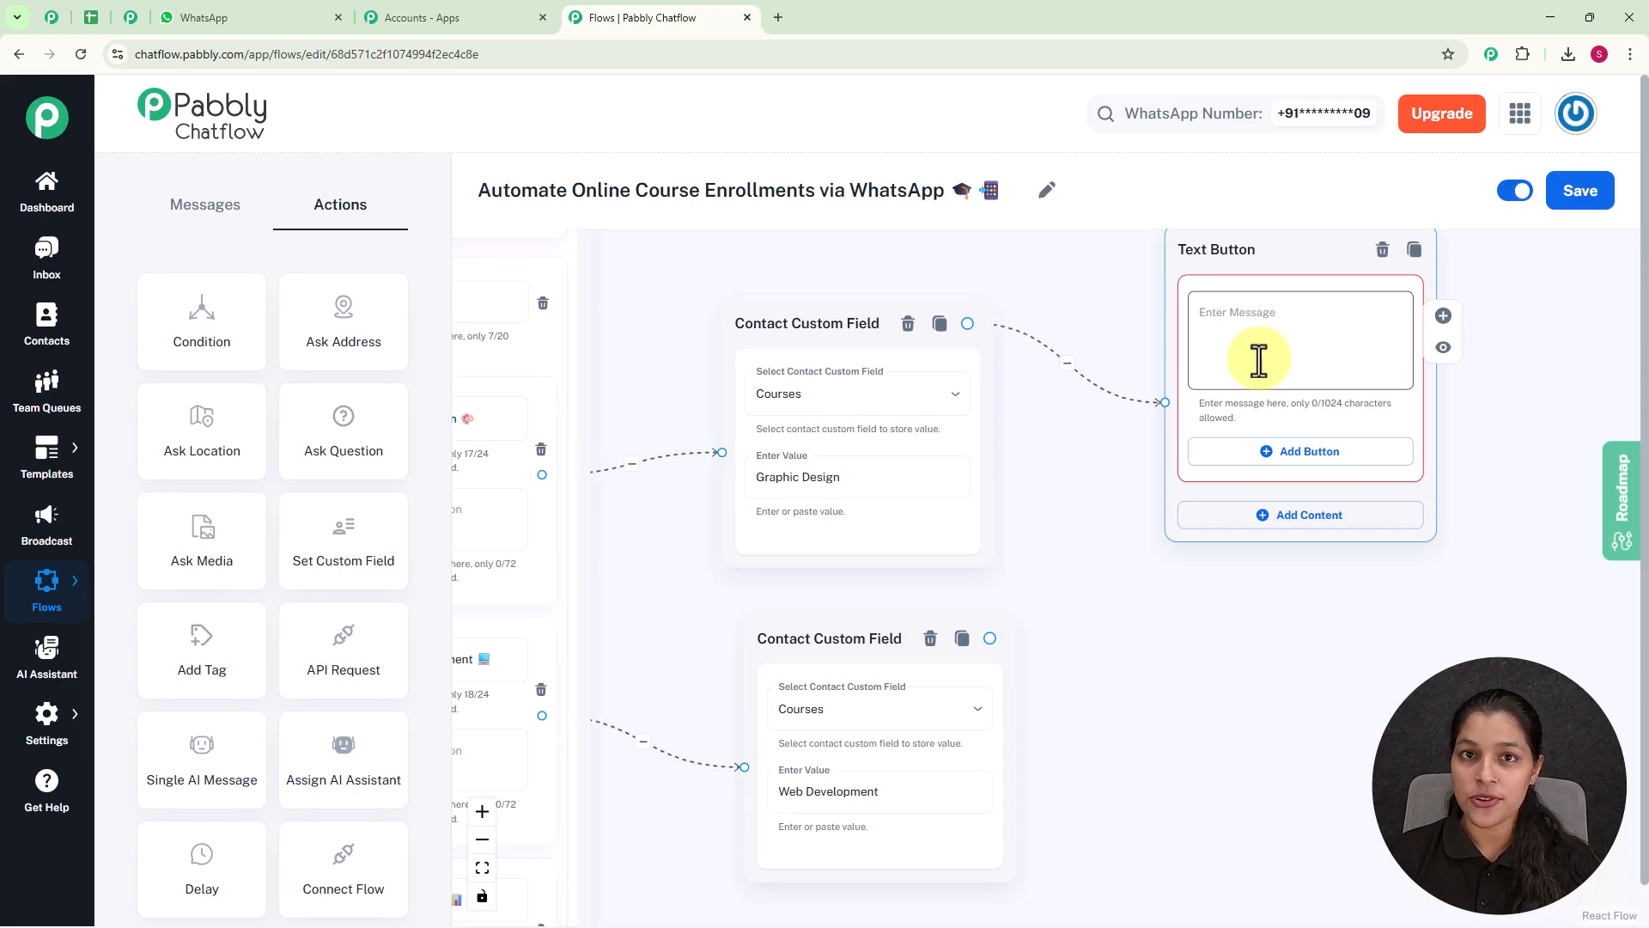
click(1260, 360)
key(ctrl+v)
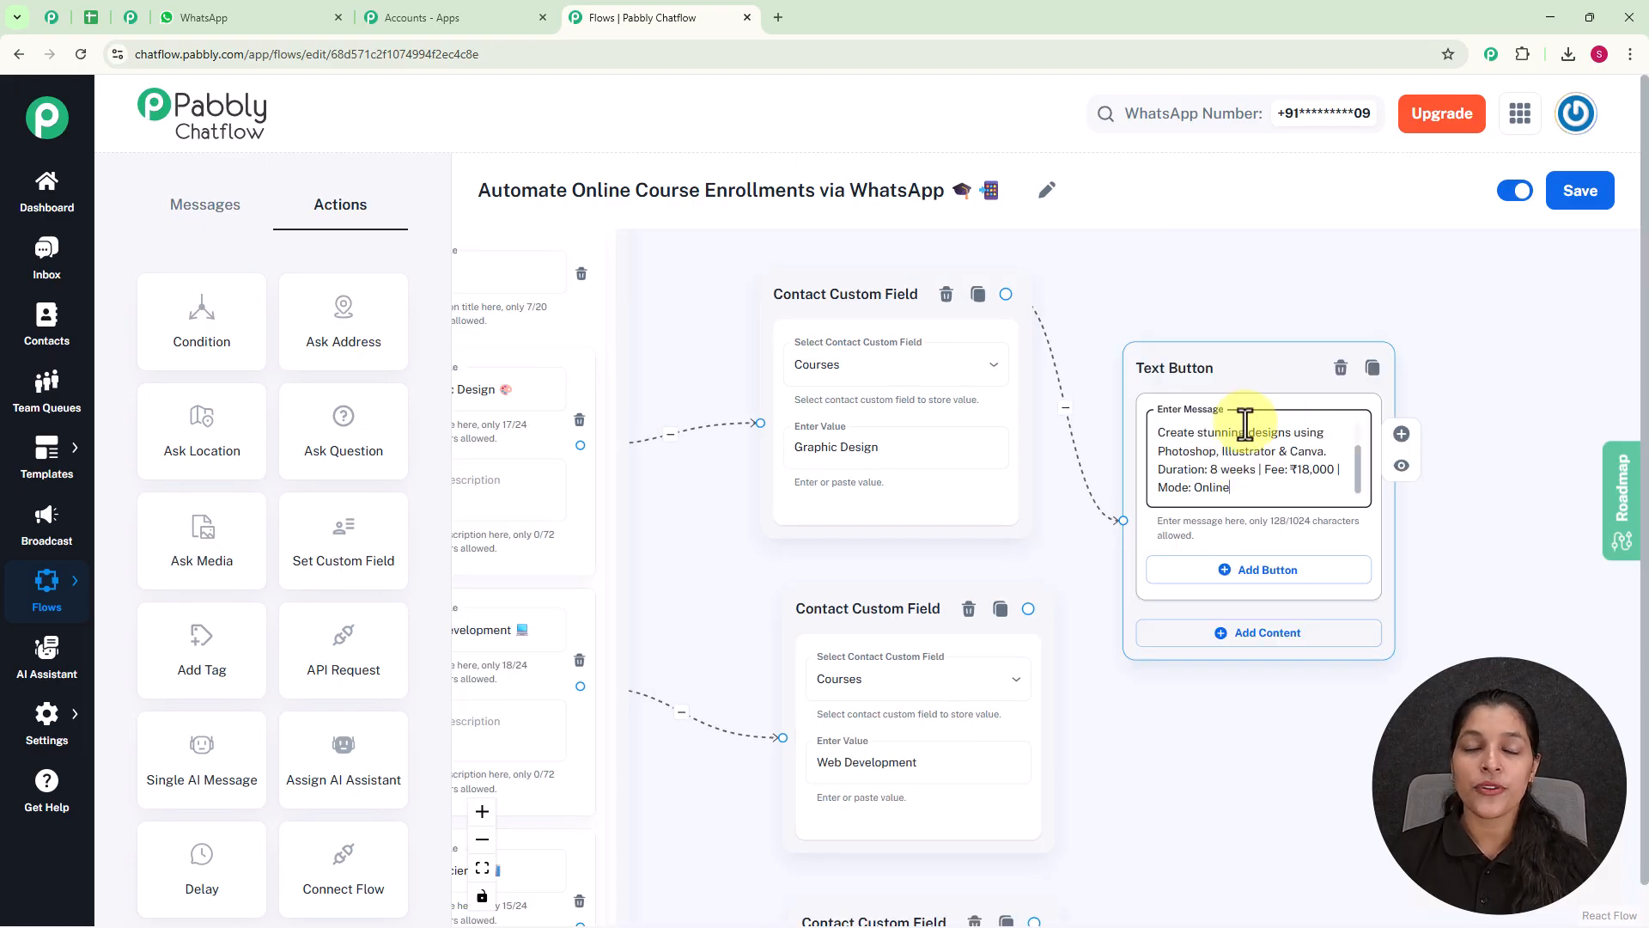
drag(1243, 373, 1267, 261)
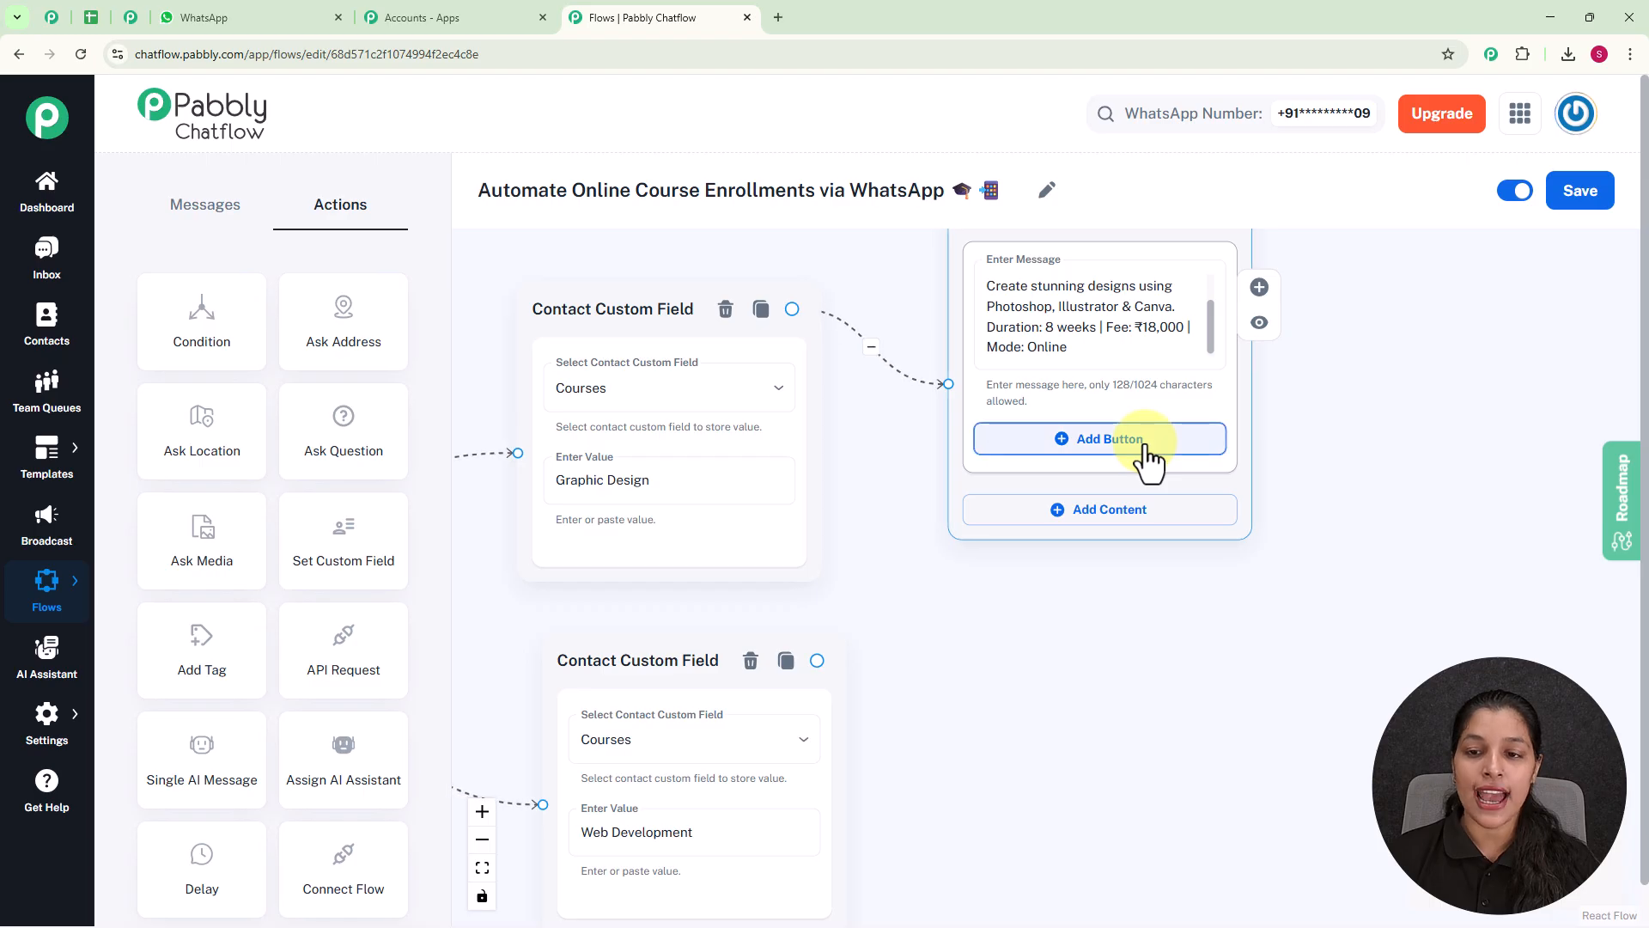
Add two buttons to the Graphic Design message, labelled "Enroll Now ✅" and "Back to Courses 🔙".
click(1146, 442)
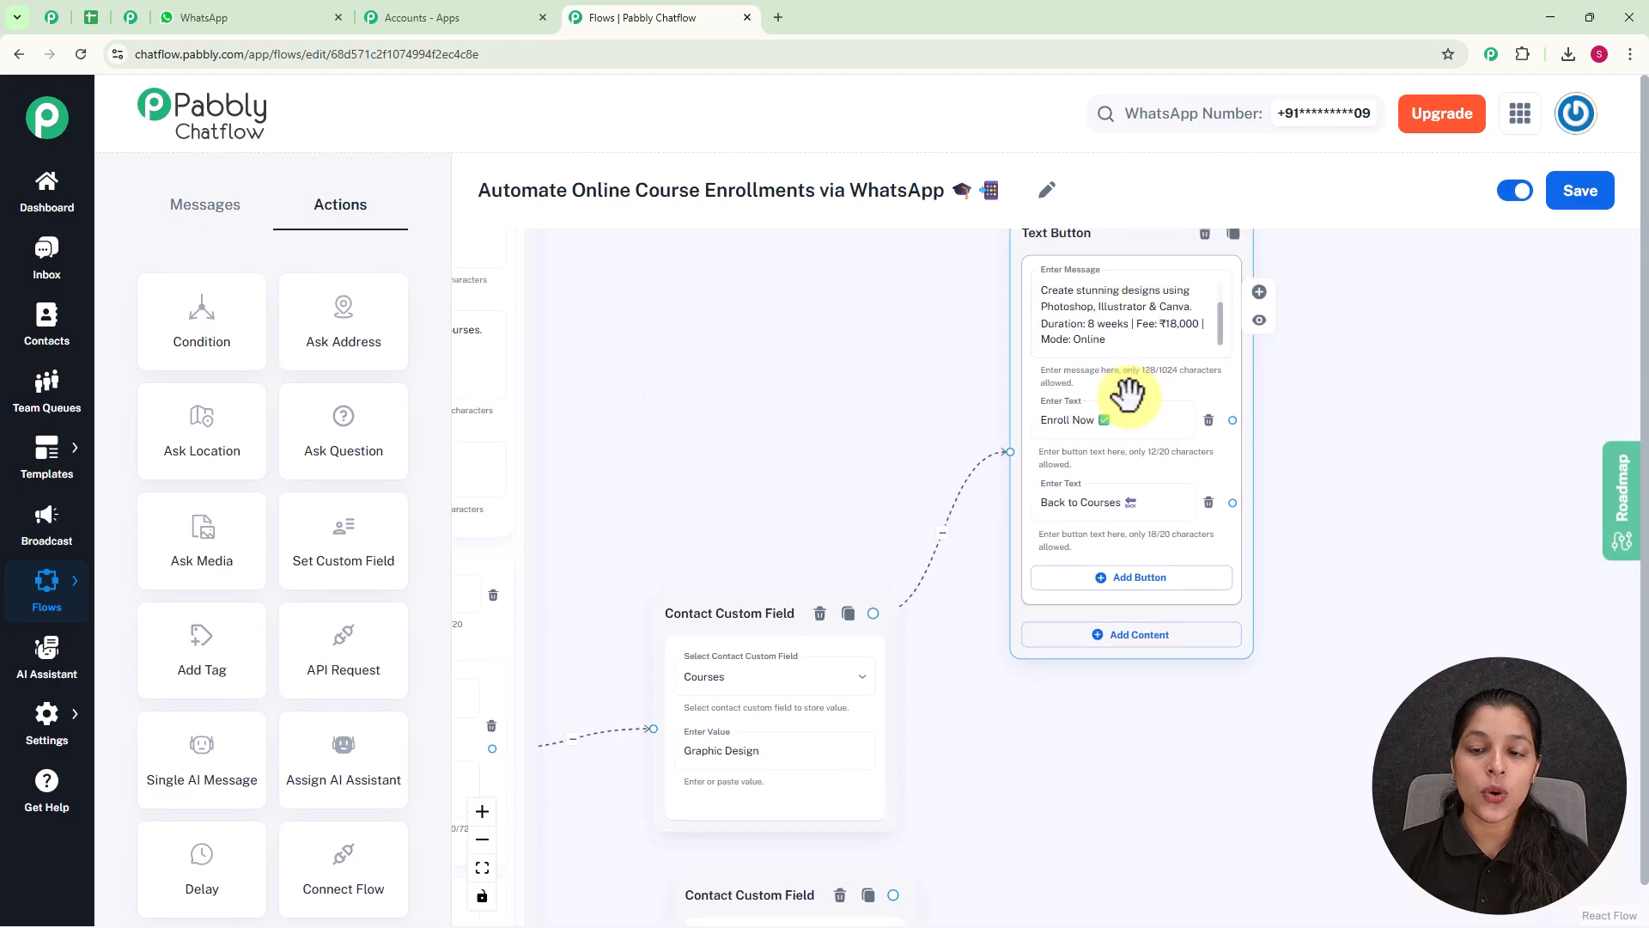
click(1103, 430)
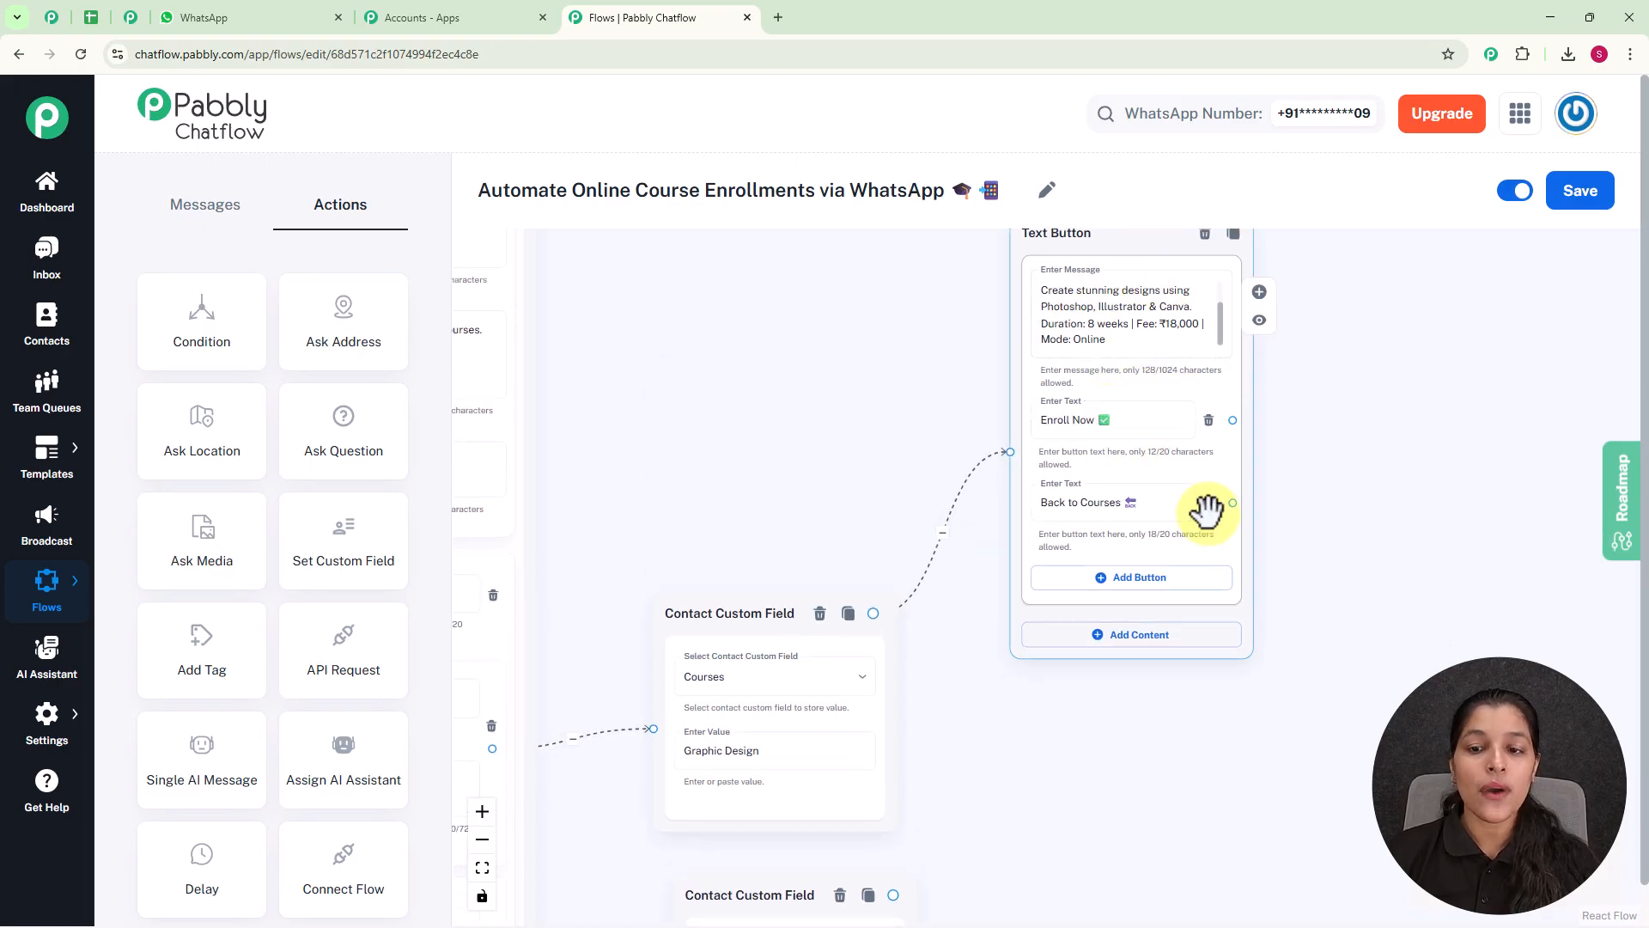
scroll(1207, 511, down, 6)
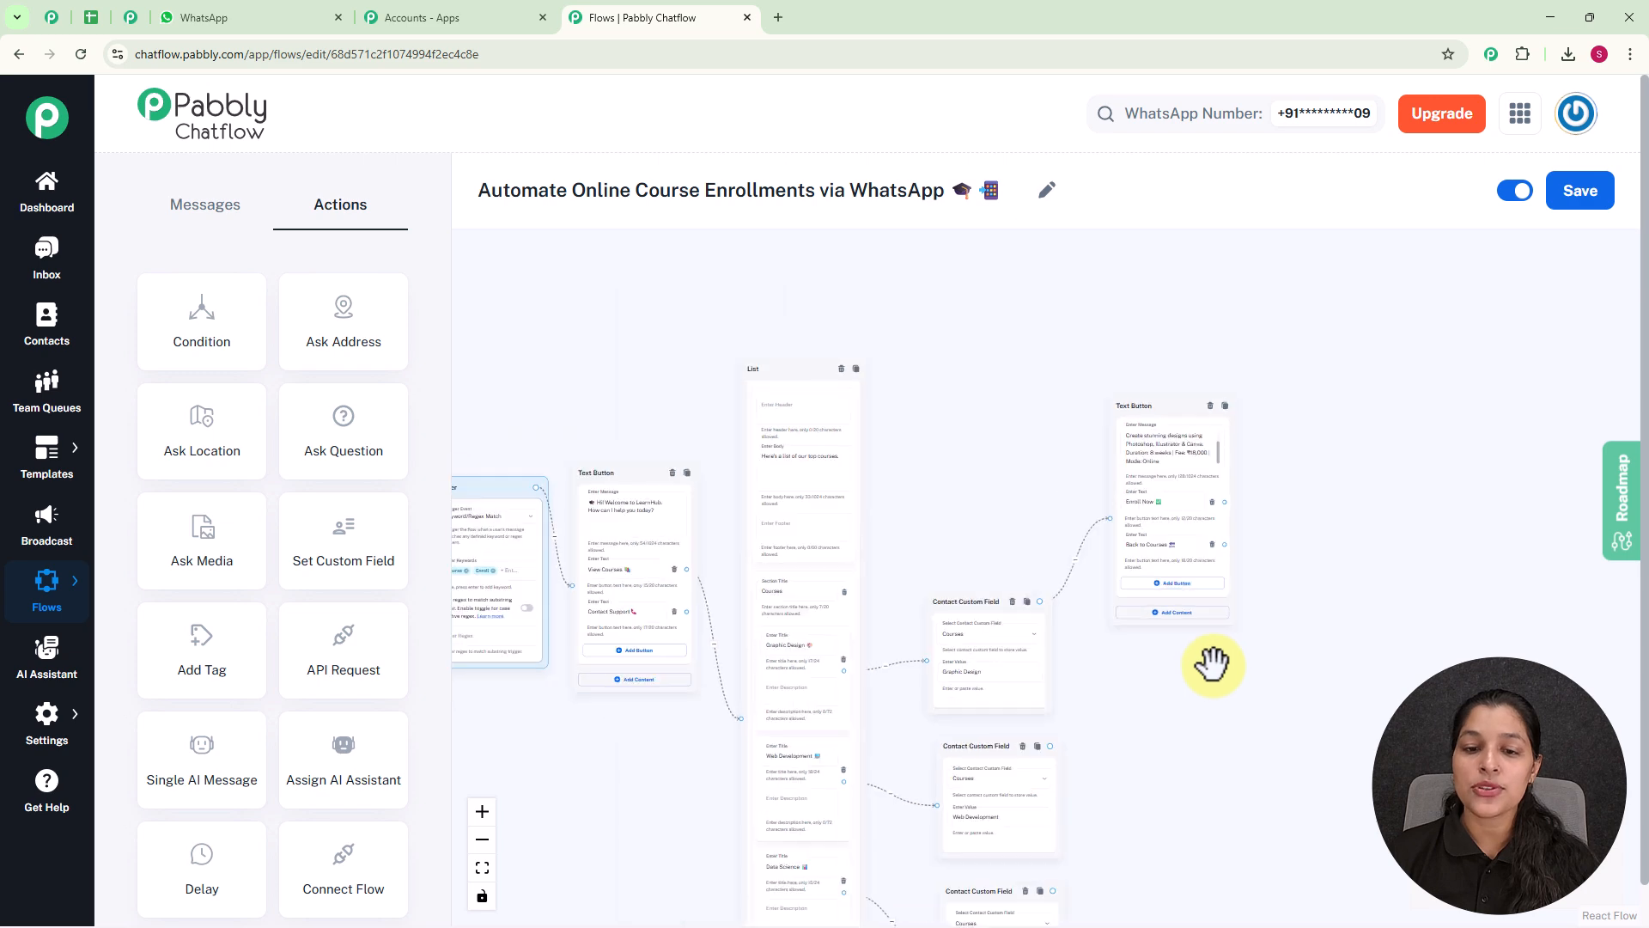
Examine the Web Development and Data Science branches, including their course messages, buttons and connections.
drag(1201, 545, 1173, 397)
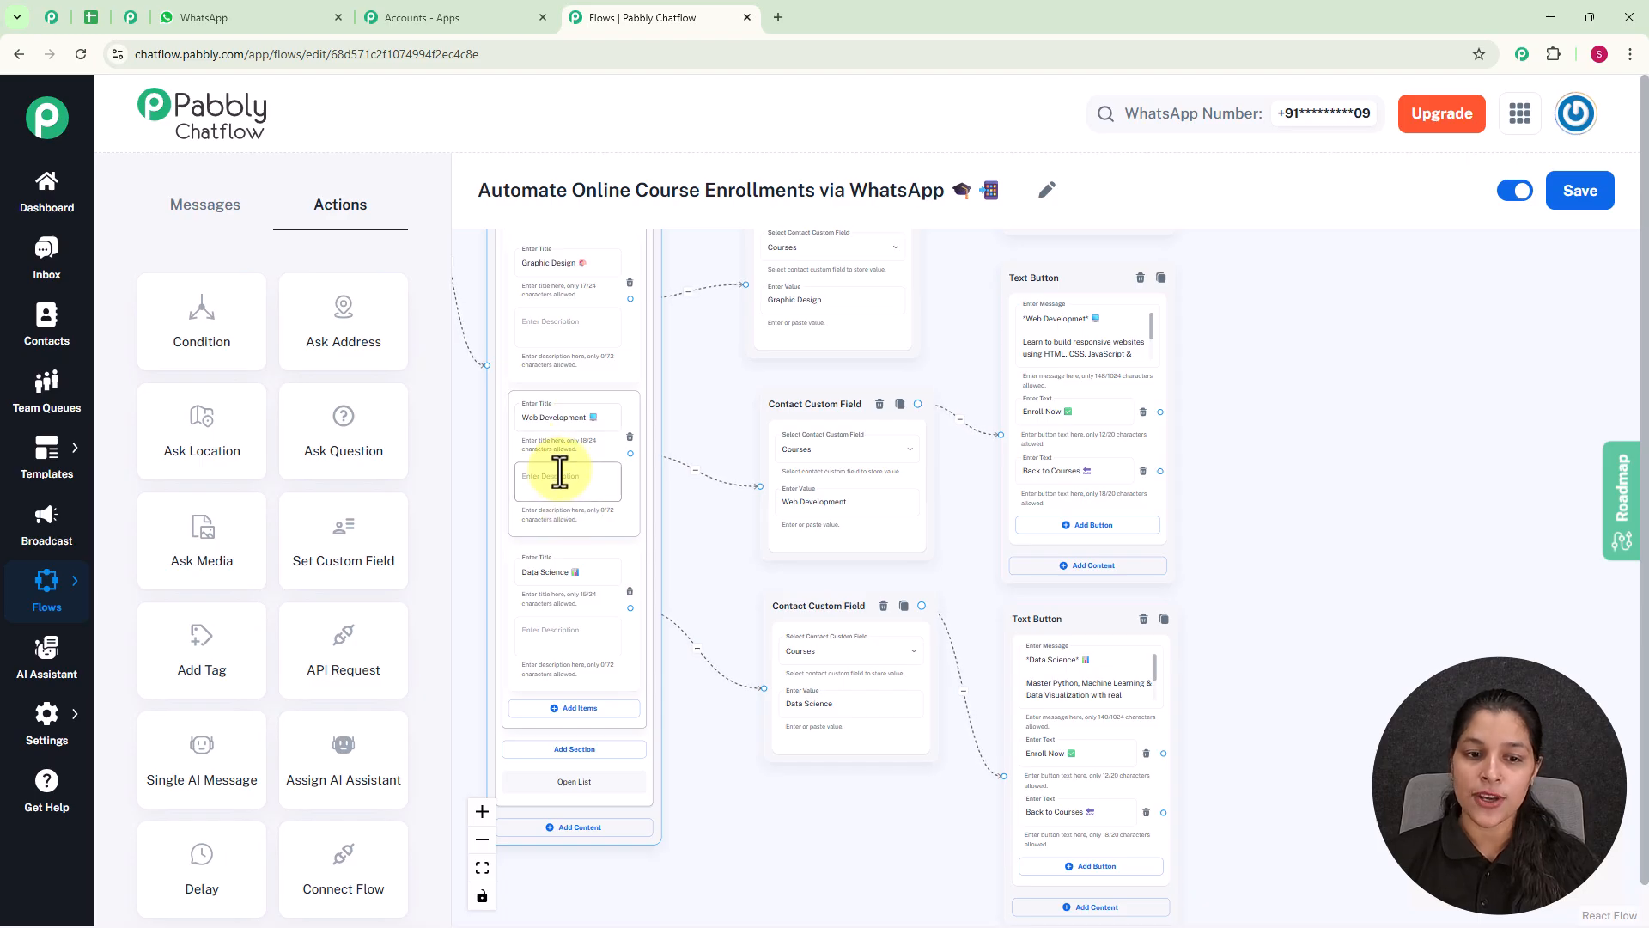
scroll(1196, 515, up, 3)
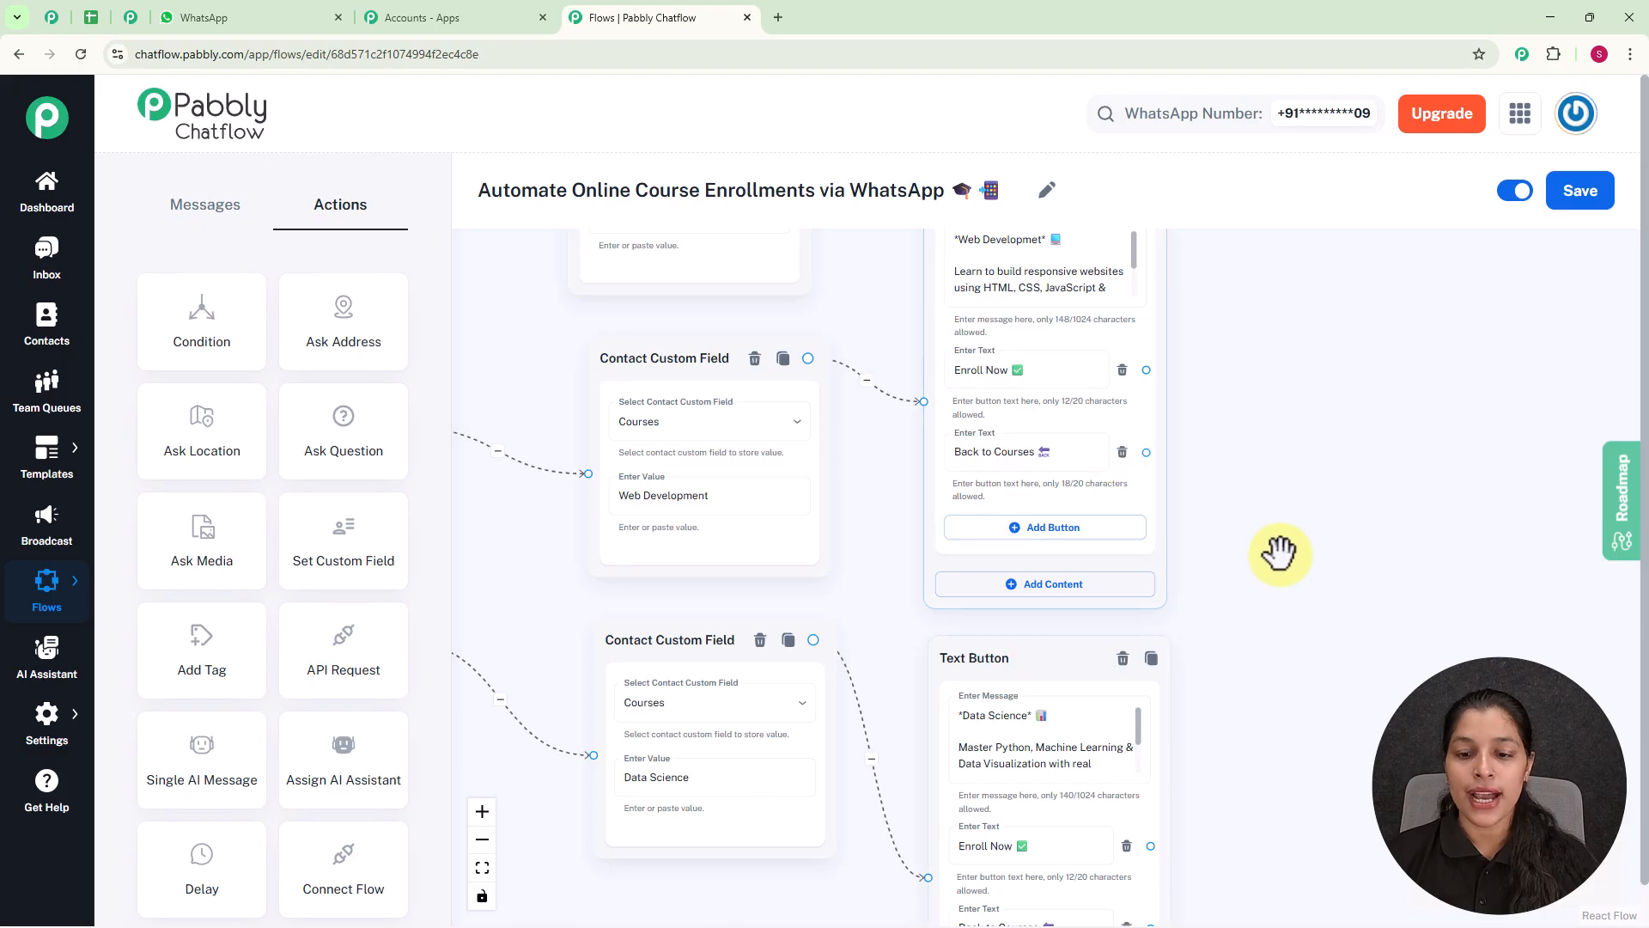
scroll(1284, 506, down, 4)
drag(1284, 505, 1197, 608)
scroll(1200, 603, down, 1)
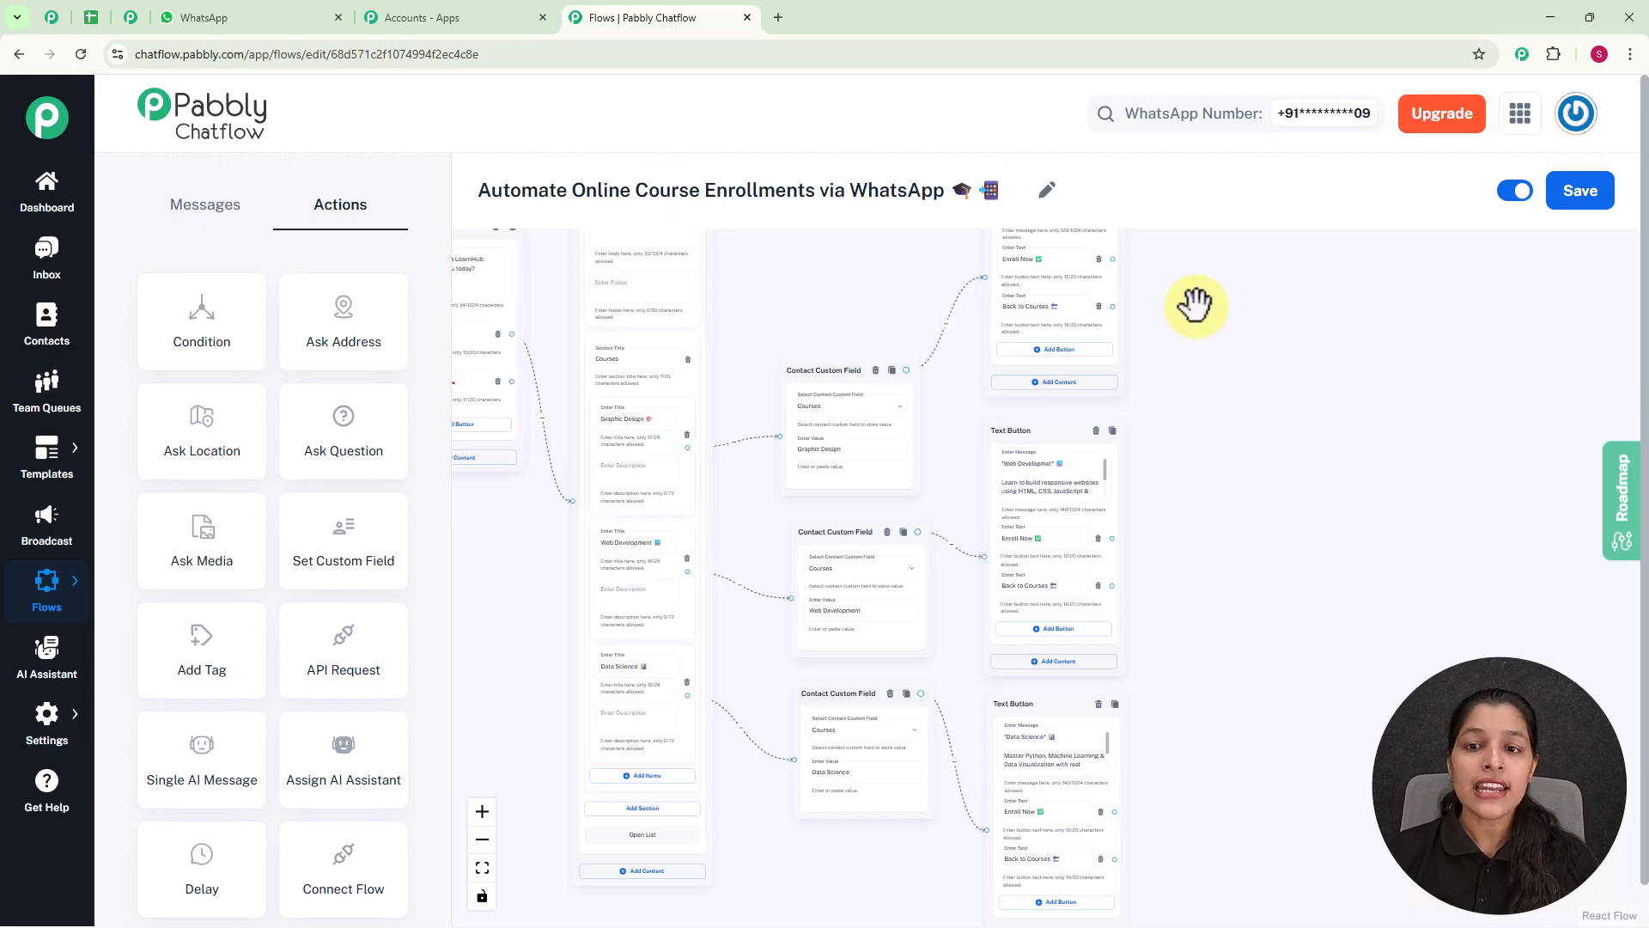
scroll(1167, 397, up, 2)
scroll(1167, 397, up, 1)
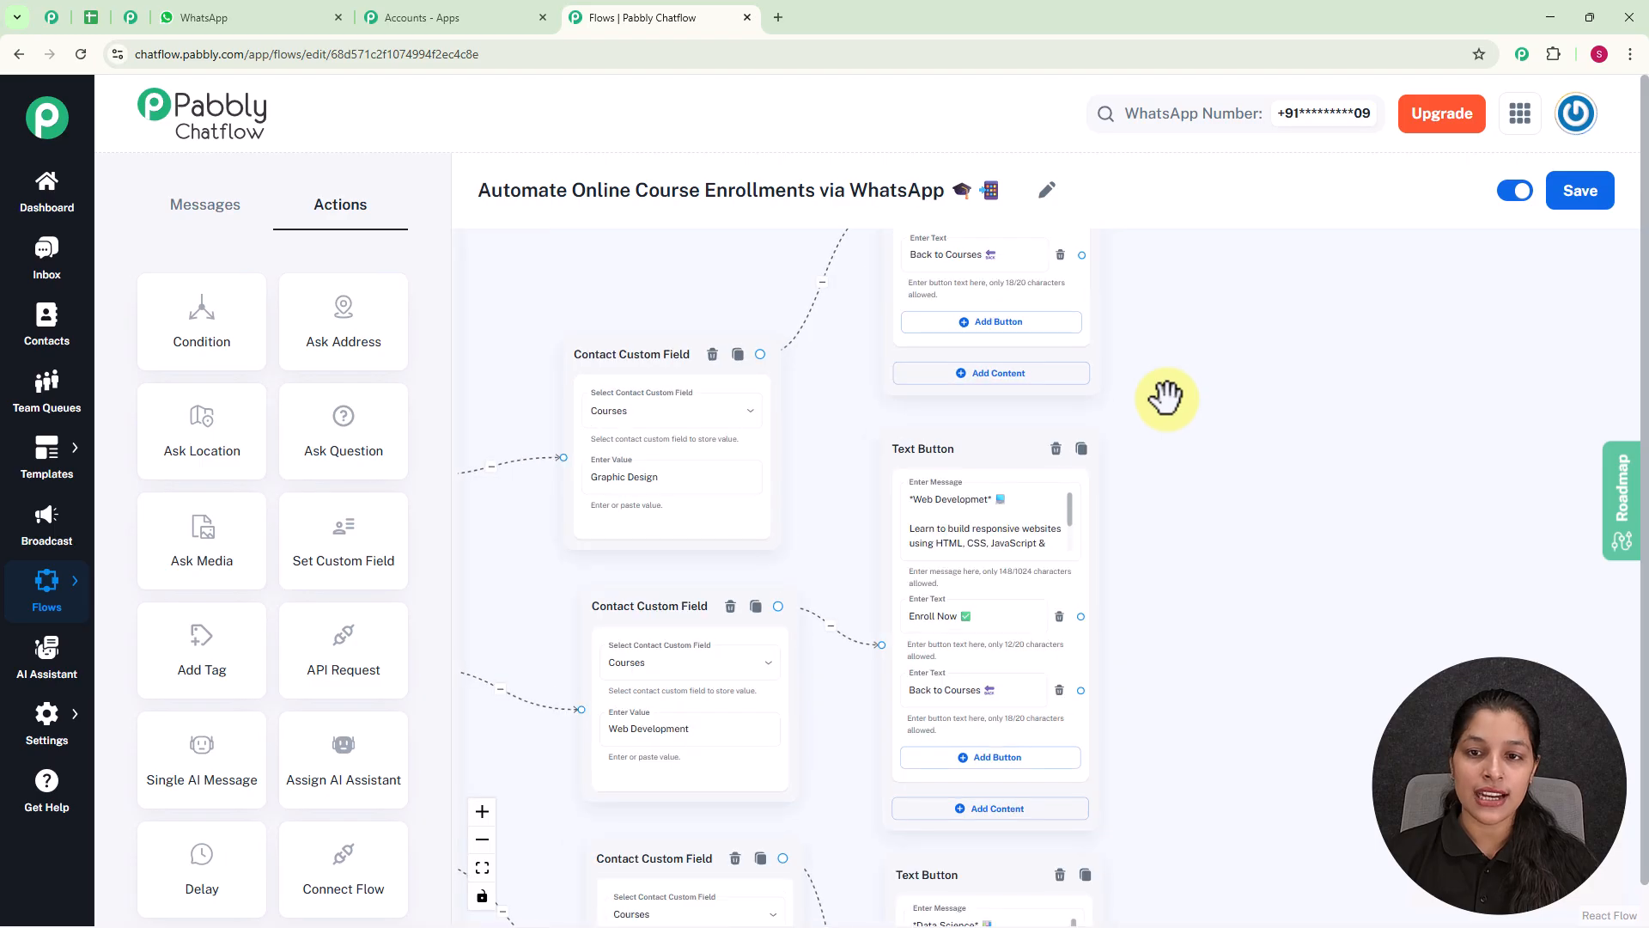
drag(1166, 397, 1208, 518)
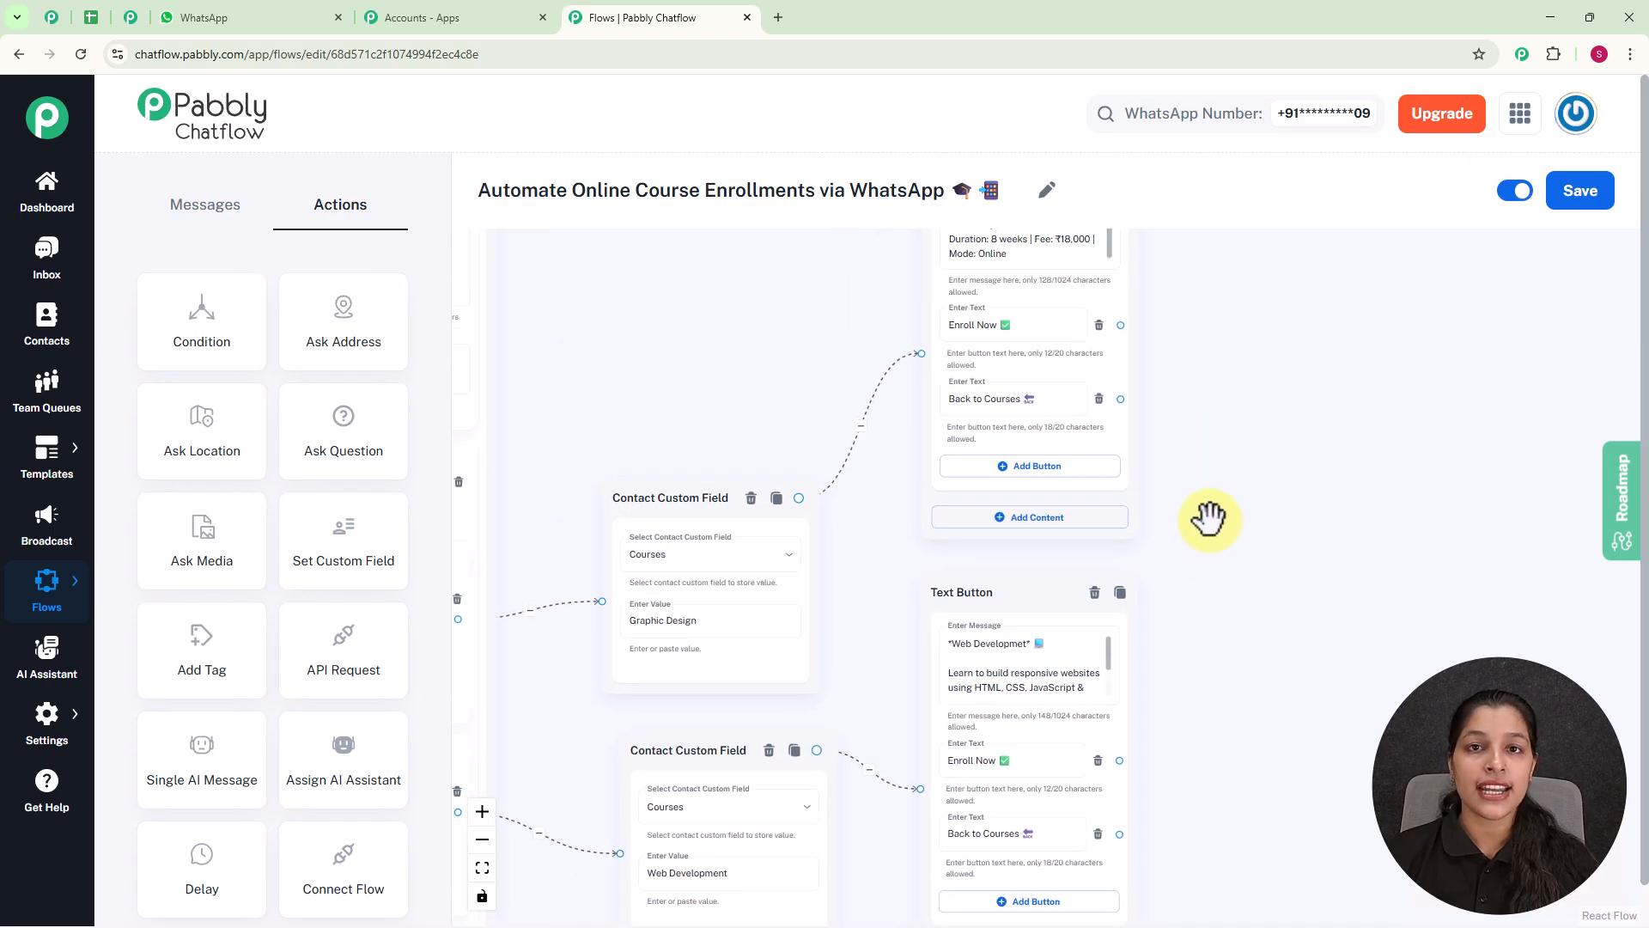
Connect the "Back to Courses" button of all three course messages back to the List message.
drag(1120, 399, 1091, 700)
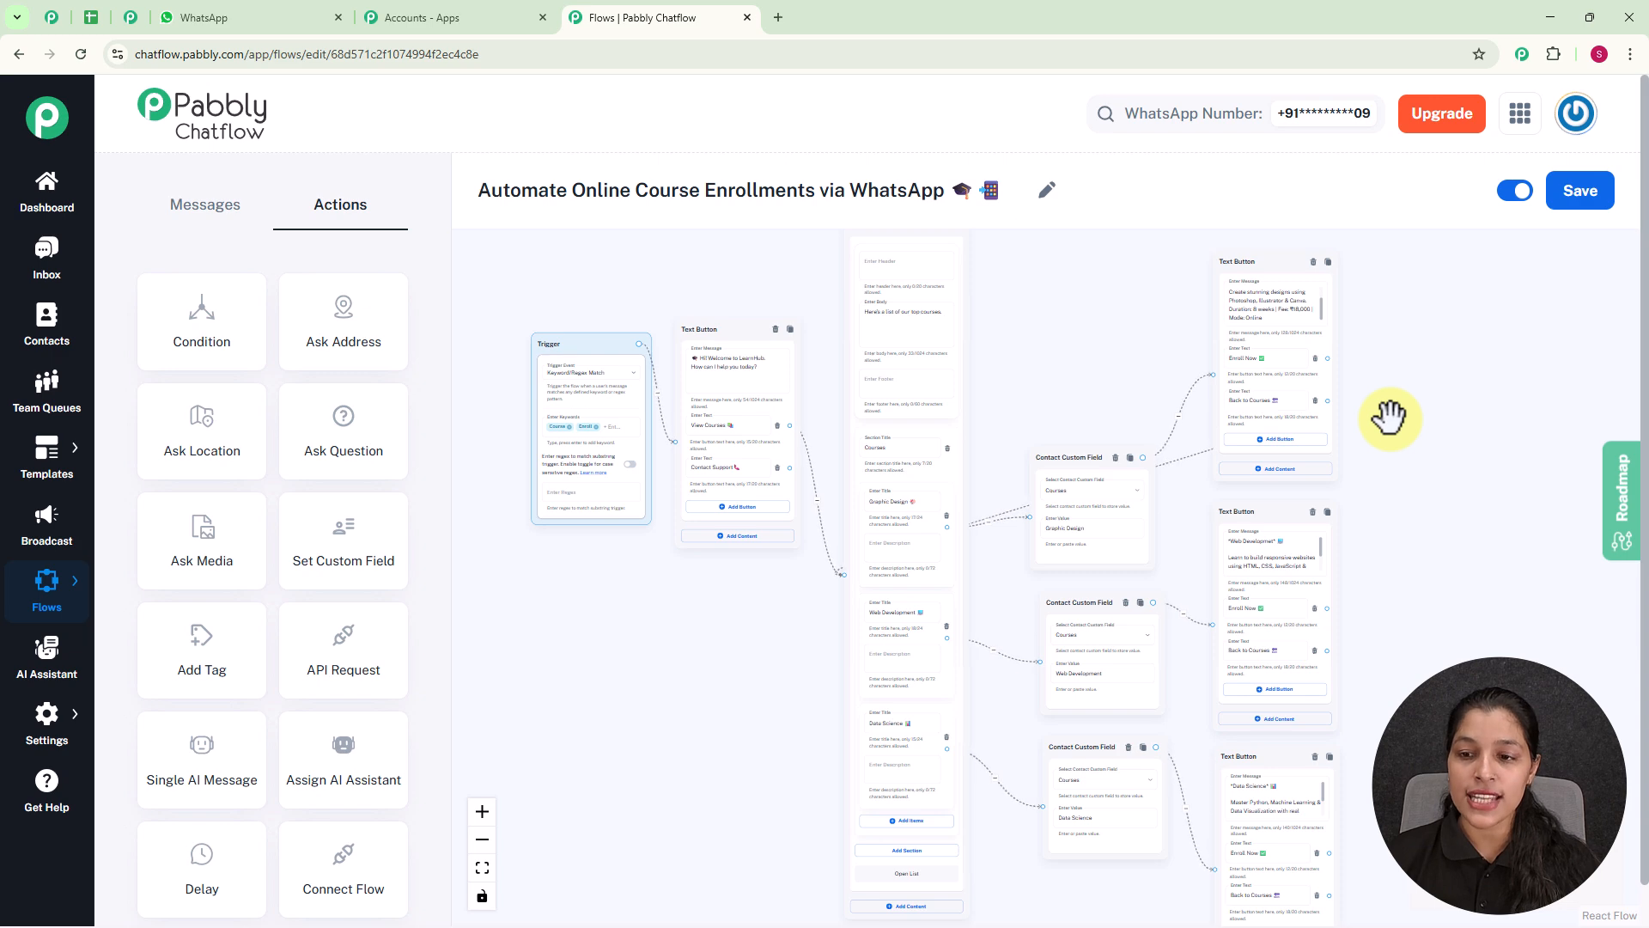
scroll(1369, 446, down, 3)
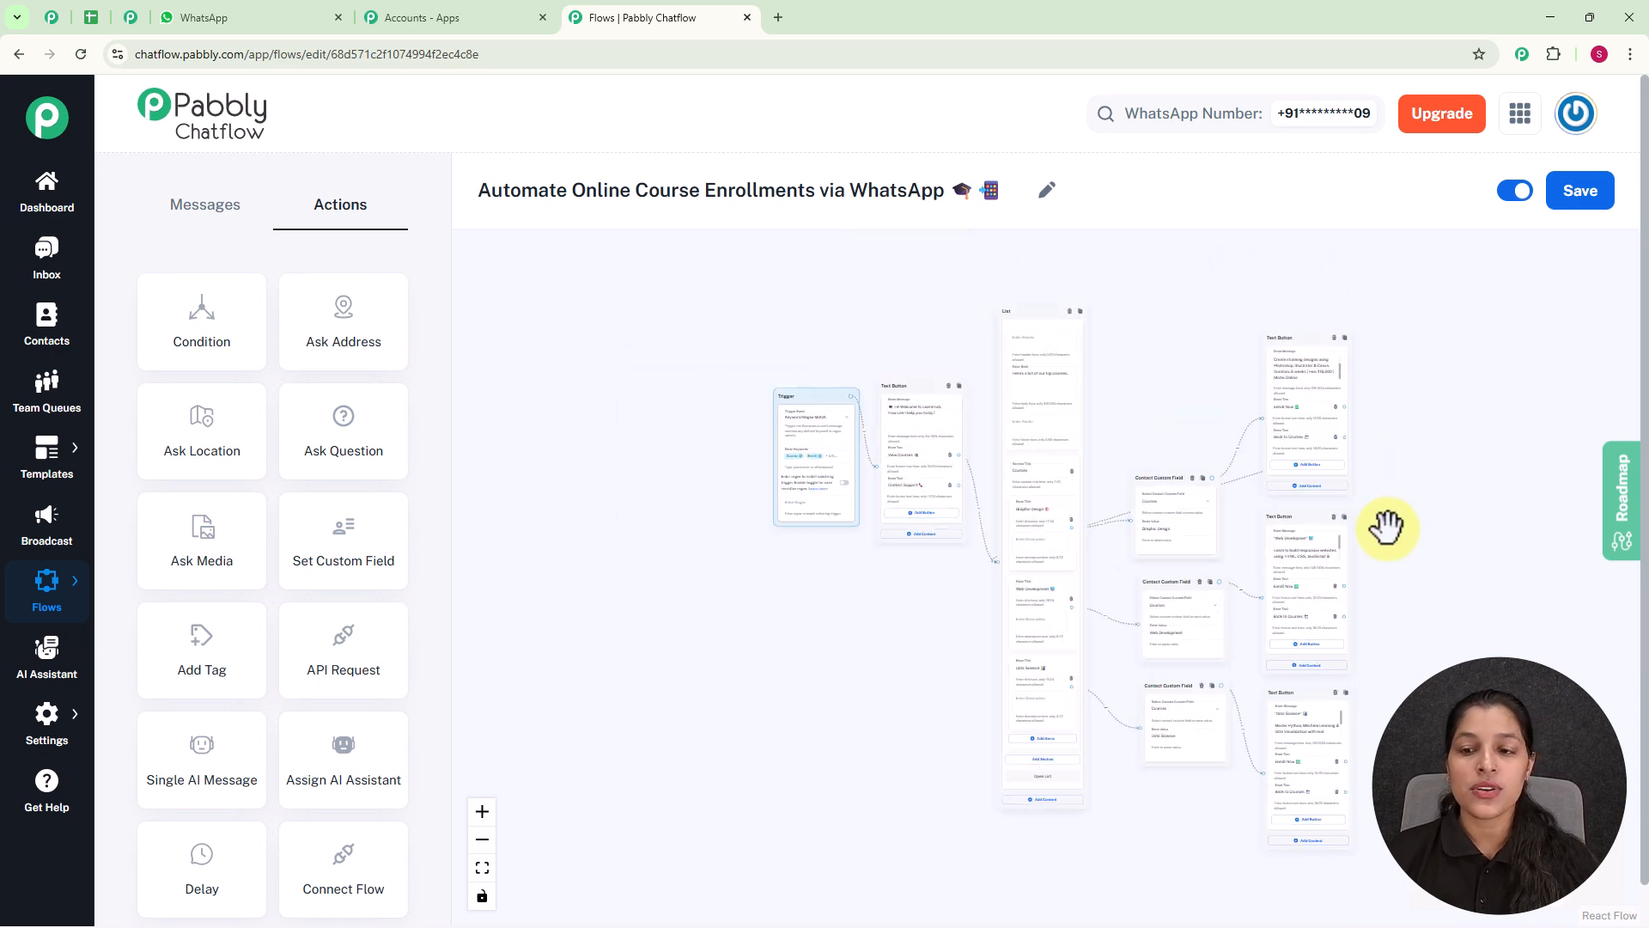
drag(1421, 519, 1244, 489)
scroll(1243, 490, up, 3)
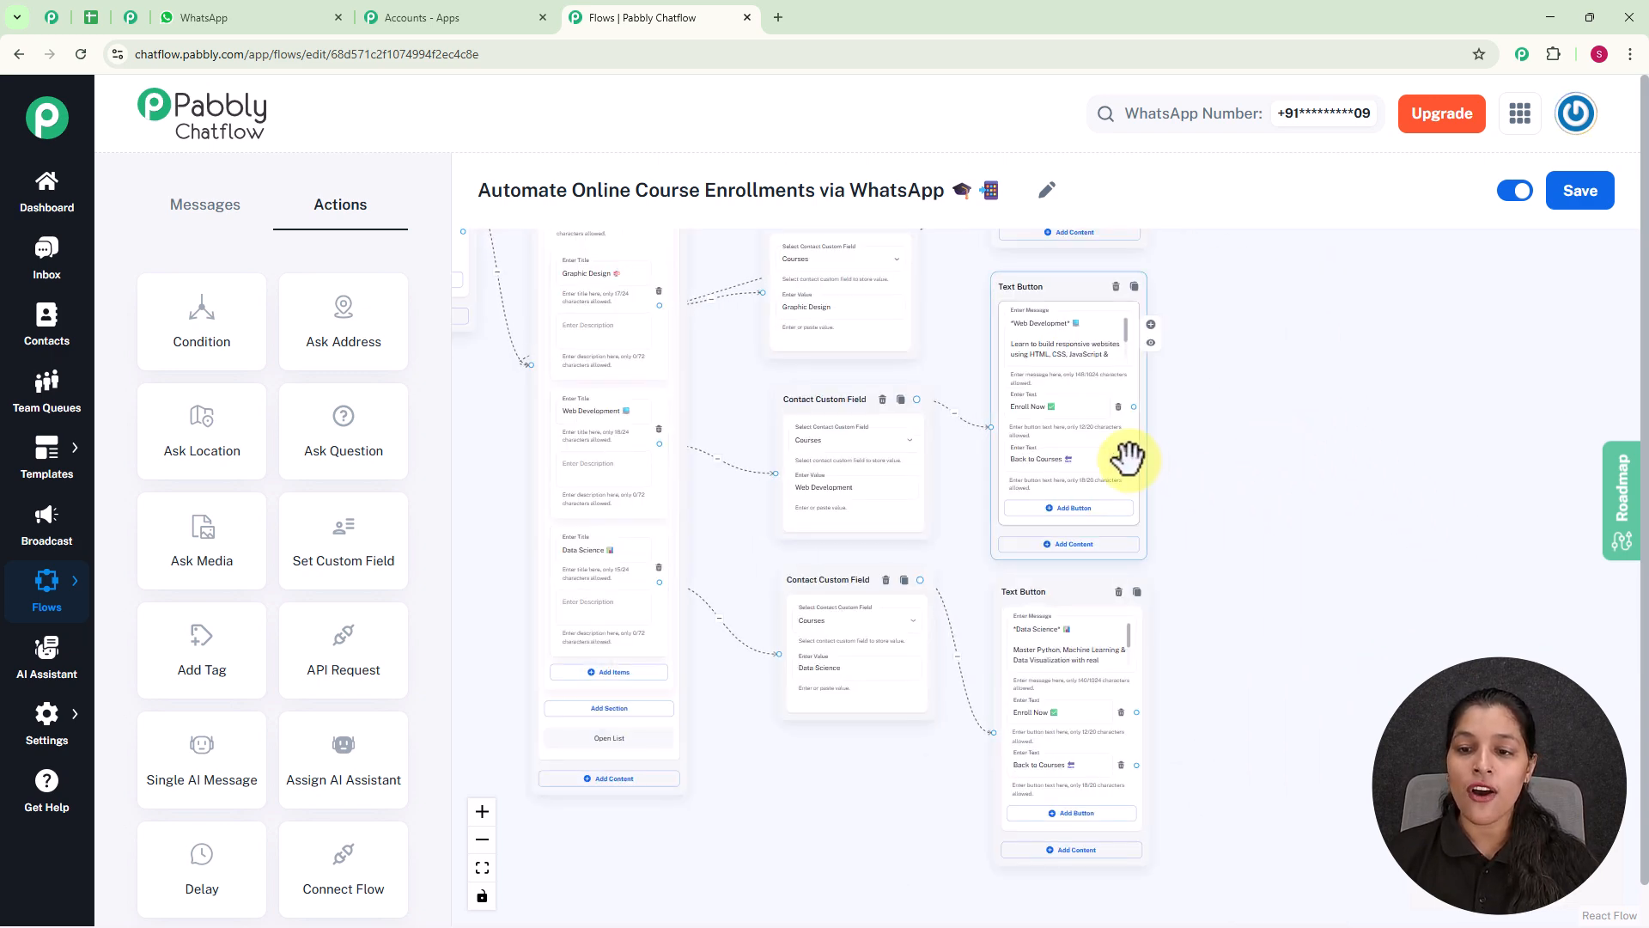
scroll(1136, 462, up, 3)
scroll(1224, 412, down, 5)
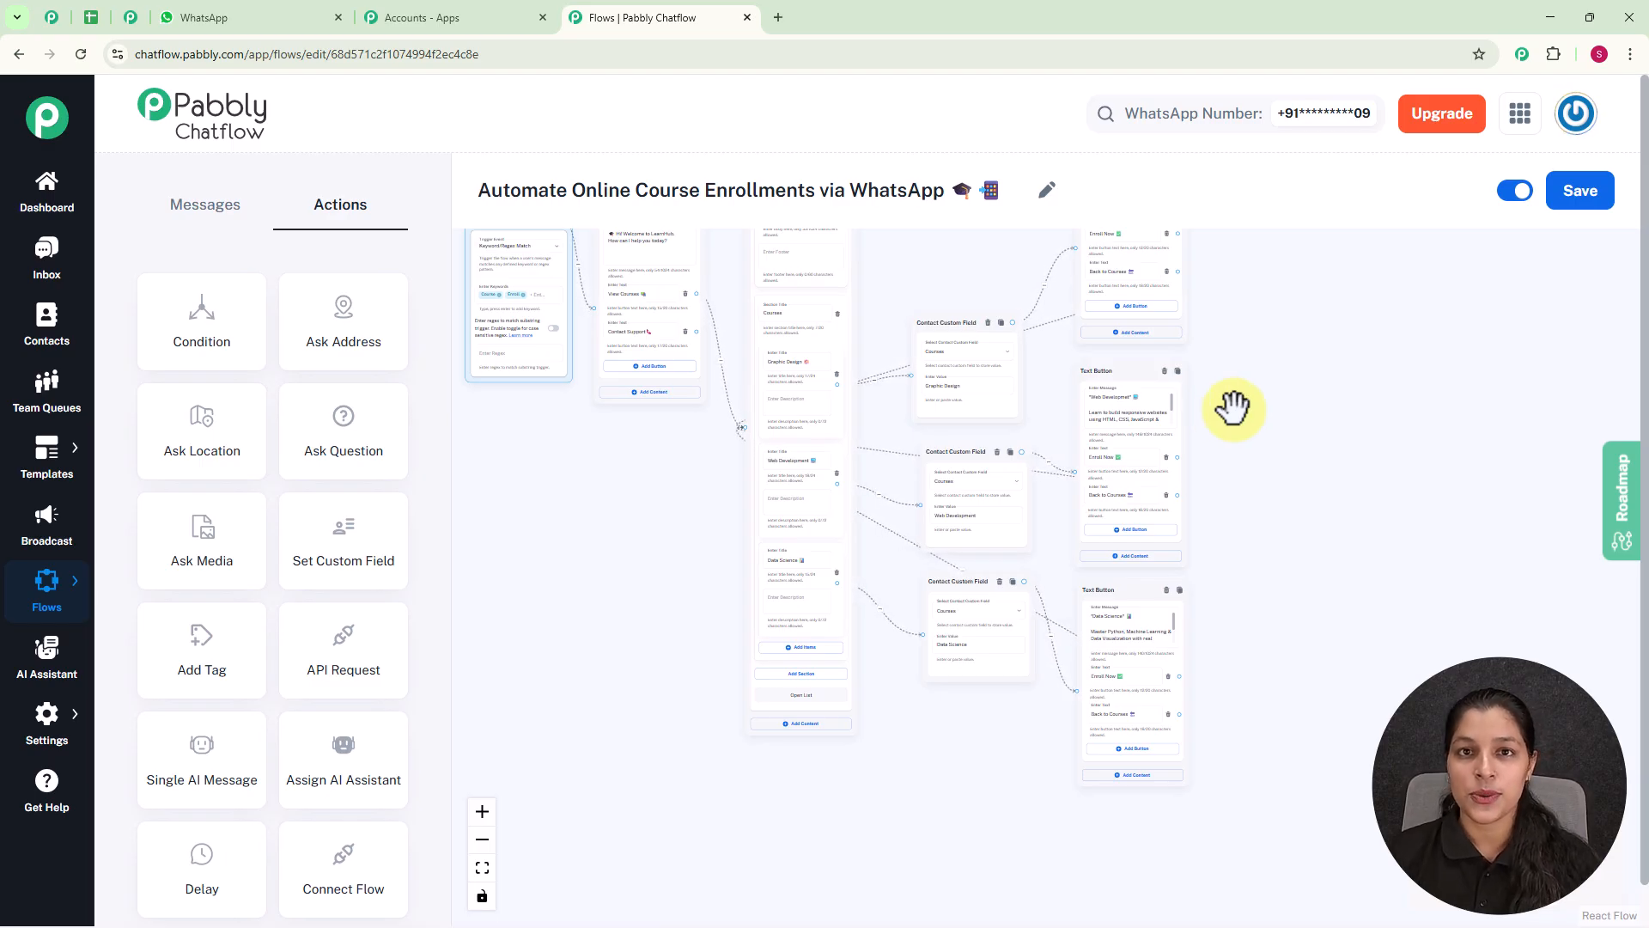
drag(1392, 481, 1296, 516)
scroll(1017, 360, up, 3)
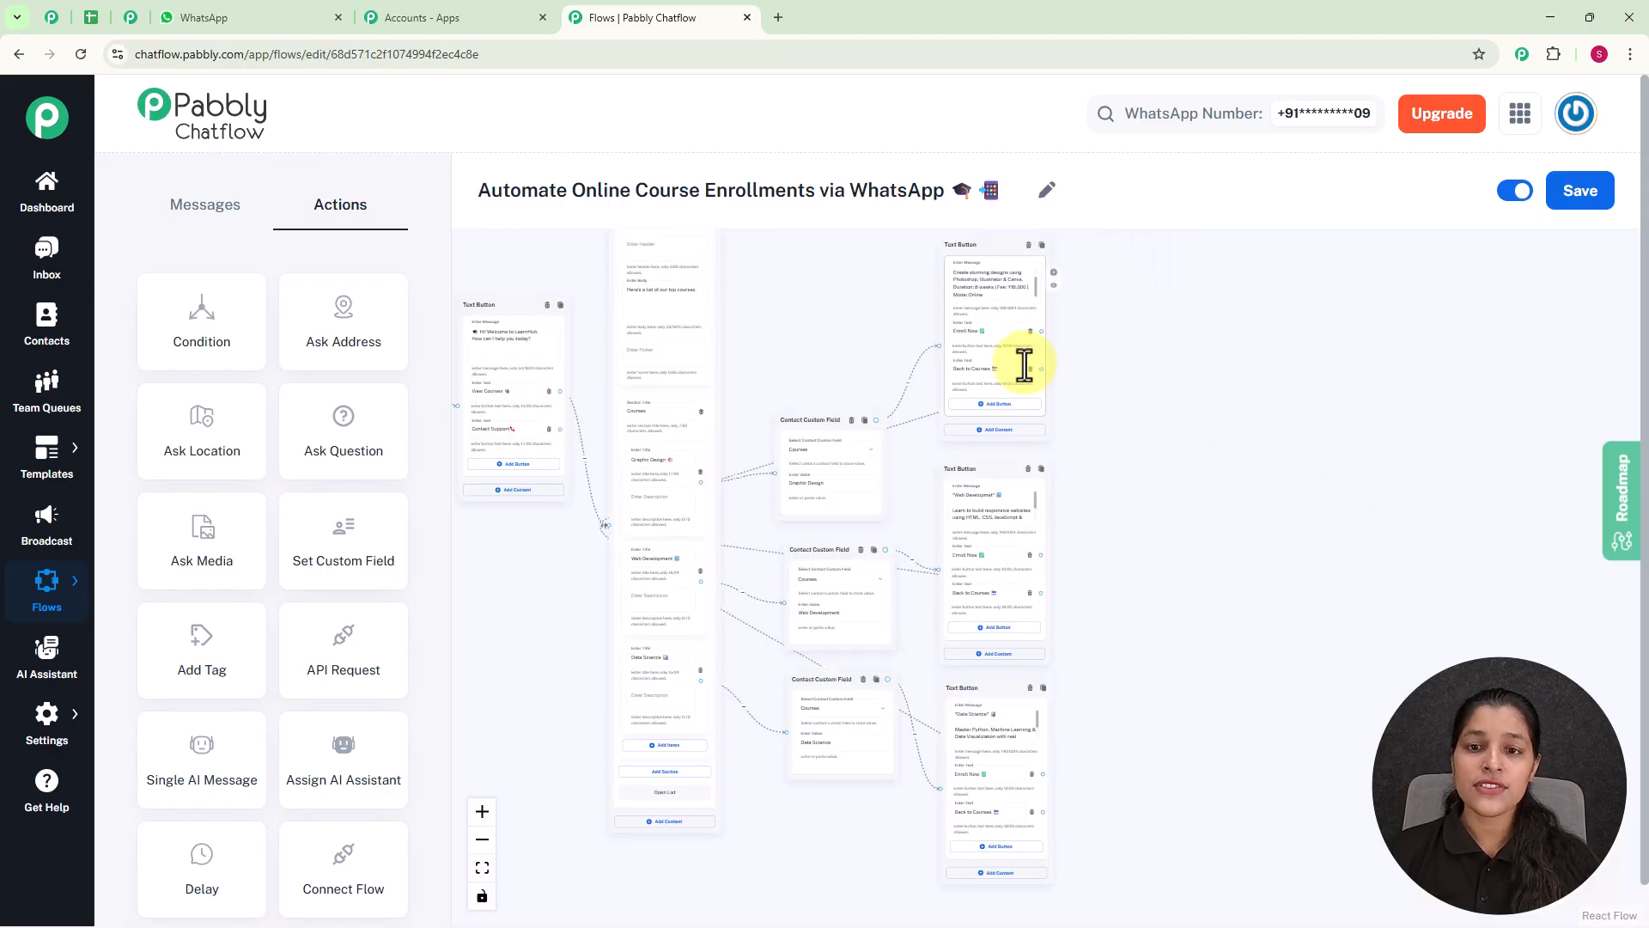
Add an Ask Question action in the free space beside the three course messages.
drag(1198, 446, 1224, 509)
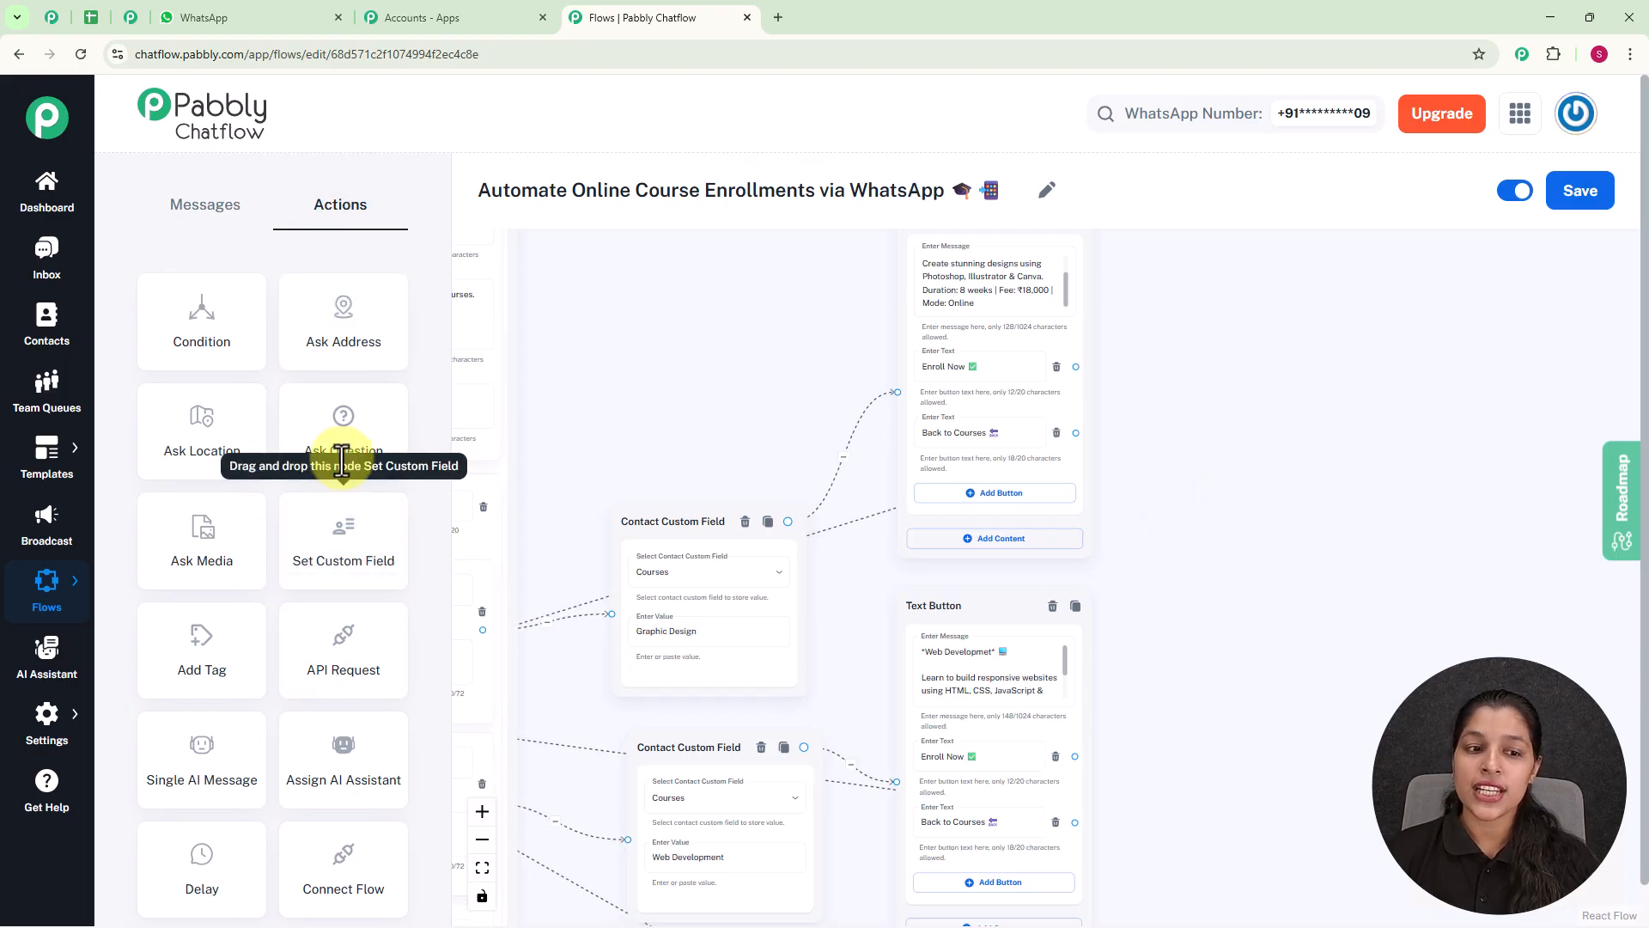
drag(344, 445, 1249, 567)
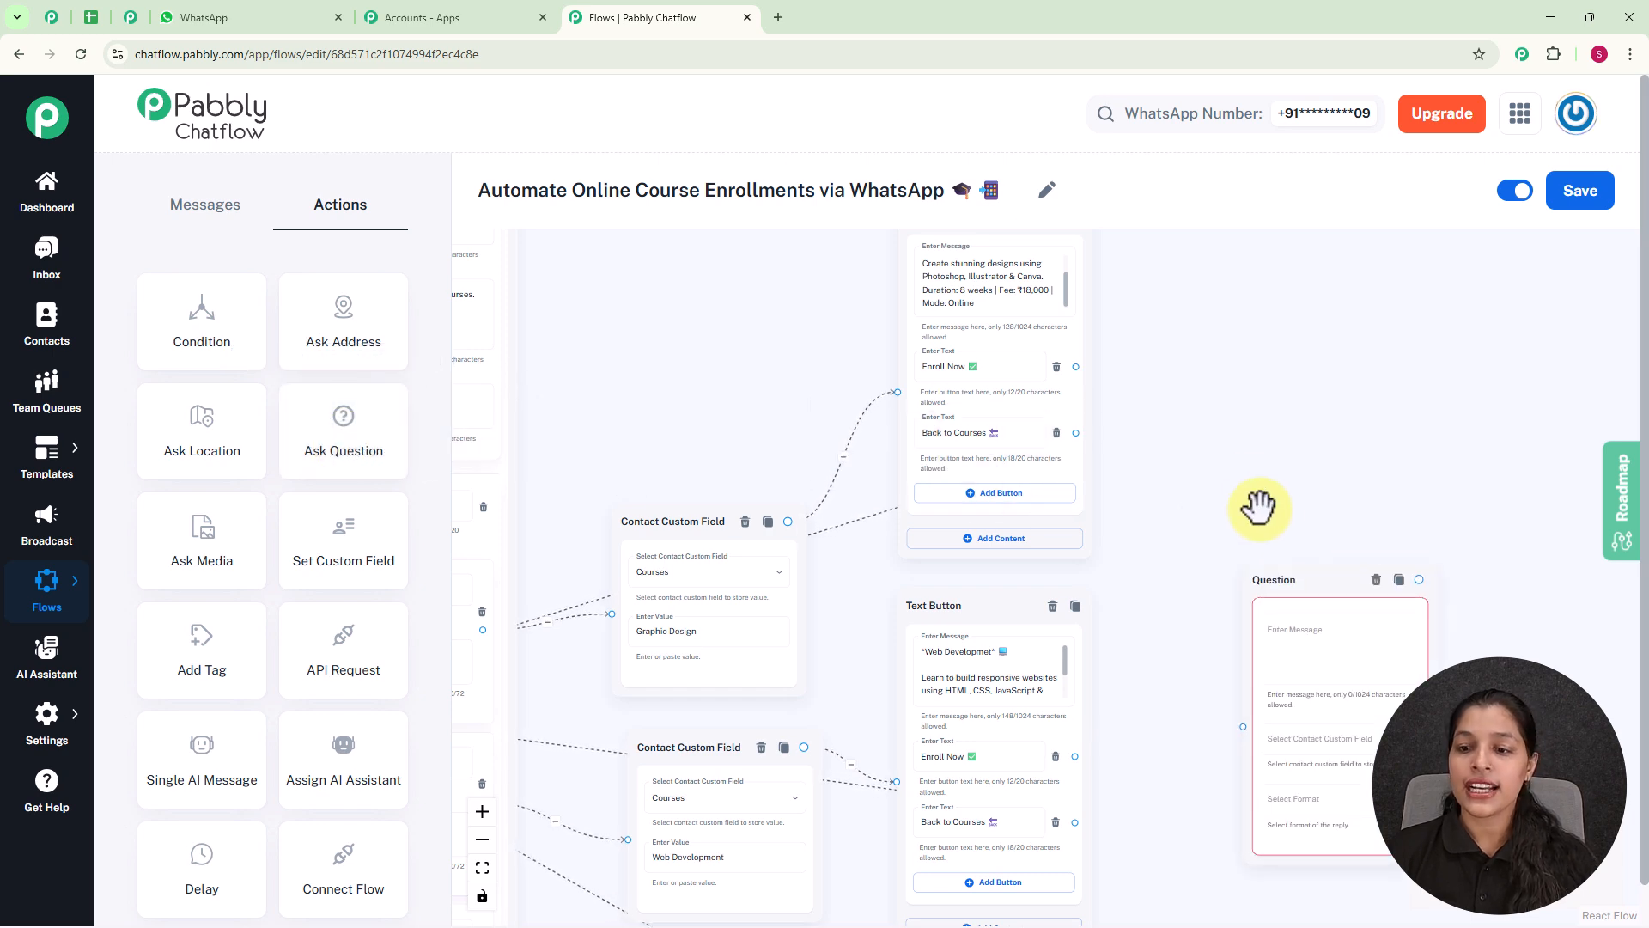
drag(1266, 505, 1171, 361)
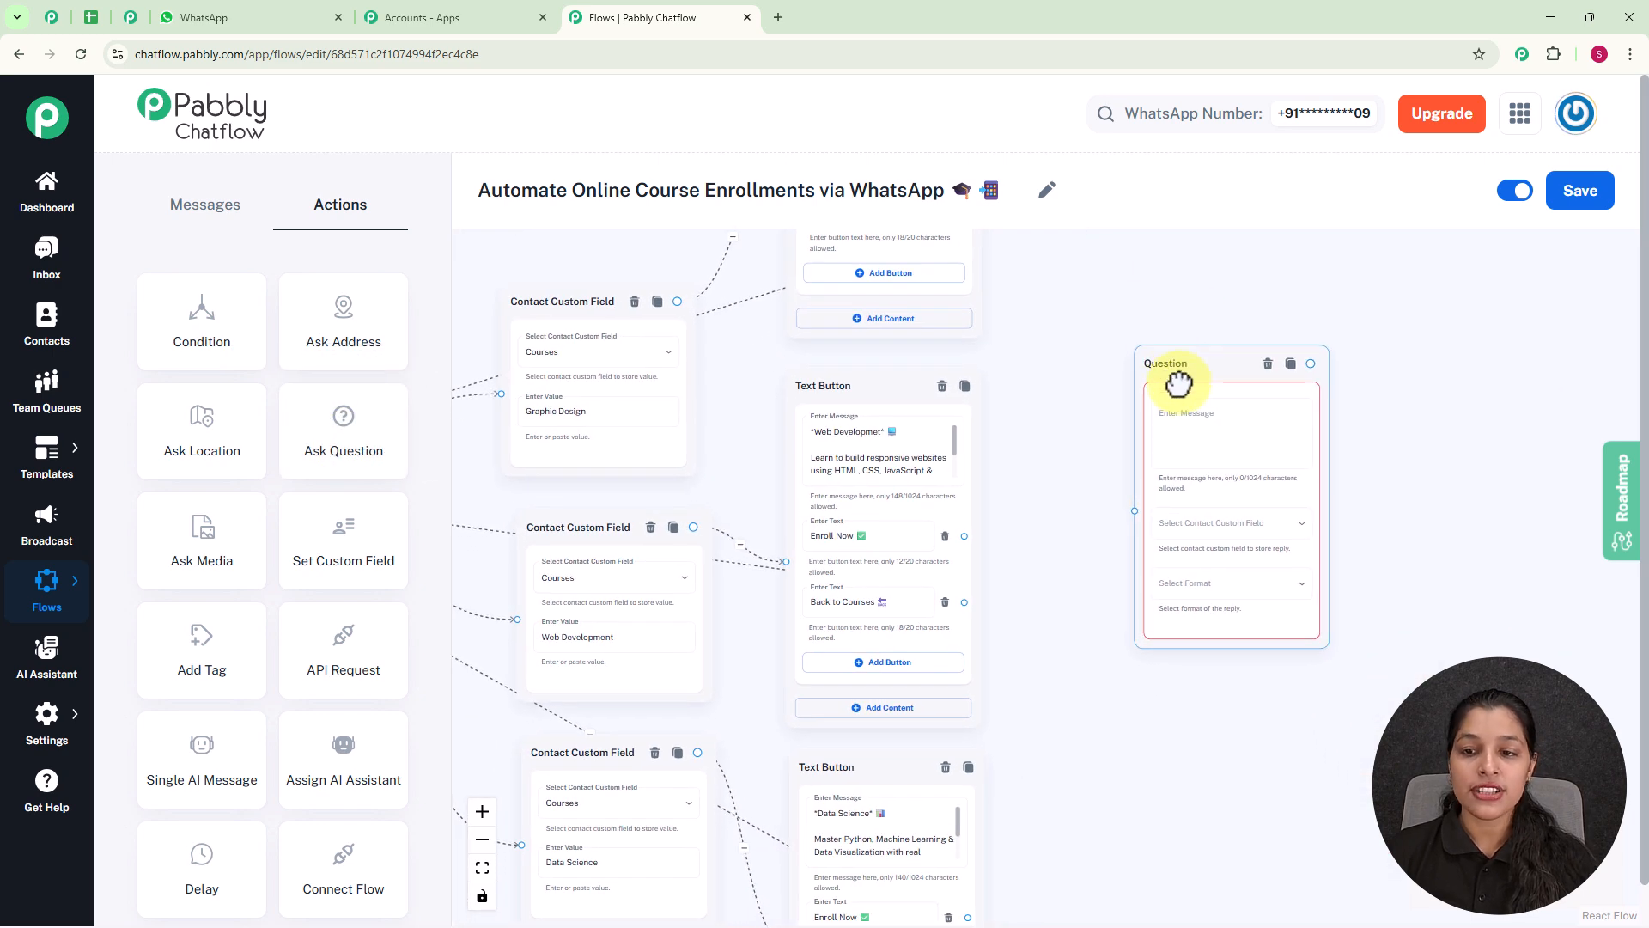
scroll(1155, 332, down, 4)
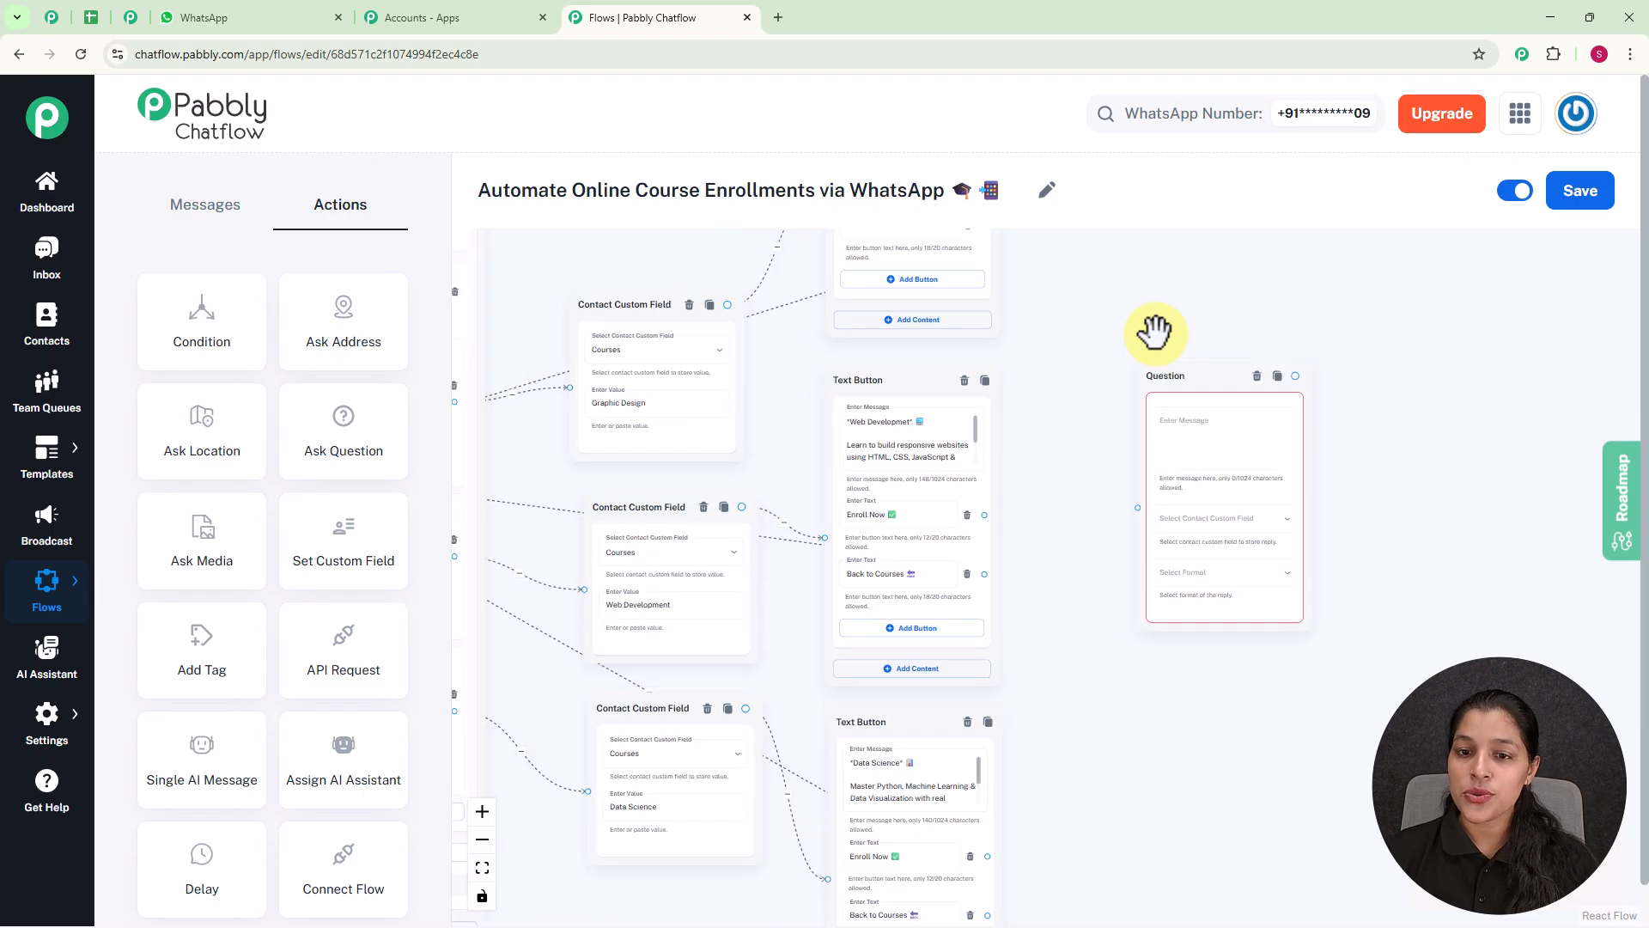
Connect the "Enroll Now" buttons of the three course messages to the Question node.
scroll(1039, 350, up, 3)
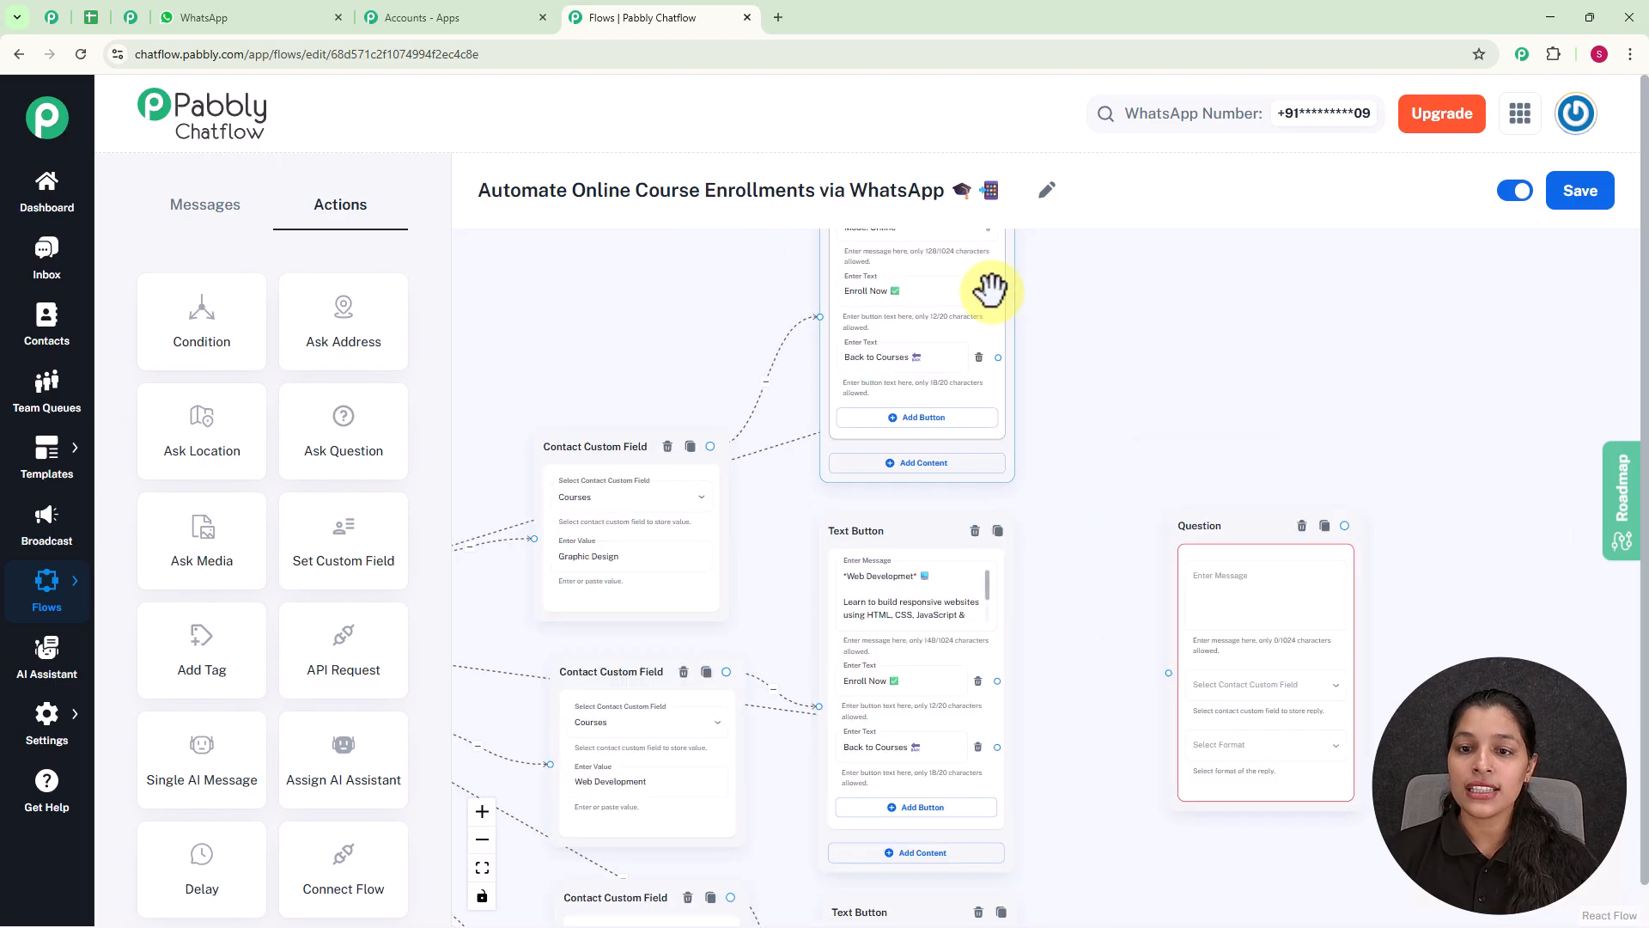
drag(998, 292, 1169, 673)
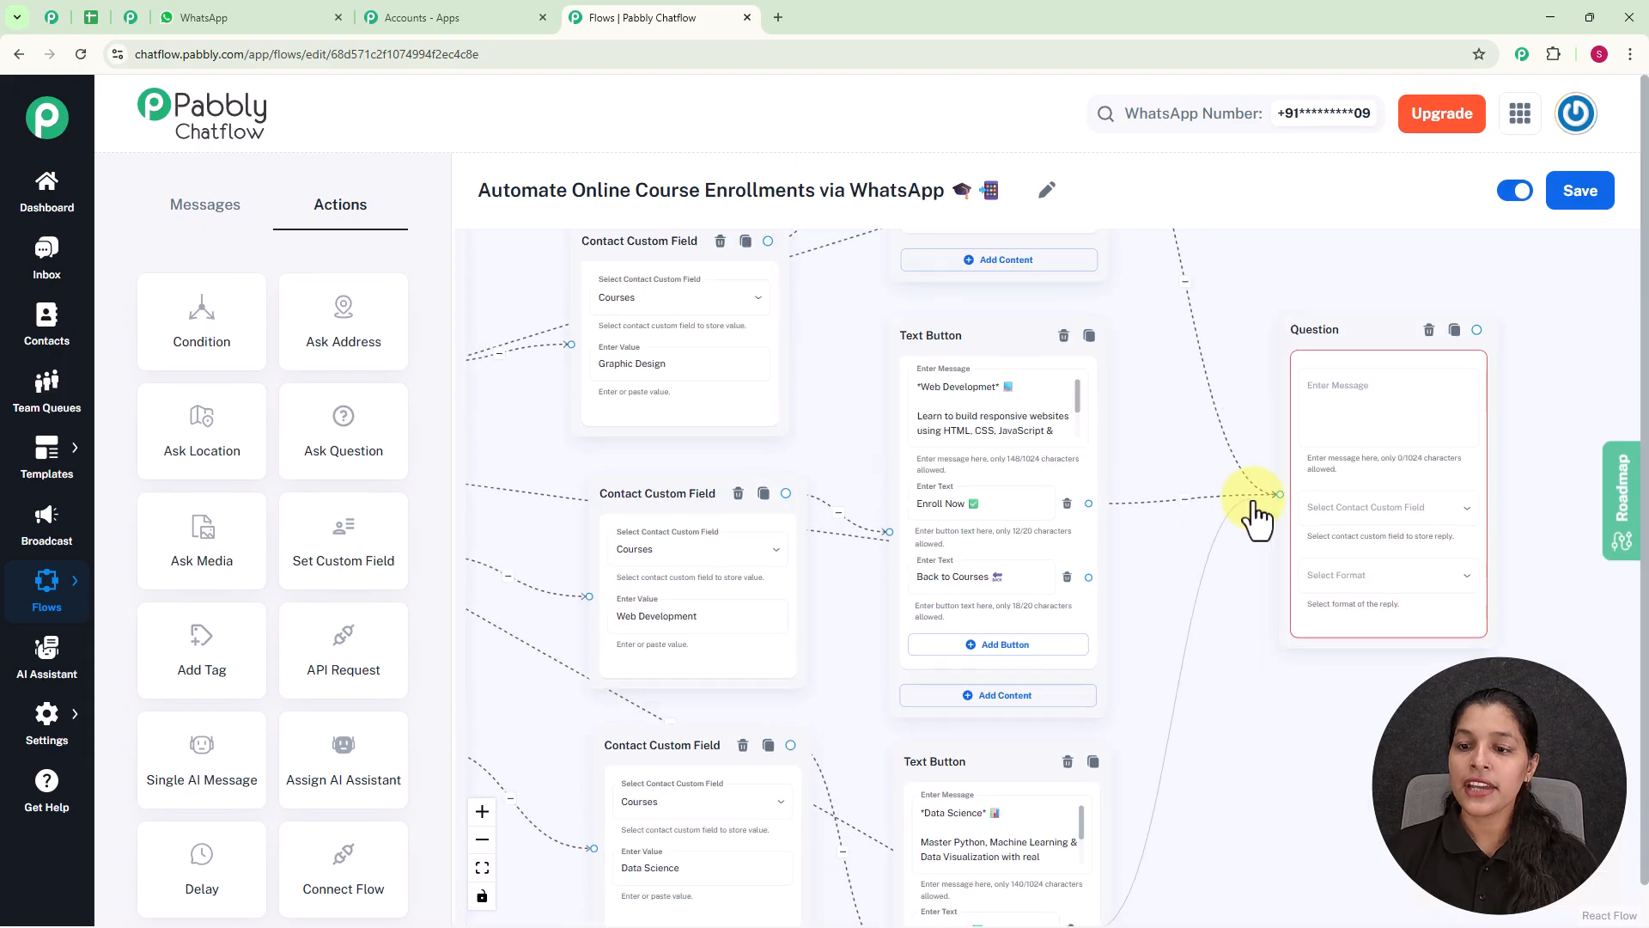
drag(1253, 508, 1270, 497)
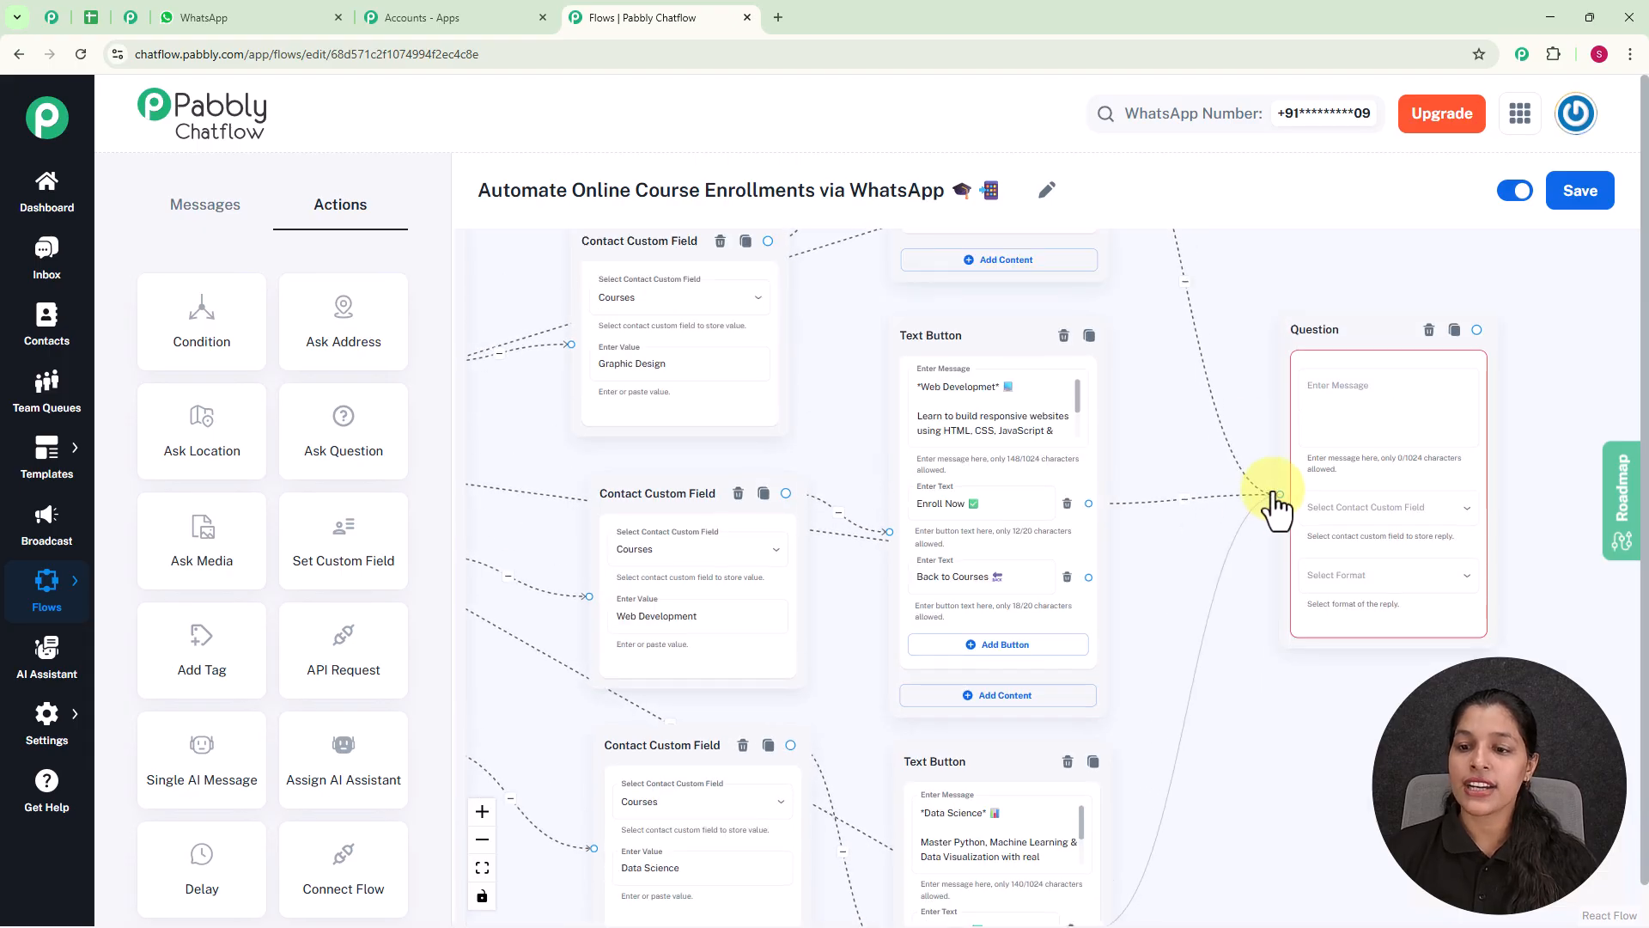
Set the Question node's message to "Great!🎉 Please share your Full name".
scroll(1160, 312, down, 2)
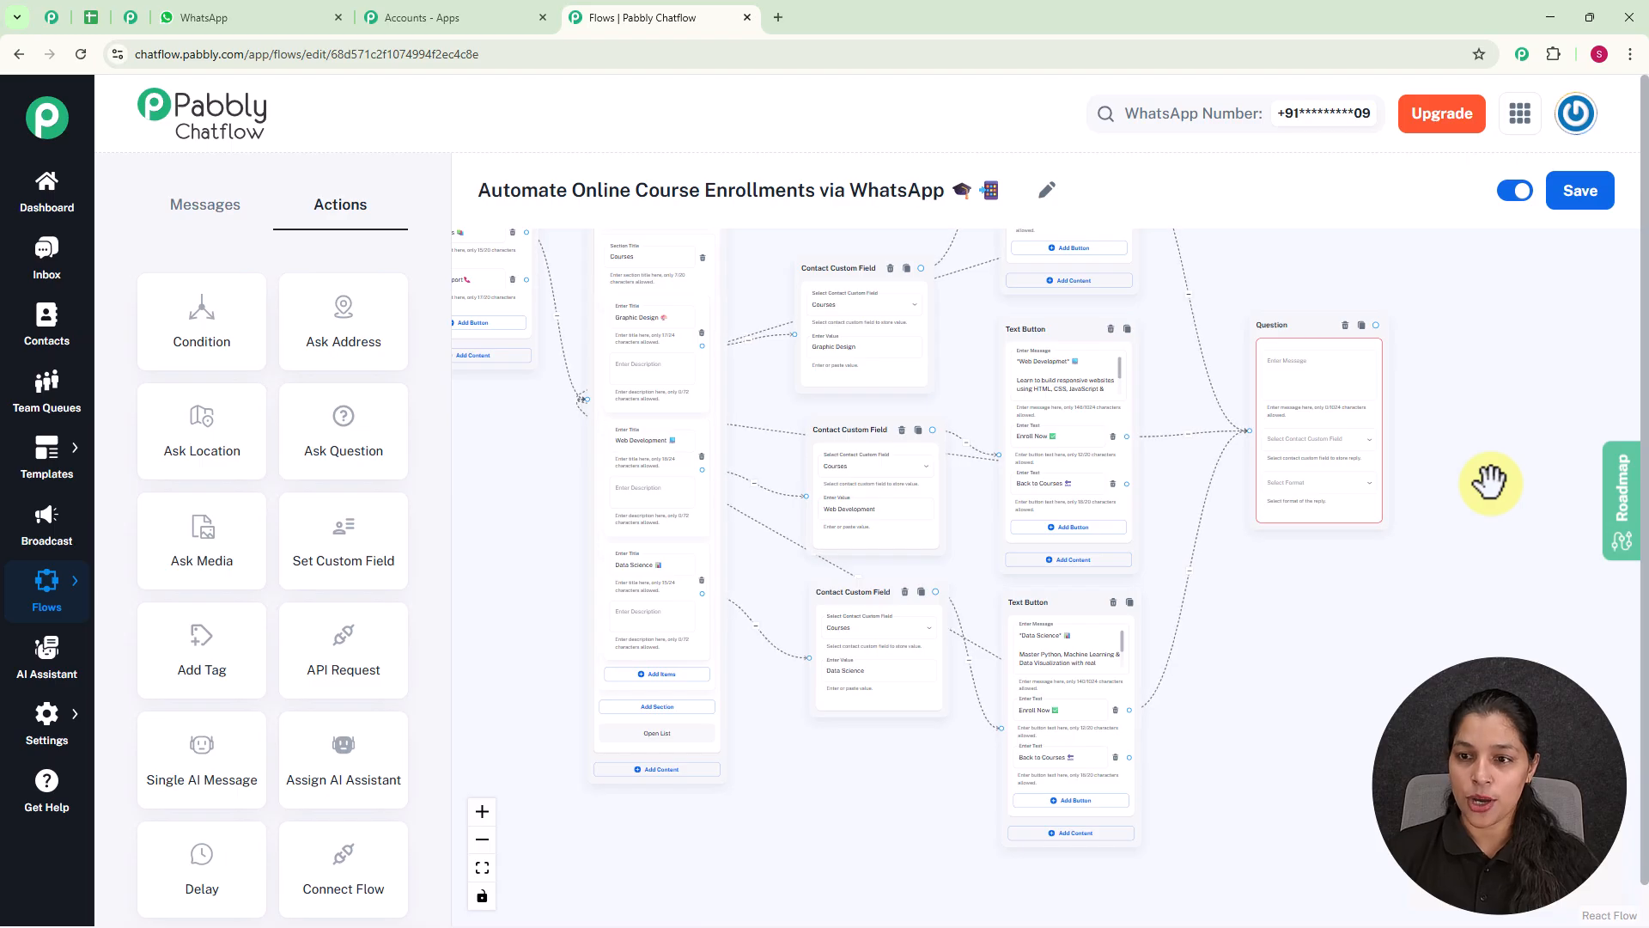
scroll(1288, 482, up, 5)
click(1068, 490)
text(Great! 👋 Please share your Full name)
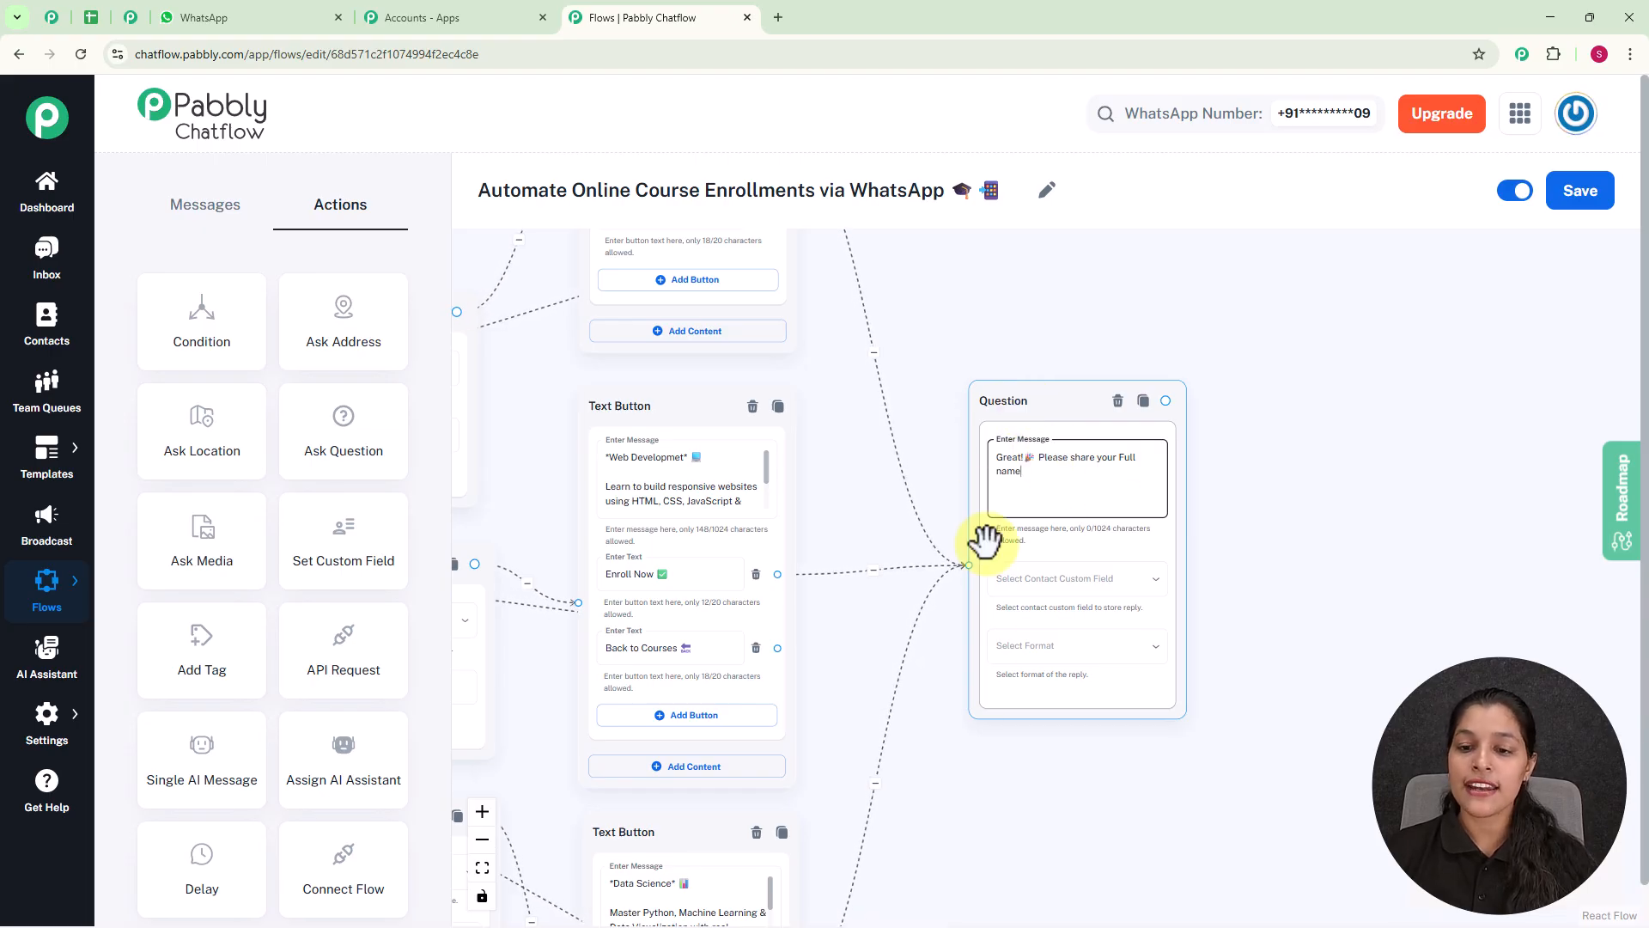
Store the full-name question's reply in the FullName contact custom field and set its reply format to Any.
click(1068, 605)
scroll(1061, 516, down, 10)
scroll(1059, 498, down, 4)
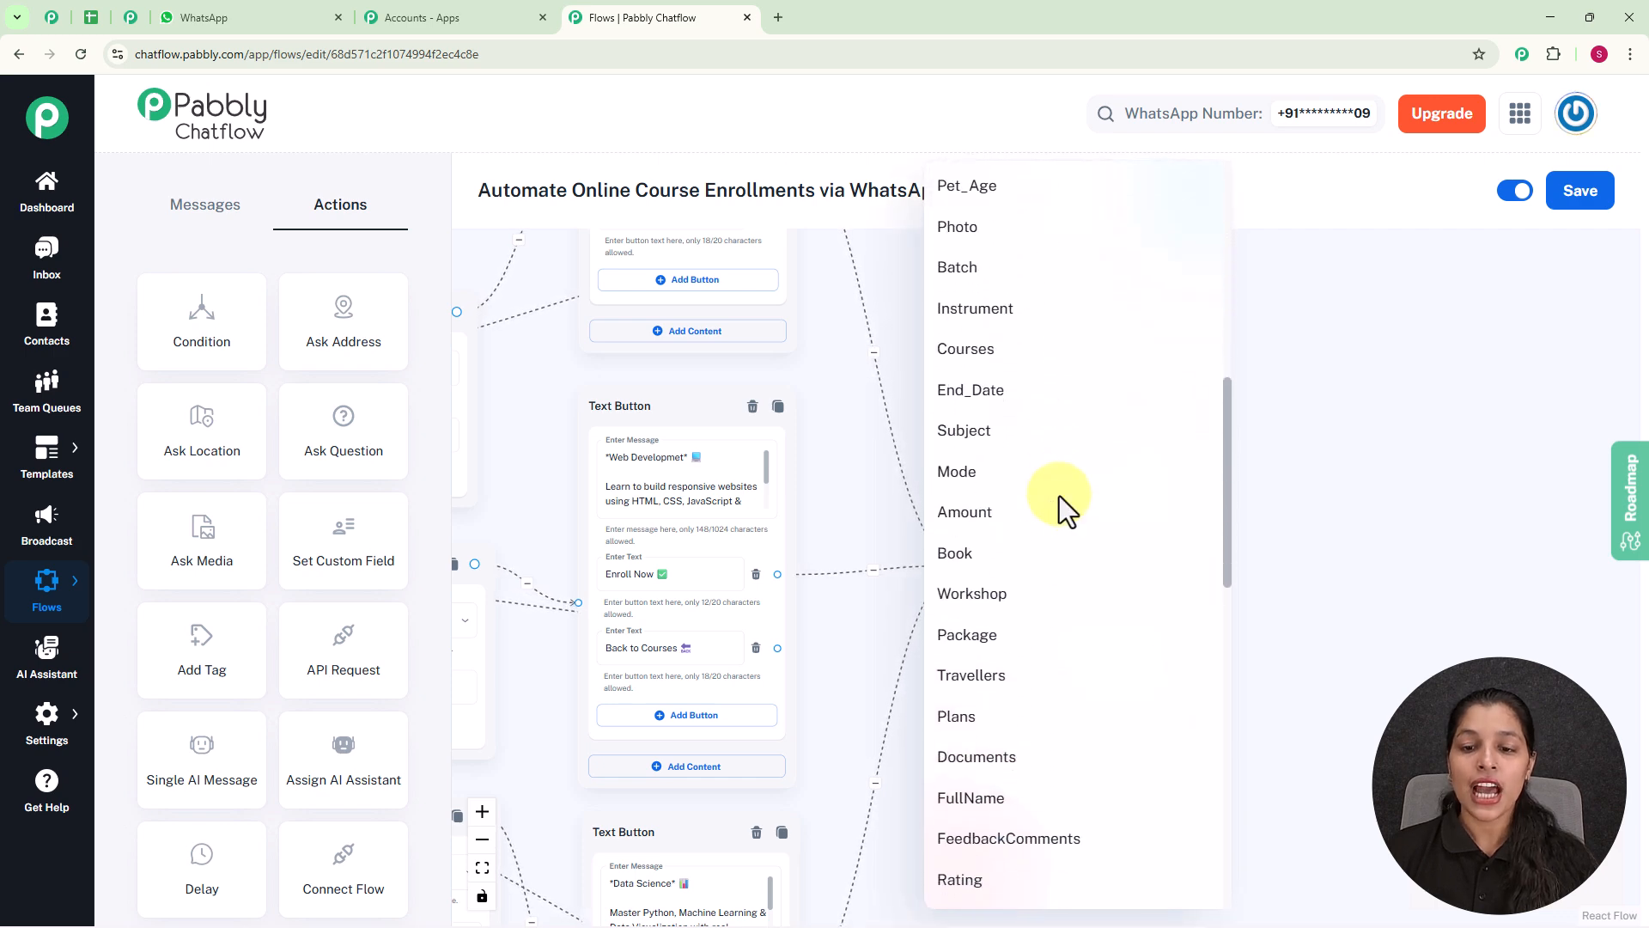
click(1027, 538)
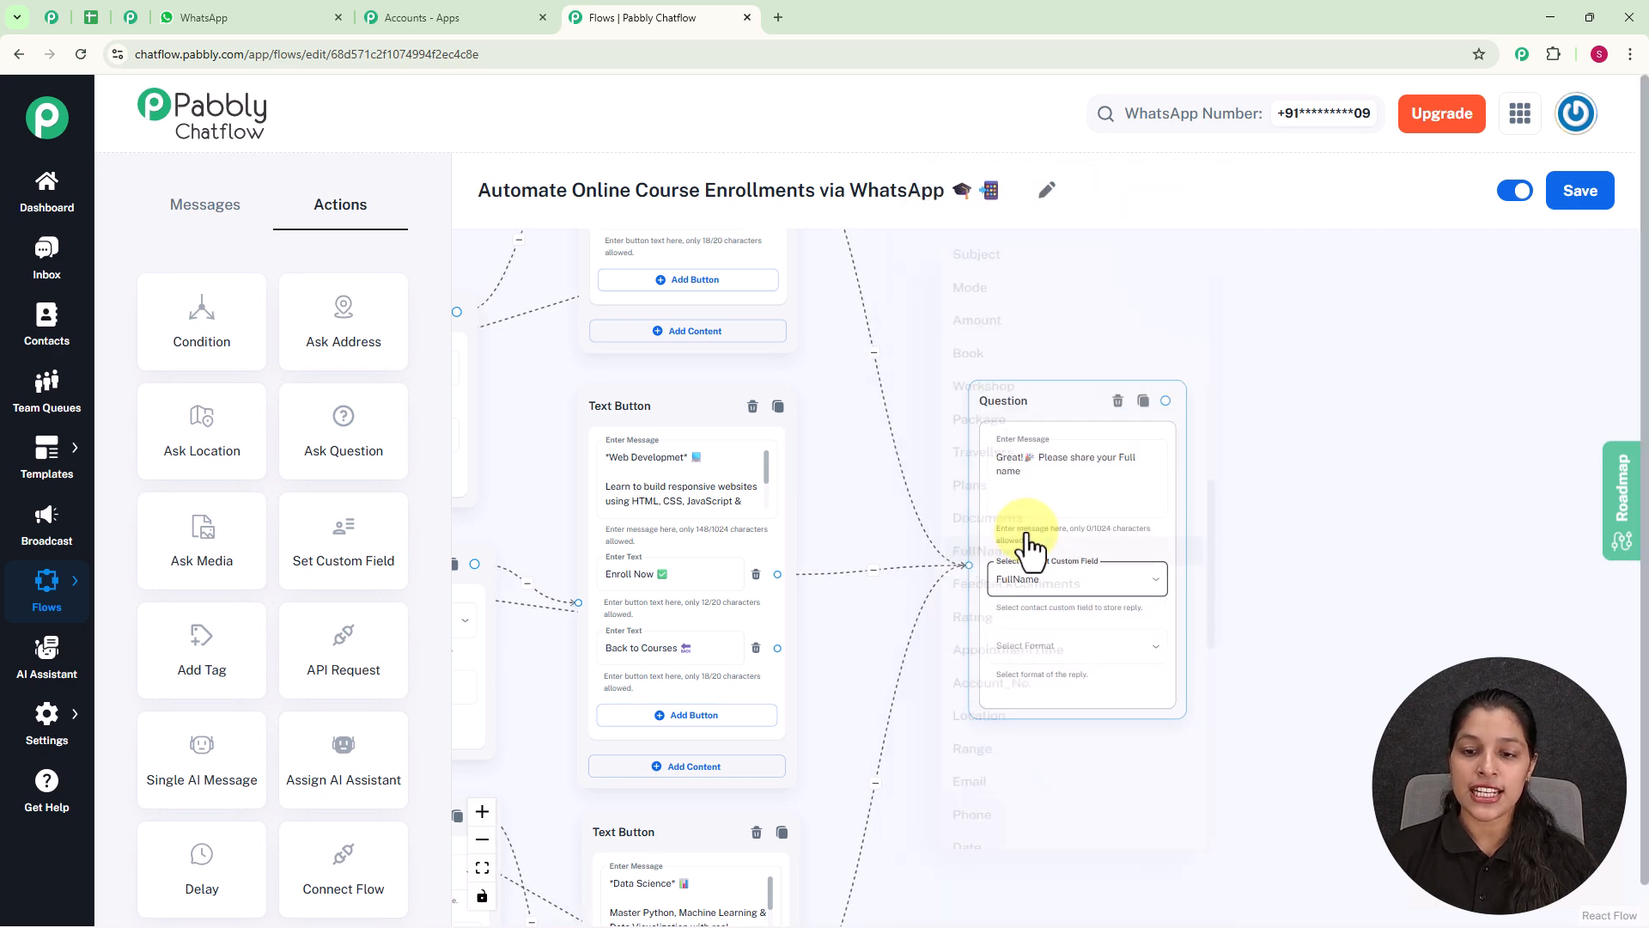
click(1071, 654)
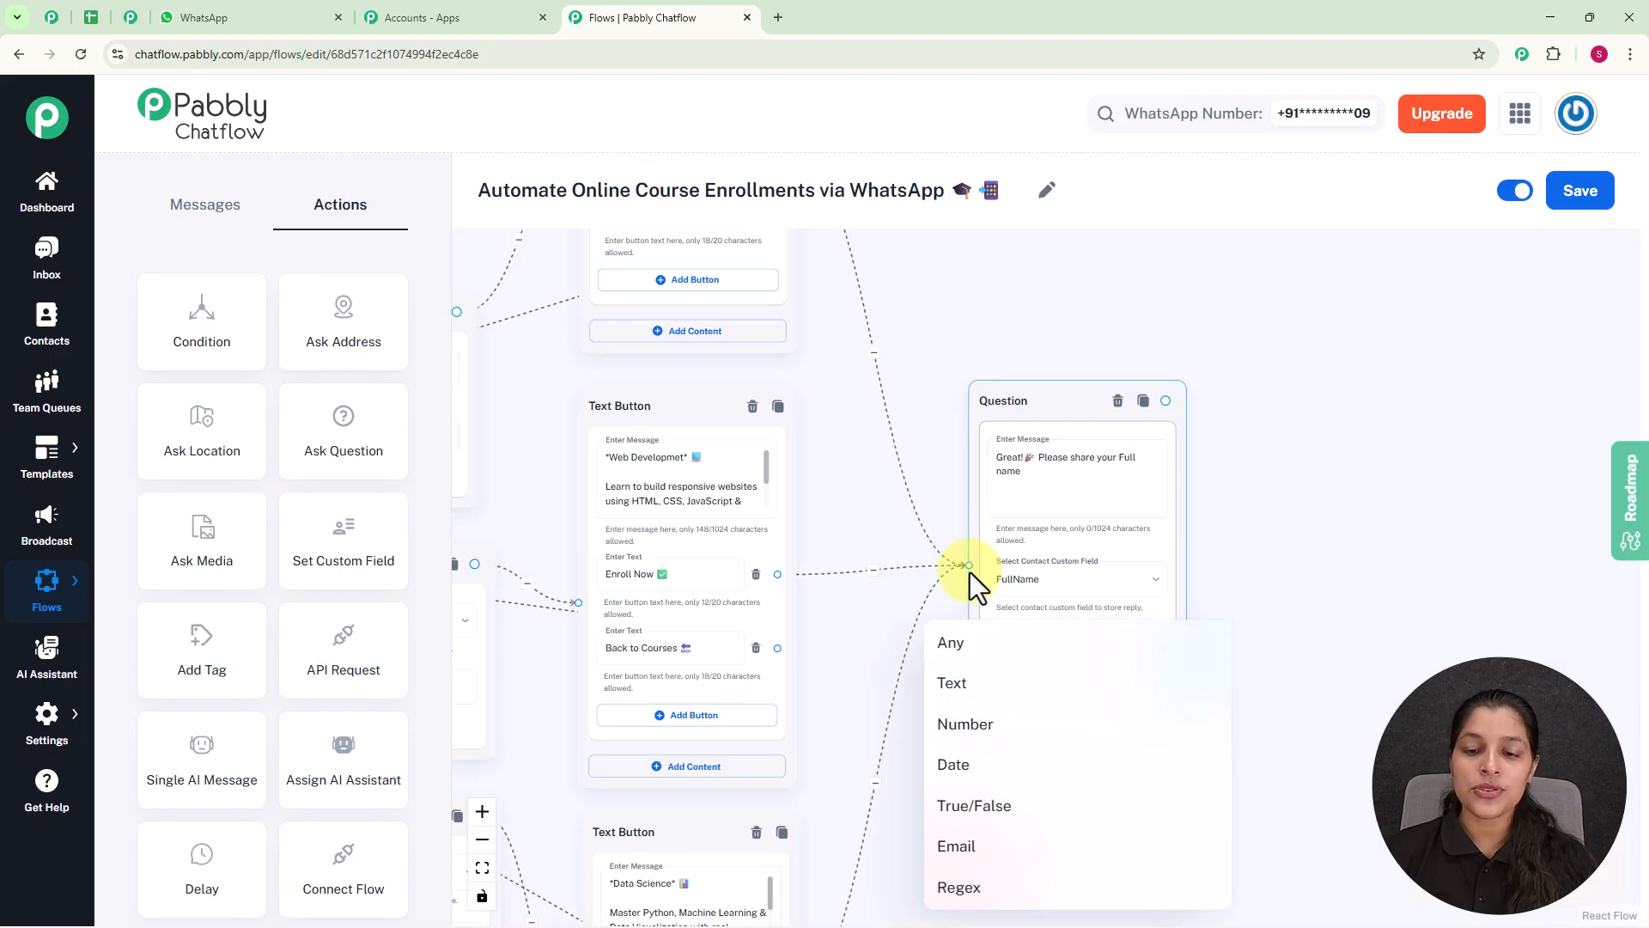
click(968, 643)
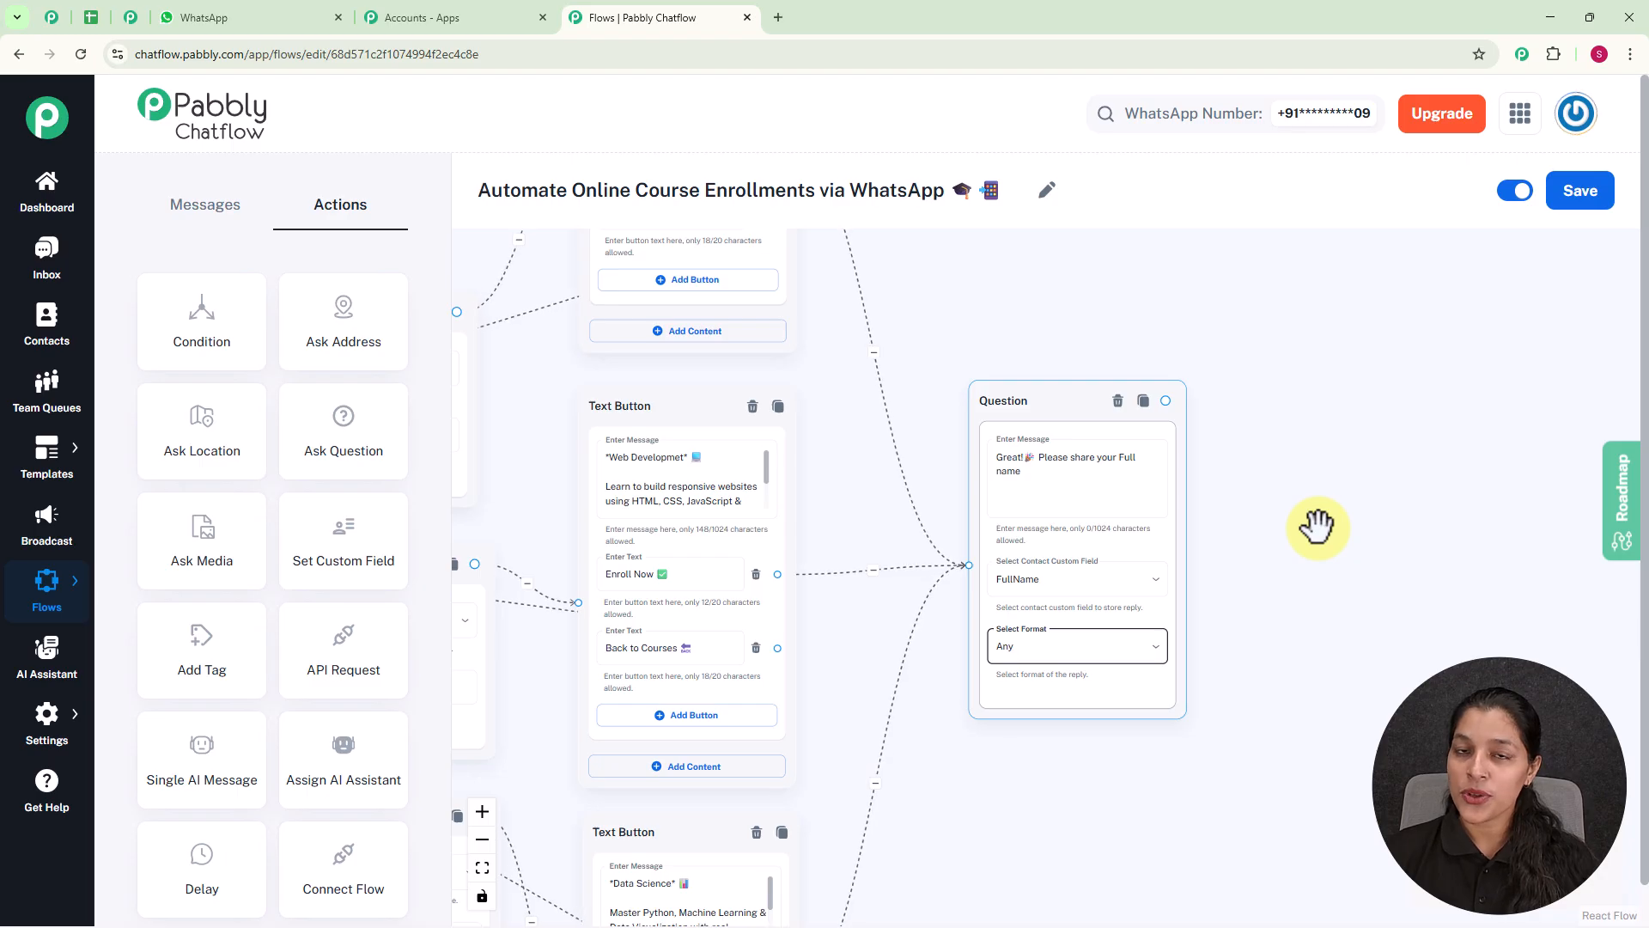
Connect the full-name Question to the Question that asks for the email address.
scroll(1093, 468, down, 5)
scroll(1112, 434, up, 7)
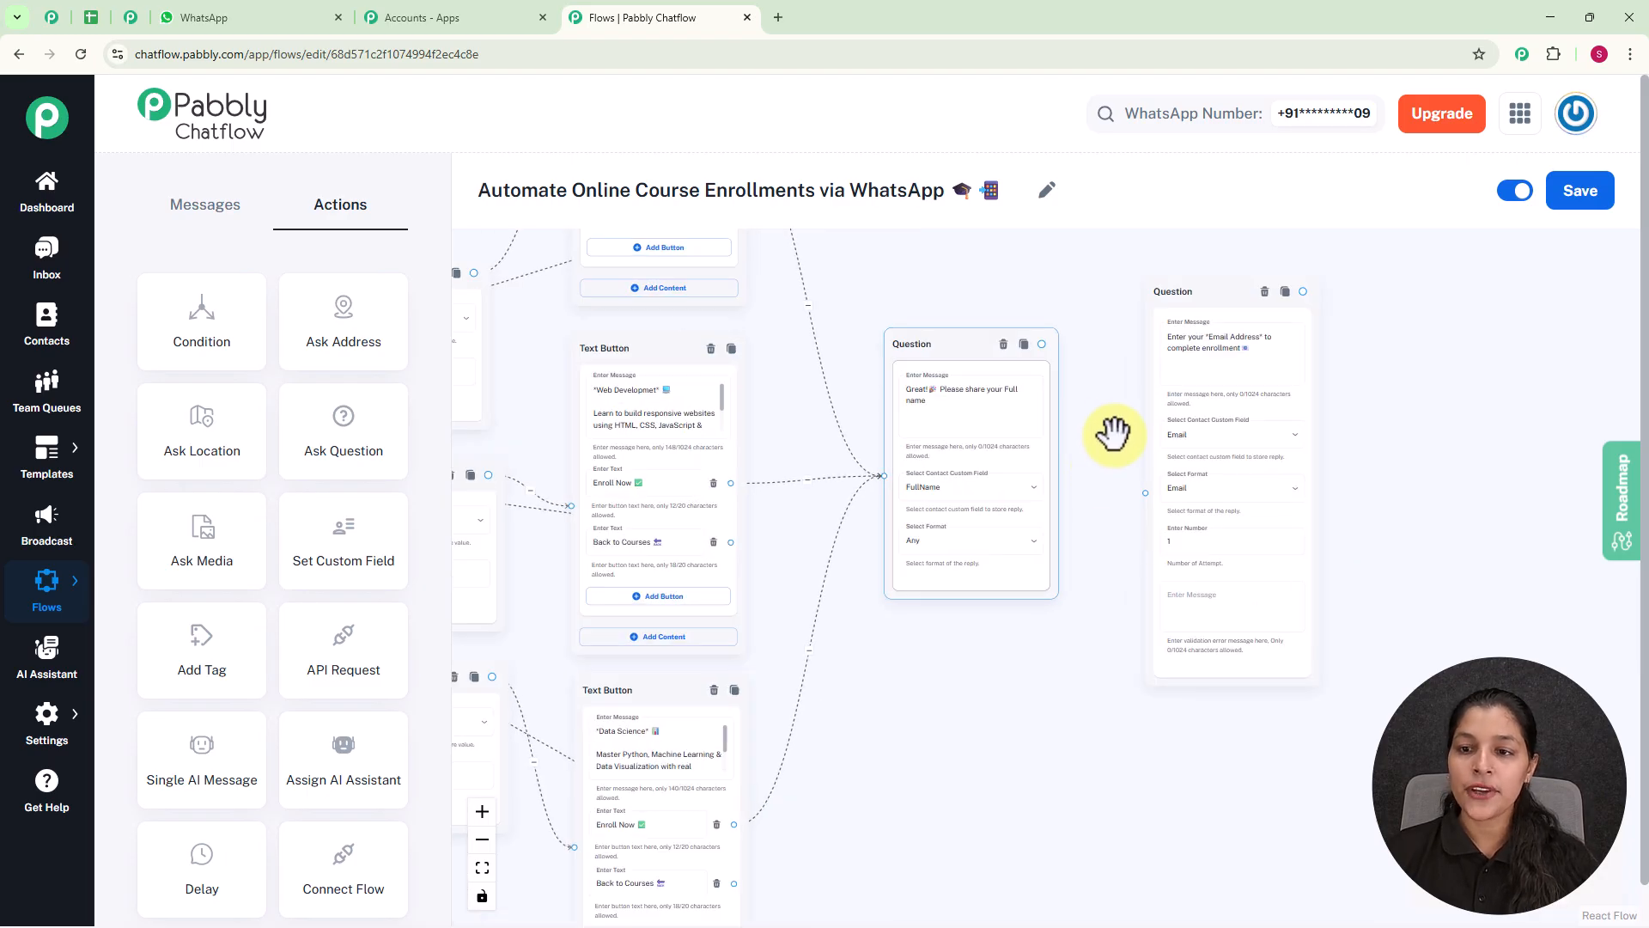
drag(1113, 422, 1005, 463)
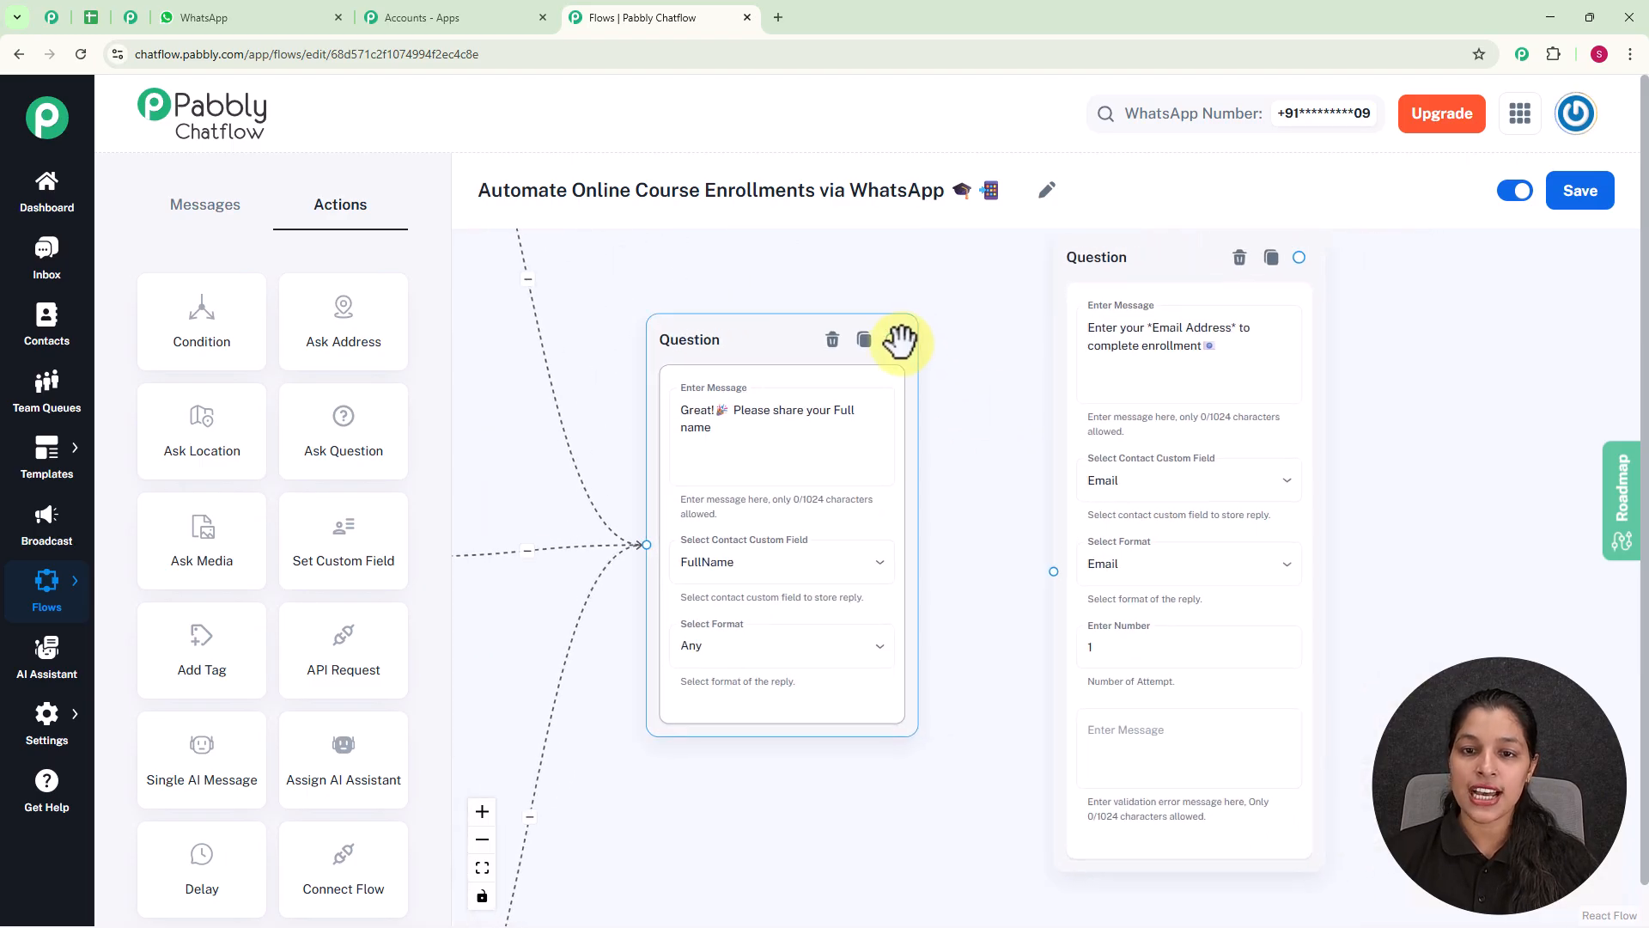
drag(894, 339, 1051, 569)
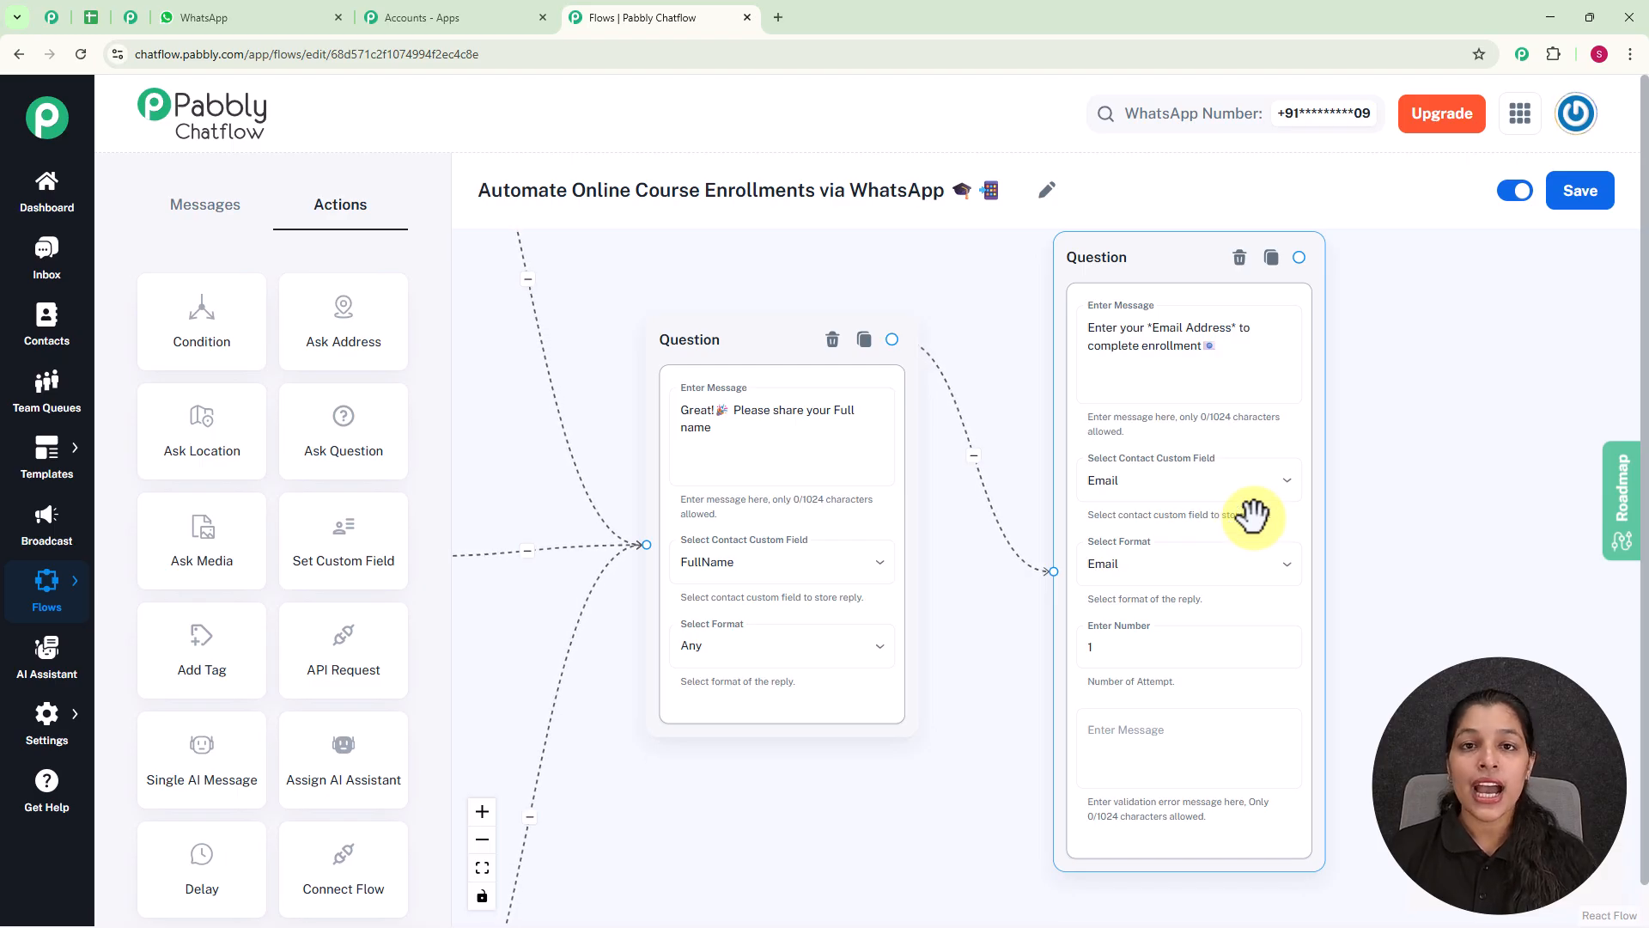
click(1452, 571)
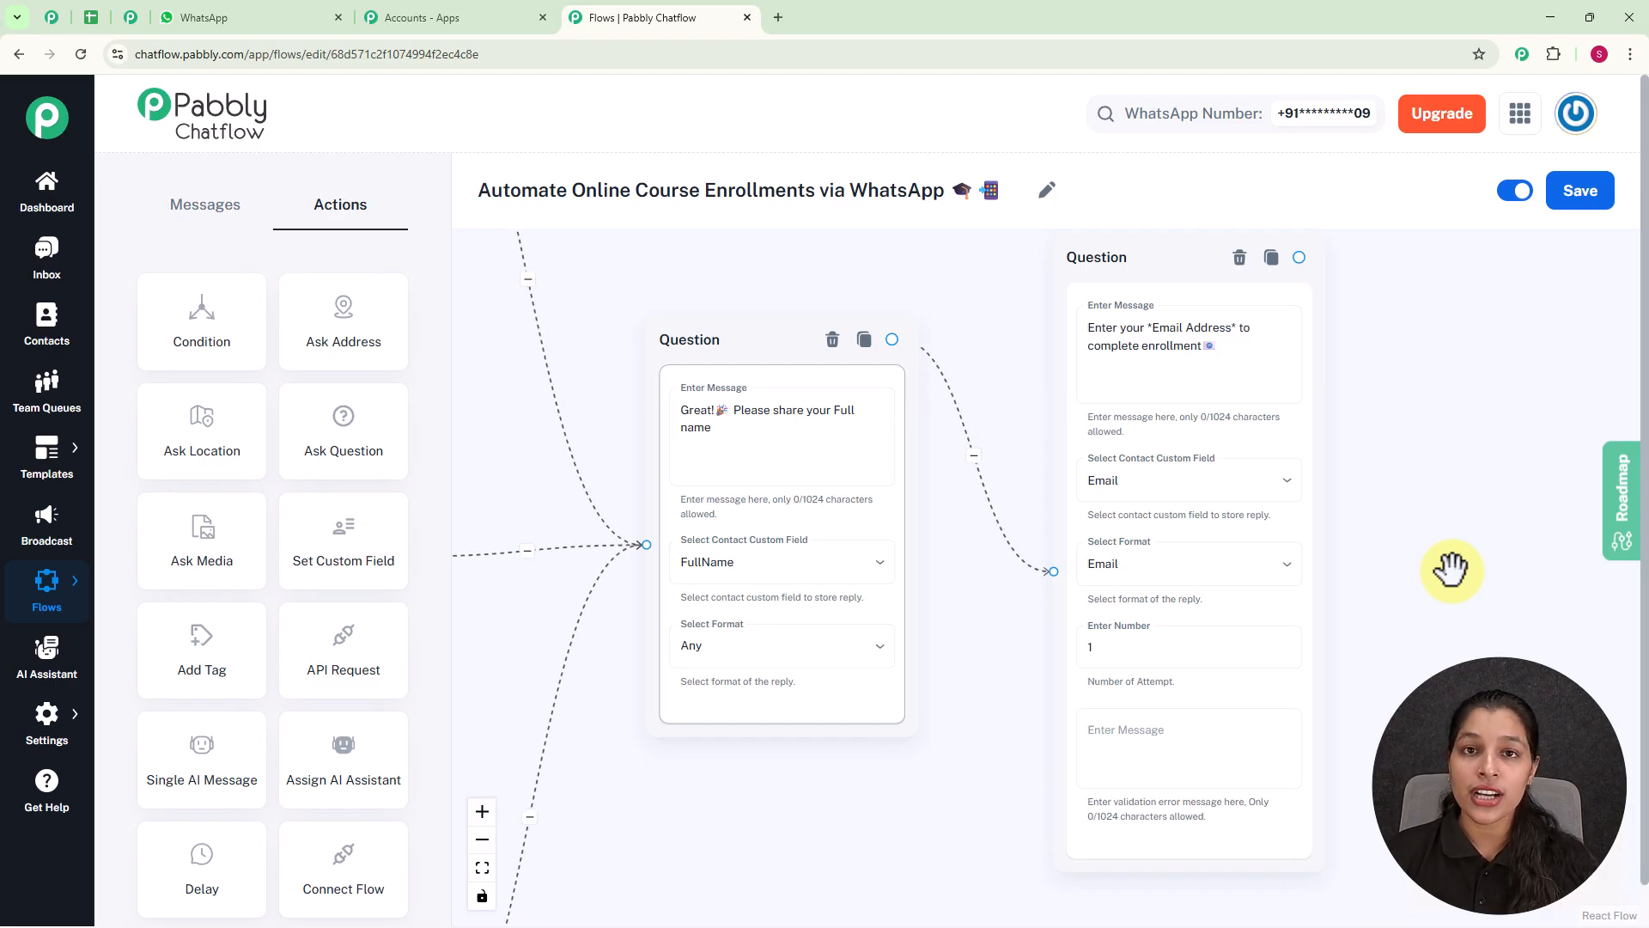
Add a Text Button message connected after the email Question, reading "*Thank you $FullName*🎉! _You are successfully enrolled in $Courses._".
scroll(1374, 524, down, 3)
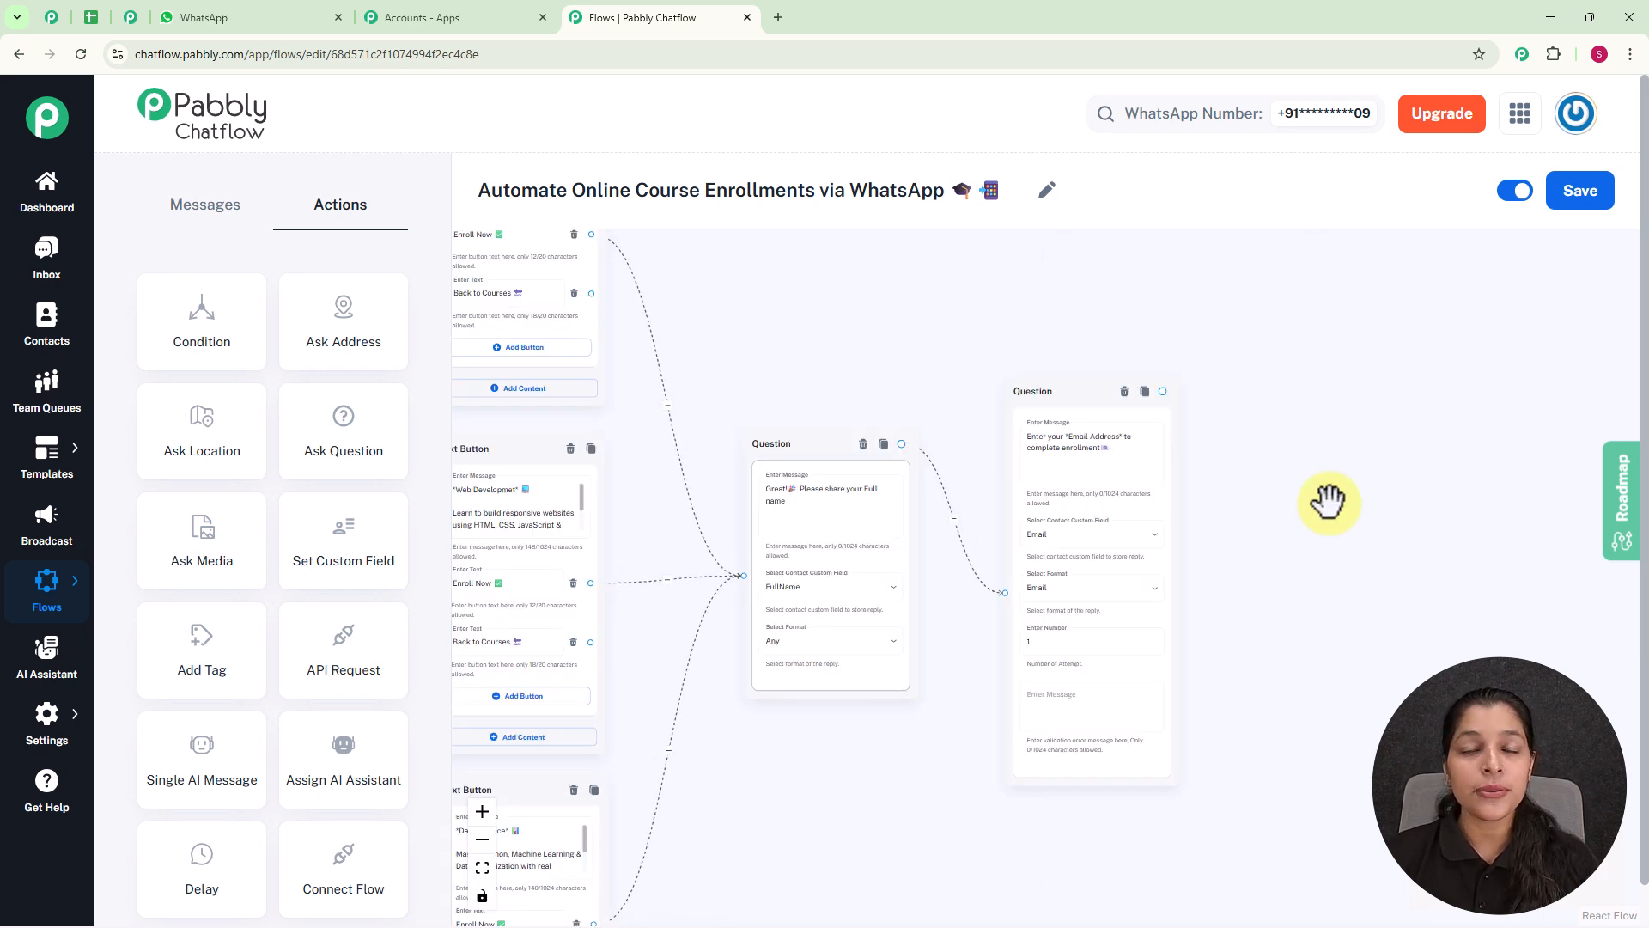
scroll(1161, 390, up, 1)
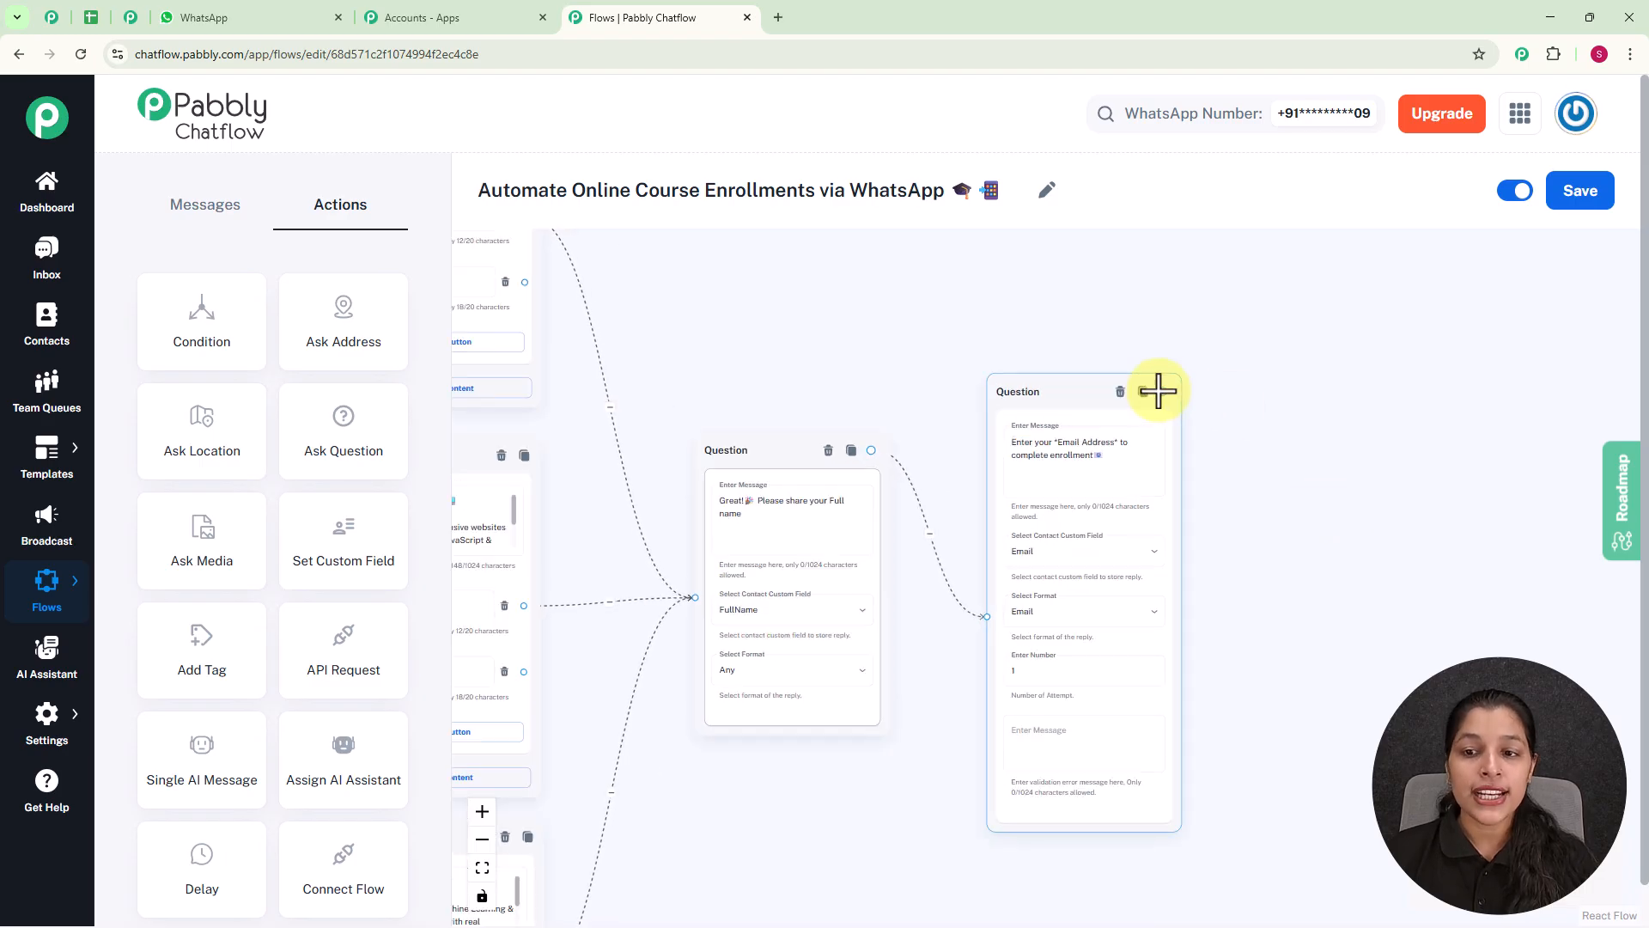
drag(1162, 393, 1369, 516)
scroll(1374, 584, up, 2)
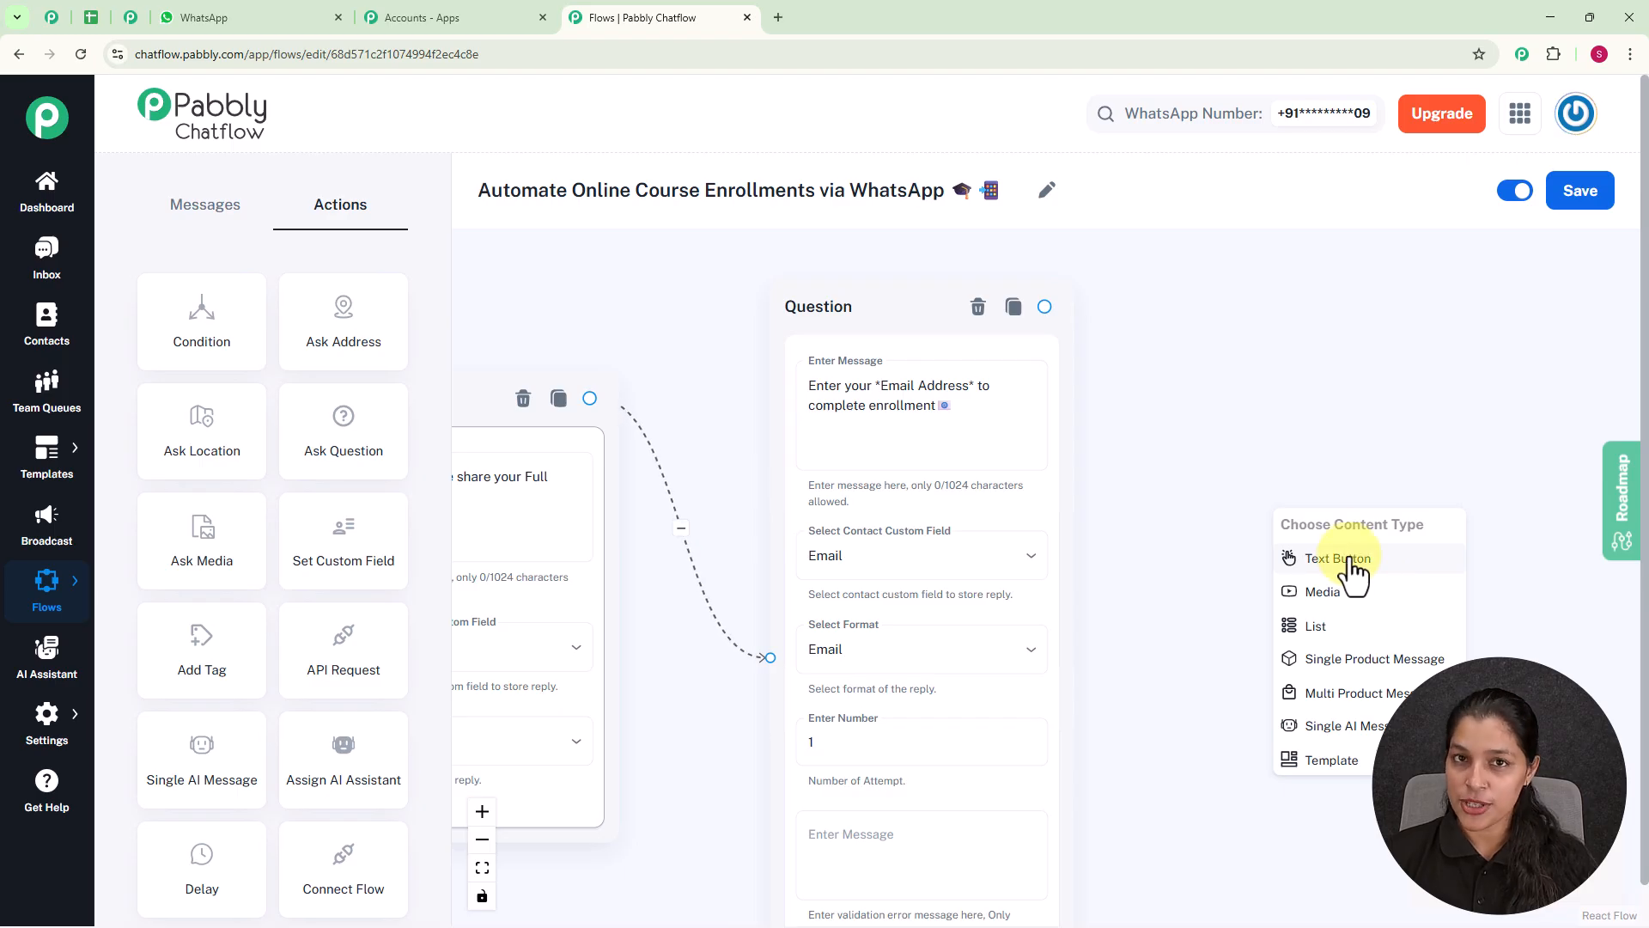
click(1351, 560)
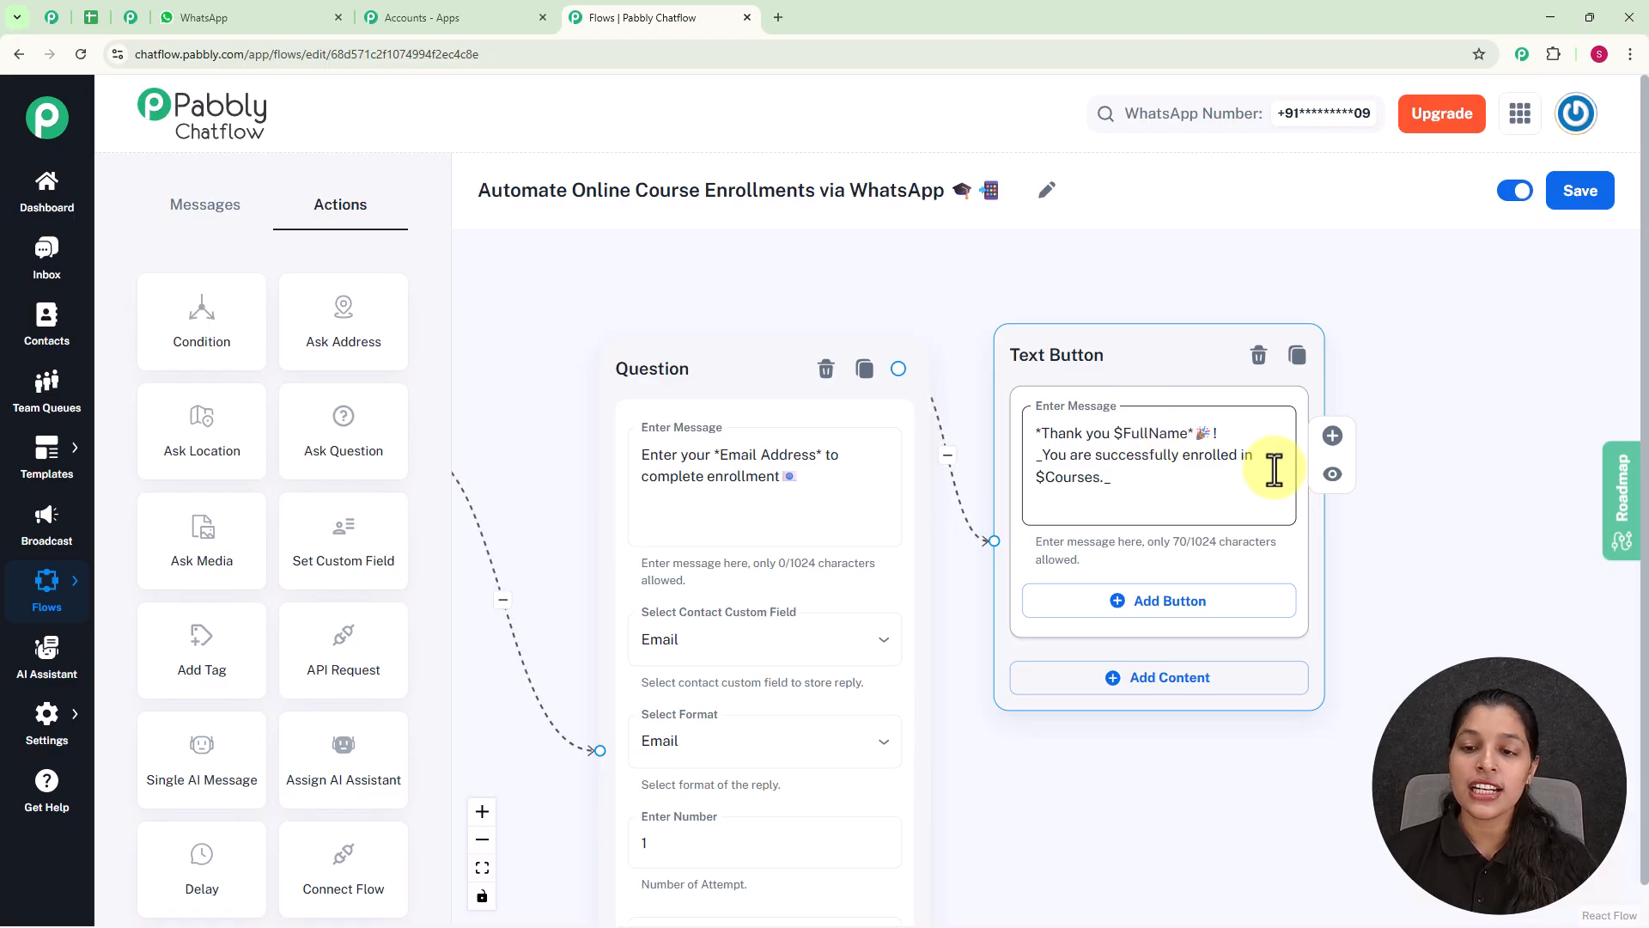
Examine the flow from the course messages through the two enrollment questions to the thank-you message.
scroll(980, 416, down, 3)
drag(761, 335, 806, 321)
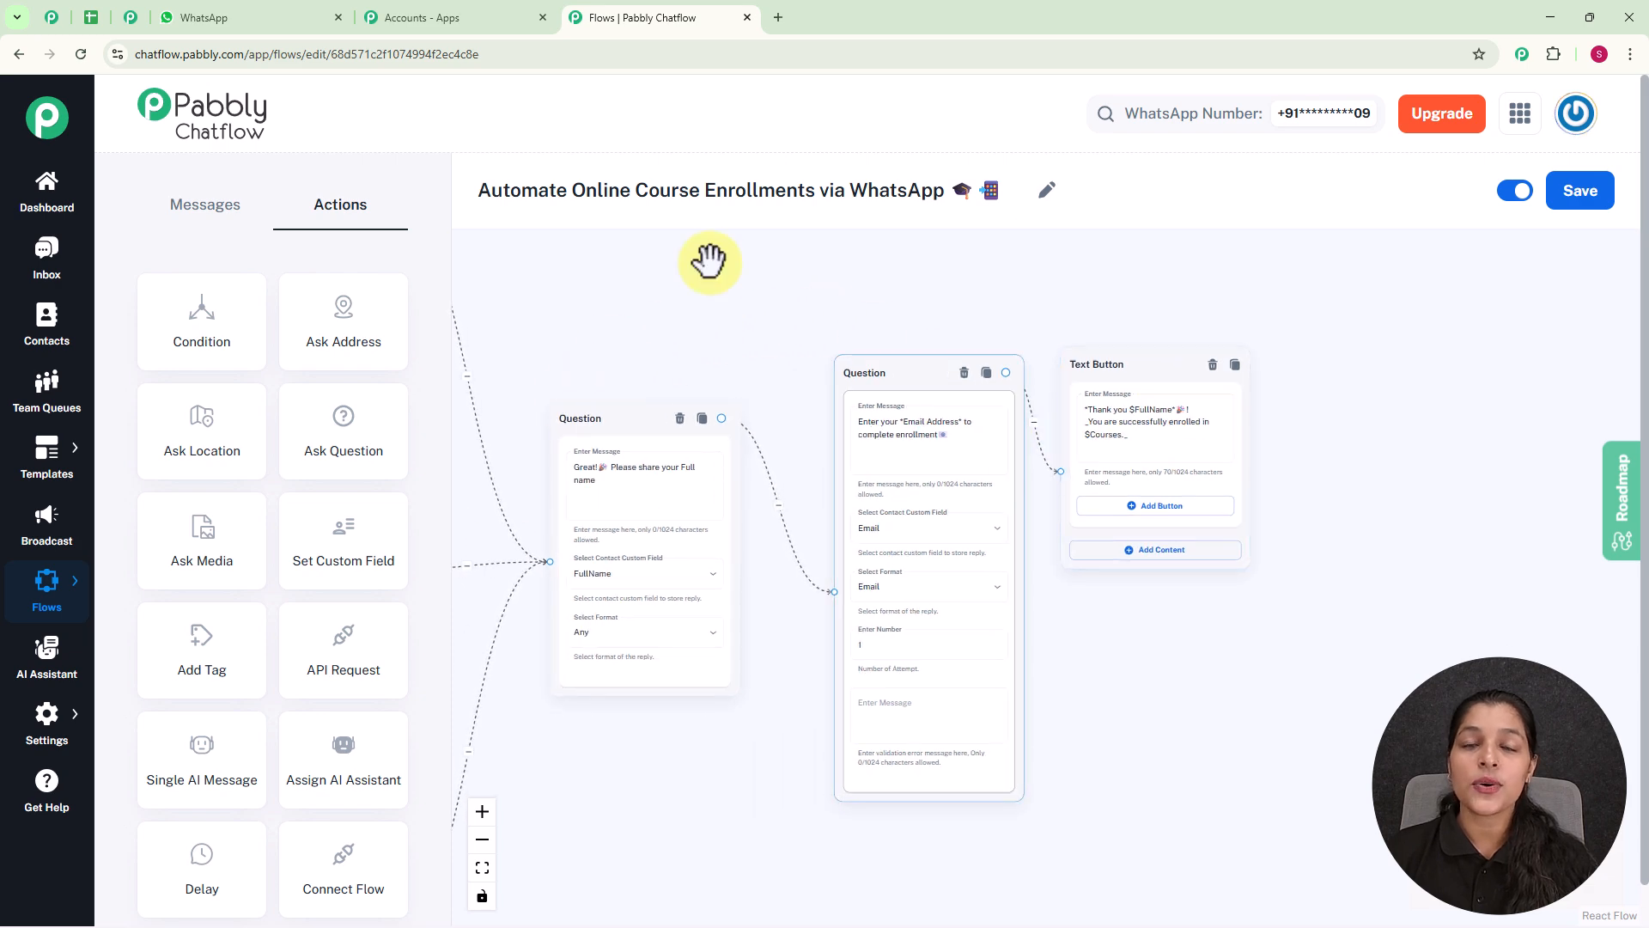
drag(625, 258, 1067, 343)
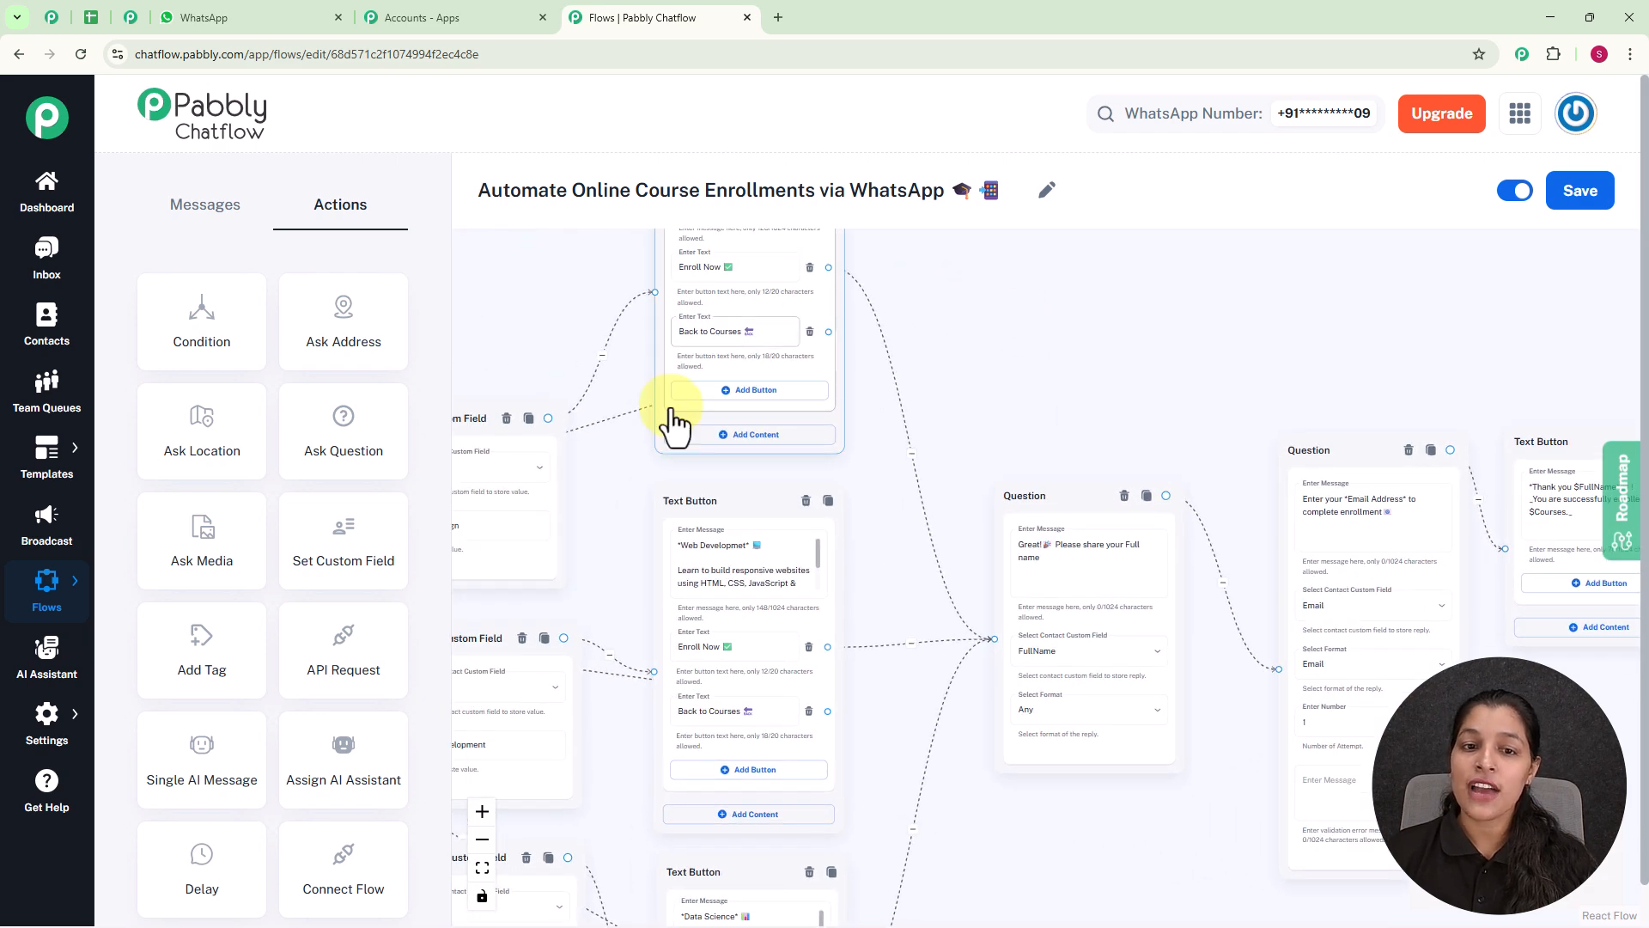
drag(511, 292, 871, 269)
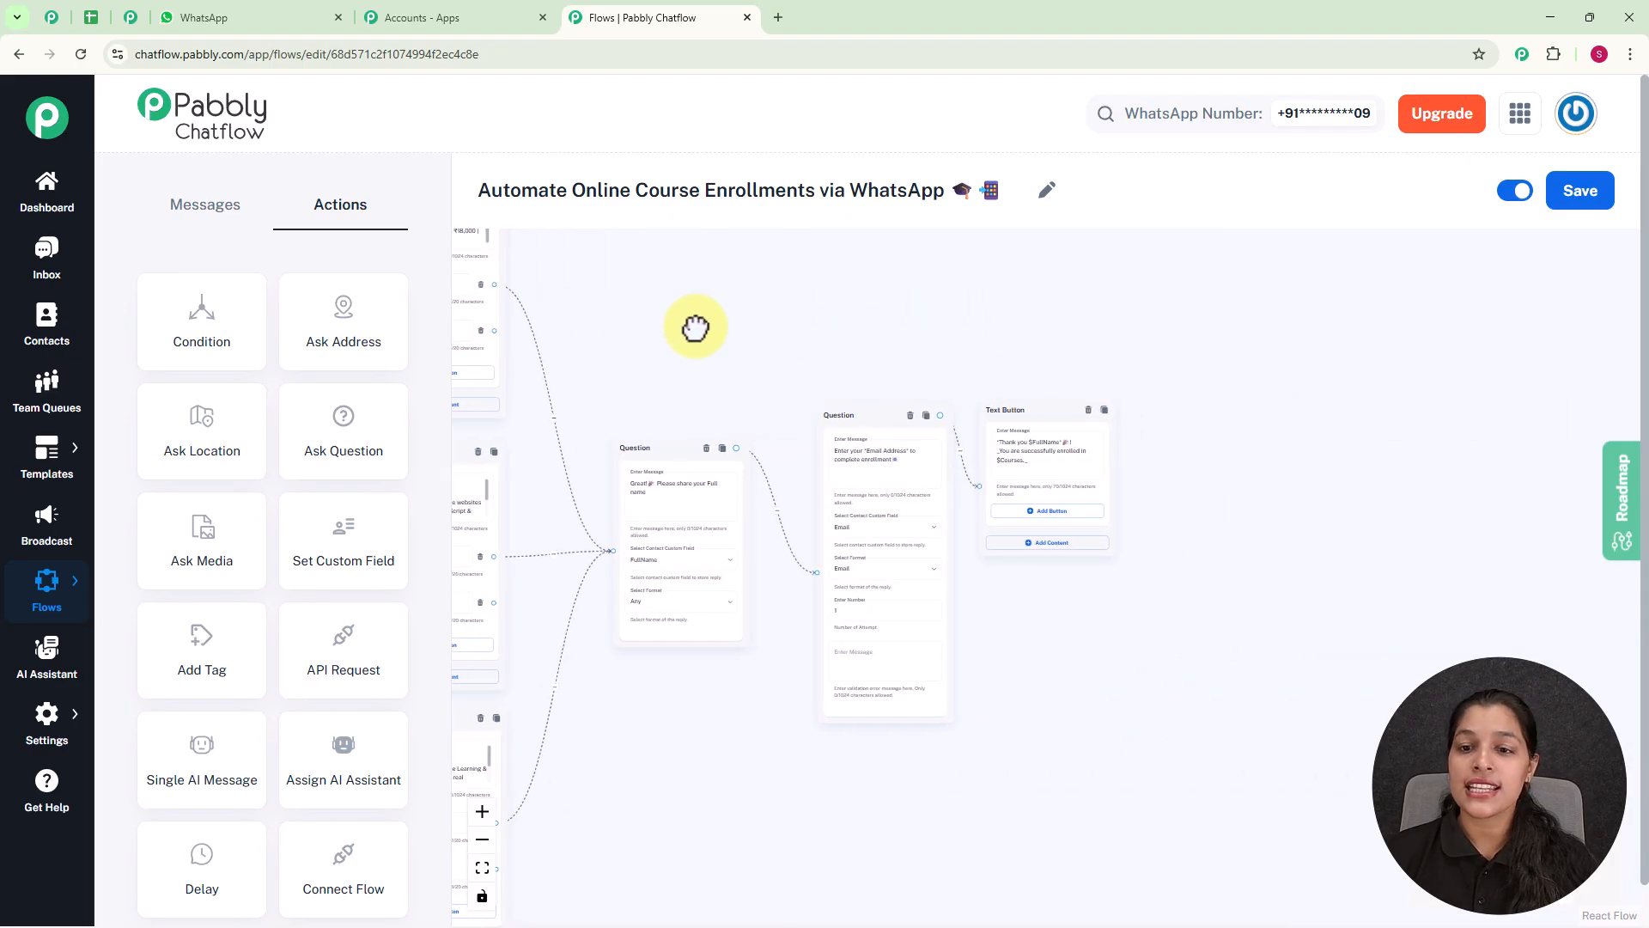
scroll(1050, 348, up, 4)
drag(1045, 376, 1008, 276)
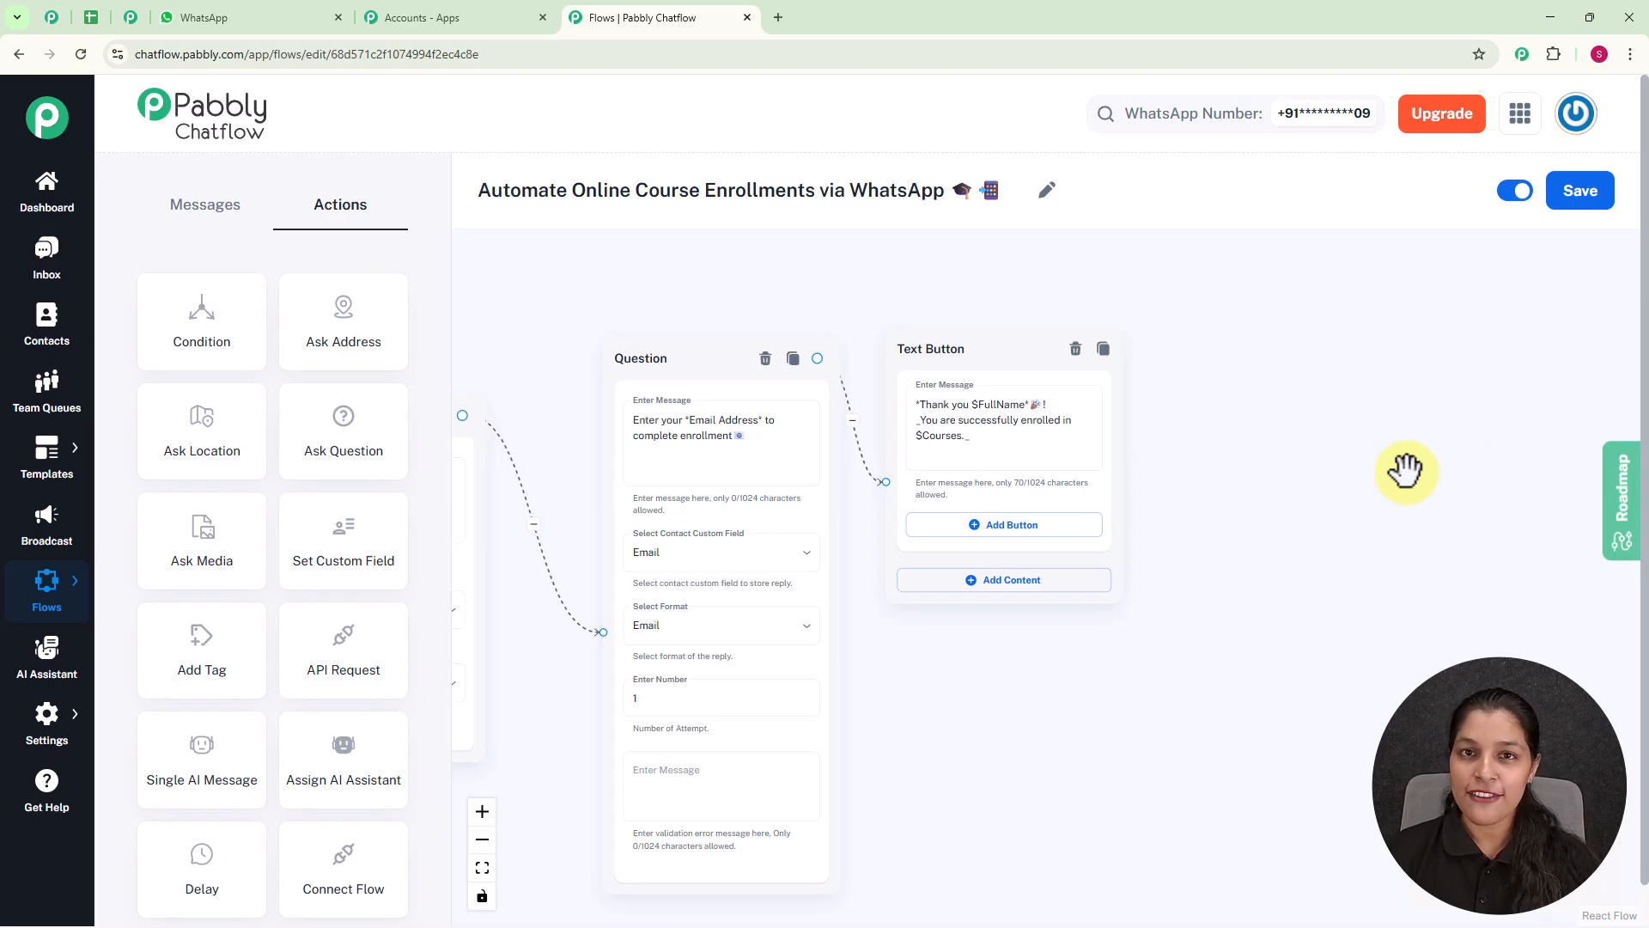
Save the completed course enrollment flow.
scroll(1289, 420, down, 5)
scroll(1291, 420, down, 2)
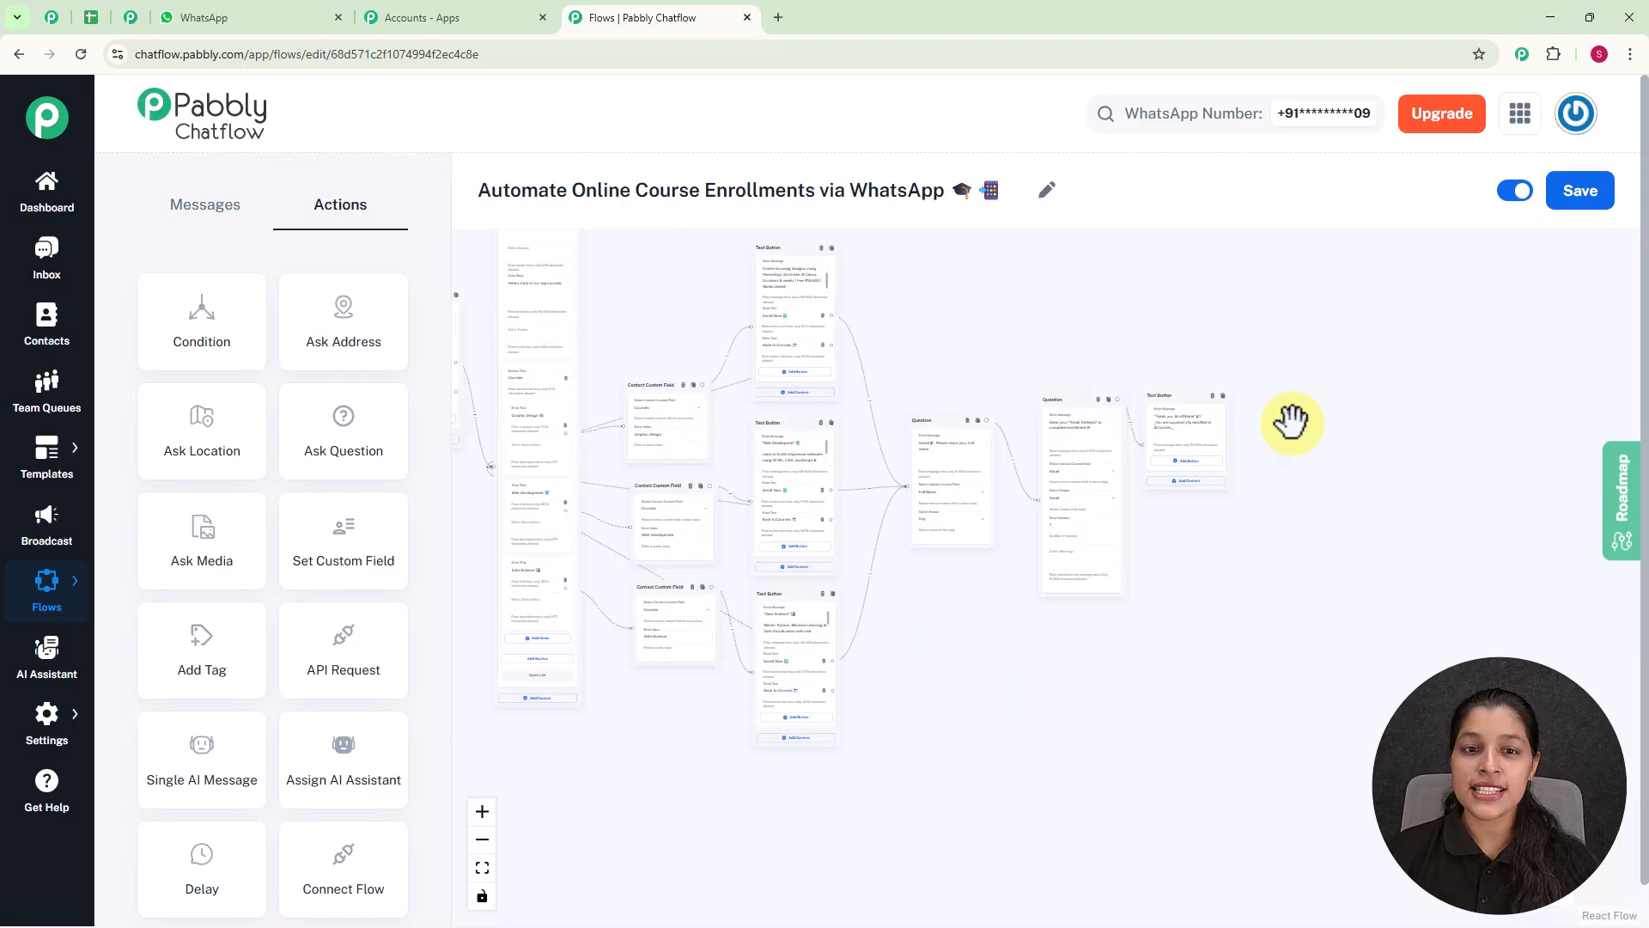
drag(1291, 420, 1506, 464)
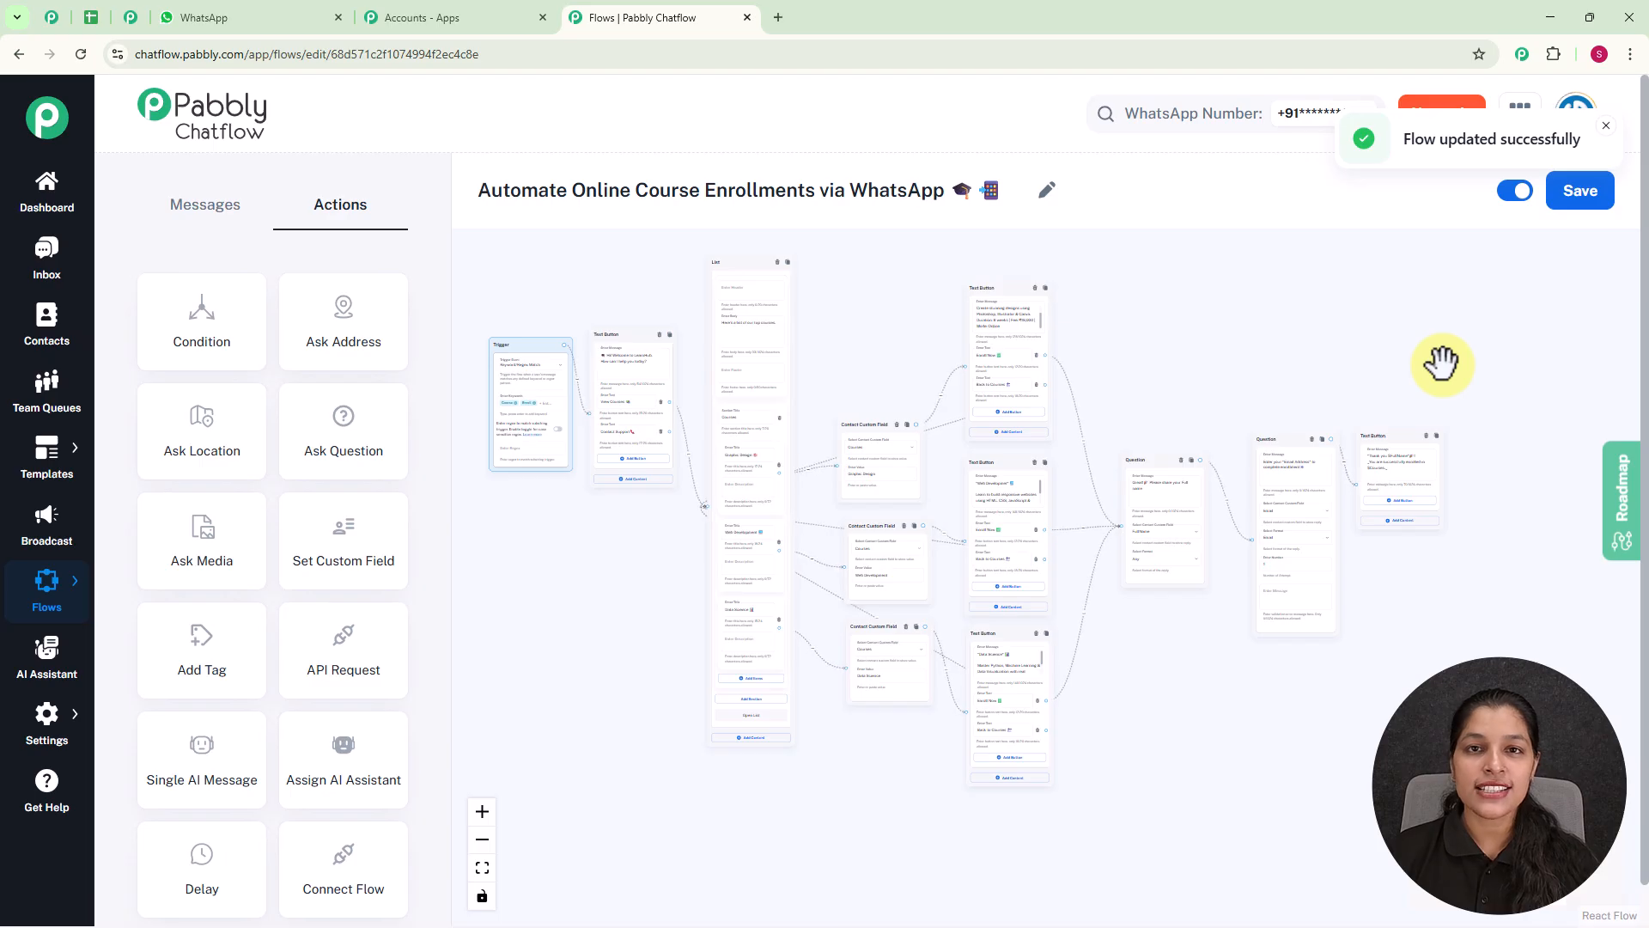
Open the test contact's conversation in the Inbox and review the welcome message, course list and course choice exchanged in it.
click(34, 273)
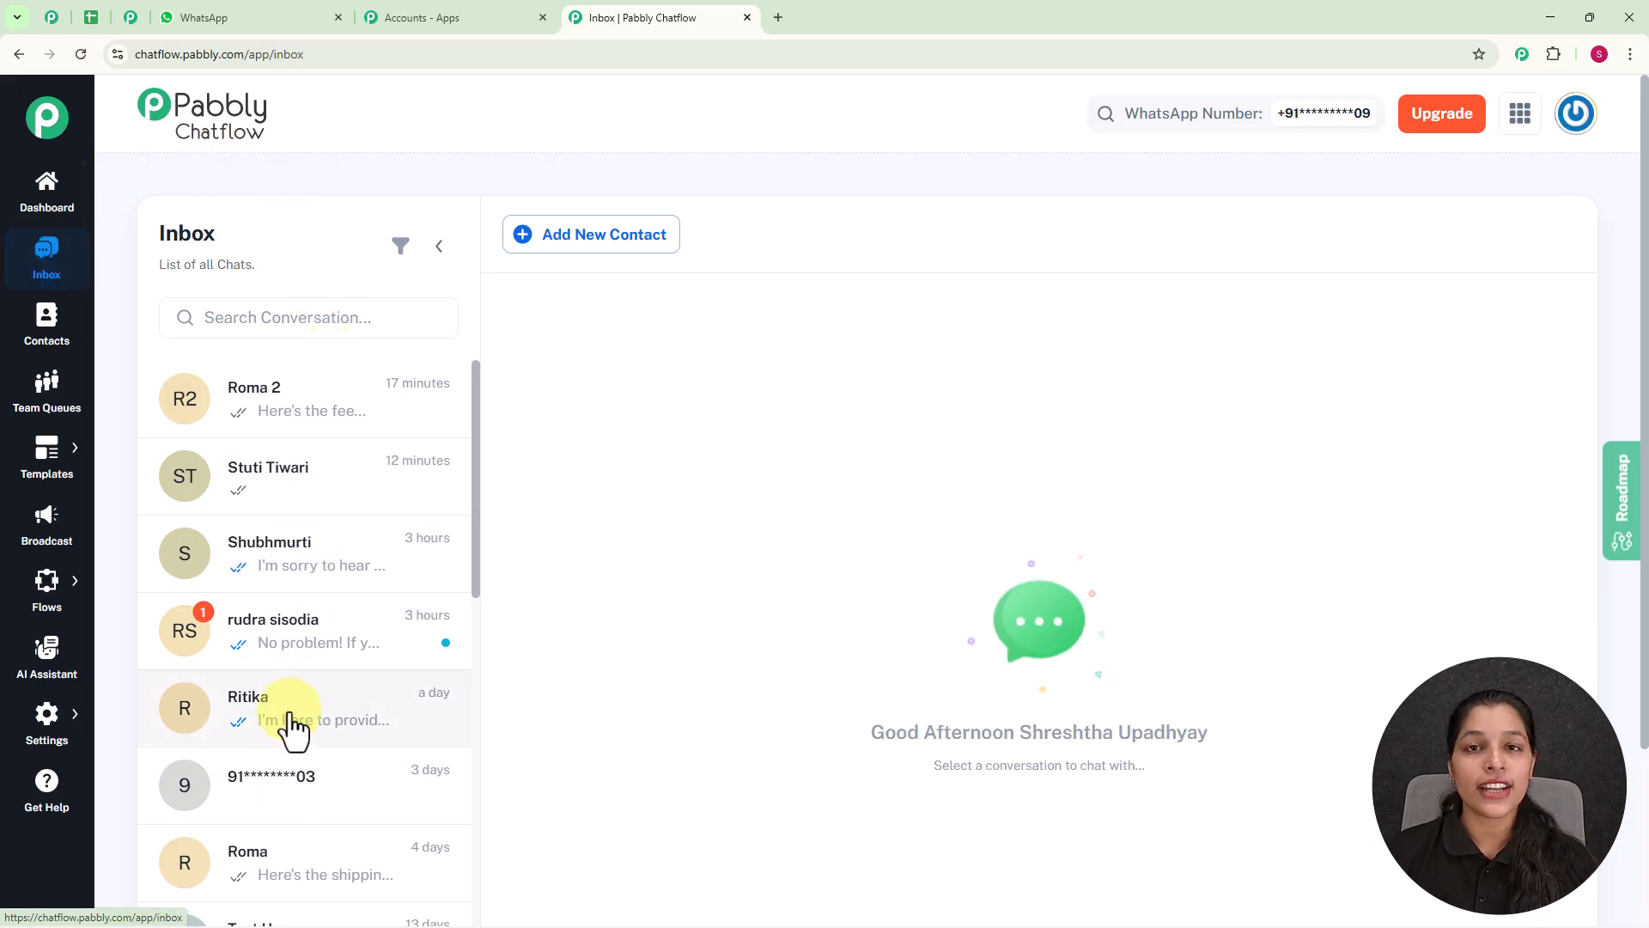
click(289, 516)
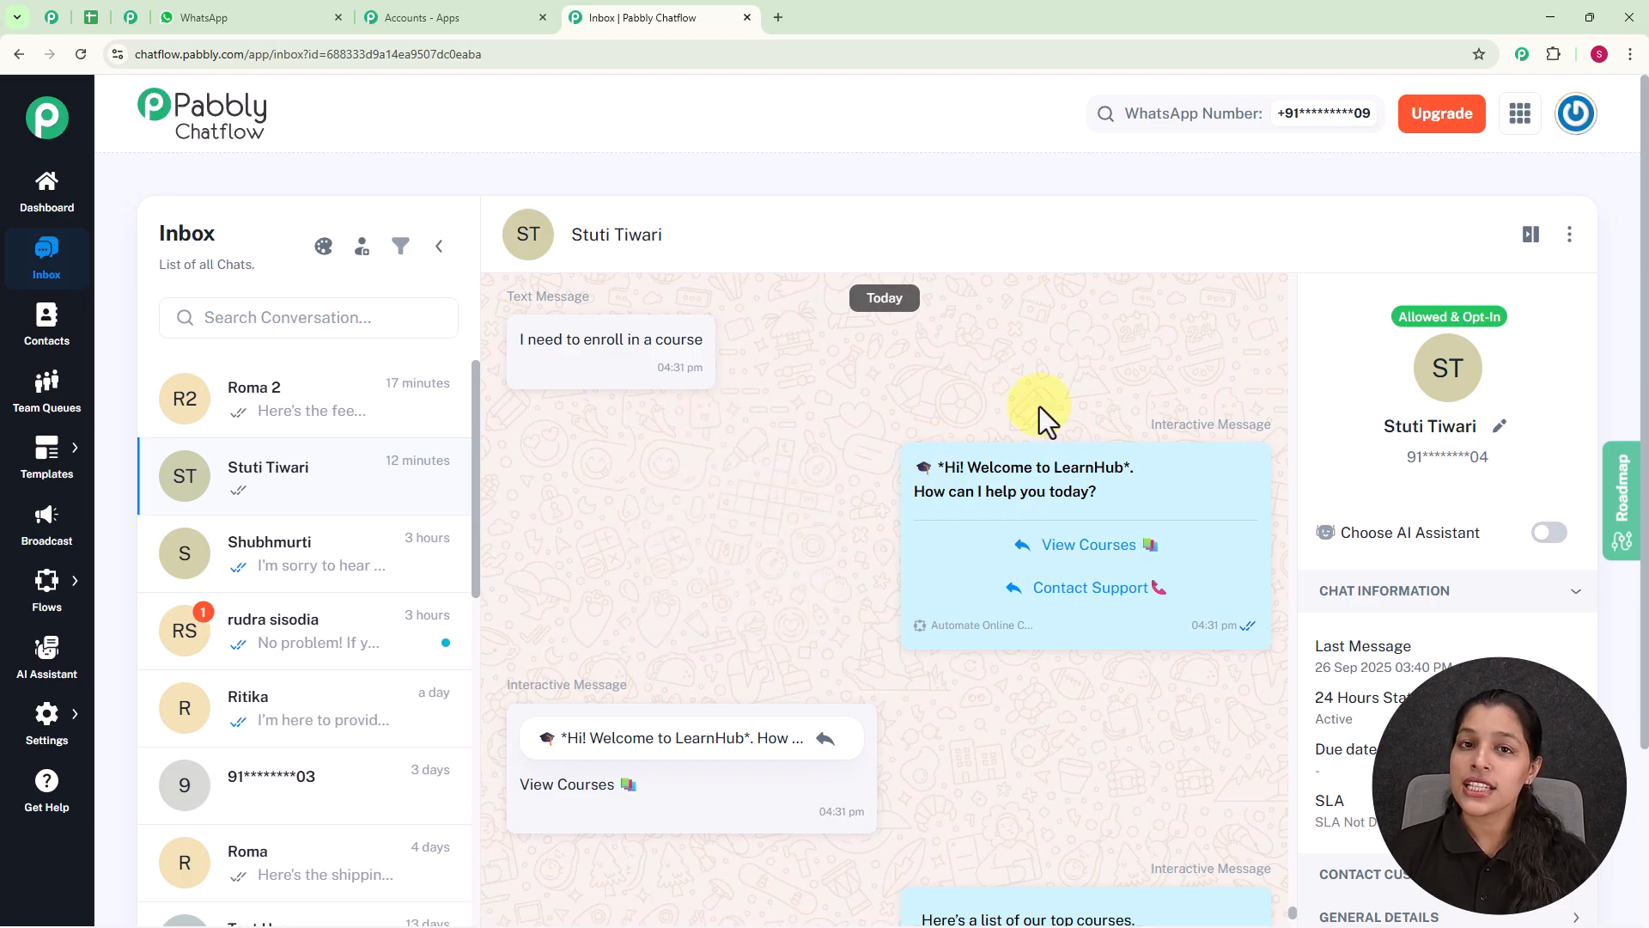
mouse_move(1113, 554)
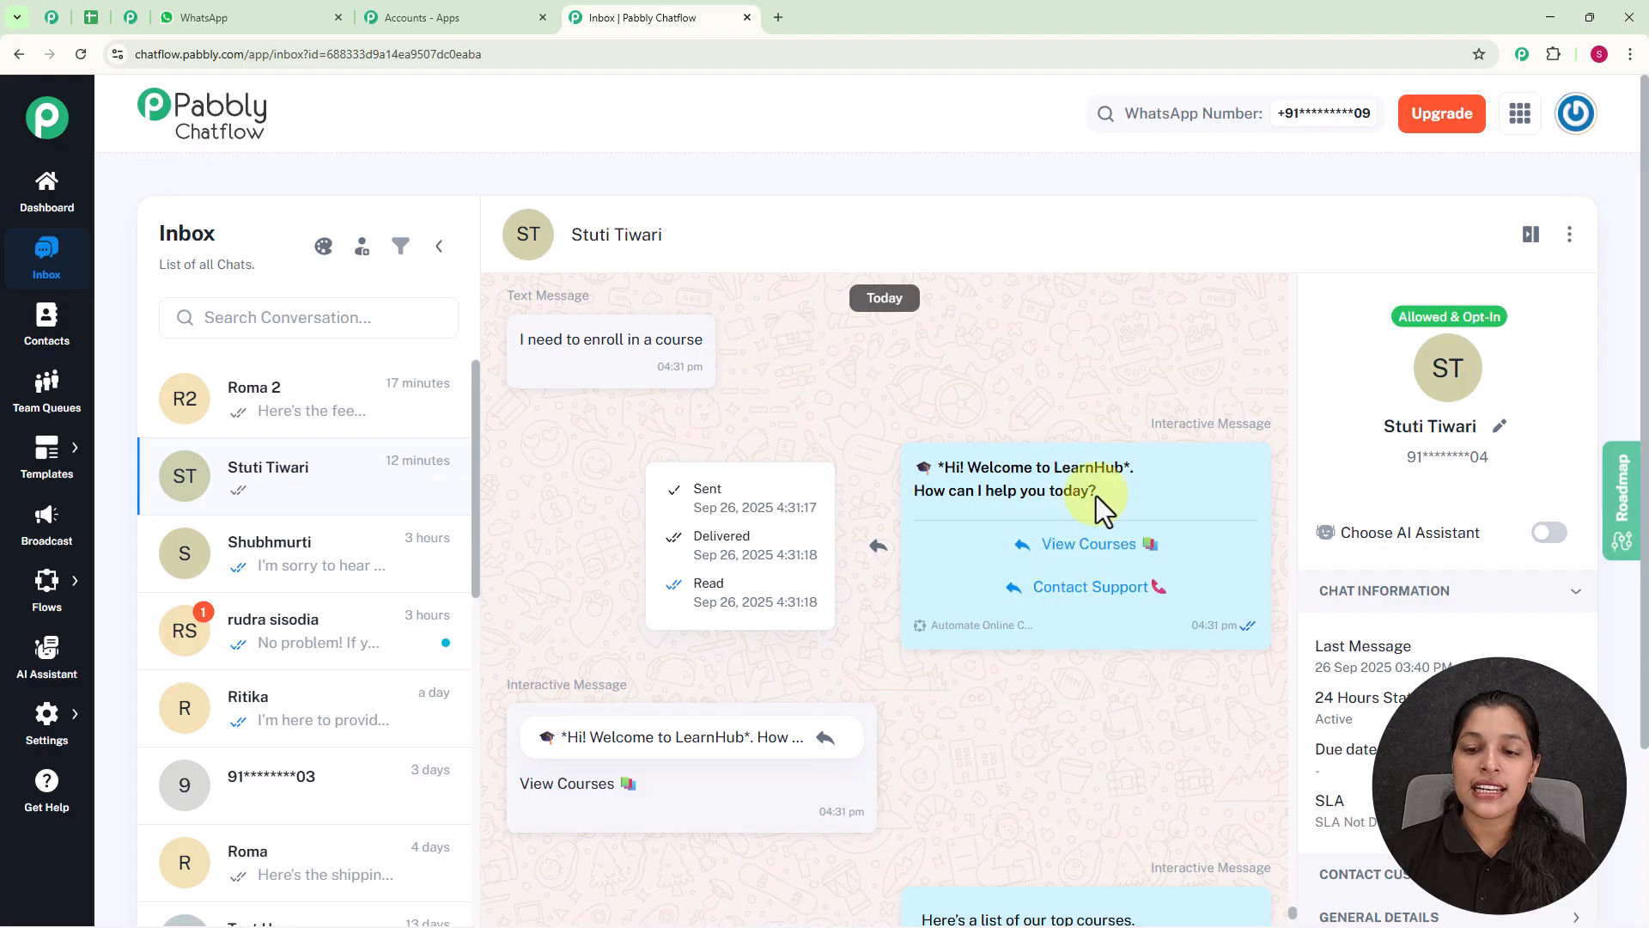
scroll(939, 476, down, 4)
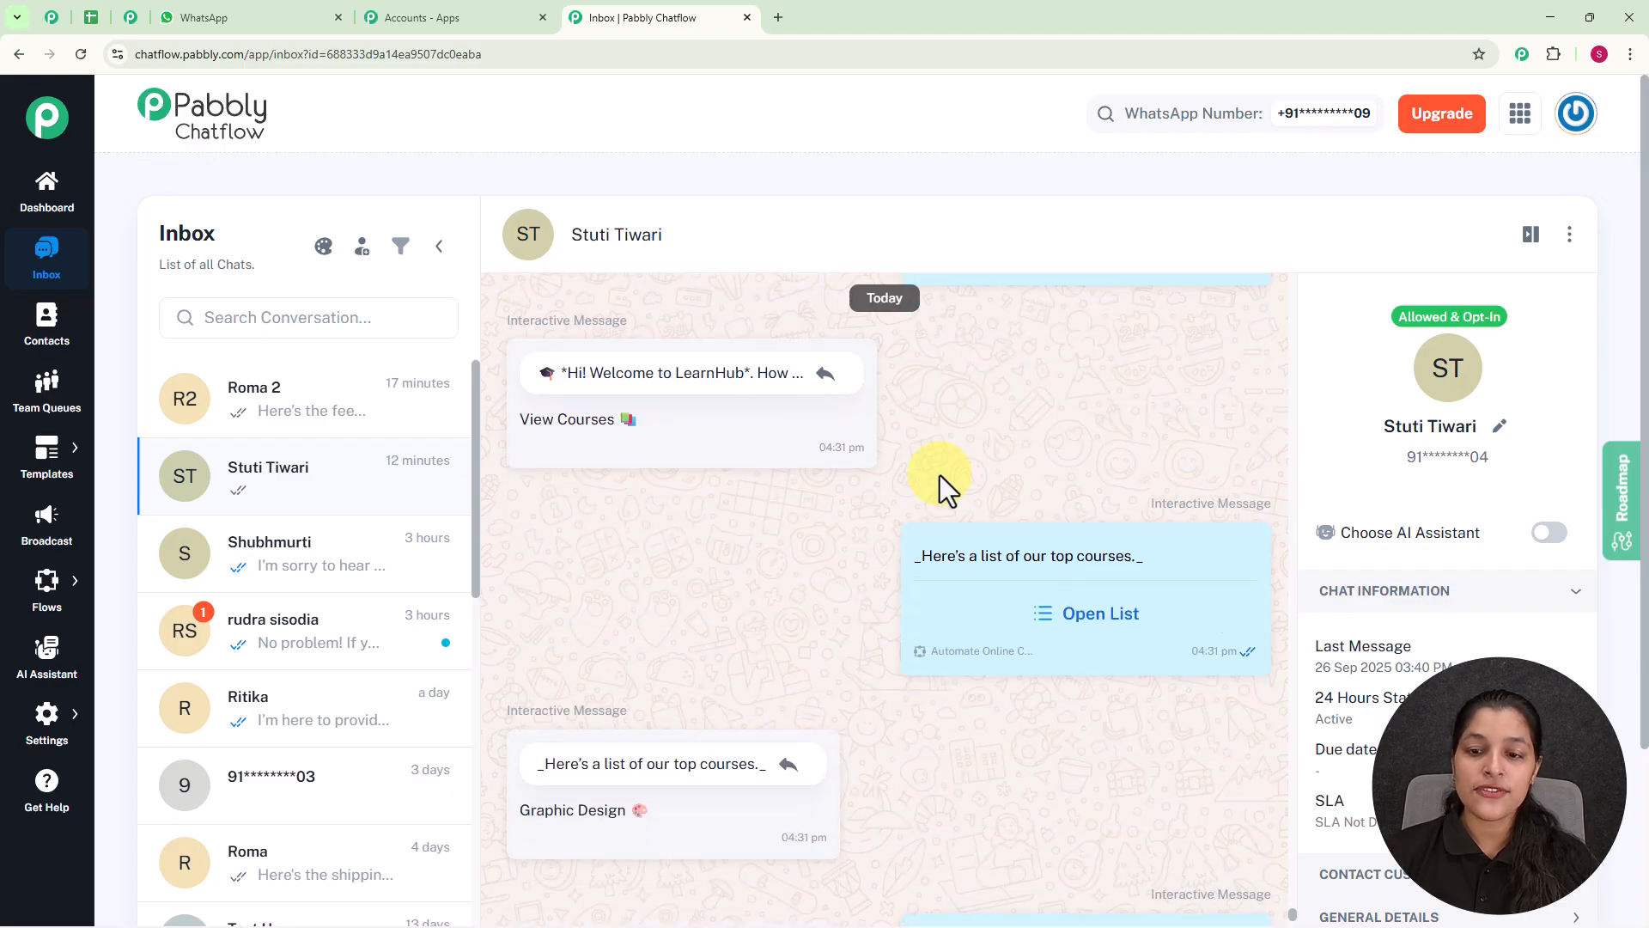
scroll(940, 476, down, 1)
mouse_move(939, 475)
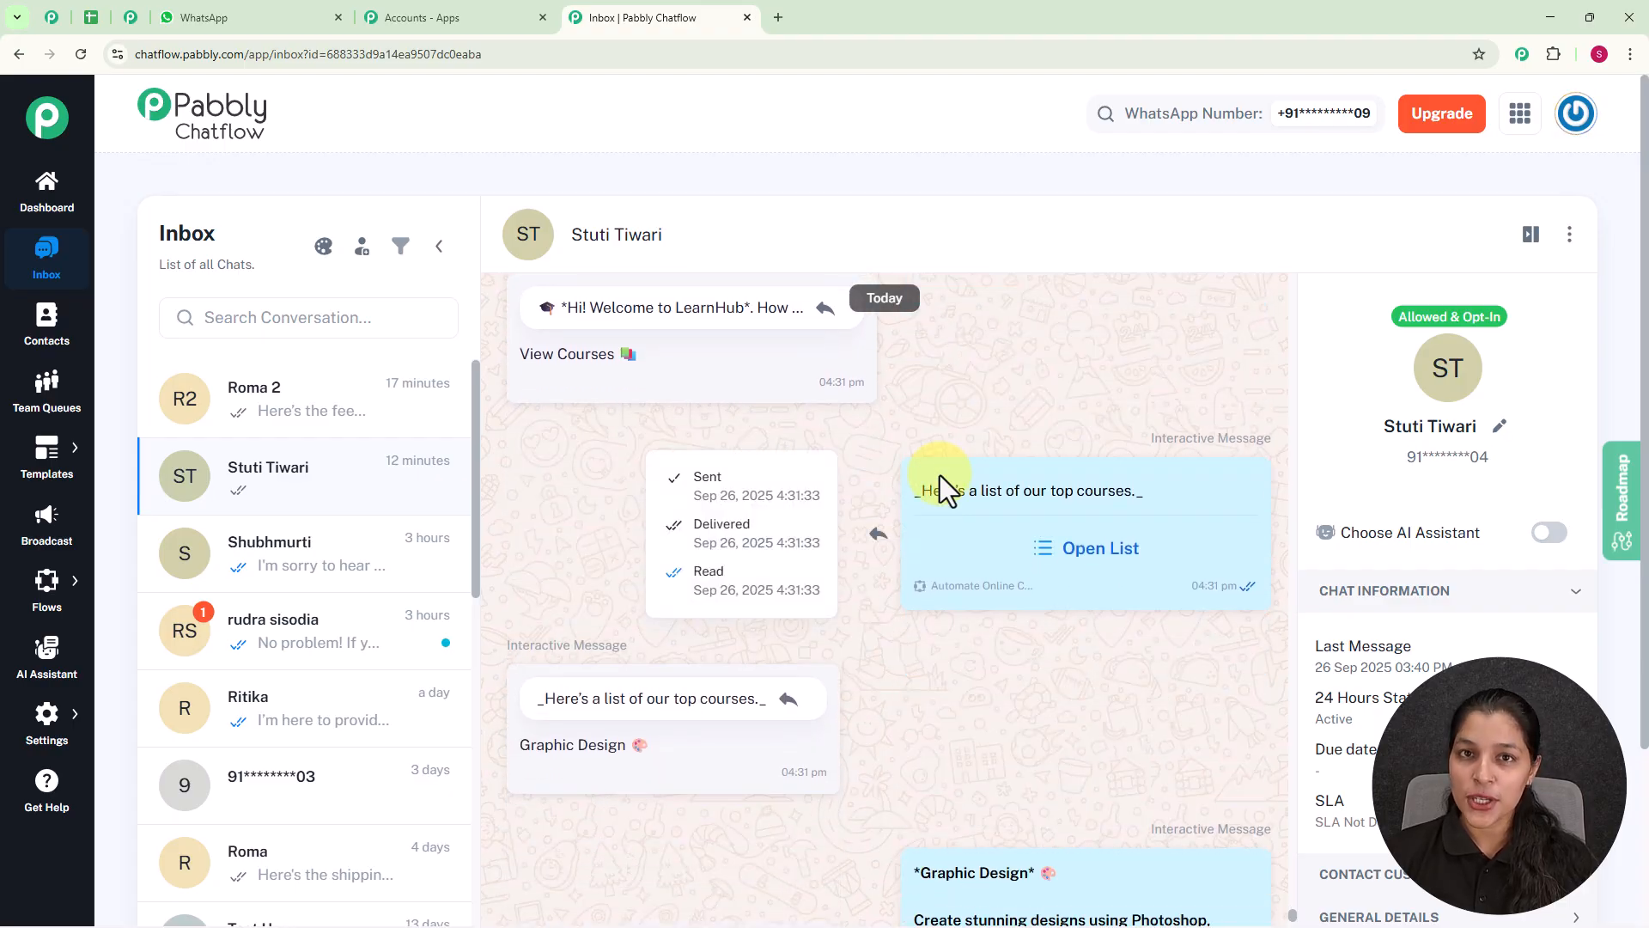